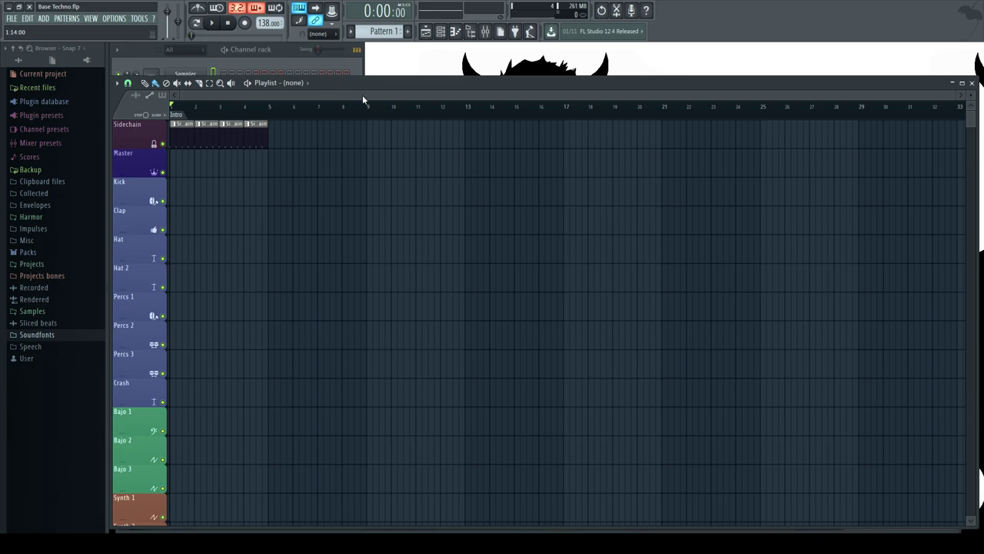
Bring the channel rack in front of the playlist and look over the mixer tracks.
key("F5")
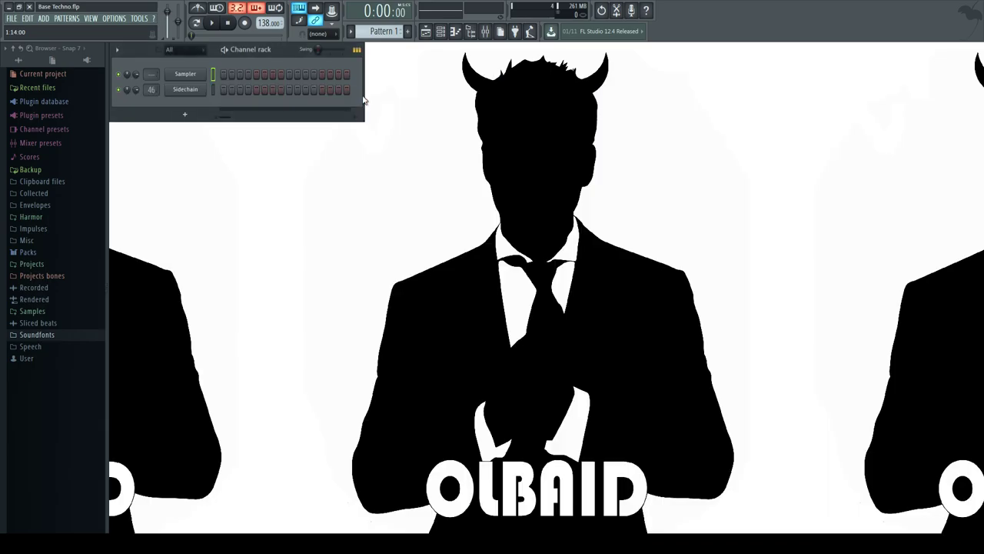
key("F5")
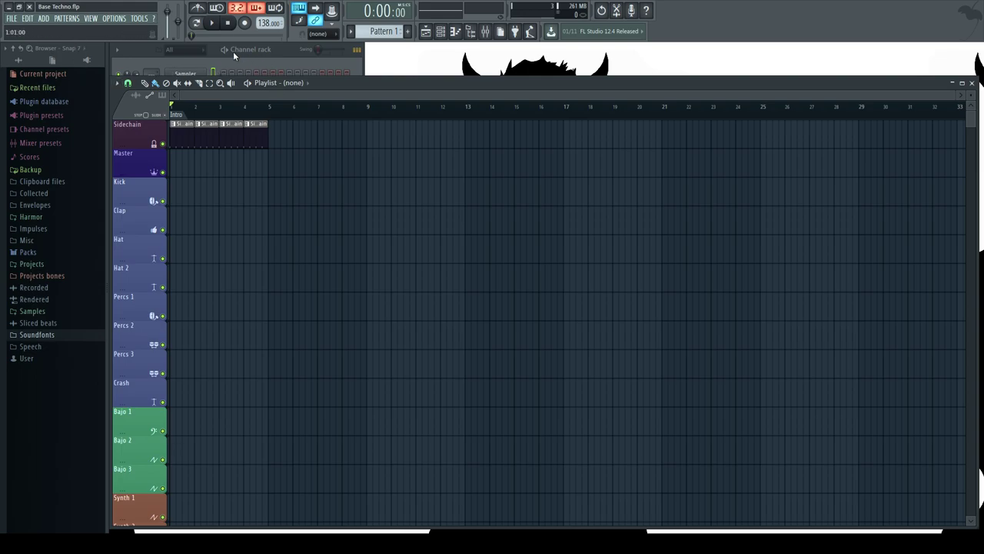
left_click(278, 52)
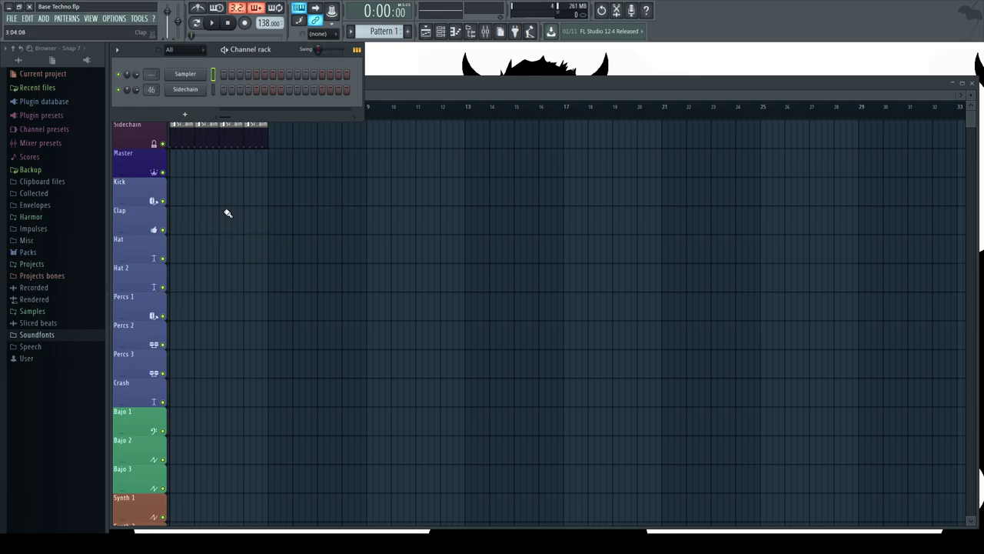
key("F9")
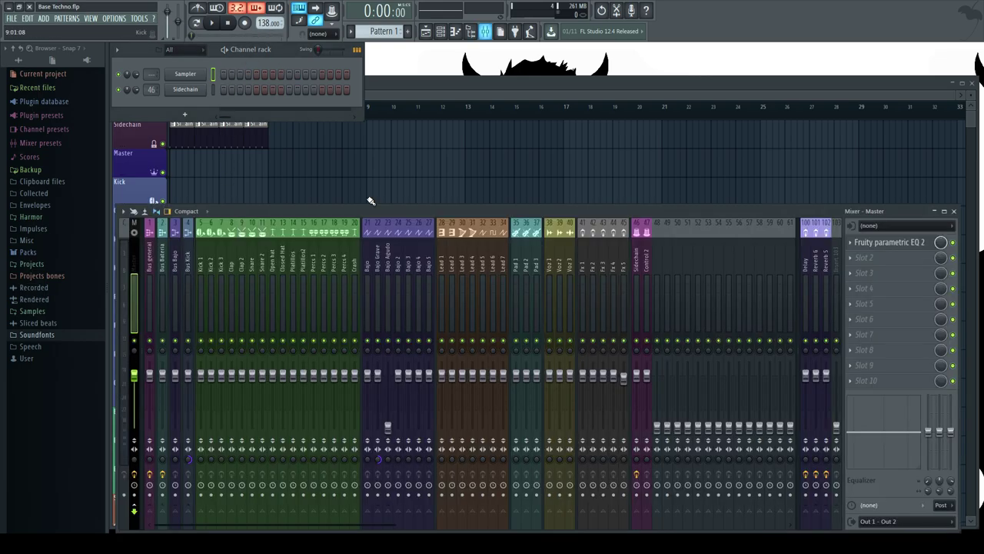
key("F9")
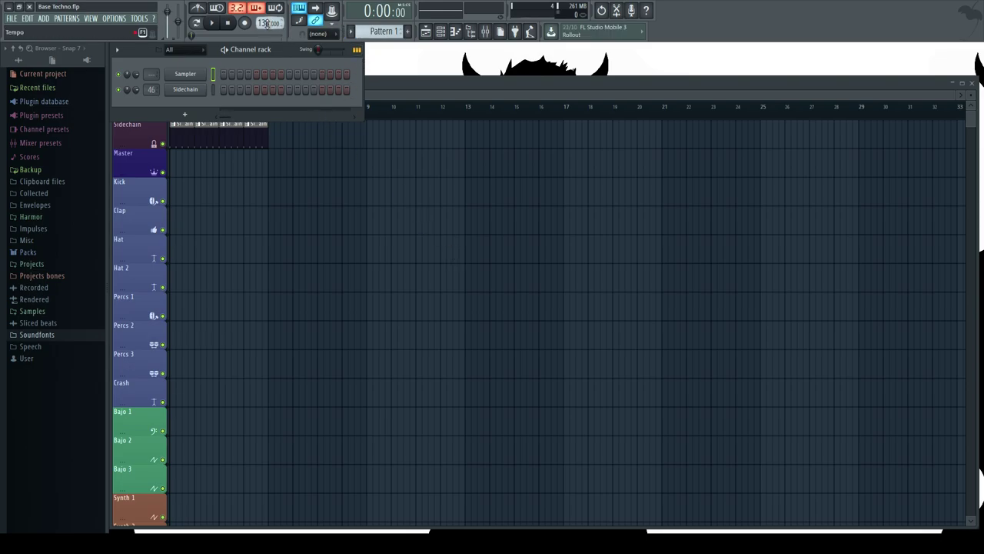
Set the project tempo to 126 BPM.
left_click_drag(265, 23, 266, 39)
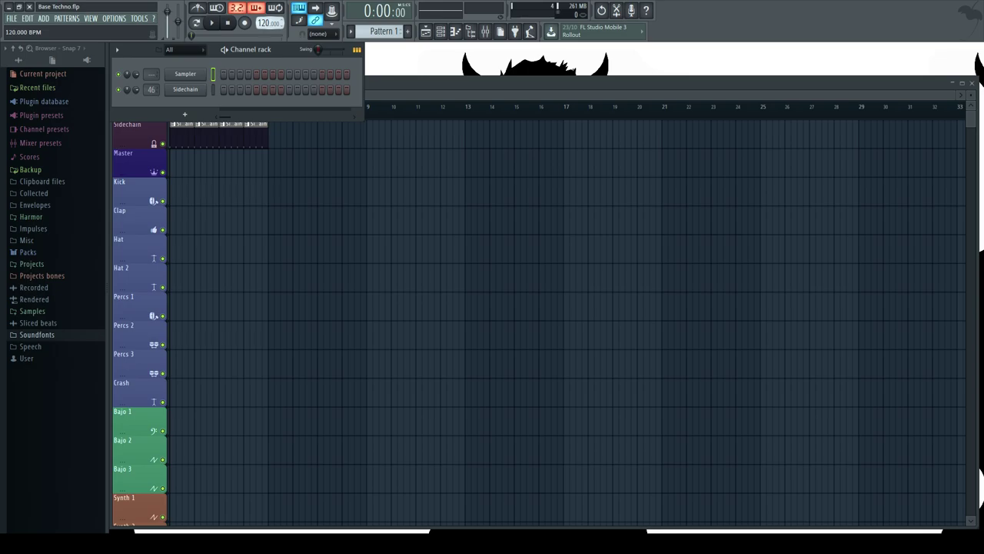
left_click_drag(265, 39, 268, 25)
left_click_drag(269, 23, 269, 23)
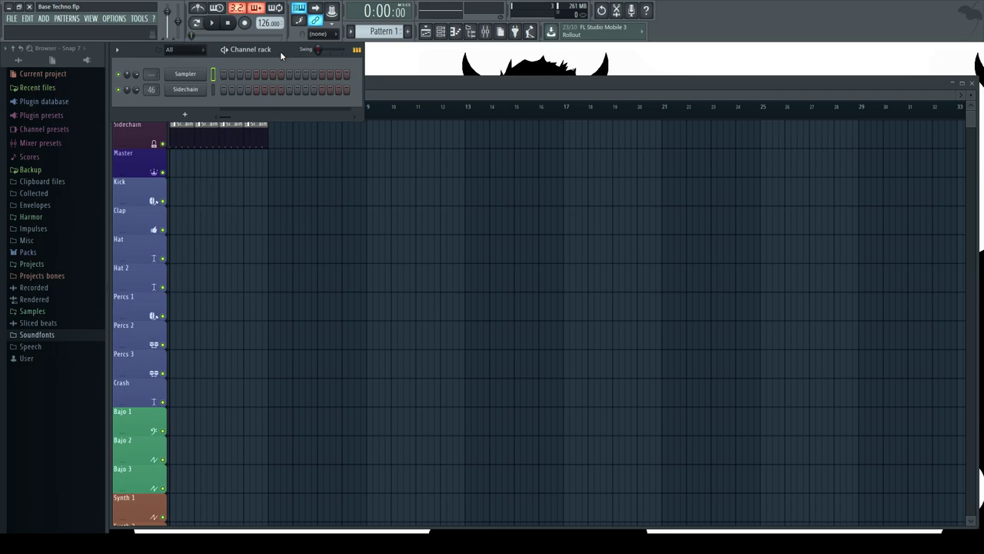
Browse the Drums packs in the Packs library and audition the Bracke Kick sample.
left_click(15, 254)
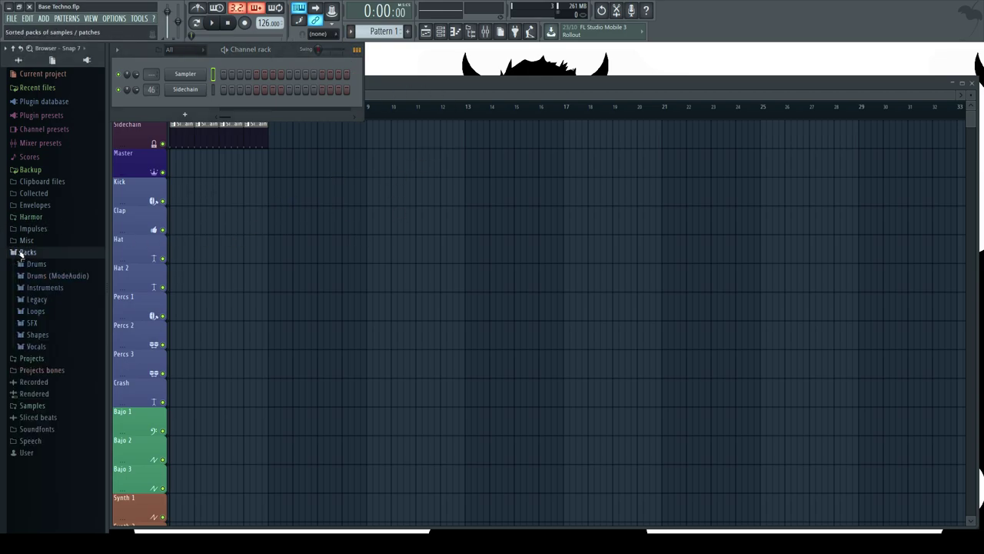
left_click(60, 275)
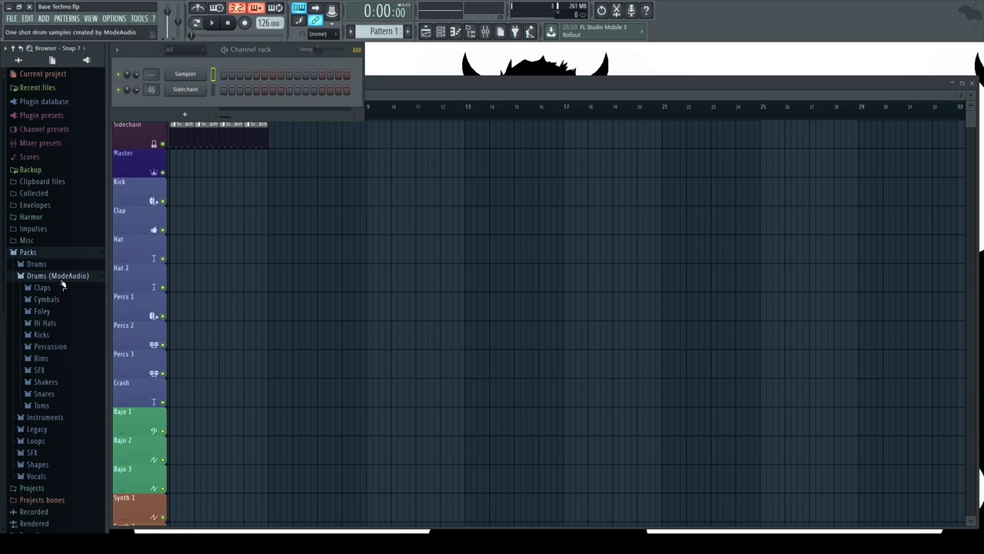
left_click(62, 279)
left_click(45, 265)
left_click(42, 267)
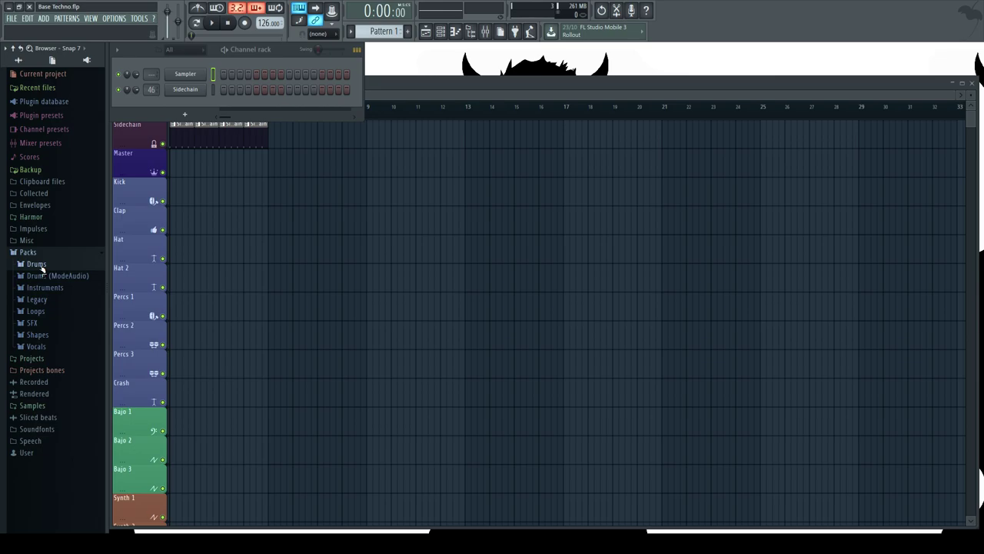
left_click(39, 266)
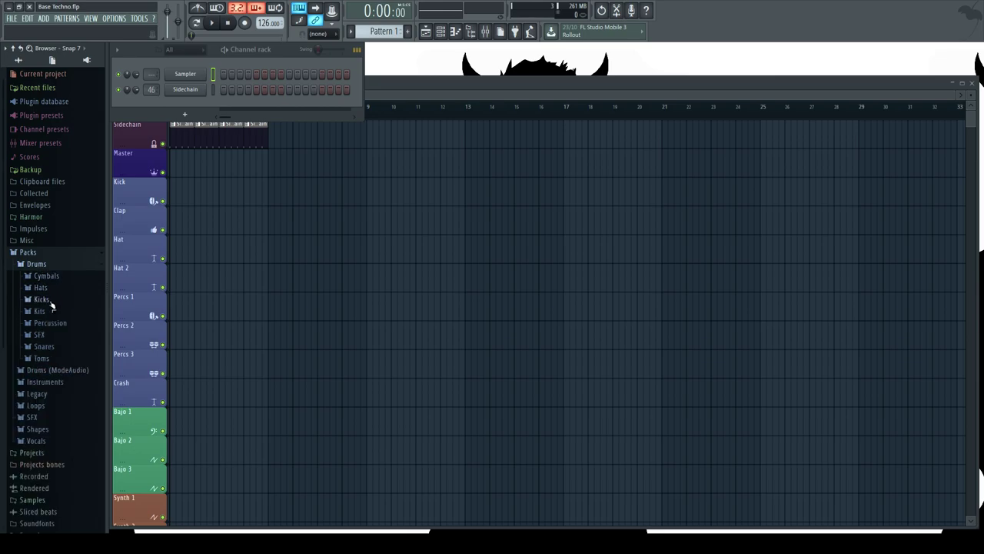
left_click(46, 300)
left_click(64, 409)
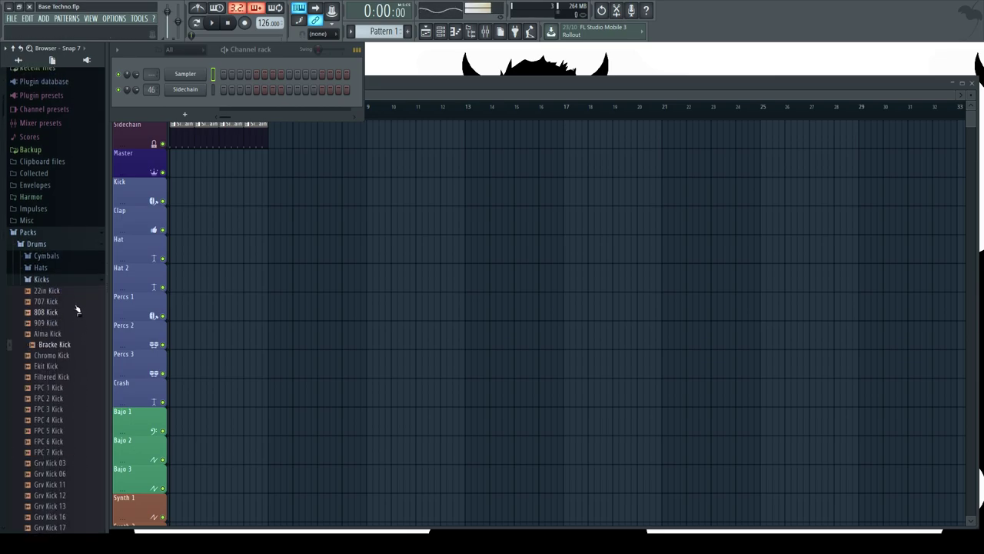
left_click(54, 279)
left_click(45, 244)
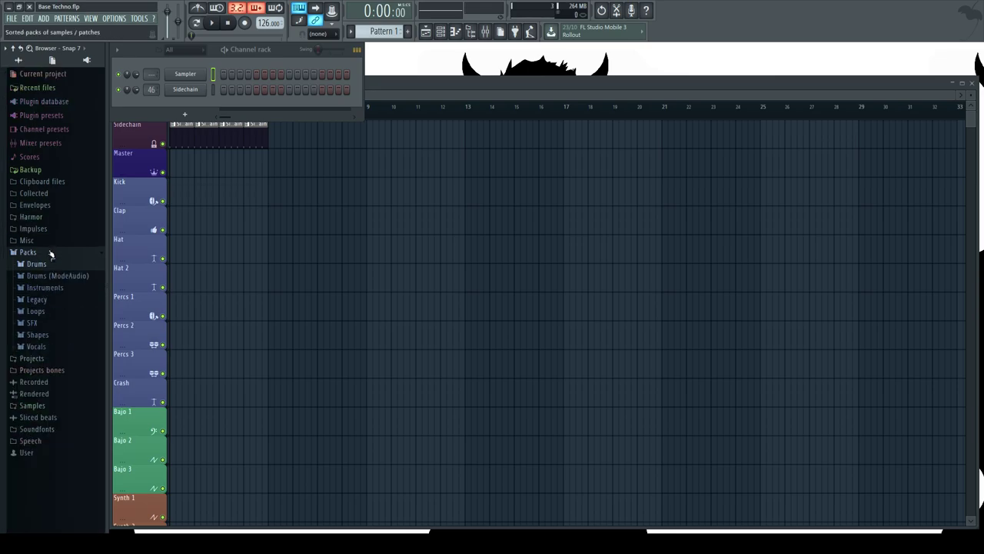
Audition various Attack Kick samples in the Kicks folder of the Drums (ModeAudio) pack.
left_click(70, 276)
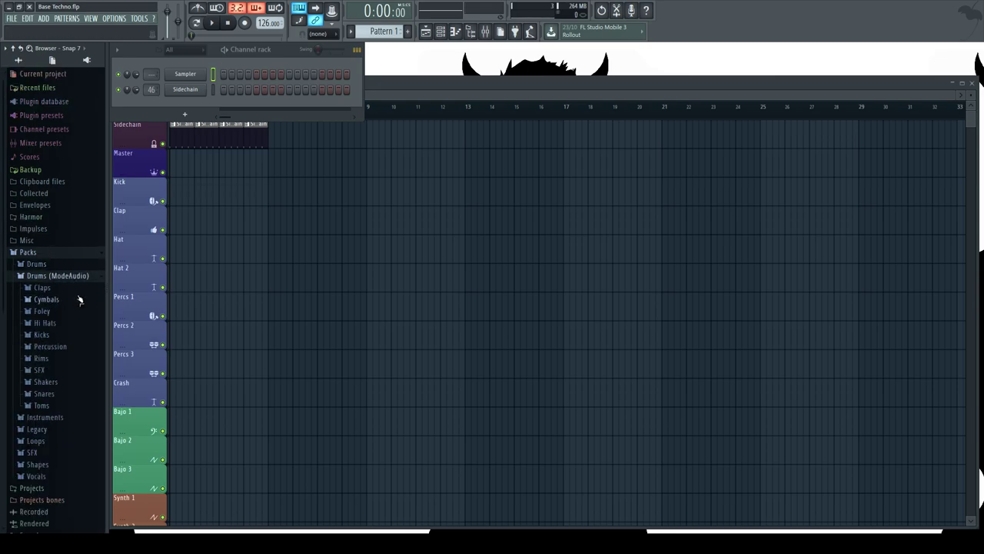
left_click(52, 336)
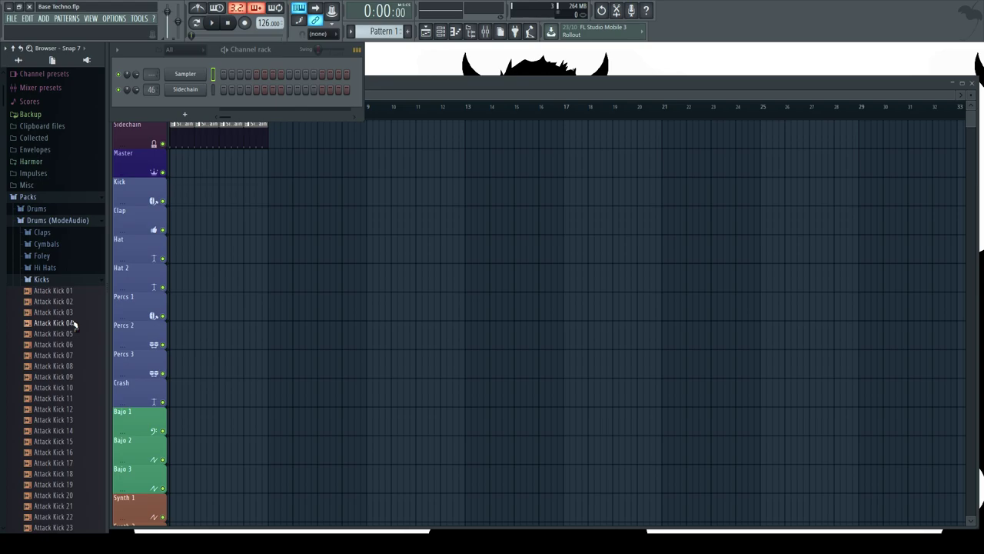
scroll(64, 323, "down", 5)
left_click(83, 186)
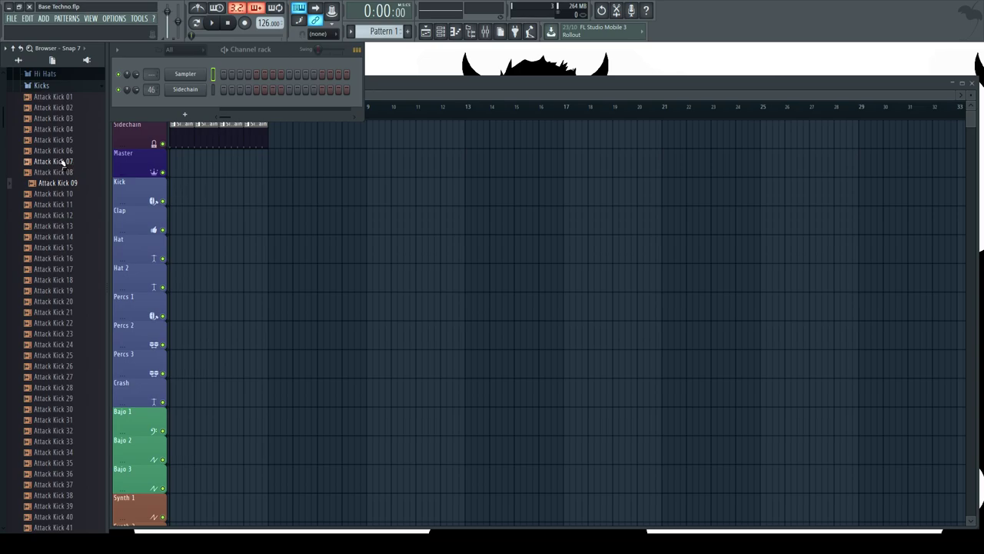
scroll(63, 159, "down", 6)
left_click(61, 141)
scroll(62, 202, "up", 4)
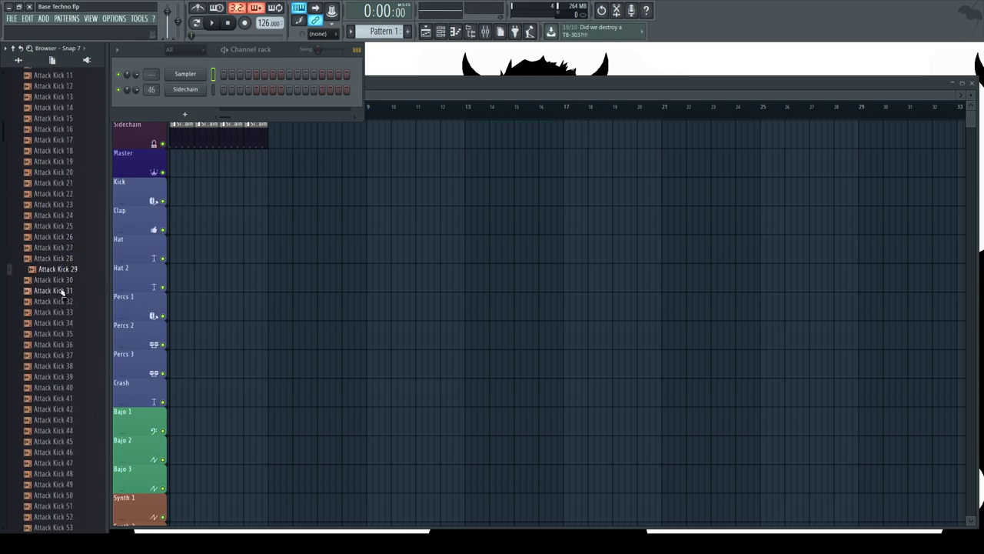
scroll(62, 304, "down", 2)
left_click(63, 248)
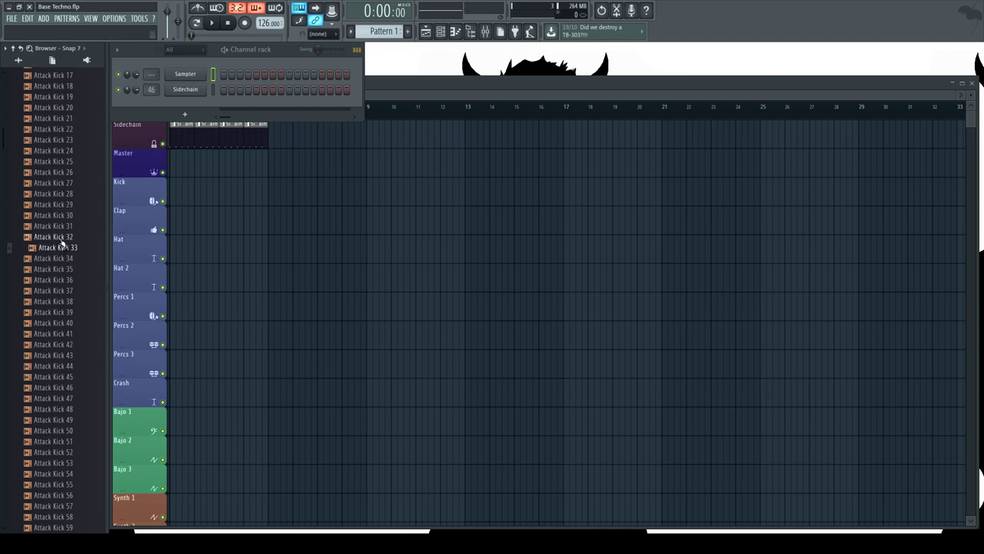
left_click(63, 238)
left_click(63, 227)
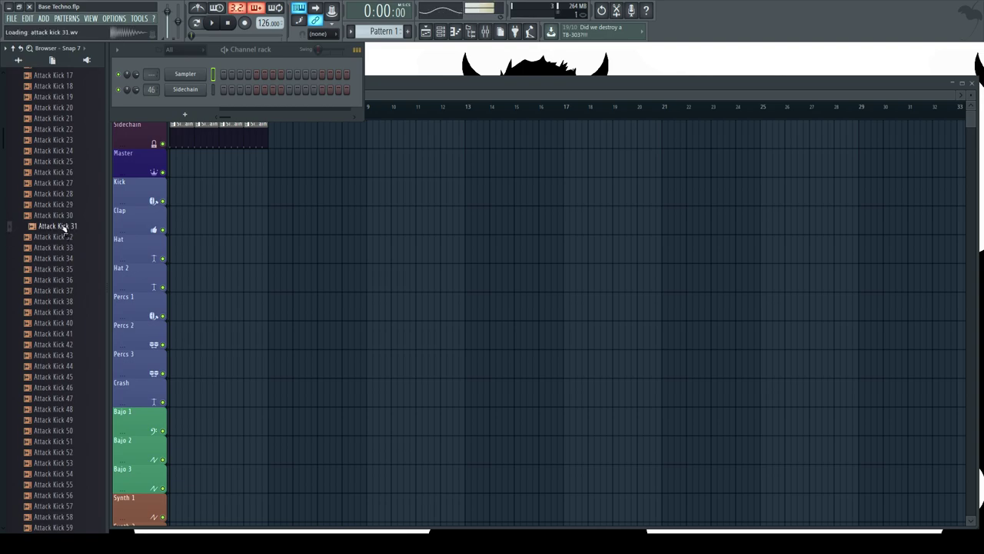
left_click(66, 215)
left_click(66, 204)
left_click(67, 215)
left_click(67, 194)
left_click(68, 183)
left_click(68, 173)
left_click(68, 162)
left_click(69, 152)
left_click(67, 140)
scroll(62, 161, "up", 4)
left_click(67, 182)
Audition and compare the Downstream Kick samples, ending on Downstream Kick 05.
scroll(65, 185, "down", 13)
left_click(66, 185)
scroll(66, 192, "down", 10)
left_click(81, 205)
left_click(82, 191)
left_click(83, 194)
left_click(83, 183)
left_click(86, 174)
left_click(84, 161)
left_click(83, 150)
left_click(68, 205)
left_click(66, 215)
left_click(70, 227)
left_click(84, 216)
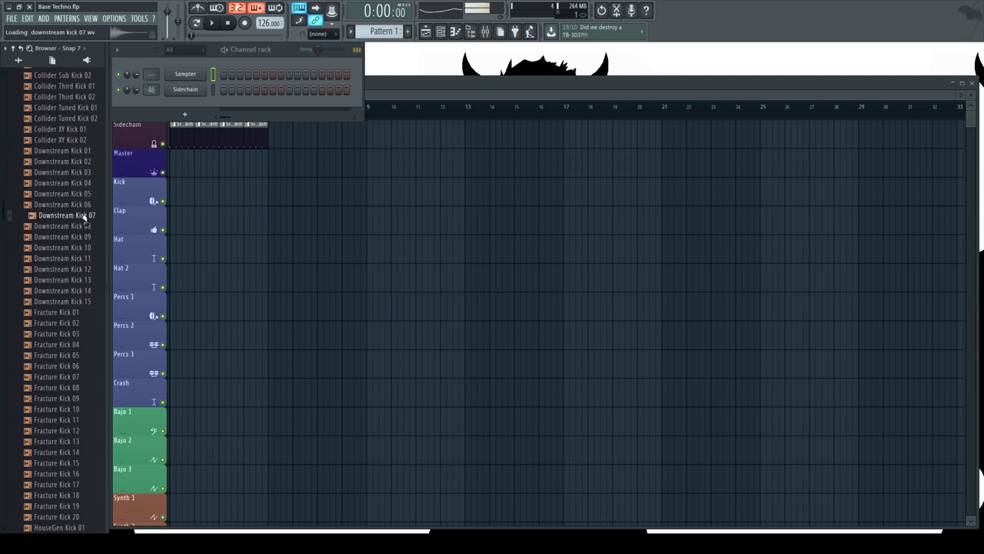
left_click(82, 237)
left_click(81, 247)
left_click(76, 269)
left_click(73, 280)
left_click(68, 291)
left_click(69, 301)
left_click(72, 217)
left_click(77, 195)
left_click(78, 185)
left_click(77, 195)
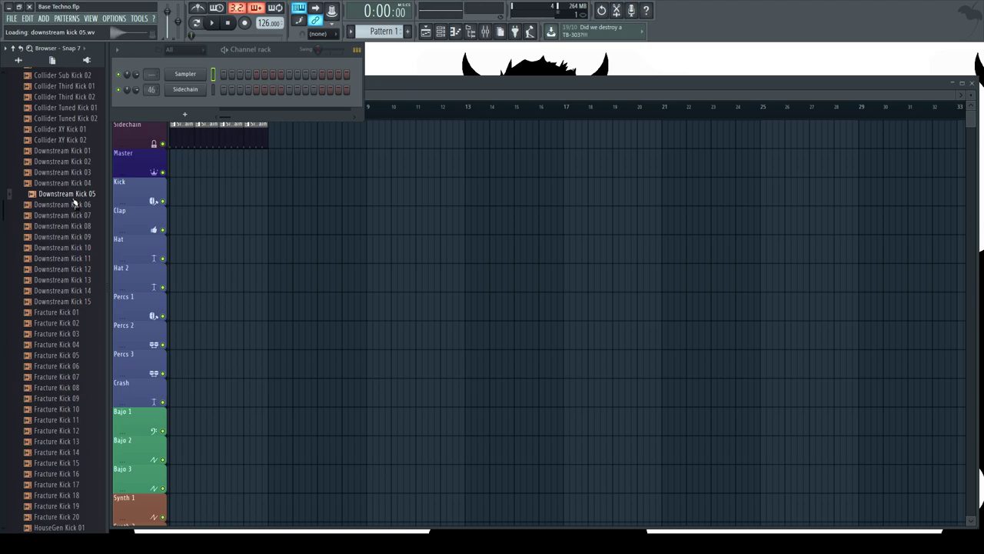
Load Downstream Kick 05 onto the Sampler channel and move the Sidechain channel above it.
left_click_drag(74, 200, 208, 80)
left_click(213, 90)
key("alt+Up")
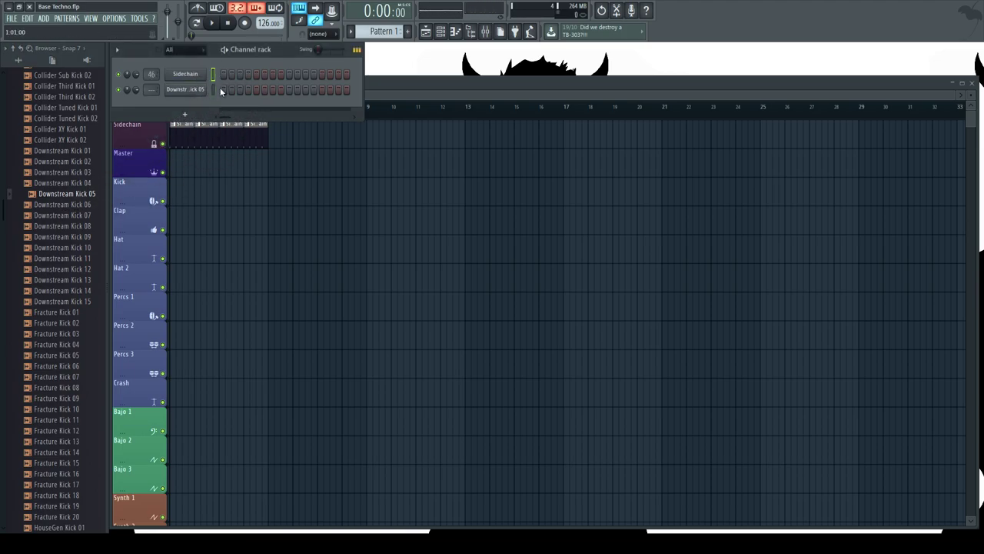
Fill the Downstream Kick 05 channel on every 4 steps and play it back in pattern mode.
right_click(223, 89)
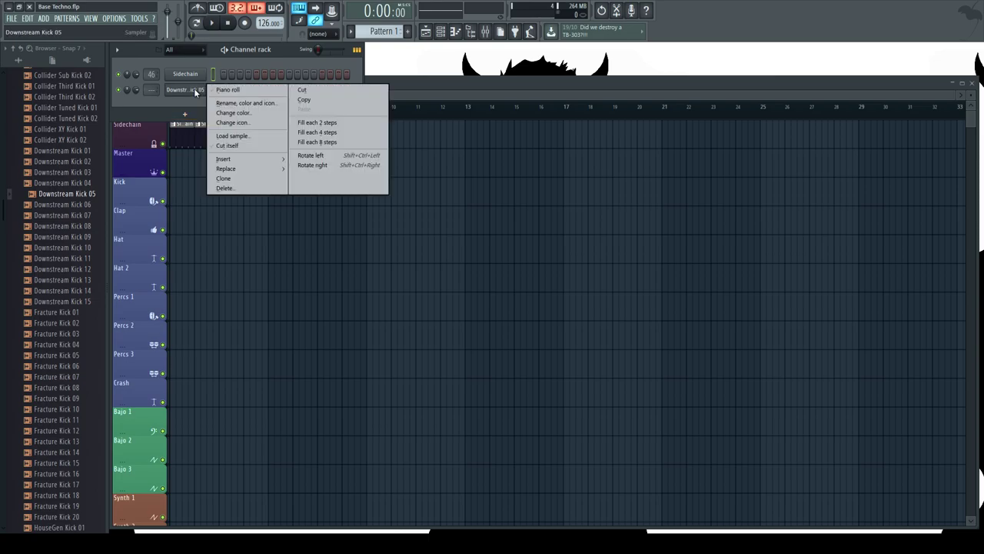
left_click(304, 131)
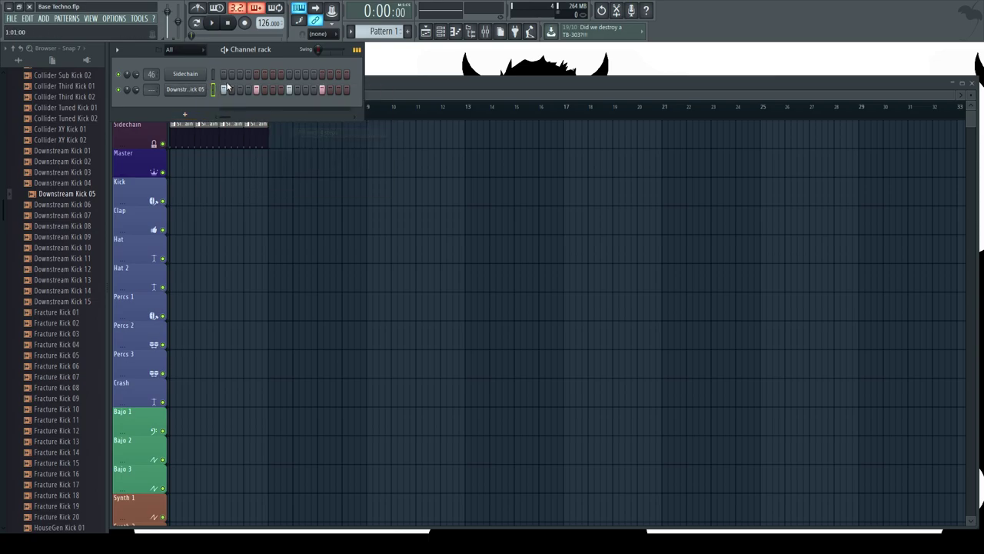
left_click(197, 23)
key("space")
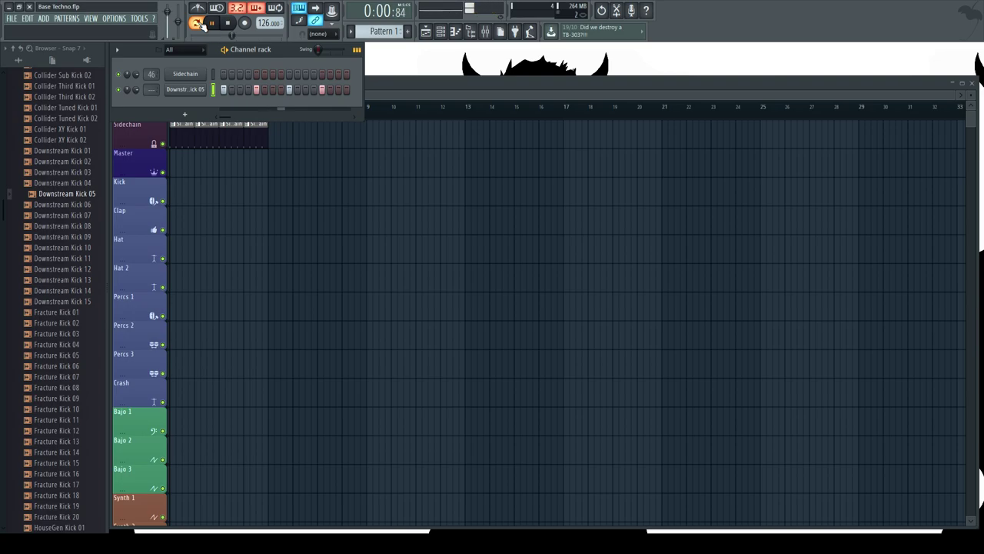
key("space")
Trim the silent tail of the Downstream Kick 05 sample, add a quick fade-out and play the result.
left_click(188, 89)
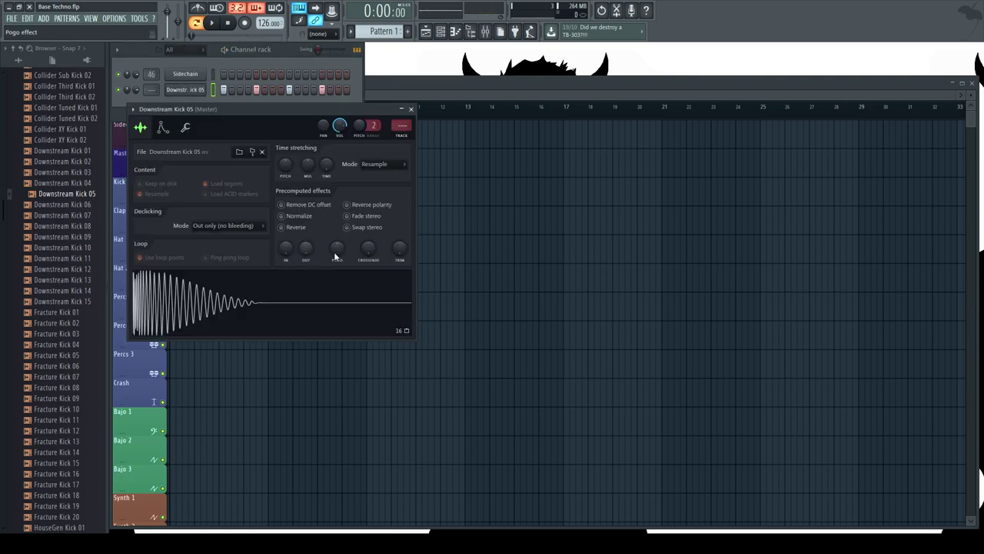
left_click_drag(399, 249, 399, 173)
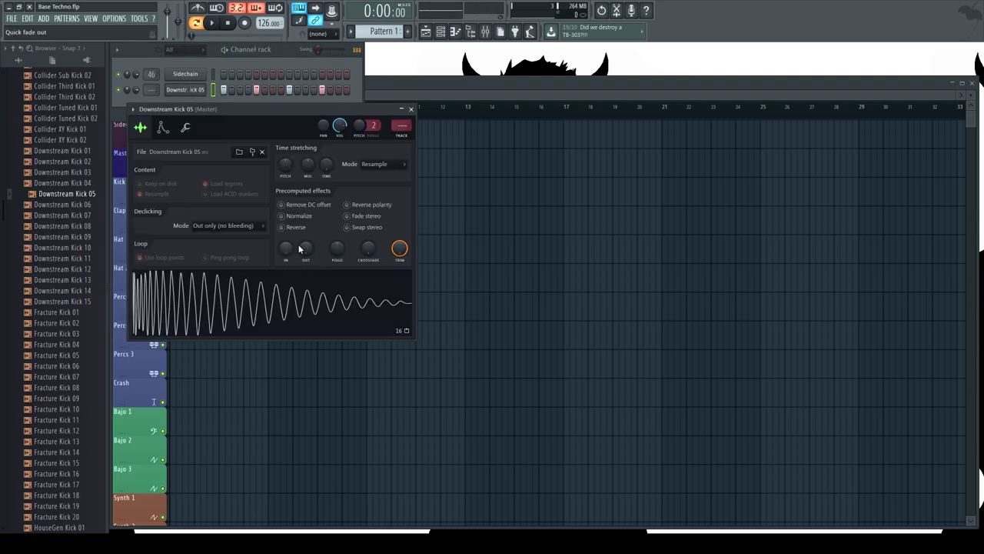
left_click_drag(306, 252, 306, 238)
key("space")
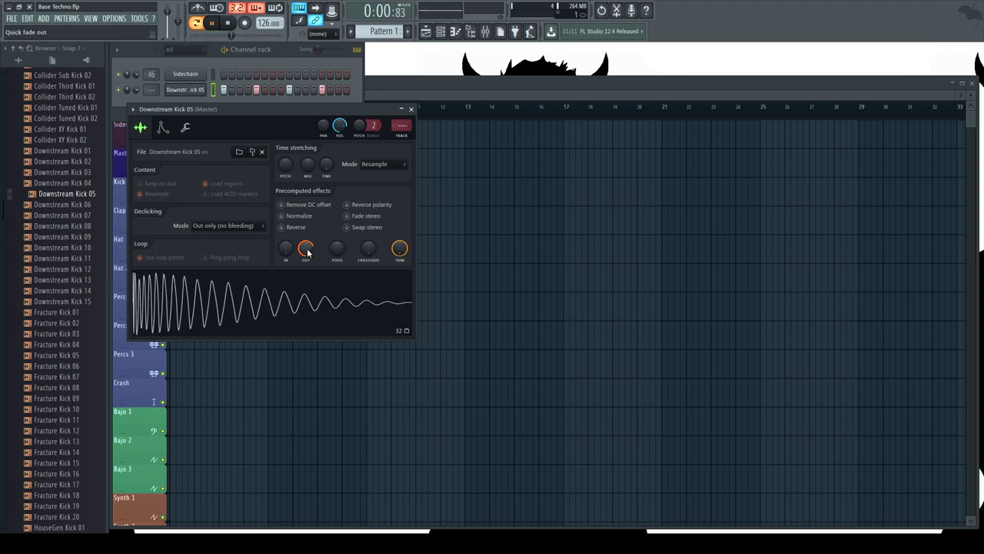
key("space")
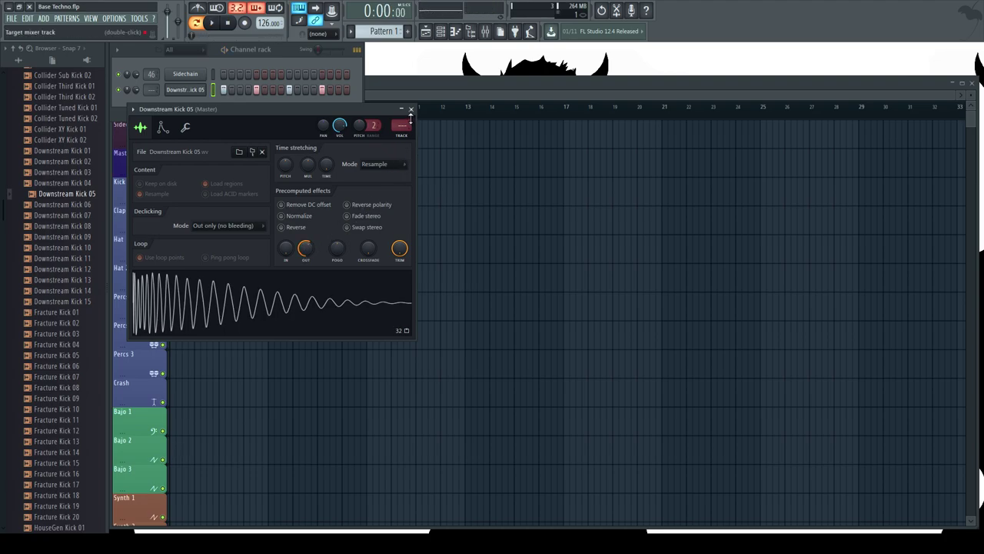
left_click(410, 108)
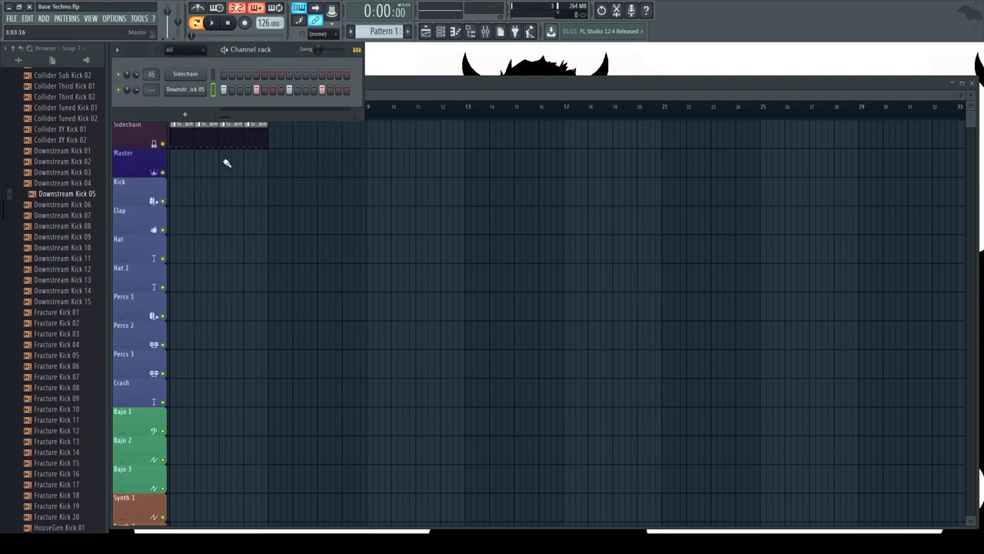
Route the Downstream Kick 05 channel to mixer track 5 (Kick 1) and play the pattern to check its signal.
double_click(152, 90)
scroll(153, 90, "up", 4)
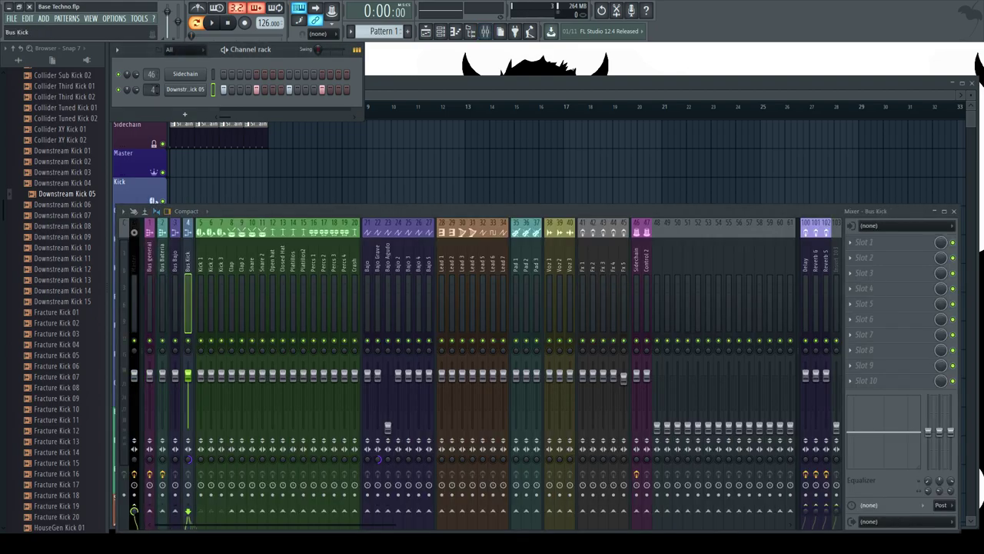
scroll(152, 90, "up", 1)
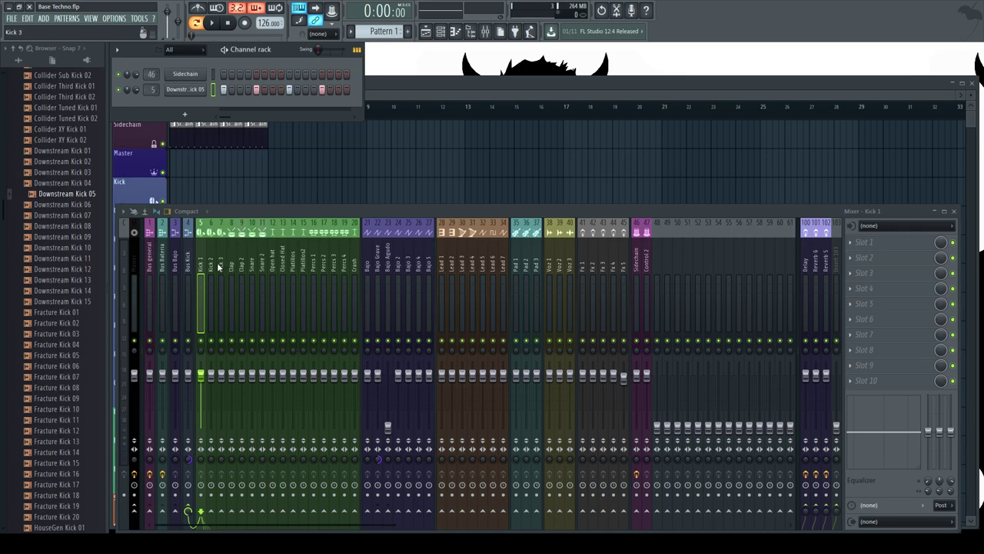
key("space")
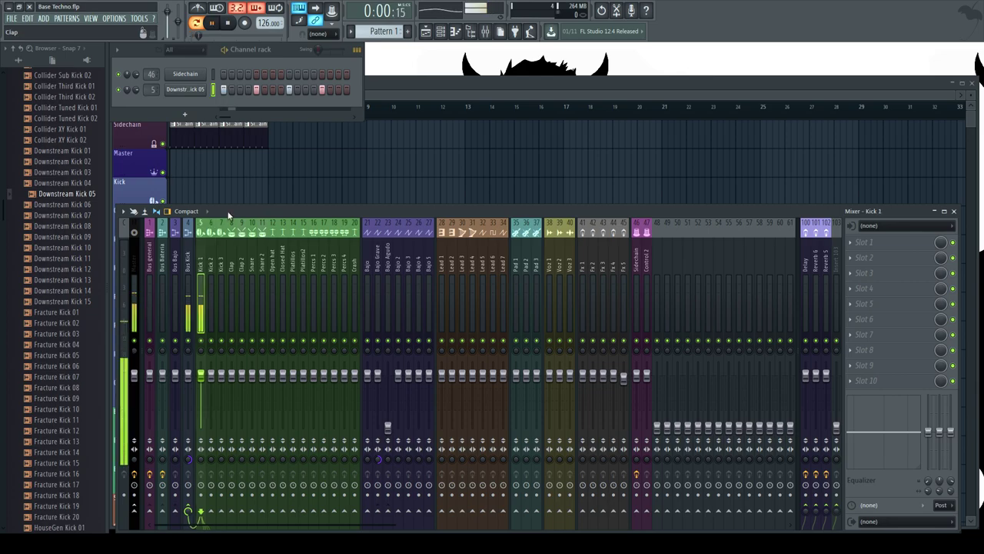
left_click(185, 90)
key("space")
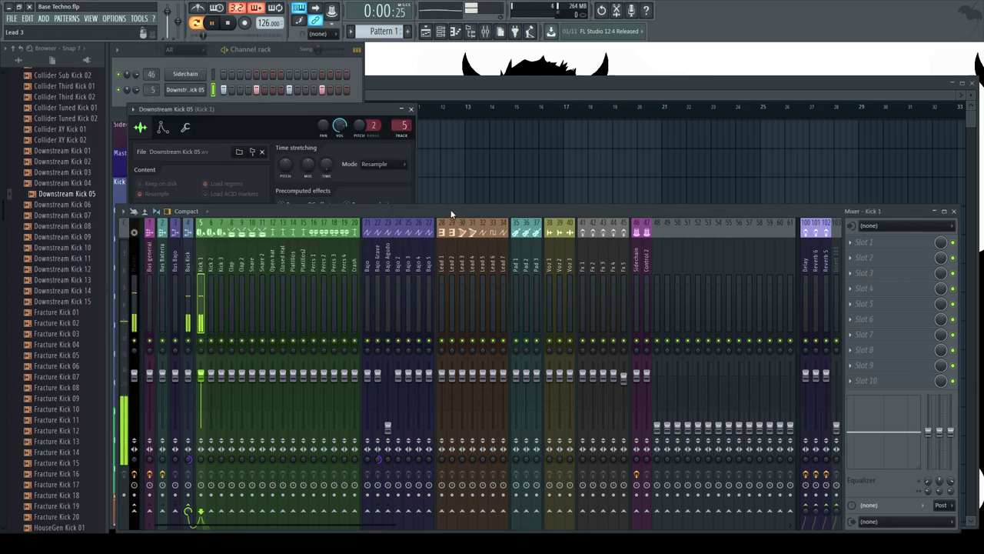
Go through the Kick 2 and Kick 3 mixer tracks and select the Kick 1 track.
left_click(210, 262)
left_click(221, 263)
left_click(201, 264)
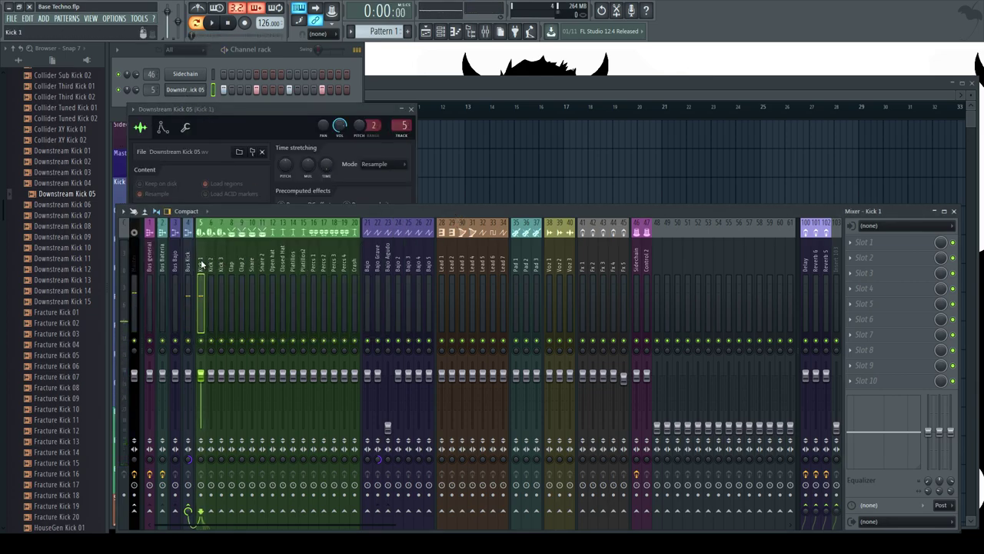
Inspect the Kick 1 and Kick 2 mixer tracks and load Fruity Reeverb 2 in effect slot 2 of Kick 3.
left_click_drag(248, 110, 478, 49)
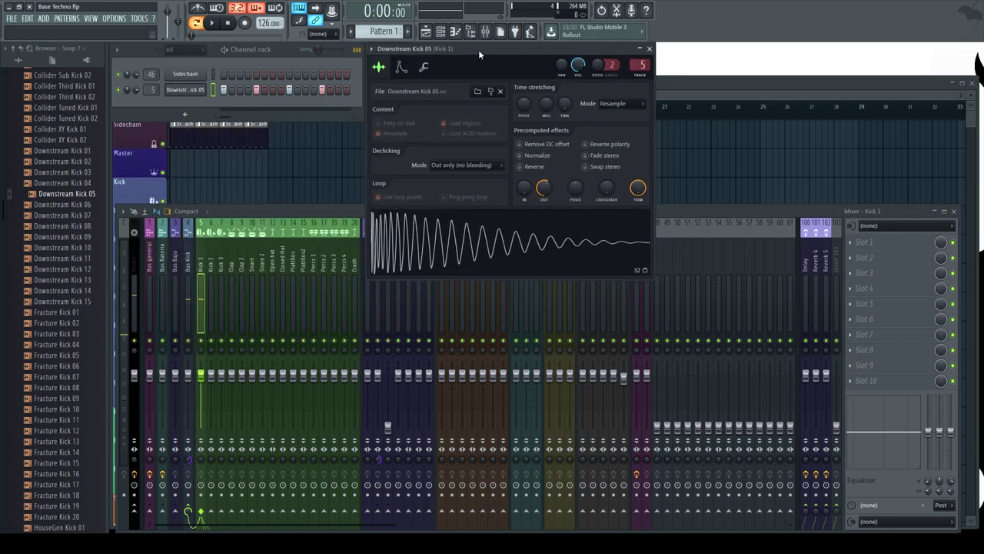
left_click(296, 210)
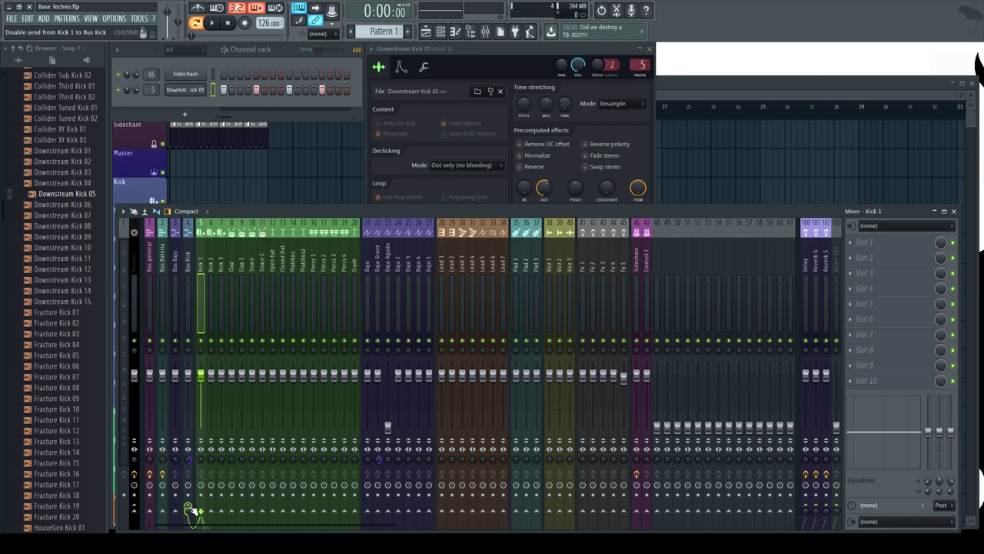
left_click(211, 259)
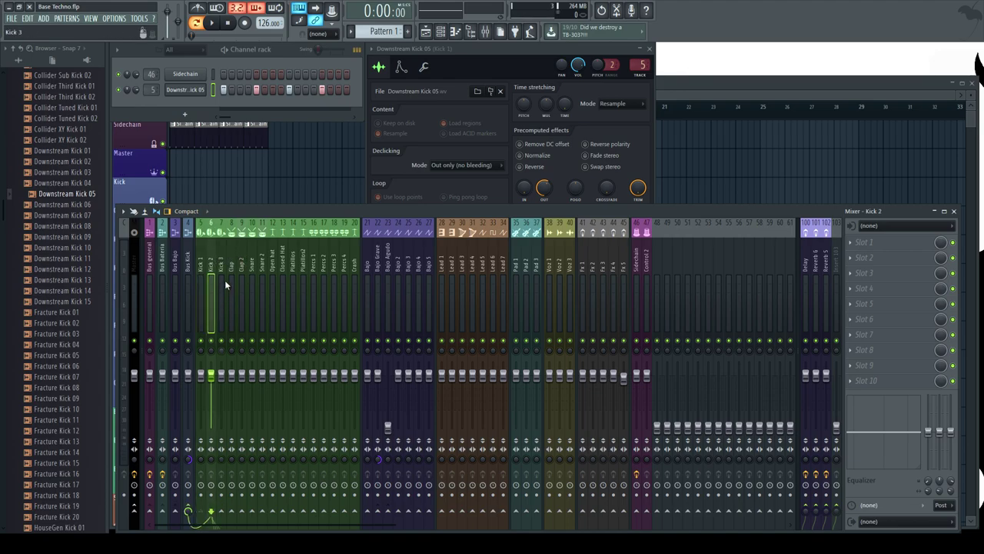
left_click(219, 264)
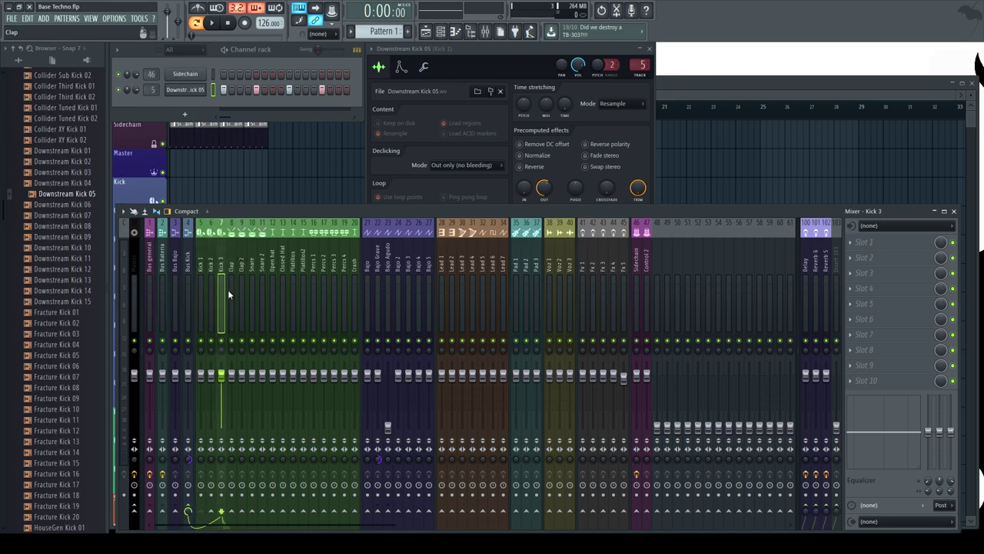
left_click(891, 258)
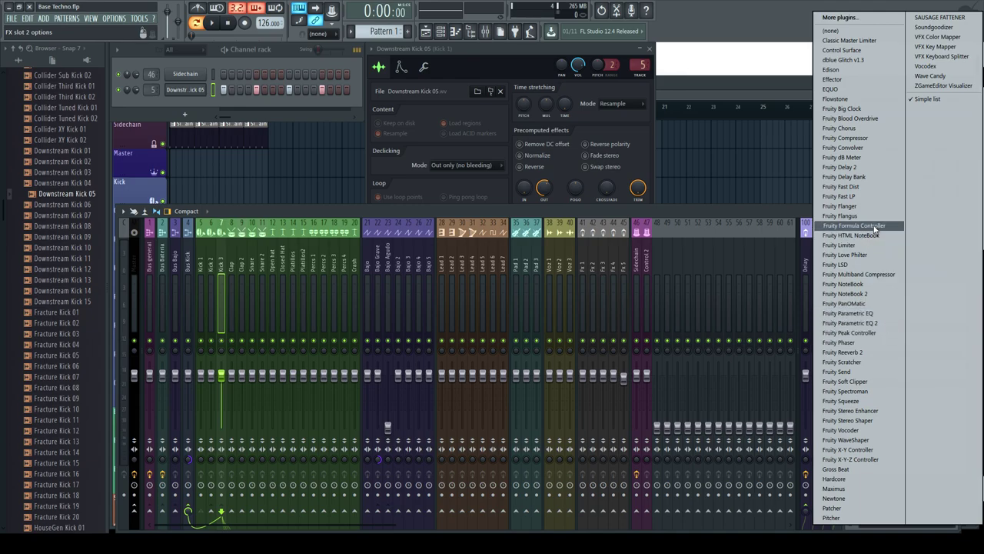
left_click(853, 352)
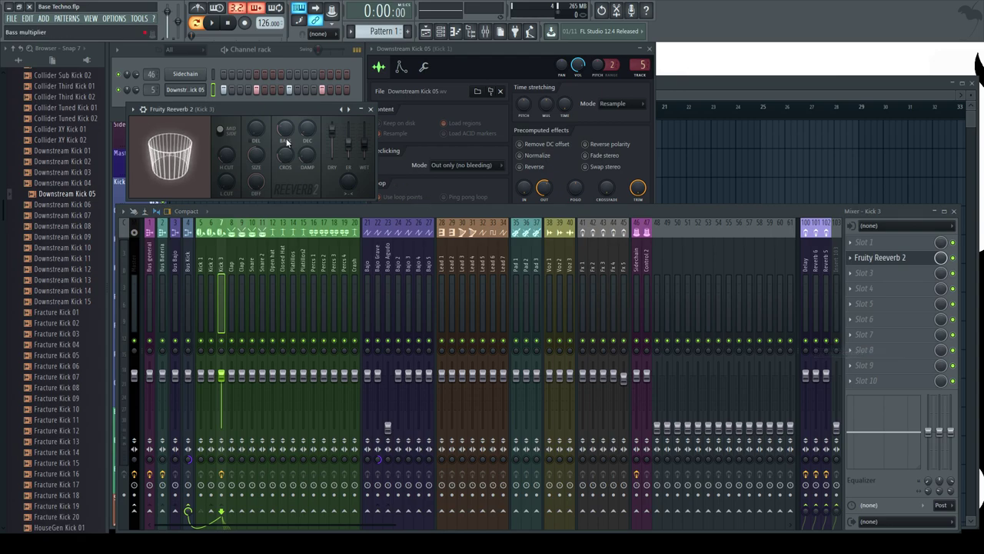
left_click_drag(252, 107, 528, 163)
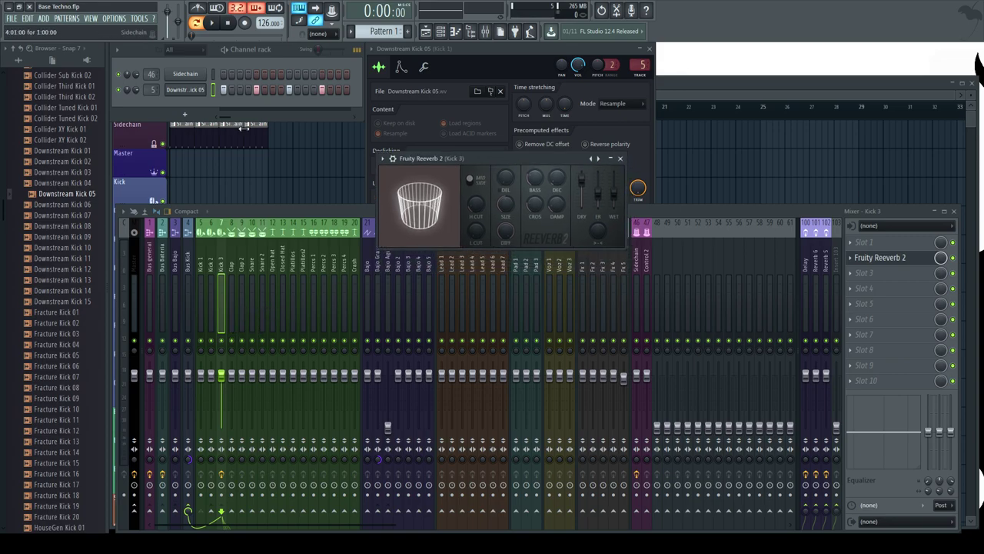
left_click_drag(489, 161, 482, 189)
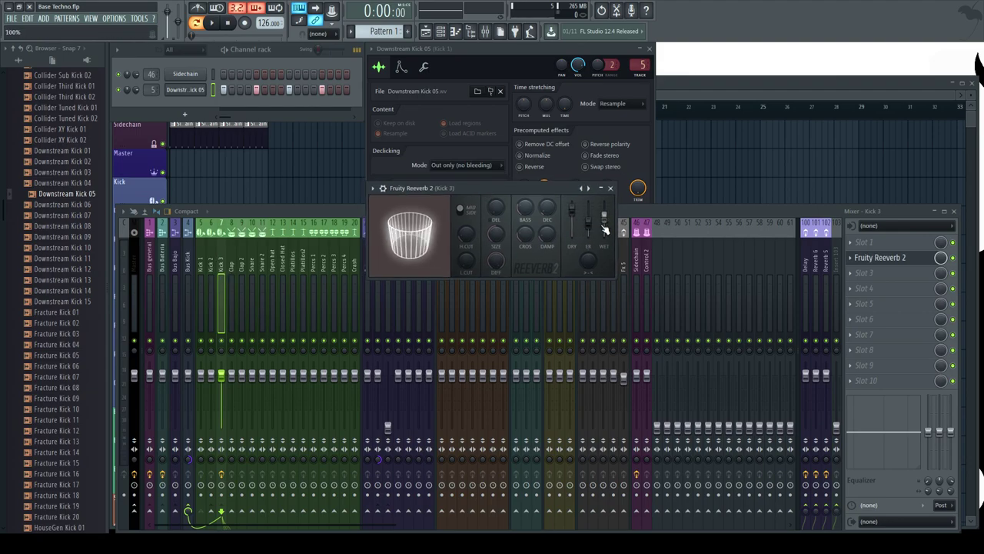
Set the Kick 3 reverb's dry level to 0% and raise its early reflection and wet levels.
left_click(220, 261)
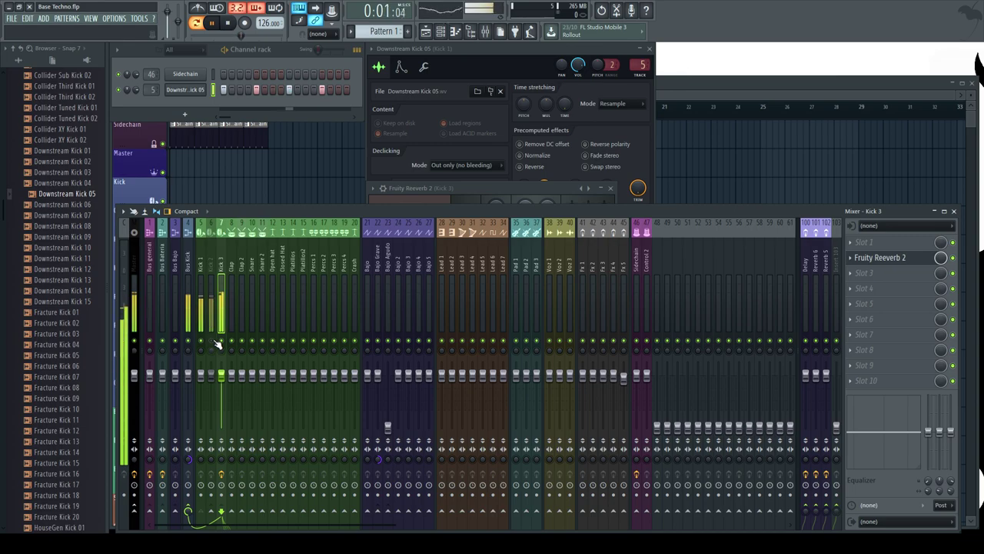
key("space")
left_click_drag(483, 187, 487, 133)
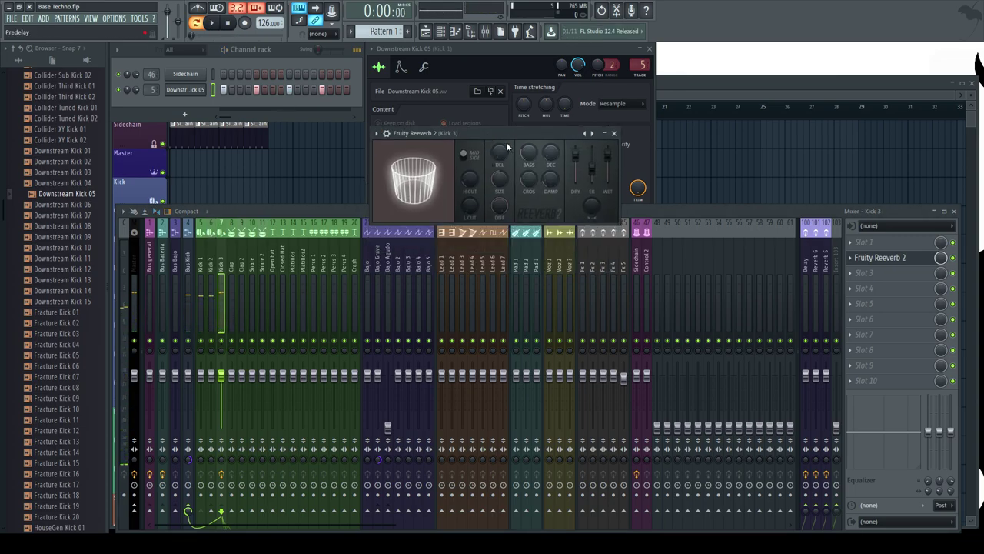
left_click_drag(575, 156, 575, 181)
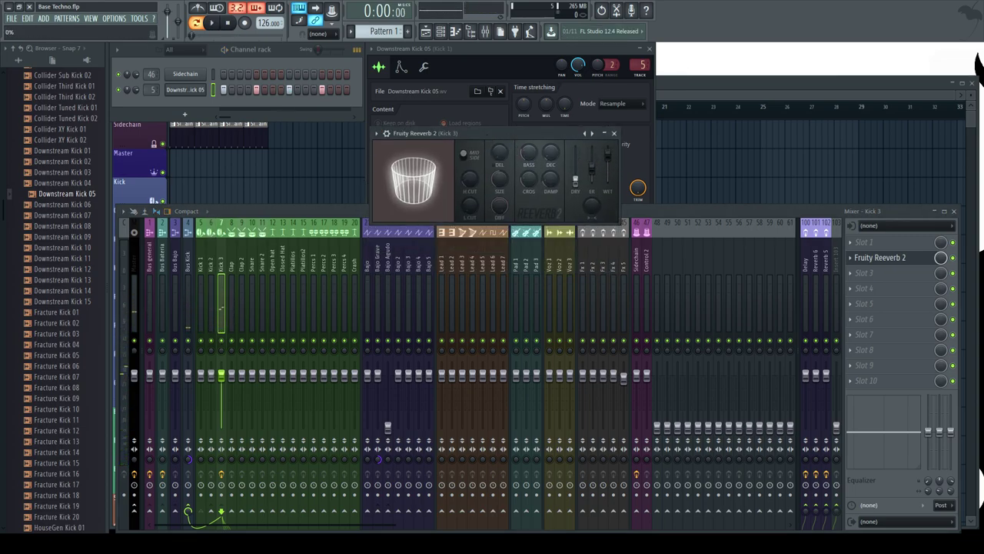
scroll(592, 180, "up", 5)
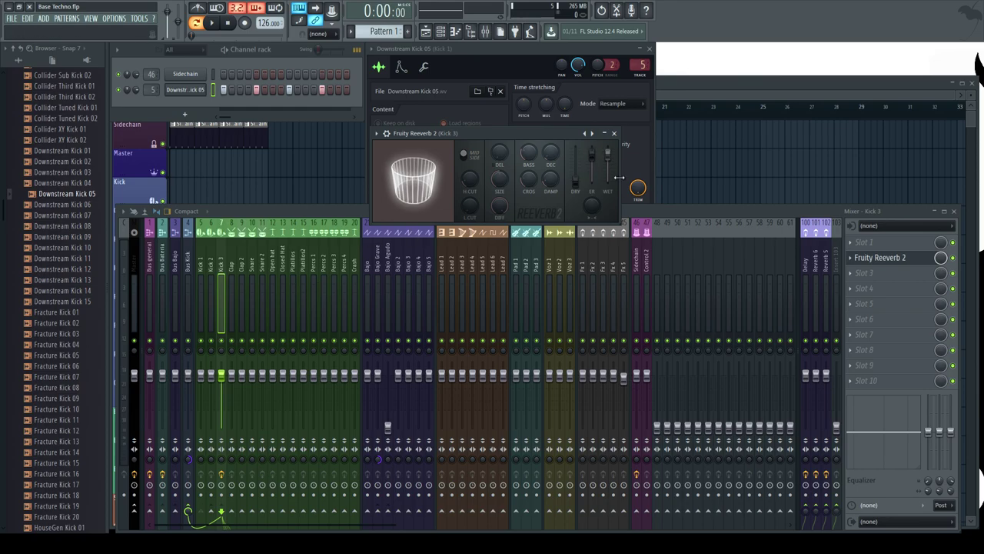
Play the pattern while alternately muting Kick 3 and Kick 2 to compare the reverb and the dry kick.
key("space")
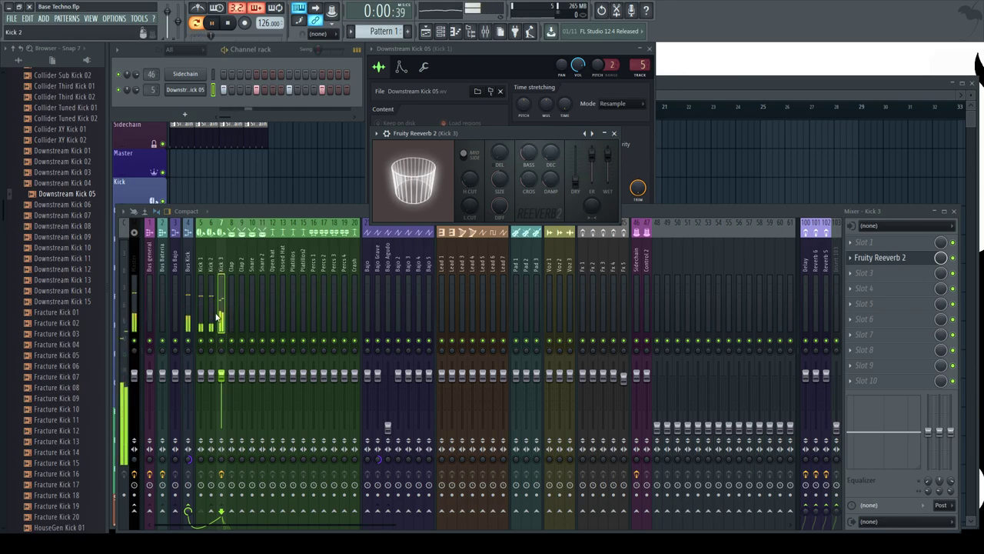
left_click(223, 341)
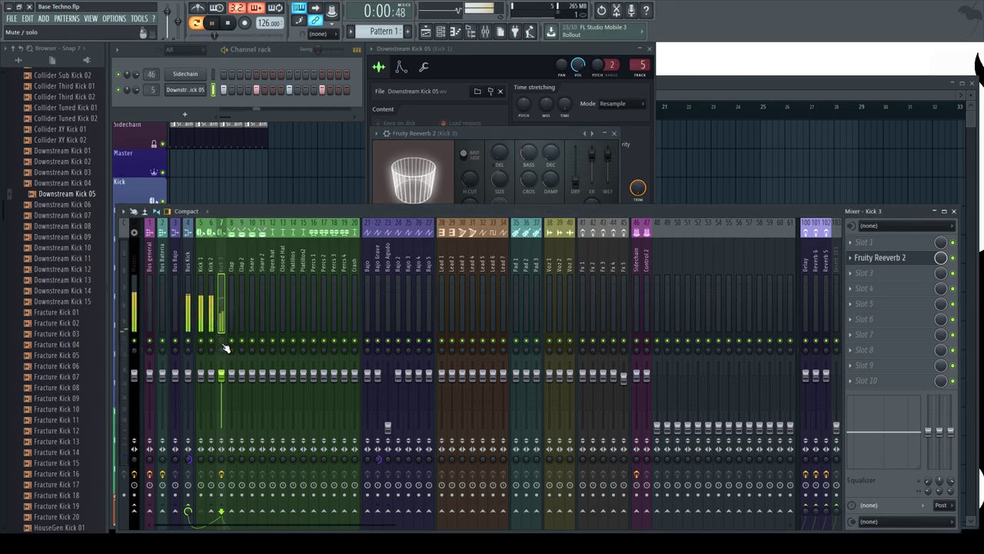
left_click(222, 341)
left_click(213, 342)
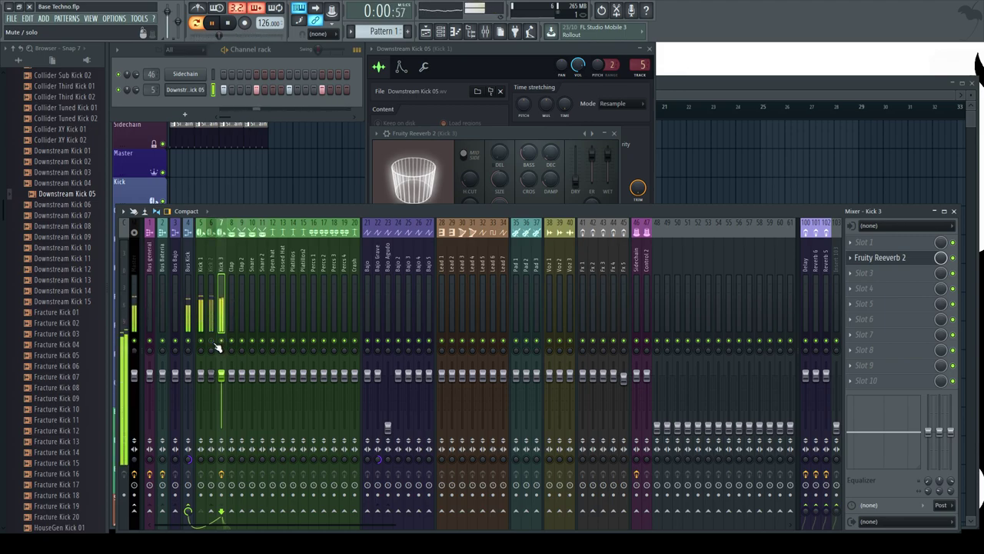
key("space")
Mute the Kick 3 mixer track, select Kick 2 and audition the kick sound.
left_click(201, 263)
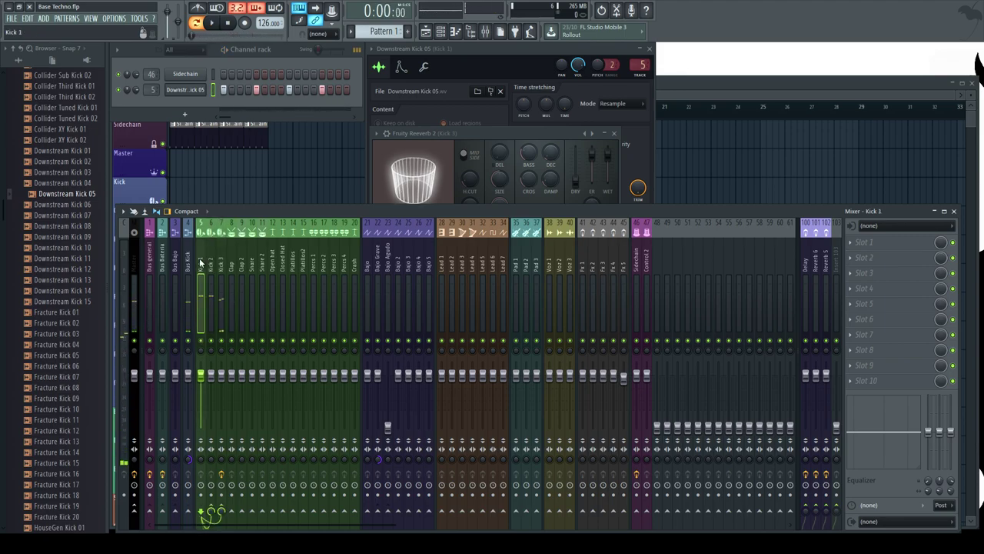
key("q")
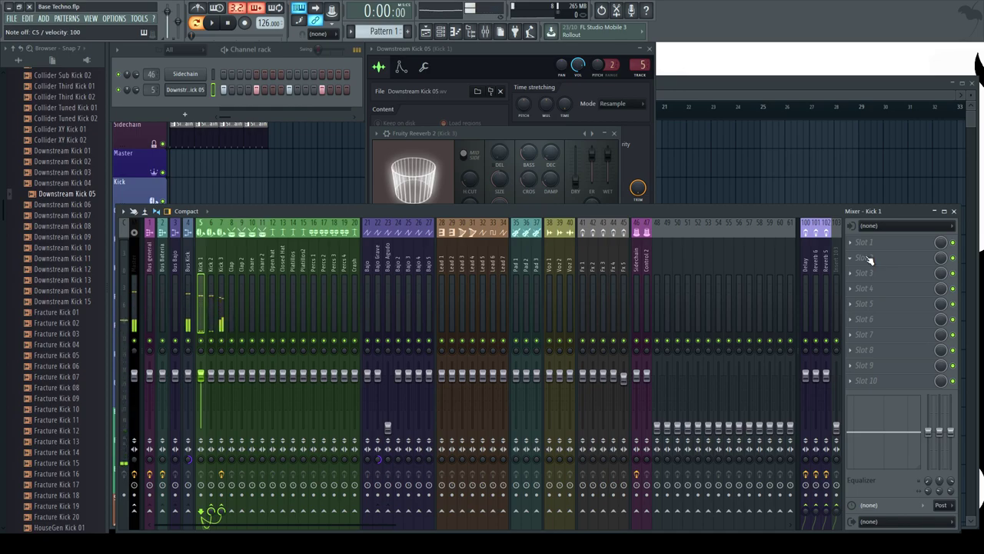
left_click(222, 341)
left_click(208, 269)
key("q")
key("q")
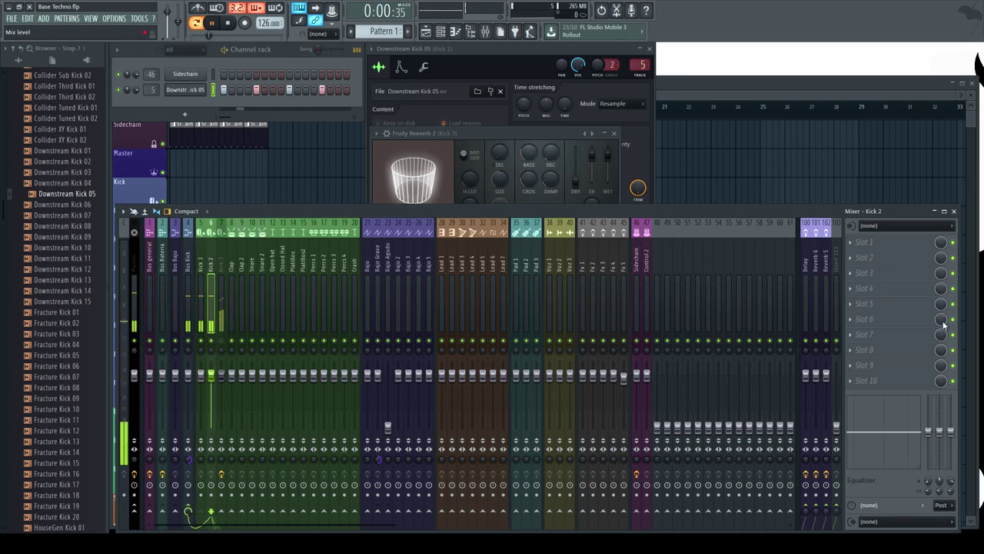
Load Fruity Parametric EQ 2 in slot 2 of Kick 2 and turn band 1 into a steep high-pass filter.
left_click(864, 257)
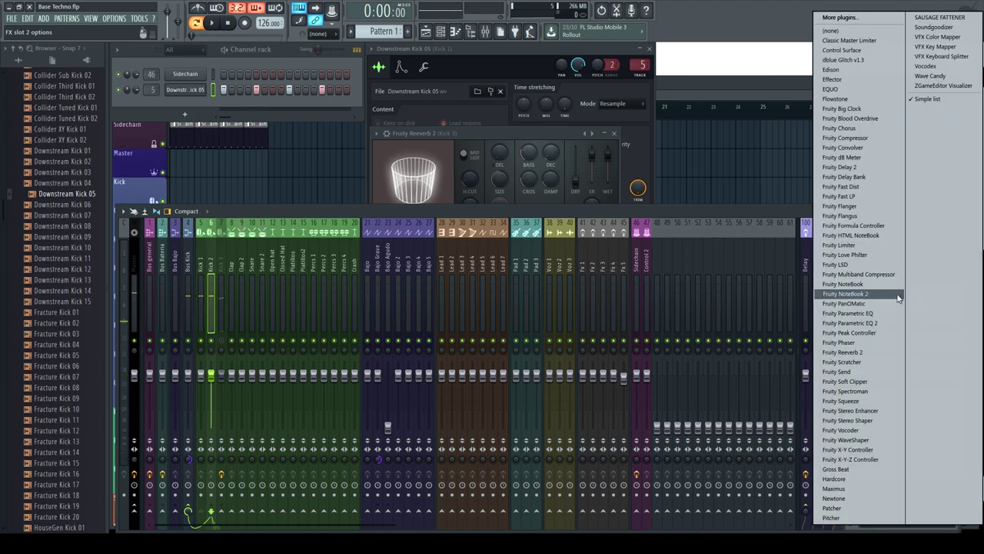
left_click(874, 324)
left_click_drag(357, 189, 366, 168)
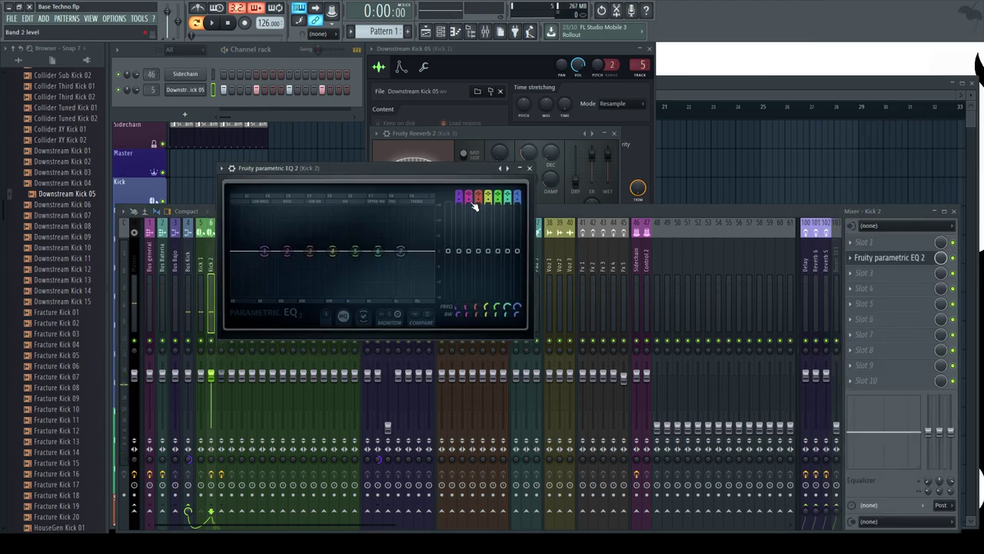
left_click_drag(459, 194, 459, 218)
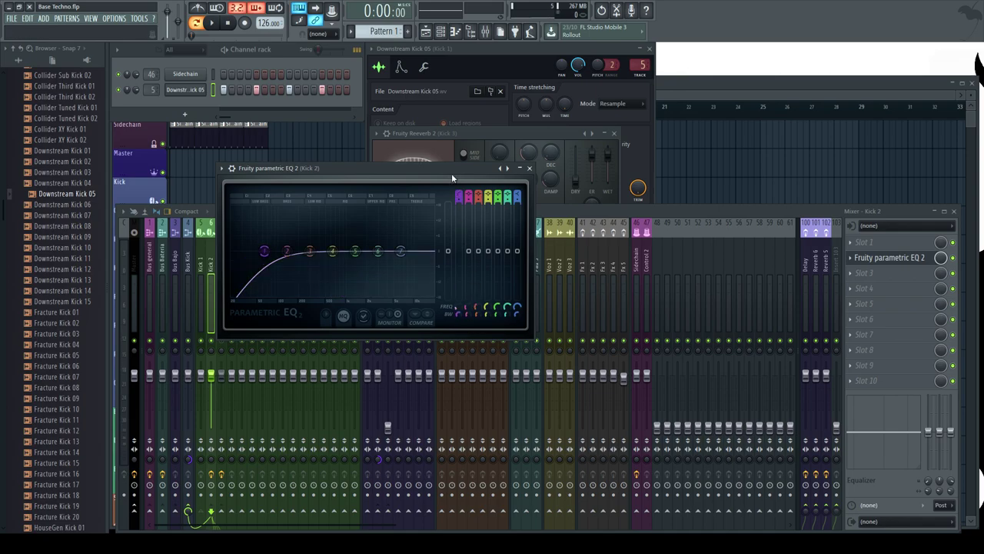
key("space")
left_click_drag(460, 312, 460, 330)
key("space")
Reduce the Downstream Kick 05 sample's fade-out to 27% and play the pattern.
left_click(186, 91)
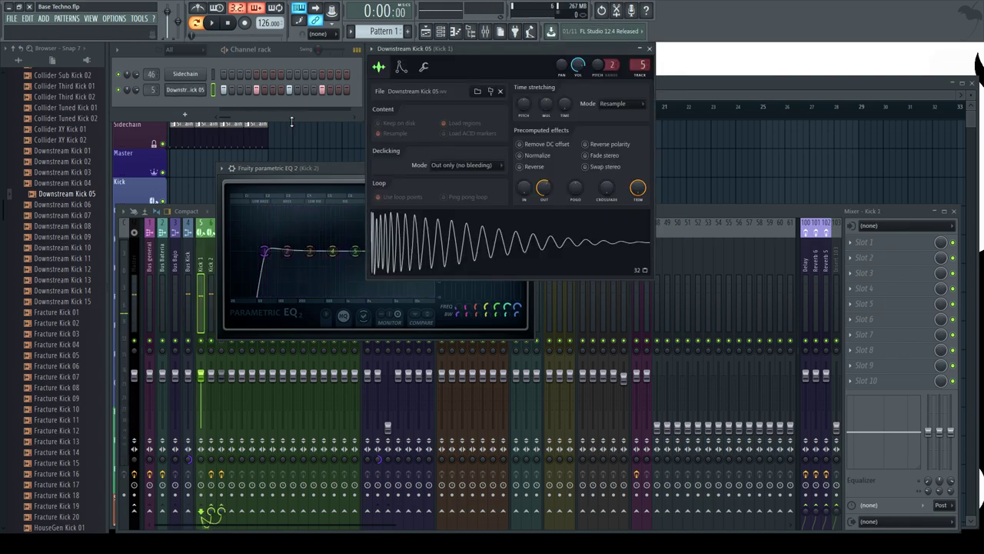
left_click_drag(544, 187, 543, 201)
key("space")
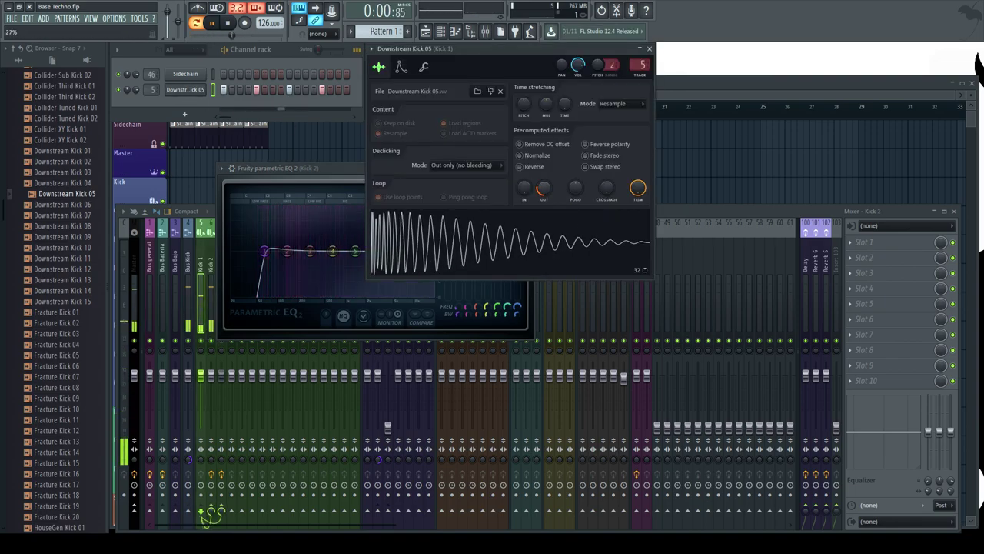
Lower the high-pass frequency on Kick 2's EQ, shift band 3 slightly lower during playback and close the EQ.
left_click(335, 171)
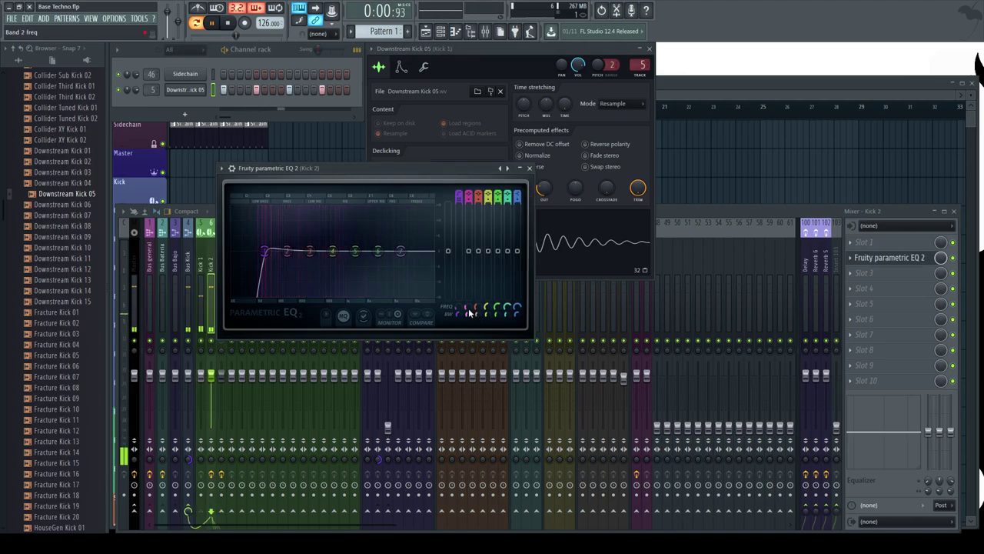
left_click_drag(459, 308, 459, 326)
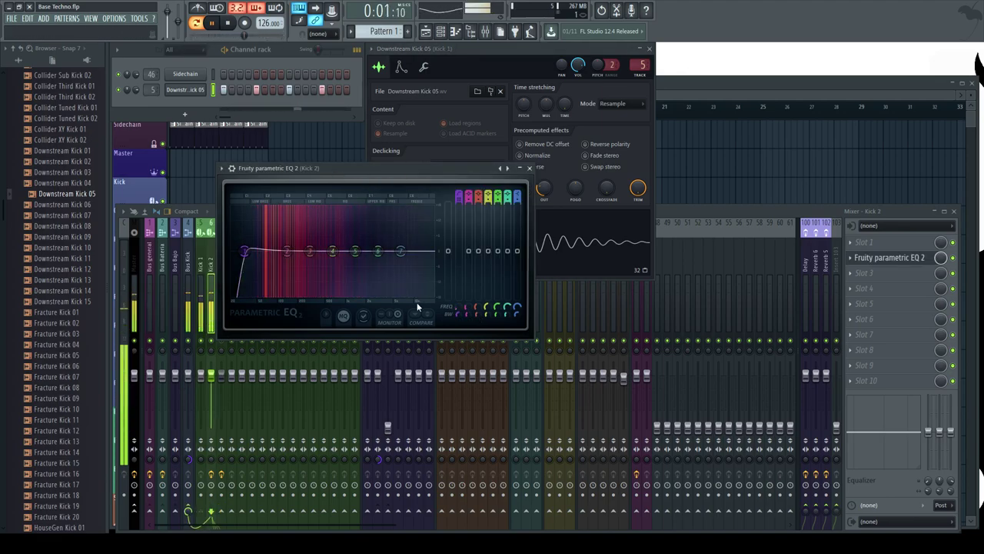
mouse_move(306, 251)
left_mouse_down()
mouse_move(281, 257)
mouse_move(308, 257)
mouse_move(301, 265)
mouse_move(303, 227)
mouse_move(311, 254)
mouse_move(301, 251)
left_mouse_up()
mouse_move(458, 316)
left_mouse_down()
mouse_move(458, 326)
mouse_move(458, 296)
mouse_move(457, 321)
mouse_move(458, 305)
left_mouse_up()
key("space")
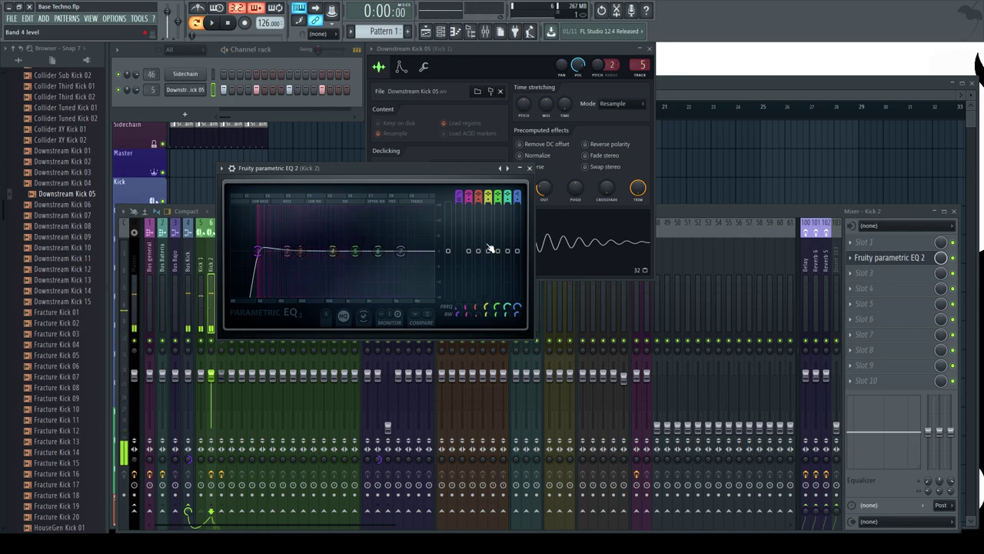
left_click(530, 168)
Move the stereo separation setting from the Bus Kick track to Kick 1 and play the pattern.
left_click(198, 291)
left_click(205, 262)
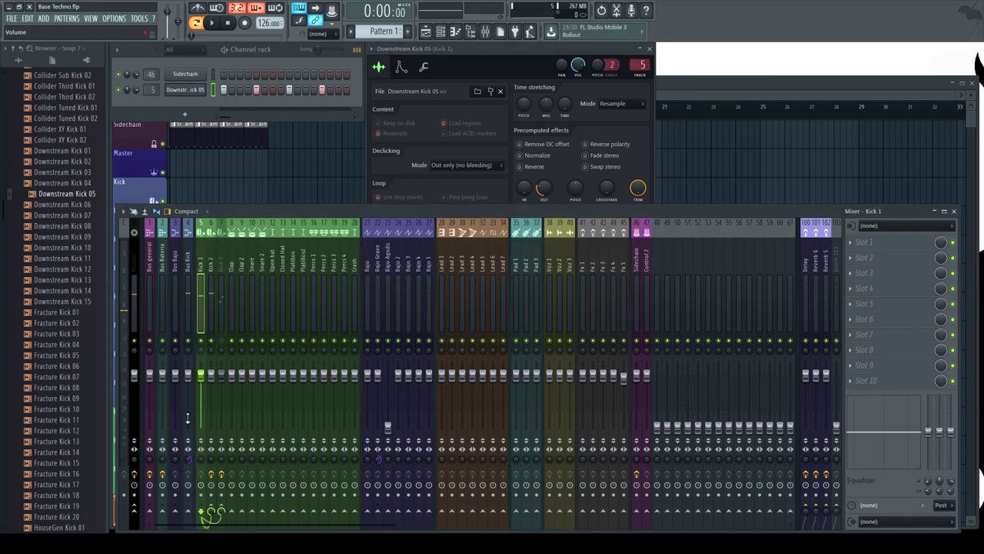
key("space")
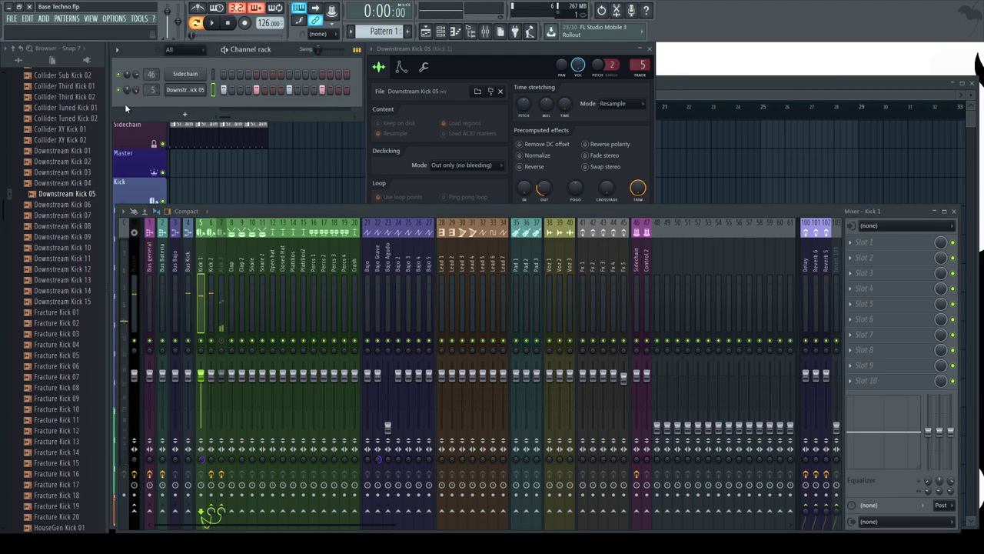
key("space")
key("space")
key("space")
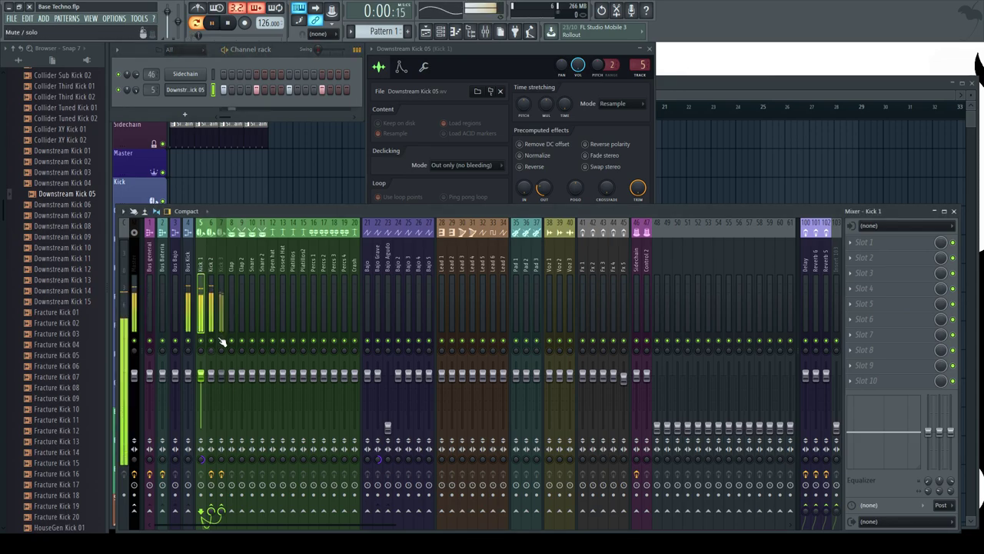
Refine band 1 of Kick 2's EQ to a 51 Hz high-pass with 54% bandwidth, play it back and close the EQ.
left_click(211, 263)
left_click(892, 258)
key("space")
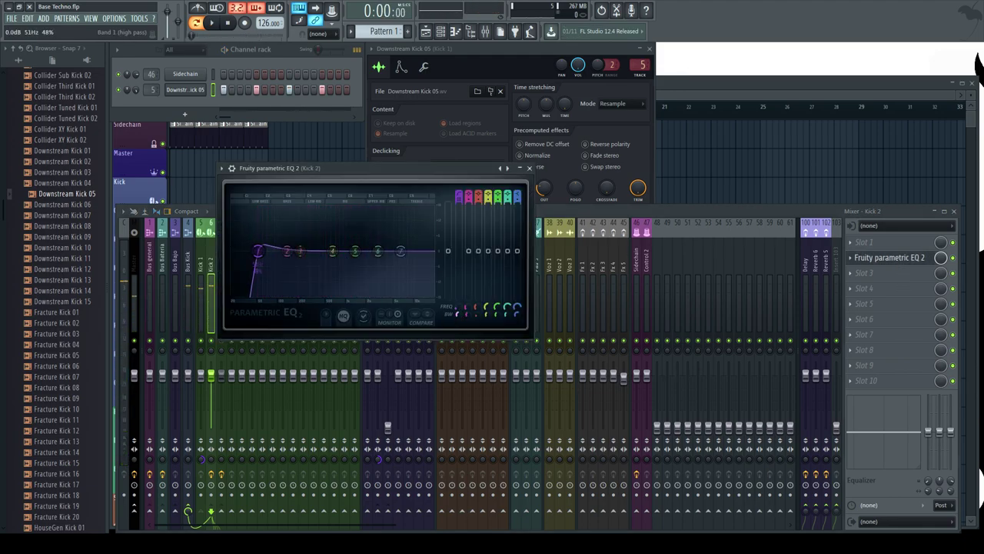
key("space")
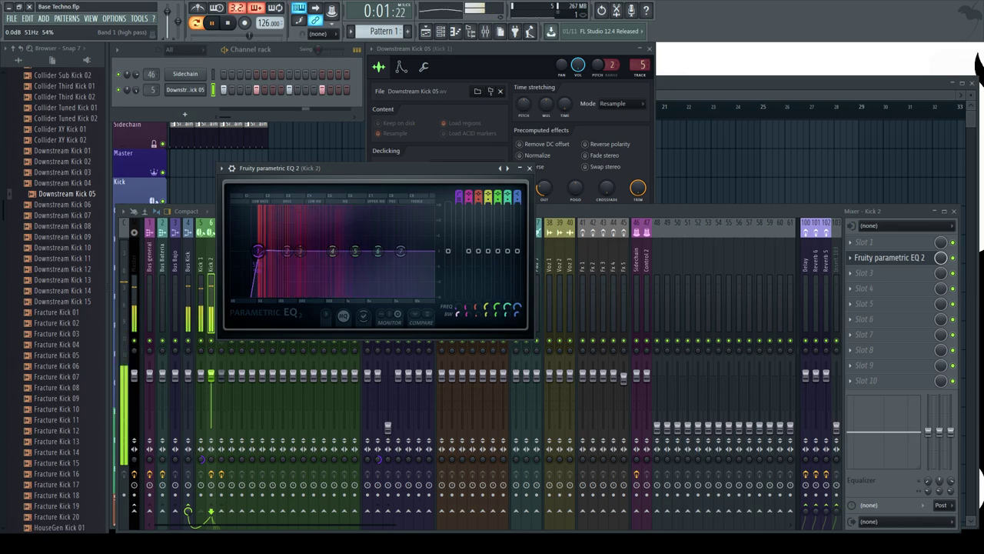
key("space")
left_click(529, 169)
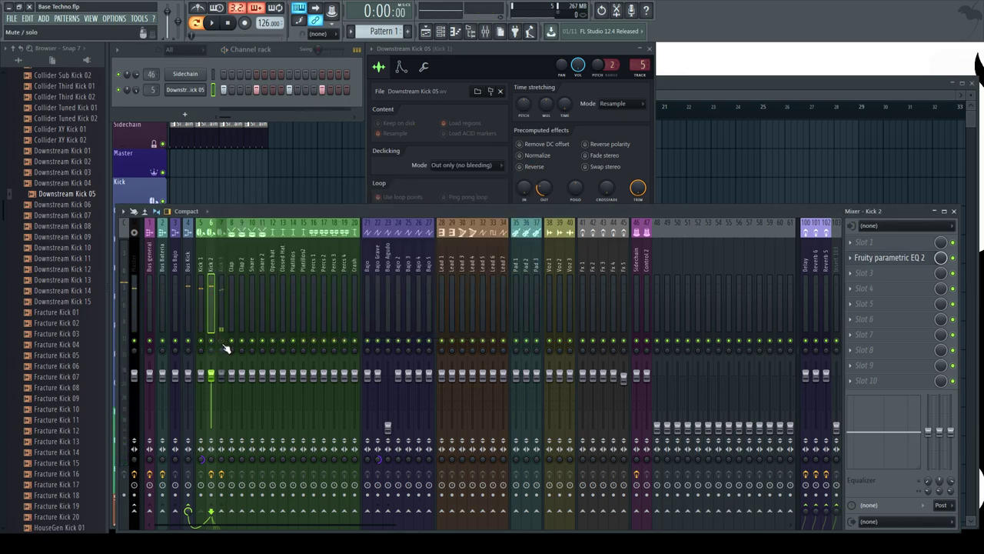
Select Kick 3 during playback and toggle the mutes of Kick 3 and Kick 2 to compare the two layers.
key("space")
left_click(222, 258)
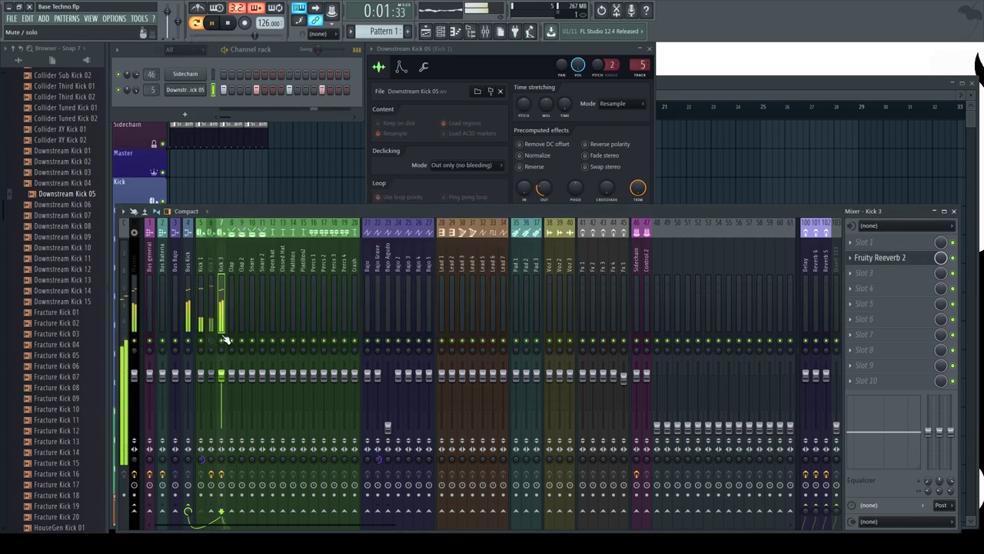
left_click(224, 343)
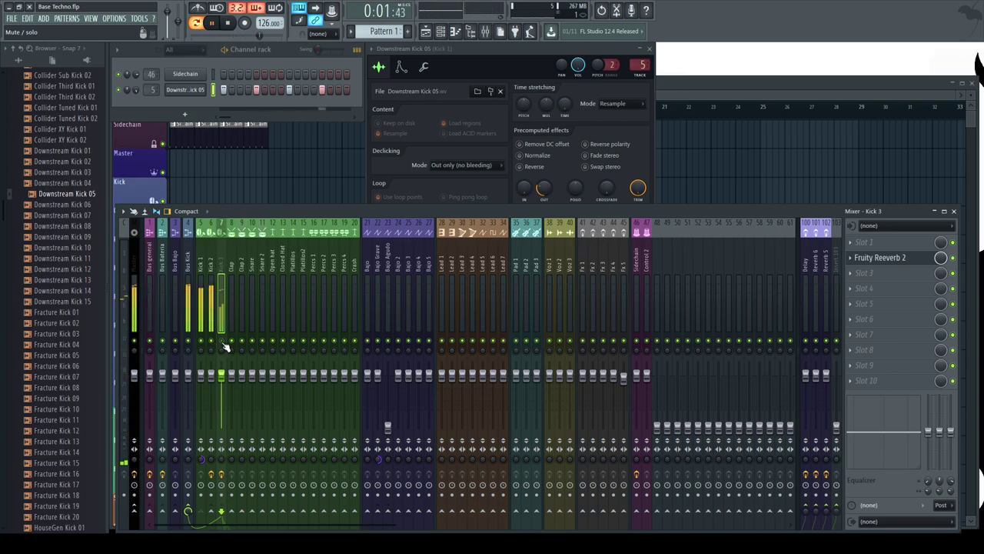
left_click(222, 343)
left_click(212, 342)
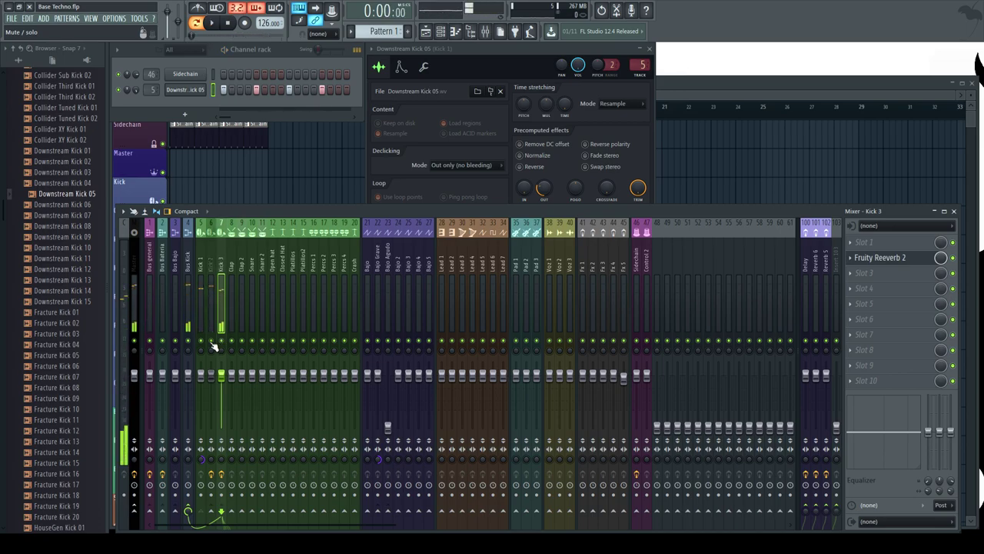
Set the low cut of Kick 3's reverb to 305 Hz, lower the track equalizer's low and mid bands, and play the pattern.
left_click(869, 262)
left_click_drag(513, 135, 414, 150)
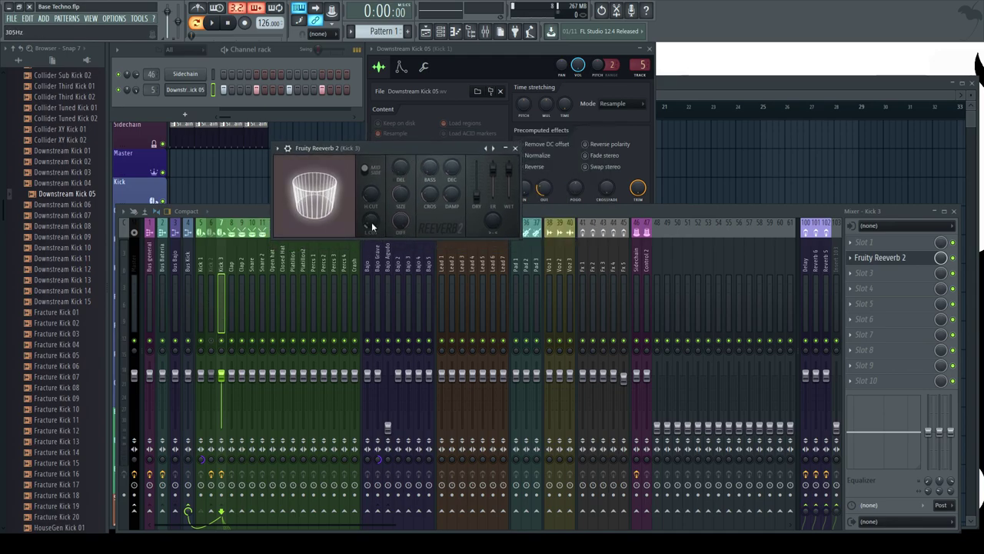
key("space")
left_click_drag(880, 432, 867, 437)
key("space")
key("space")
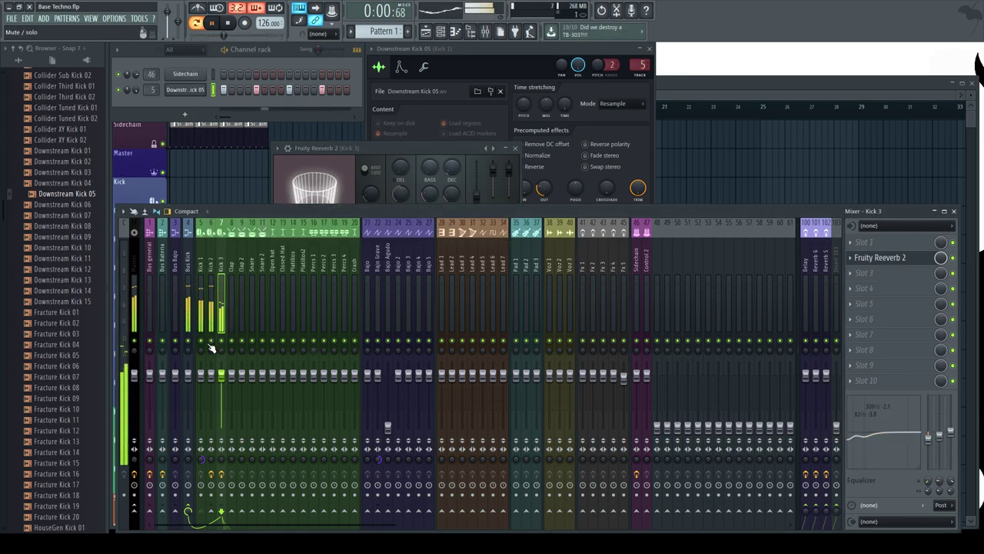
key("space")
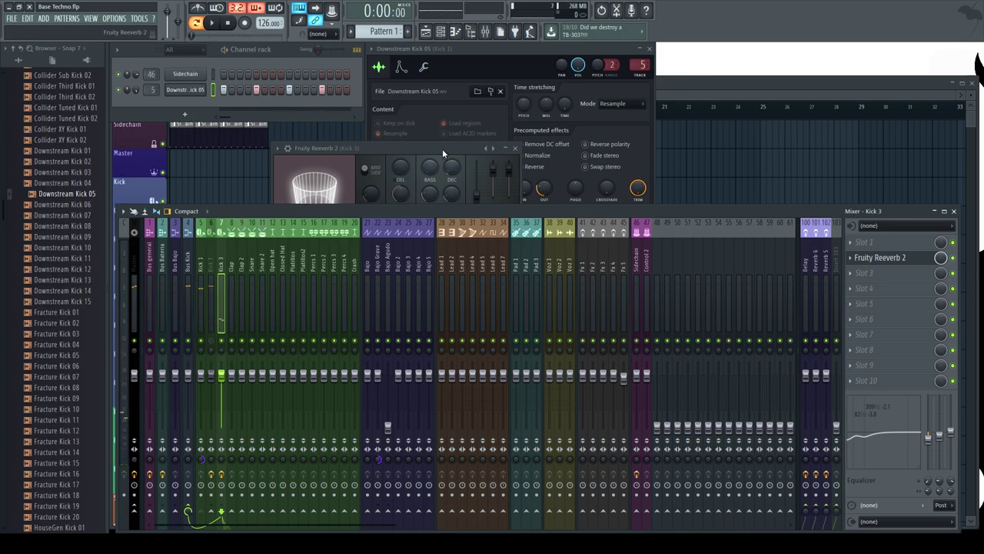
Shorten the decay of Kick 3's reverb to 0.7 sec while previewing the kick sound.
left_click_drag(442, 149, 423, 146)
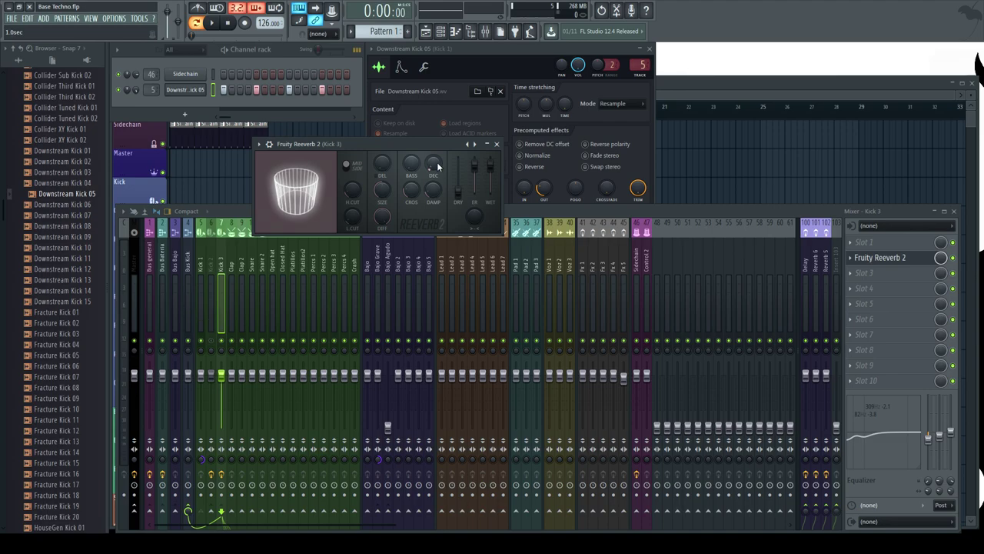
key("z")
left_click_drag(437, 166, 436, 170)
key("z")
key("z")
key("z")
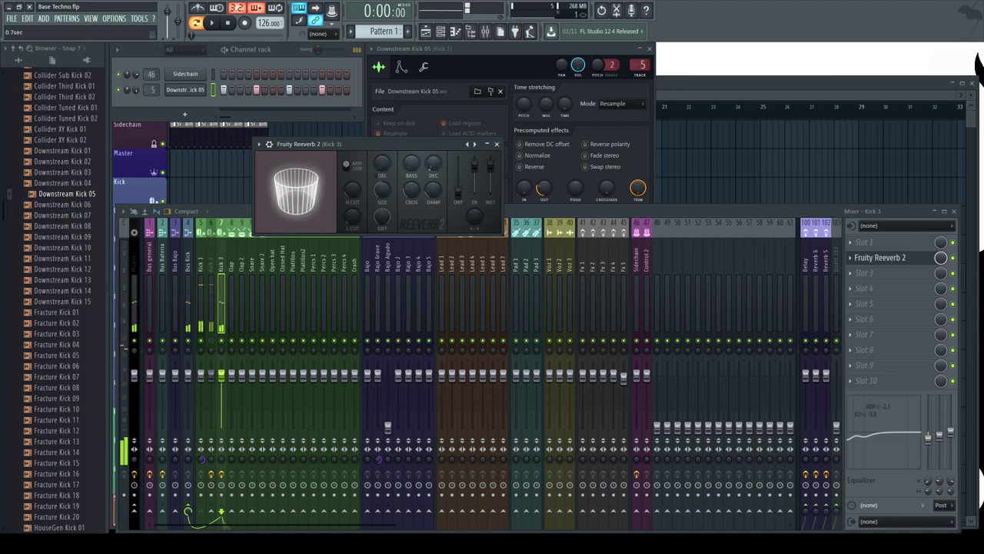
key("z")
key("z")
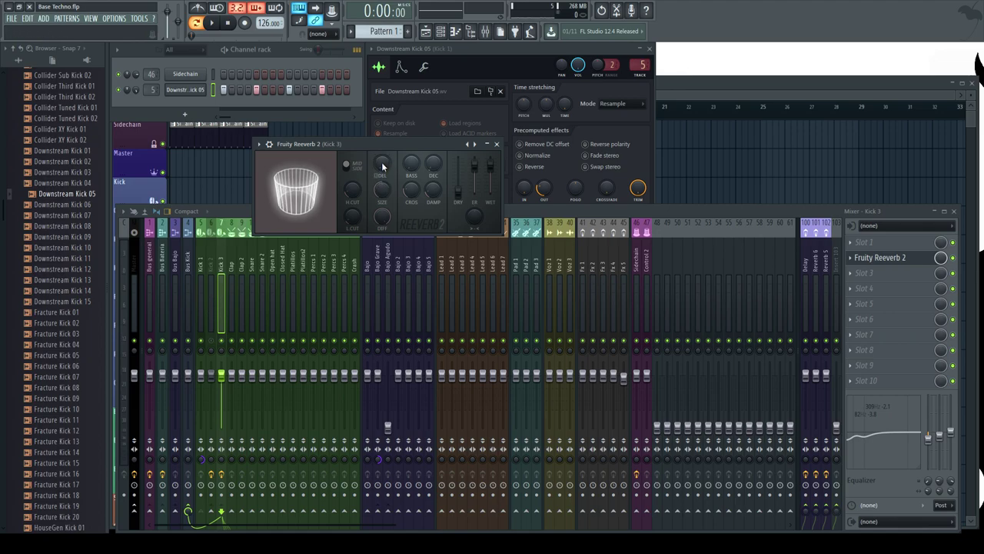
Adjust the delay of Kick 3's reverb while previewing the kick, and play the pattern with Kick 2 unmuted.
left_click_drag(382, 164, 382, 177)
key("z")
key("z")
key("z")
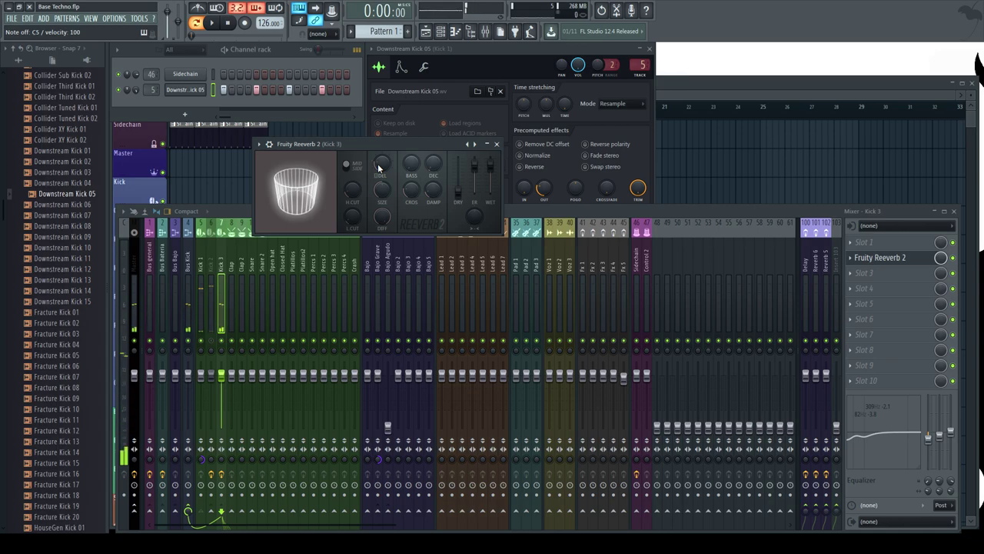
left_click(216, 346)
key("space")
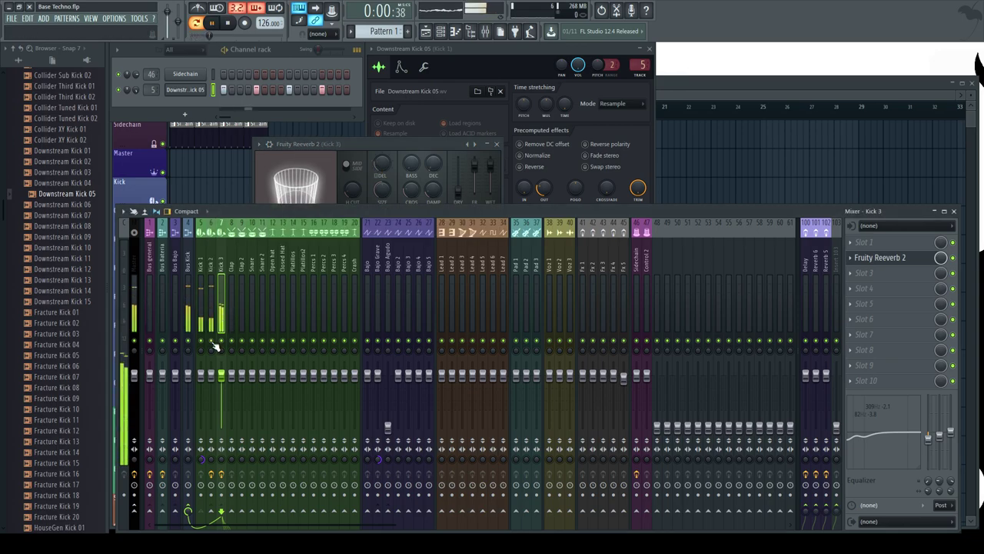
Set the room size of Kick 3's reverb to 53, check it in playback and close the reverb.
left_click_drag(394, 148, 405, 145)
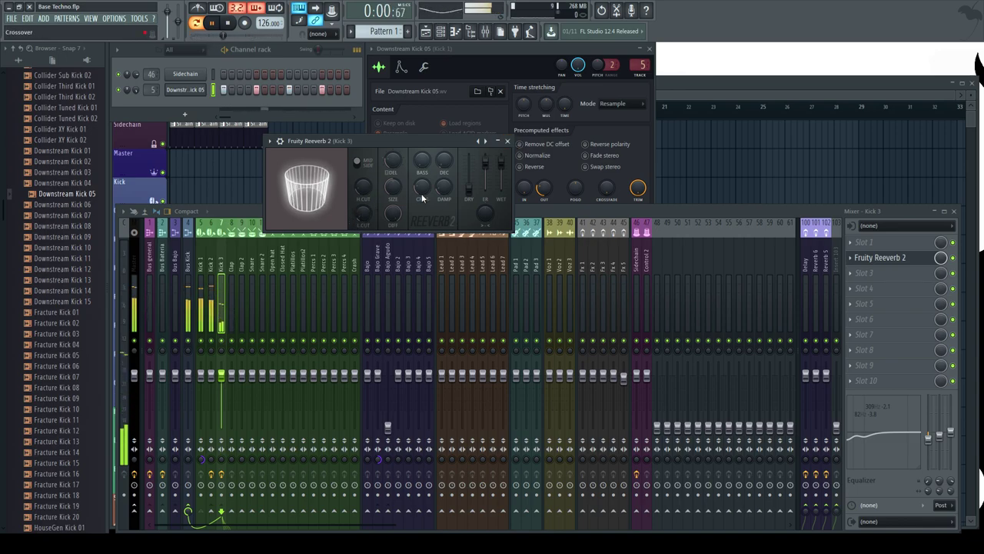
key("space")
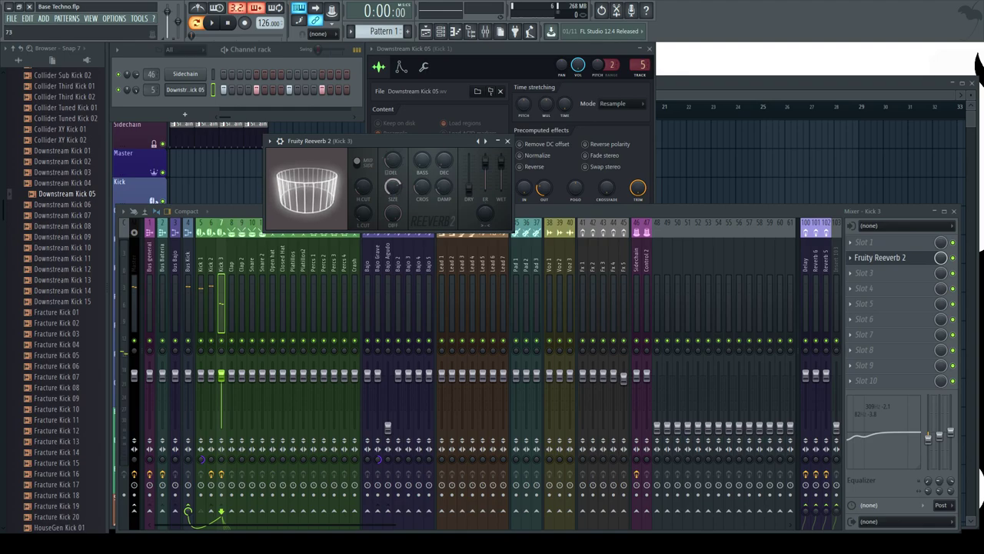
key("space")
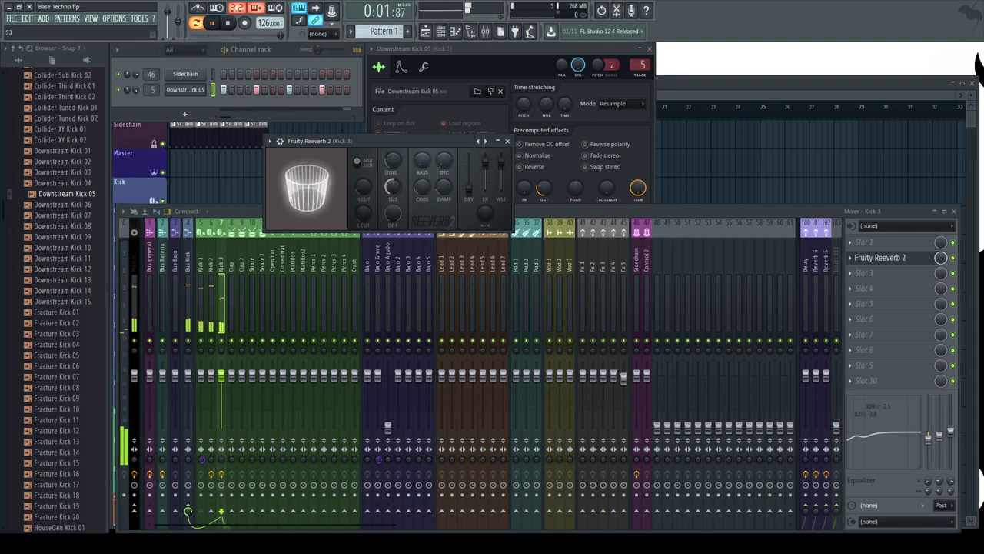
key("space")
left_click(508, 141)
Send Kick 2 to the Reverb S track and play the pattern with Kick 3 muted and unmuted.
left_click(211, 265)
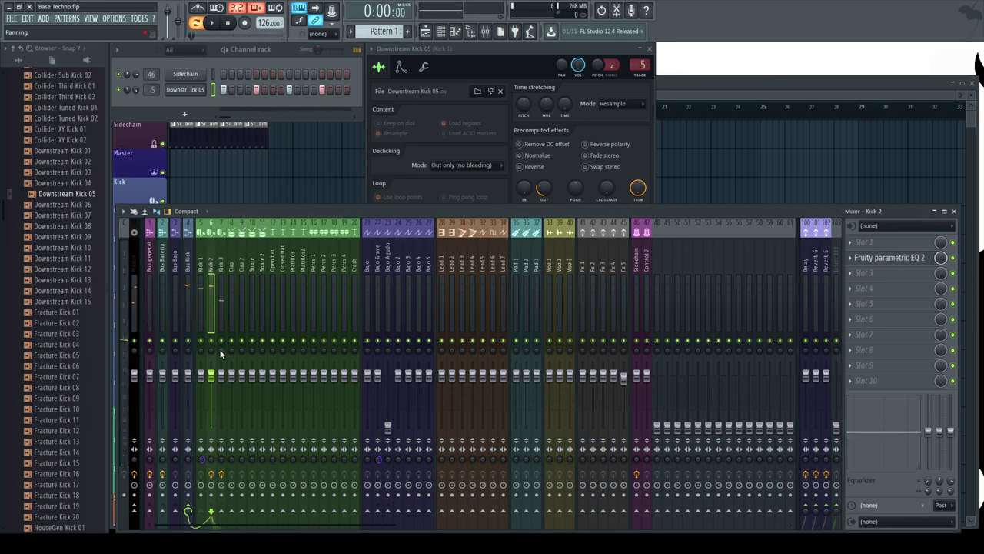
left_click(221, 341)
key("space")
left_click(202, 263)
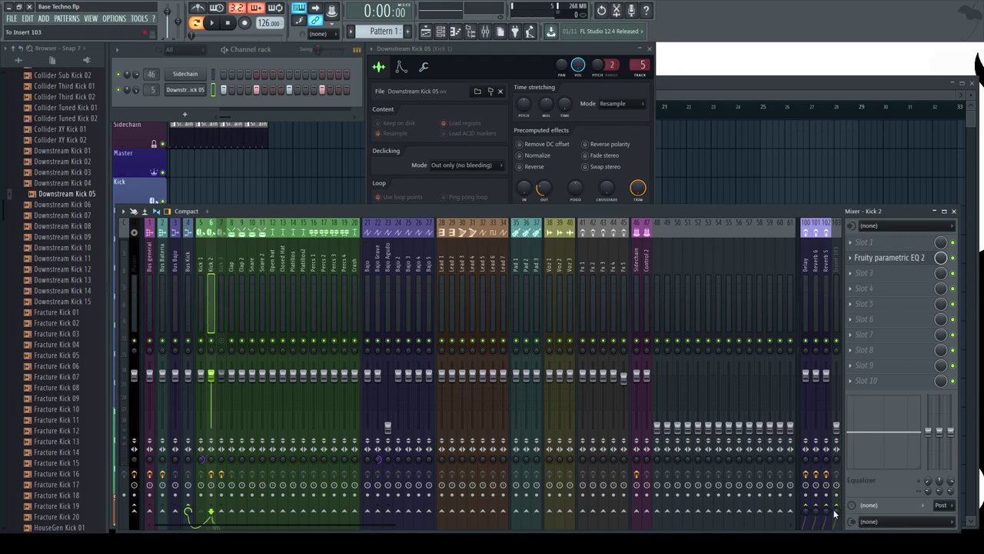
key("space")
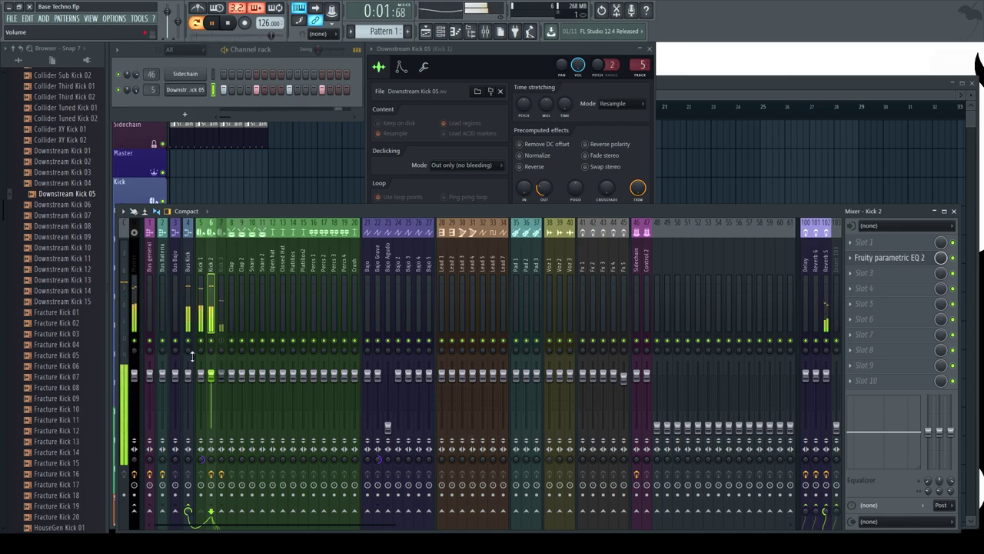
key("space")
key("space")
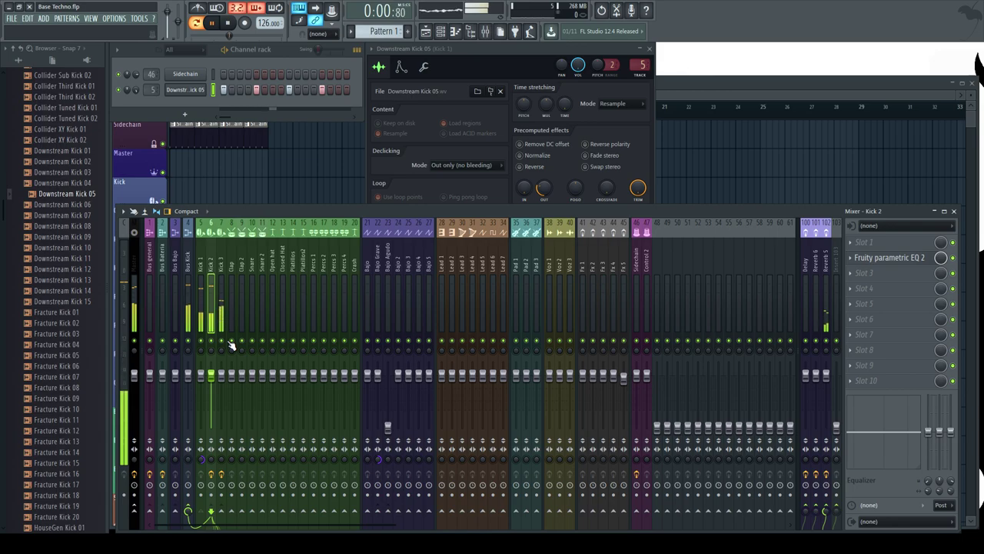
key("space")
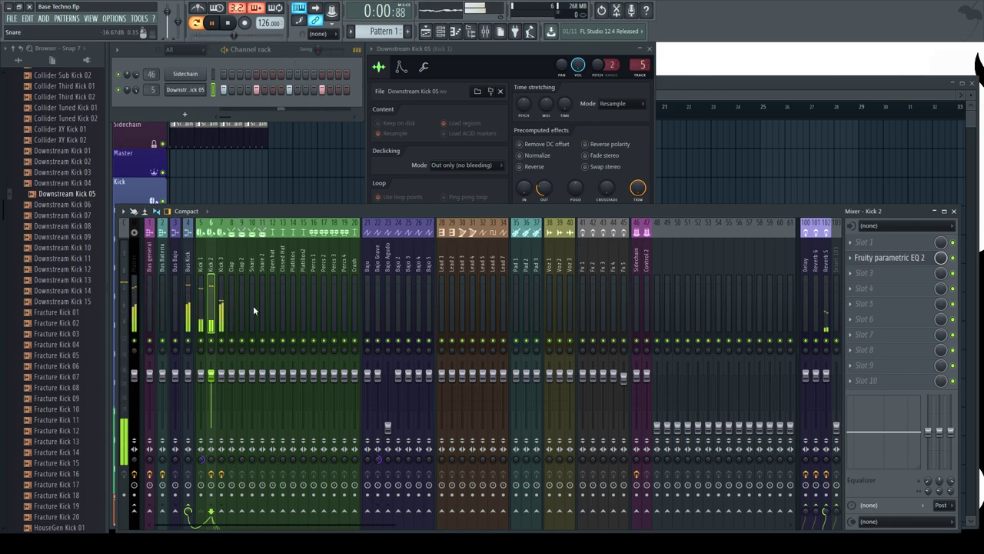
Try Fruity Stereo Enhancer in slot 4 of Kick 3 with a 14.5 ms right phase offset during playback.
left_click(222, 264)
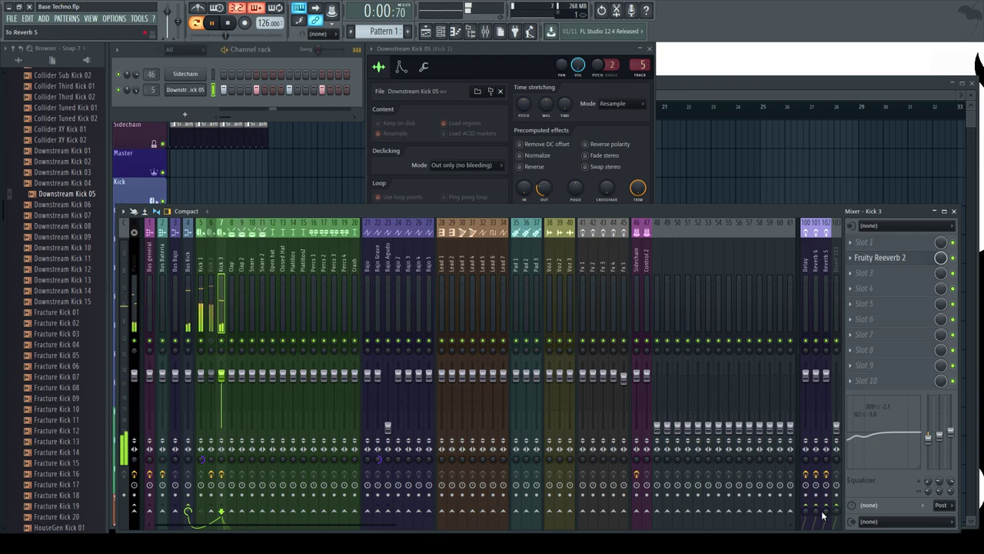
left_click(857, 296)
left_click(819, 413)
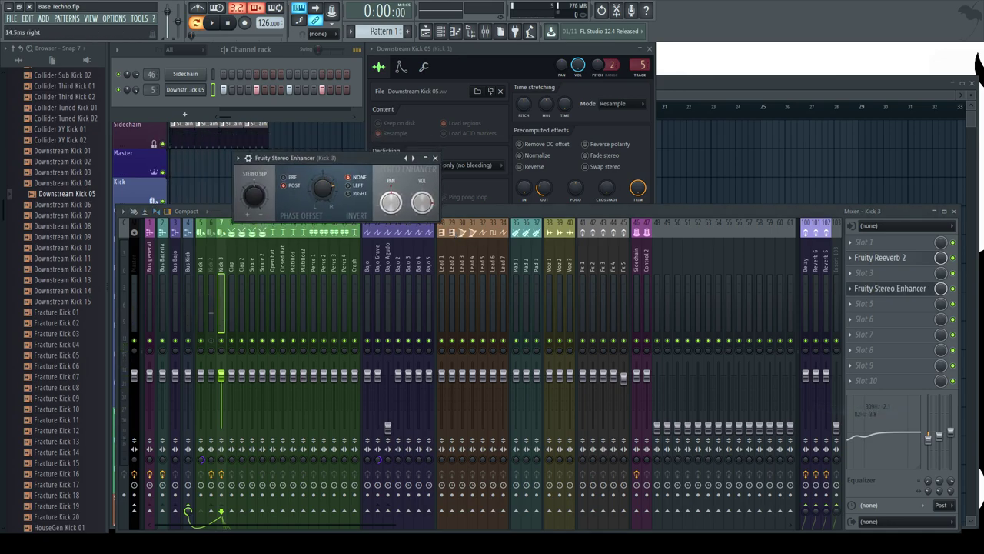
key("space")
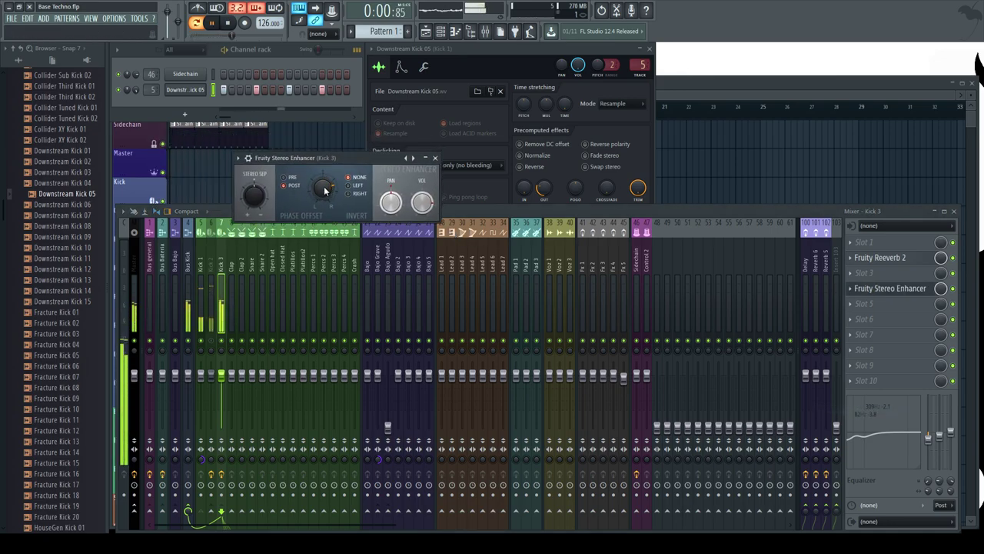
Bypass Kick 3's stereo enhancer to compare, remove it from slot 4 and stop playback.
left_click(953, 290)
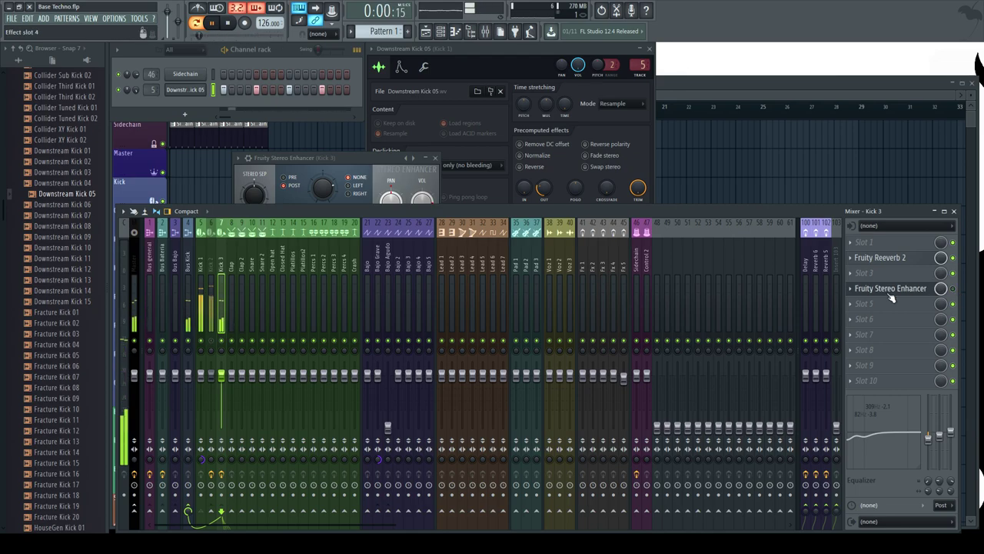
left_click(851, 289)
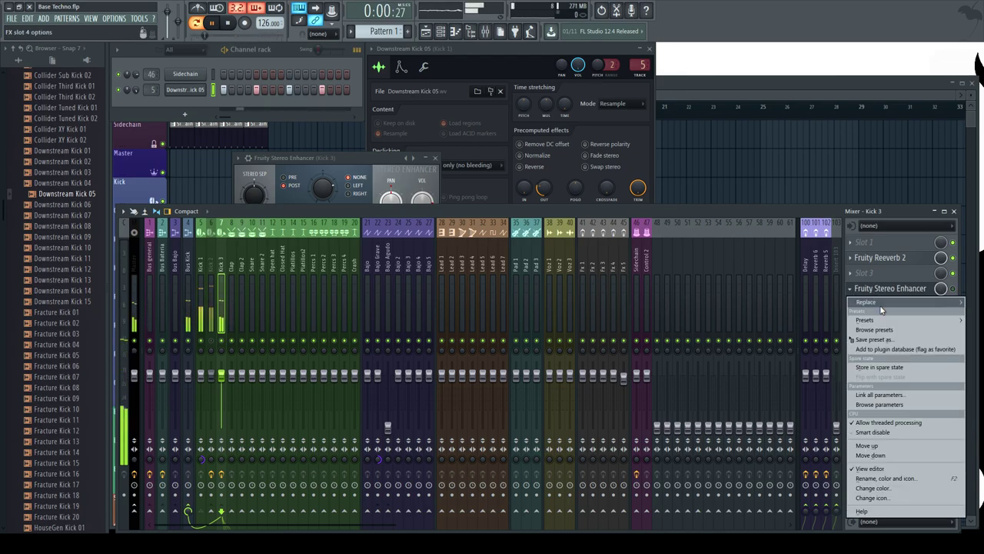
mouse_move(880, 303)
left_click(855, 31)
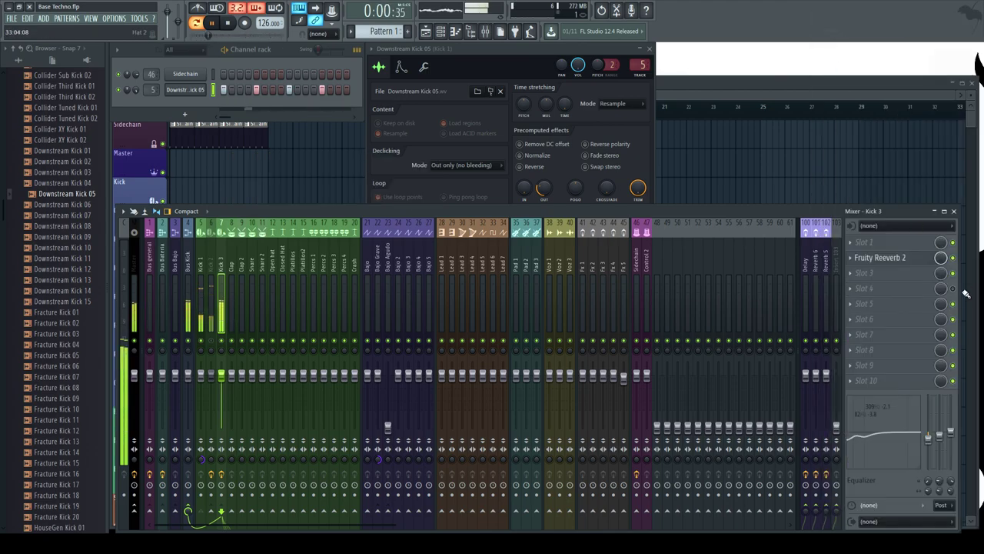
key("space")
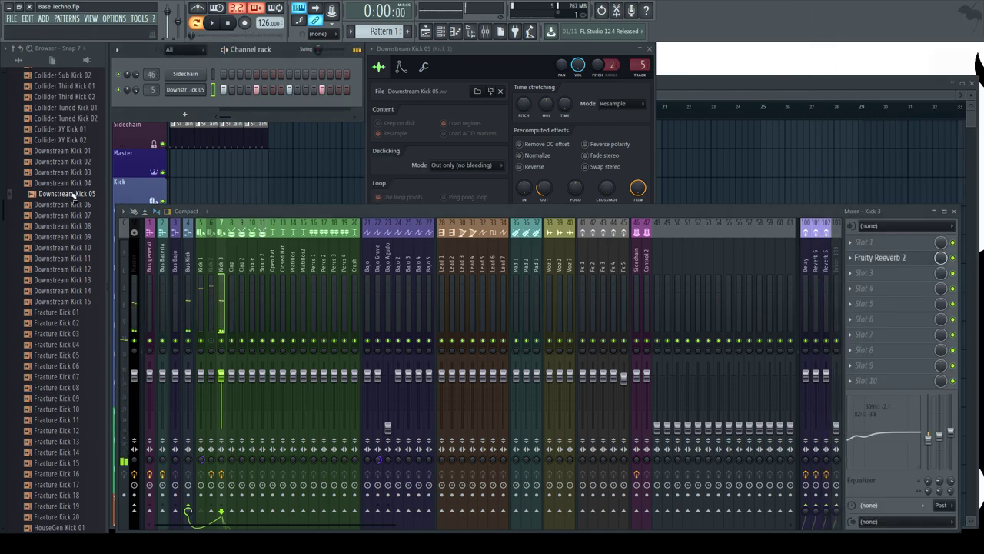
Collapse the Kicks folder and open the Claps folder of the Drums (ModeAudio) pack.
scroll(26, 141, "up", 10)
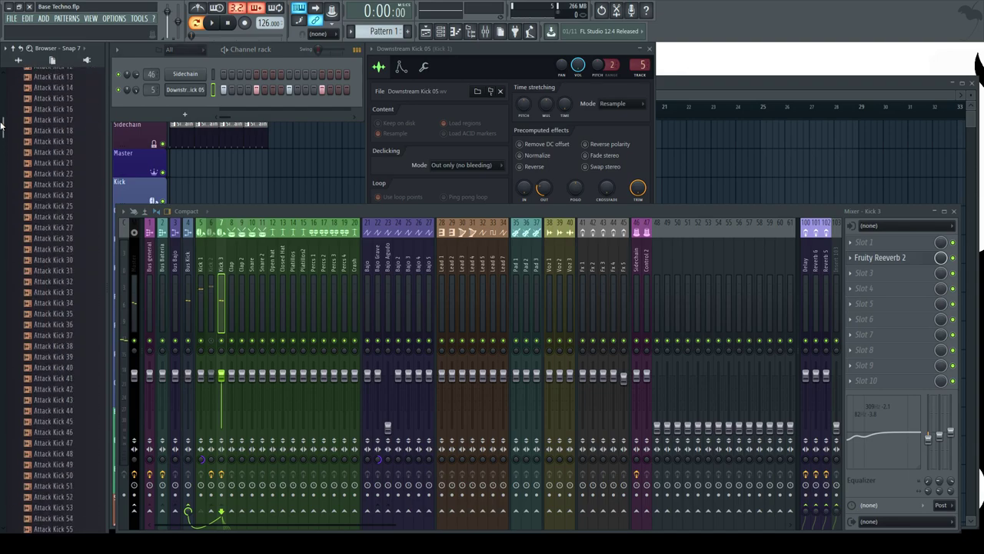
left_click_drag(4, 130, 3, 114)
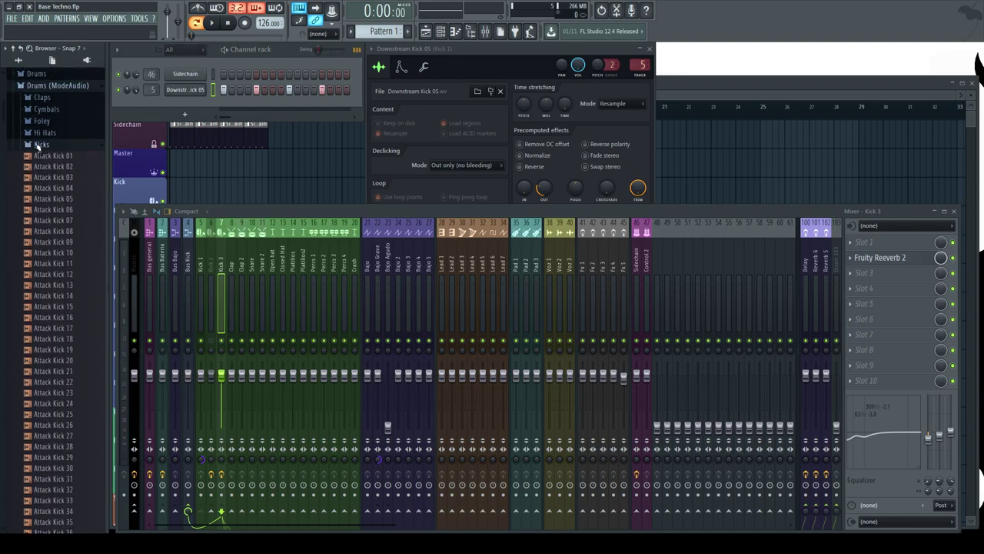
left_click(42, 145)
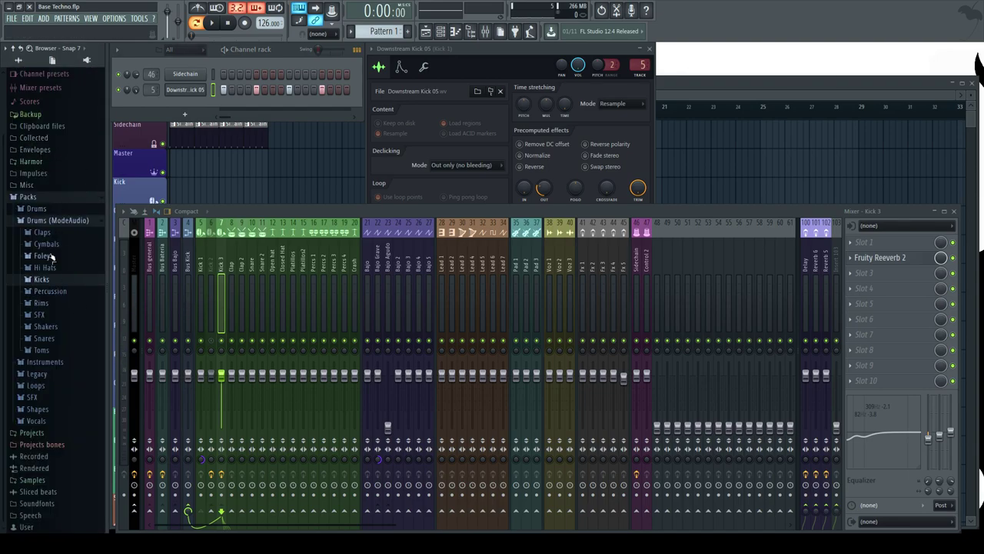
left_click(42, 232)
Audition several of the Attack Clap samples between 02 and 08.
left_click(69, 318)
left_click(73, 297)
left_click(73, 287)
left_click(74, 276)
left_click(76, 265)
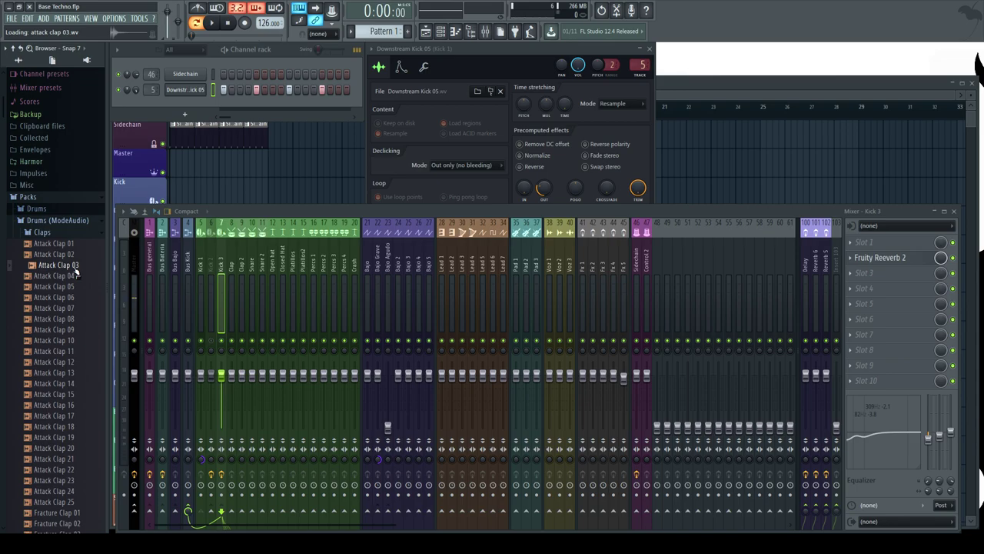
left_click(79, 256)
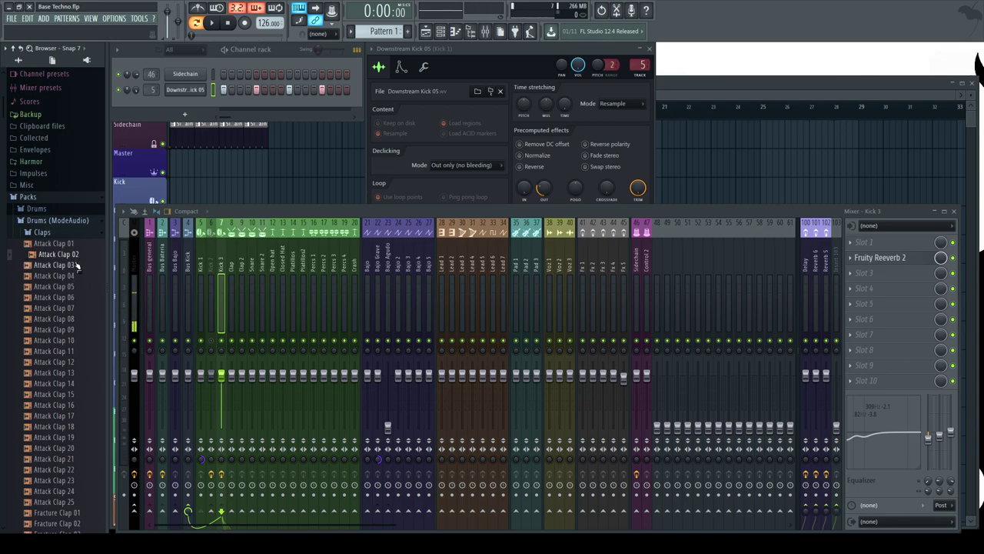
left_click(78, 265)
left_click(75, 275)
left_click(79, 266)
Add the Attack Clap 03 sample to the channel rack as a new channel.
left_click_drag(73, 267, 190, 99)
right_click(197, 90)
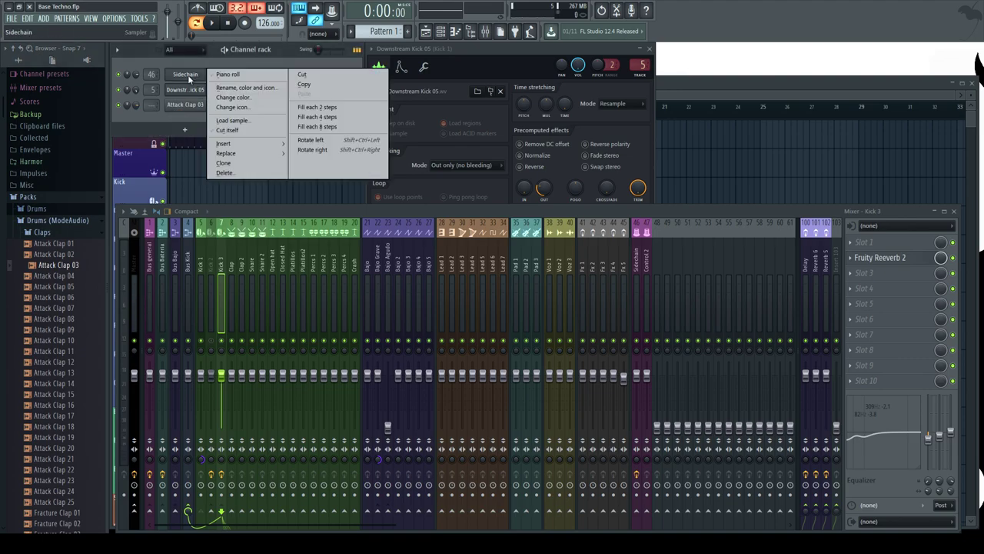
left_click(234, 120)
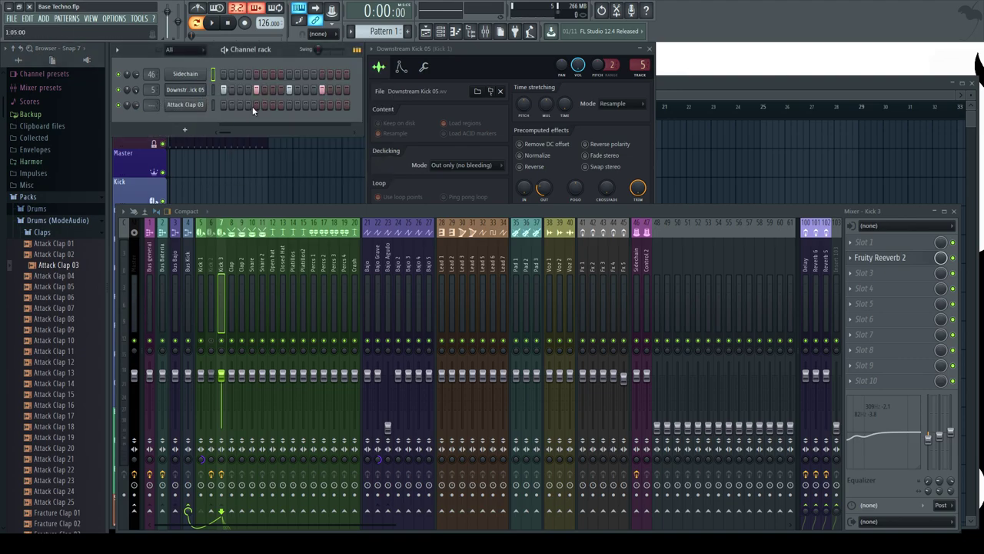
Paint Pattern 1 across the first four bars of the Kick track in the playlist.
key("F5")
left_click_drag(188, 200, 301, 196)
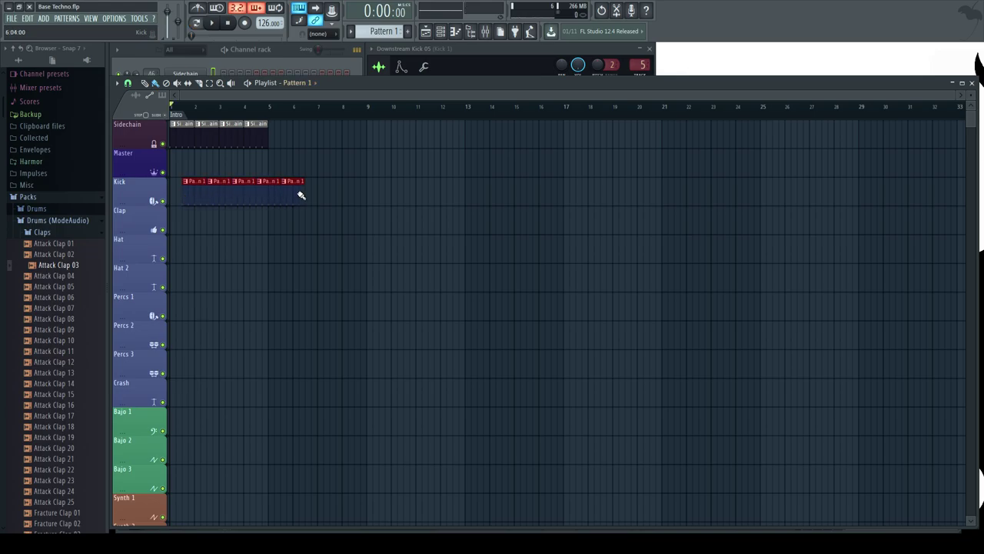
scroll(281, 197, "up", 3)
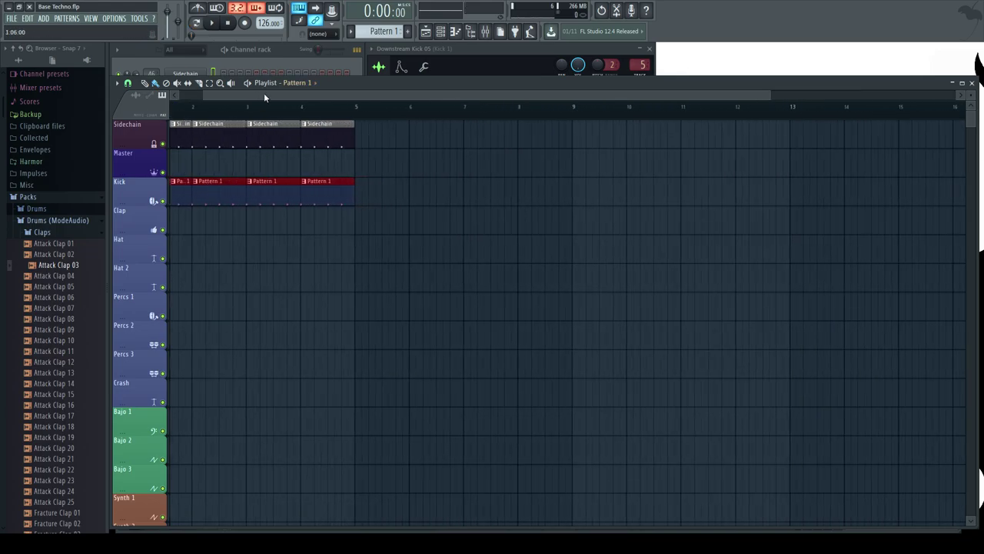
left_click_drag(262, 93, 237, 90)
Rename the current pattern as Kick.
left_click(280, 53)
key("F2")
type("Kick")
key("Return")
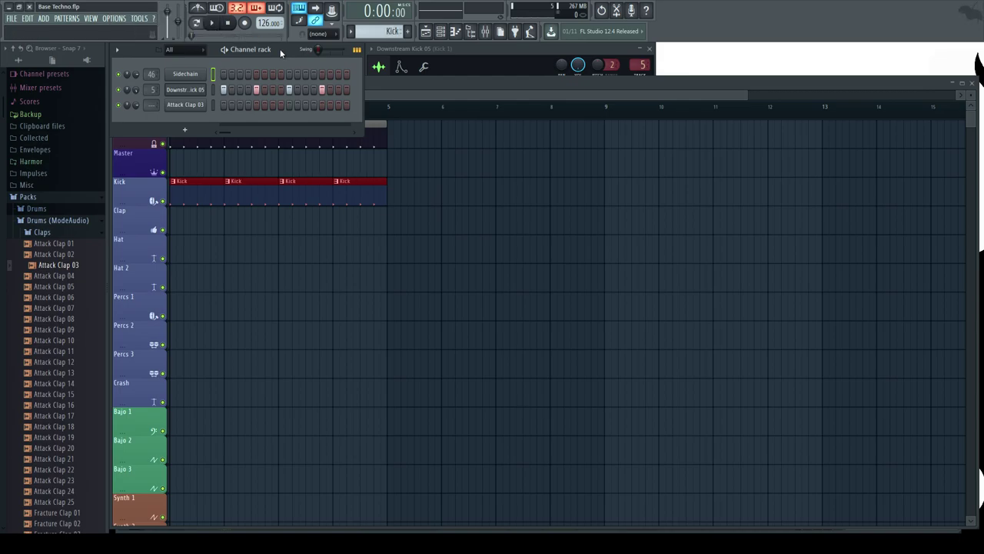
Create a new pattern named Clap.
key("KP_Add")
key("F2")
type("Clap")
key("Return")
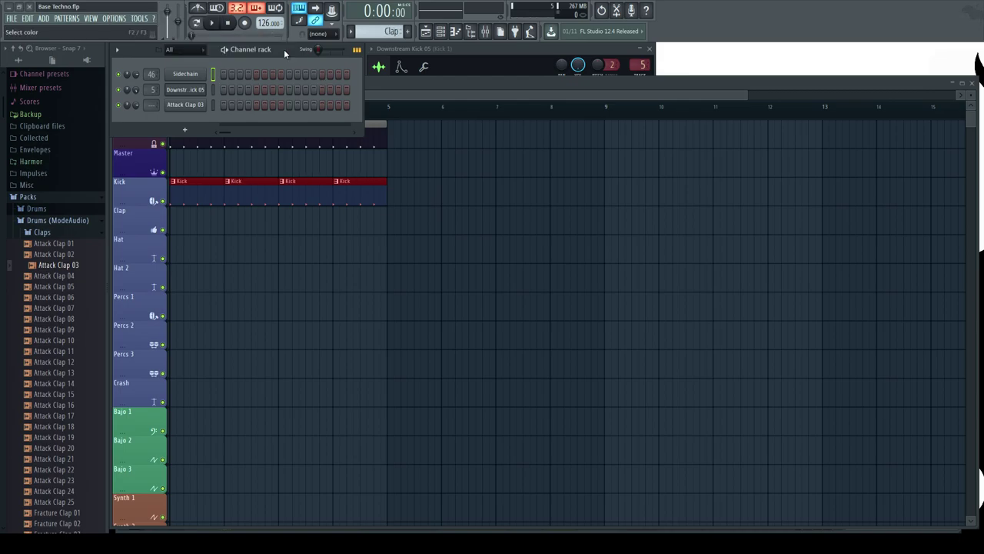
Place Attack Clap 03 hits on steps 5 and 13 and start playback of the pattern.
left_click(256, 104)
key("space")
left_click(322, 104)
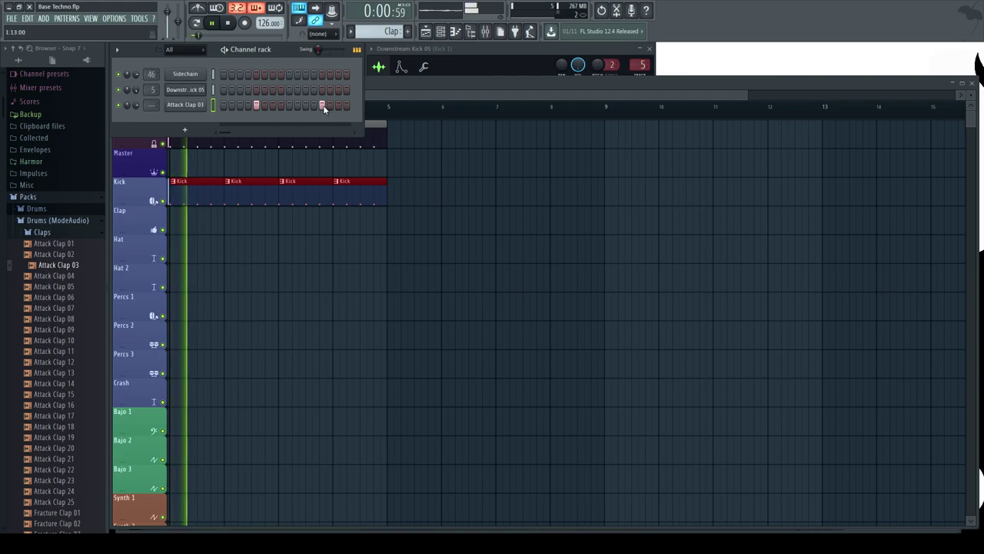
Paint the Clap pattern across the first four bars of the Clap track and route Attack Clap 03 to mixer track 8.
left_click_drag(178, 218, 367, 220)
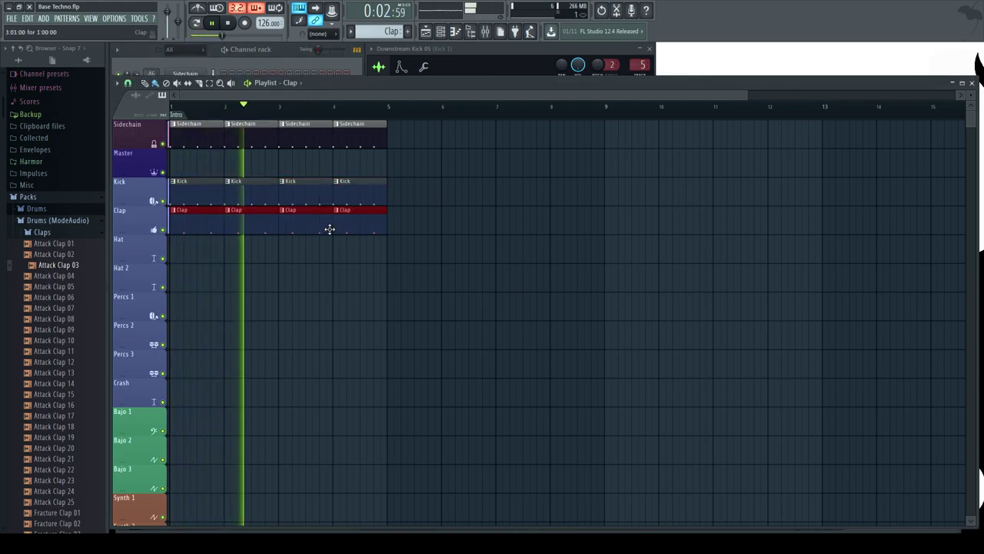
left_click(287, 51)
left_click(185, 104)
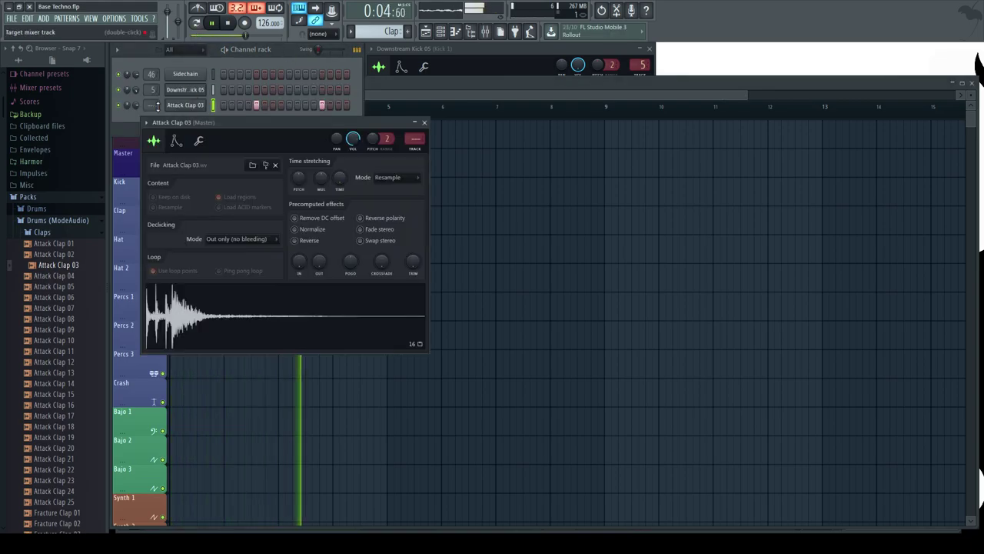
double_click(158, 106)
left_click_drag(158, 106, 158, 86)
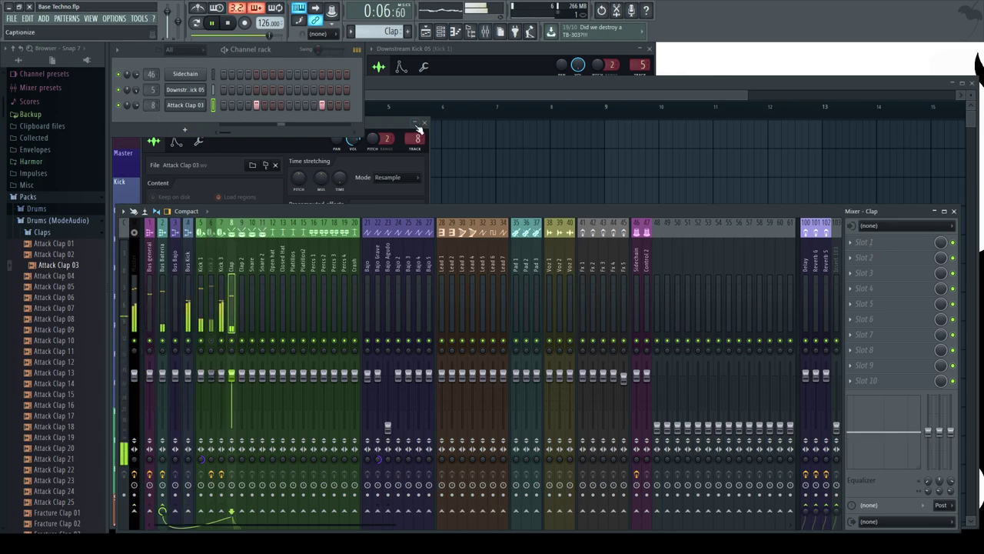
Stop playback, raise the Pogo amount in the Attack Clap 03 sampler settings and audition the clap.
key("space")
left_click(189, 105)
key("q")
left_click_drag(319, 263, 347, 239)
key("q")
key("q")
key("q")
left_click(424, 122)
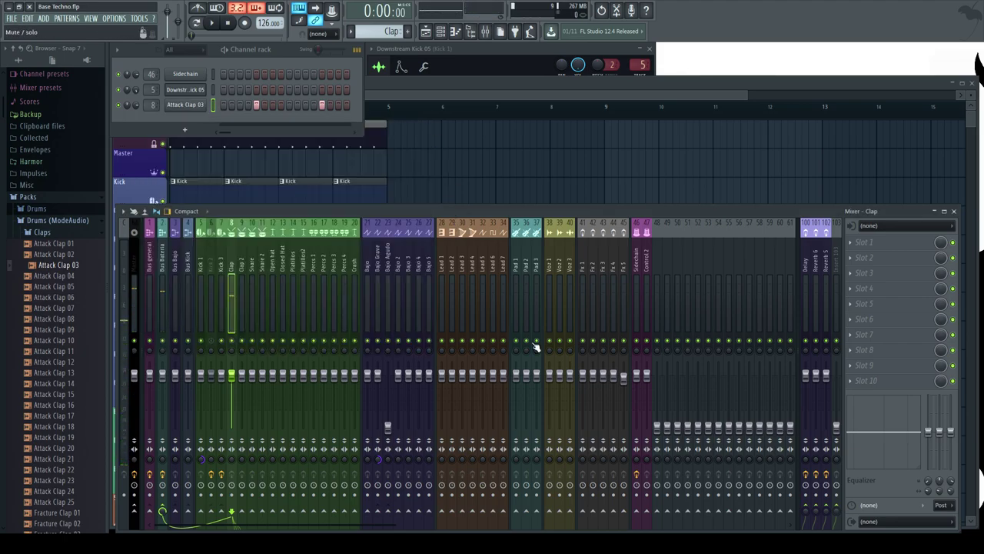
Play the arrangement and send the Clap mixer track to the reverb on track 102.
key("space")
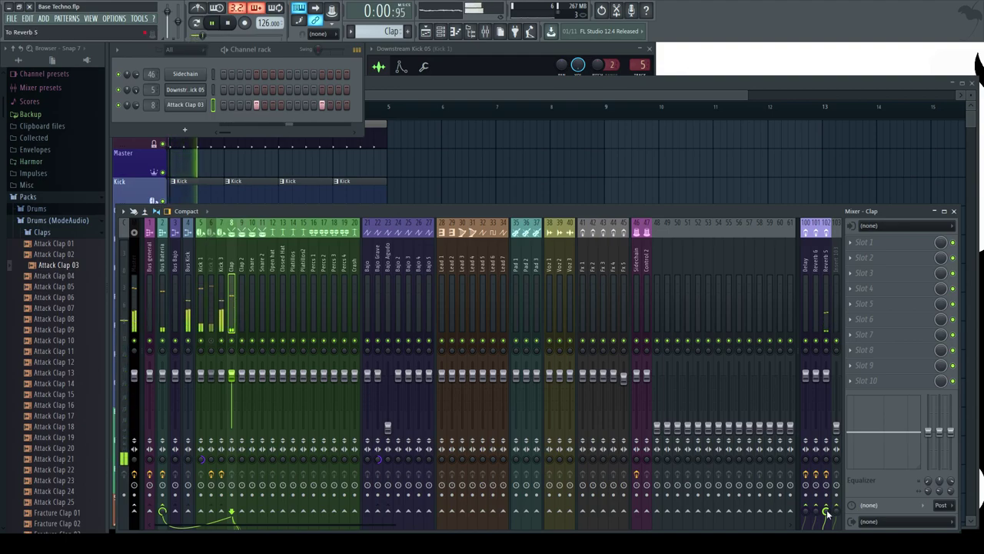
key("space")
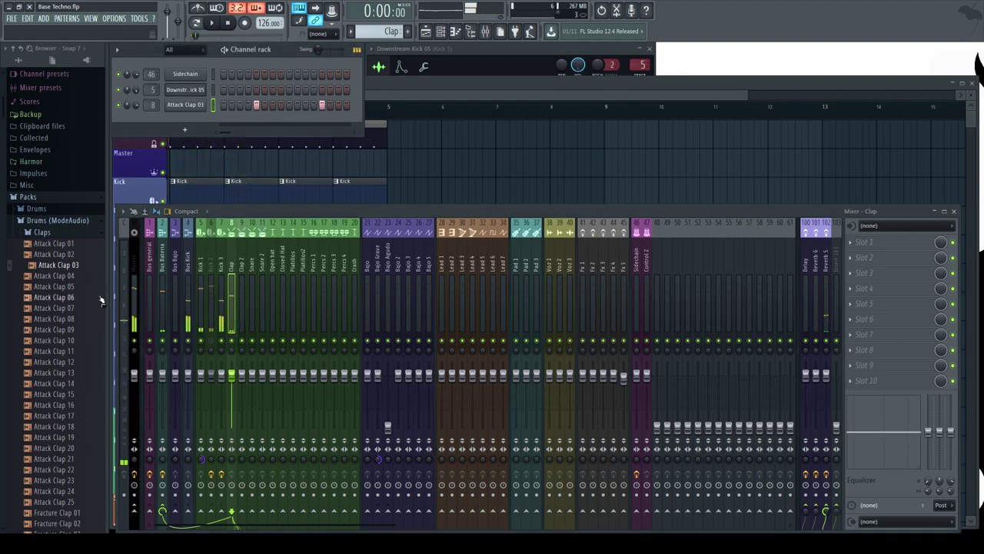
Audition alternative clap samples in the Claps folder, including the Attack and HouseGen claps.
left_click(81, 405)
scroll(83, 404, "down", 8)
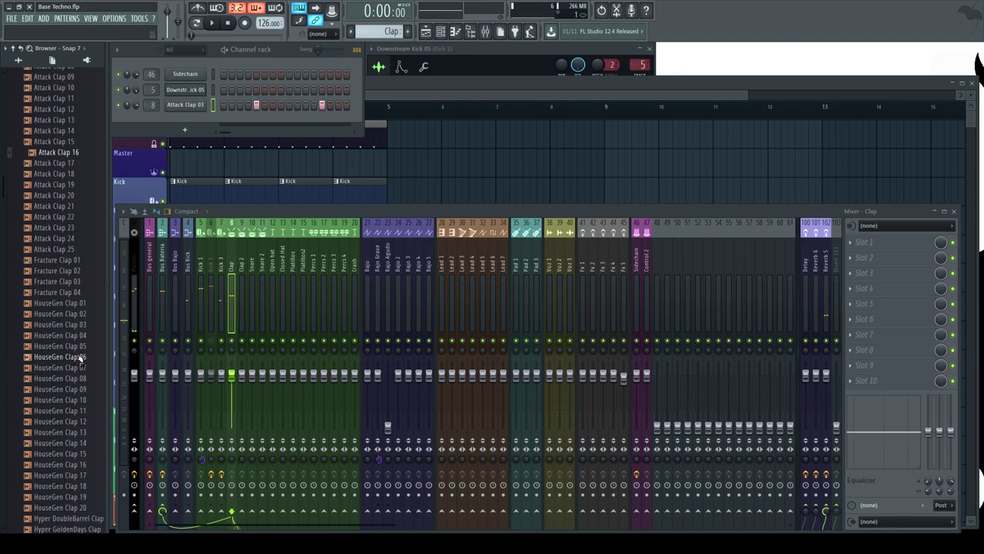
left_click(70, 255)
left_click(70, 286)
left_click(66, 318)
left_click(58, 395)
scroll(60, 398, "down", 6)
left_click(68, 287)
left_click(70, 320)
left_click(82, 363)
Audition the MA claps and add MA Jameson Clap as a new channel below Attack Clap 03.
scroll(82, 365, "down", 8)
left_click(85, 213)
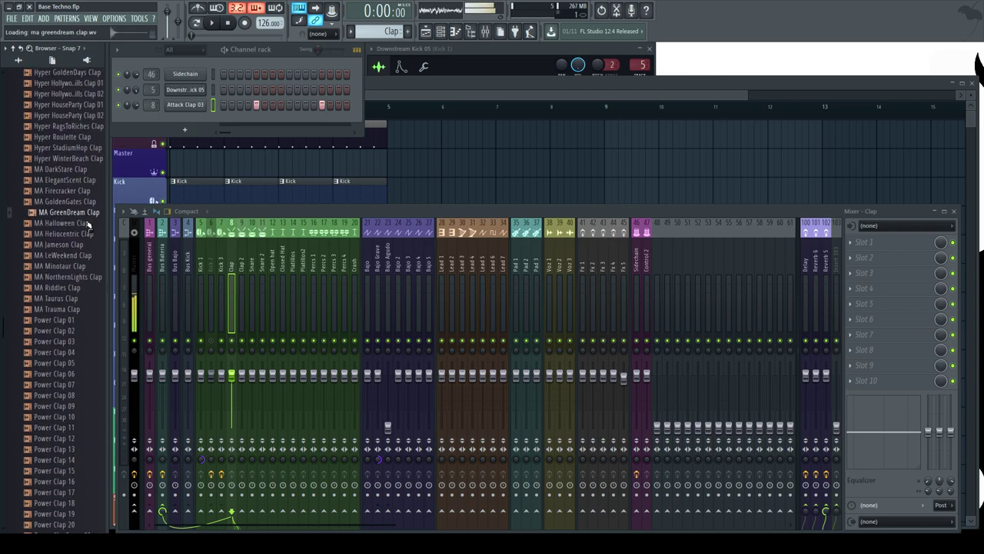
left_click(85, 223)
left_click(85, 233)
left_click(80, 244)
left_click_drag(80, 244, 187, 123)
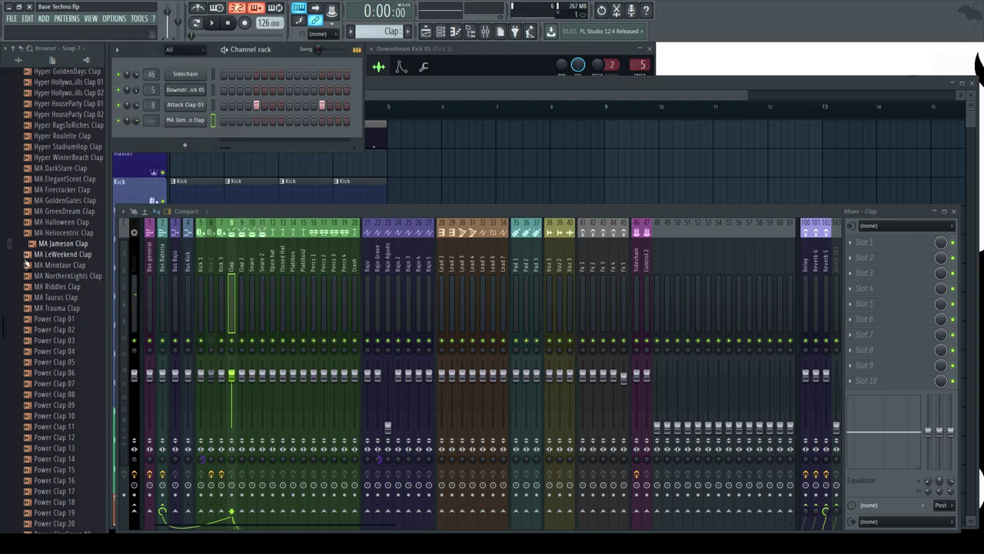
Collapse the Claps folder and audition crash and cymbal samples in the Cymbals folder.
left_click_drag(3, 327, 1, 136)
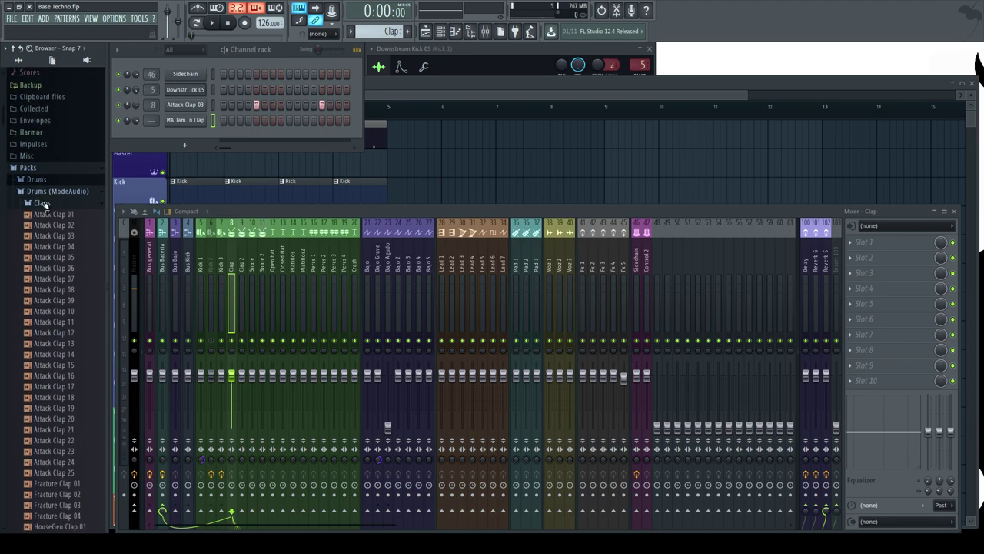
left_click(40, 203)
left_click(56, 244)
scroll(77, 323, "down", 6)
left_click(78, 191)
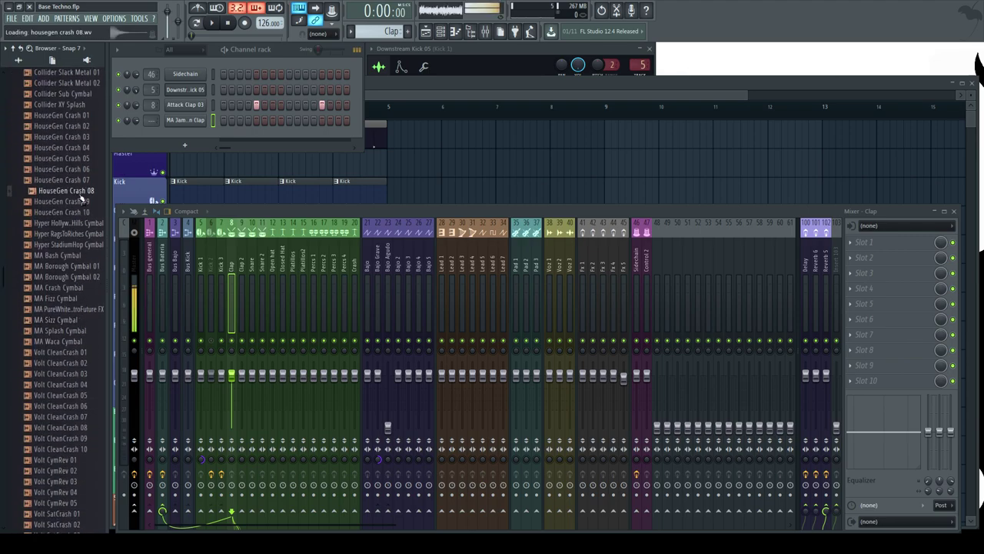
left_click(77, 266)
left_click(77, 298)
left_click(77, 341)
left_click(63, 416)
scroll(71, 195, "up", 5)
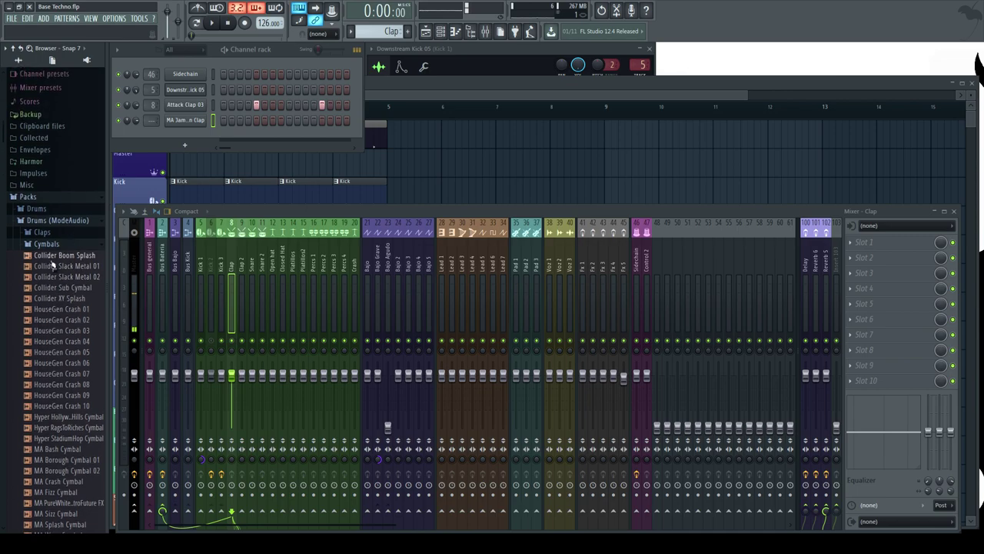
Close the Cymbals folder and audition the Attack Hat samples.
left_click(49, 245)
left_click(54, 267)
left_click(67, 323)
left_click(70, 389)
left_click(64, 367)
scroll(67, 372, "down", 5)
left_click(67, 367)
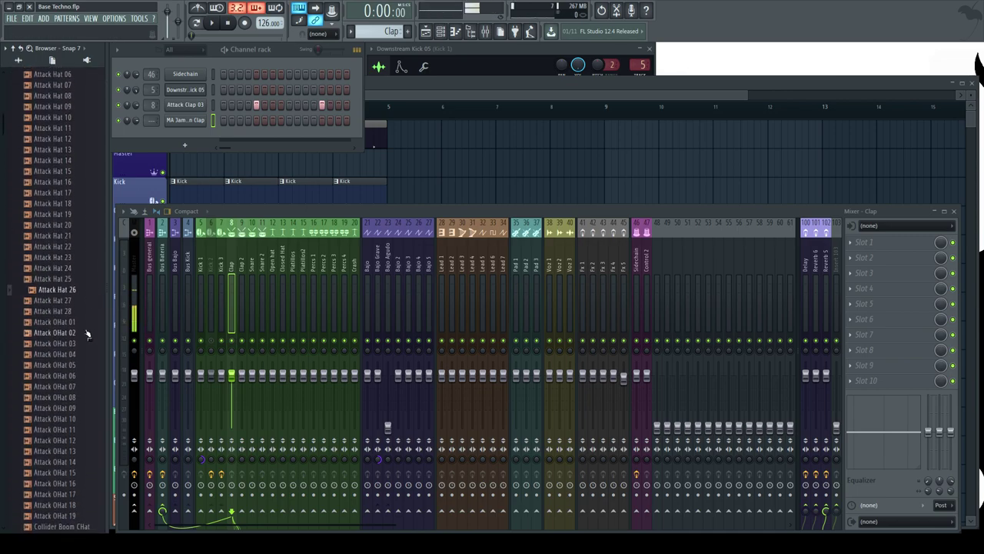
Compare the first Attack OHat samples and add Attack OHat 02 as a new channel below MA Jameson Clap.
scroll(68, 337, "down", 4)
left_click(82, 161)
left_click(78, 151)
left_click(73, 140)
left_click(72, 129)
left_click(71, 151)
left_click(72, 162)
left_click(71, 140)
left_click_drag(196, 136, 195, 138)
key("space")
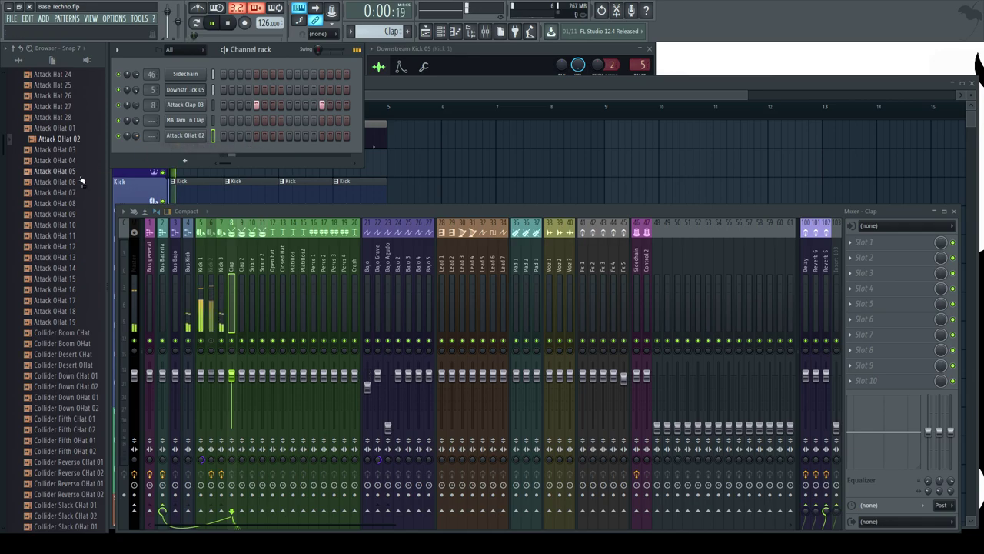
key("space")
Create a new pattern and place a MA Jameson Clap hit on step 11.
left_click(478, 201)
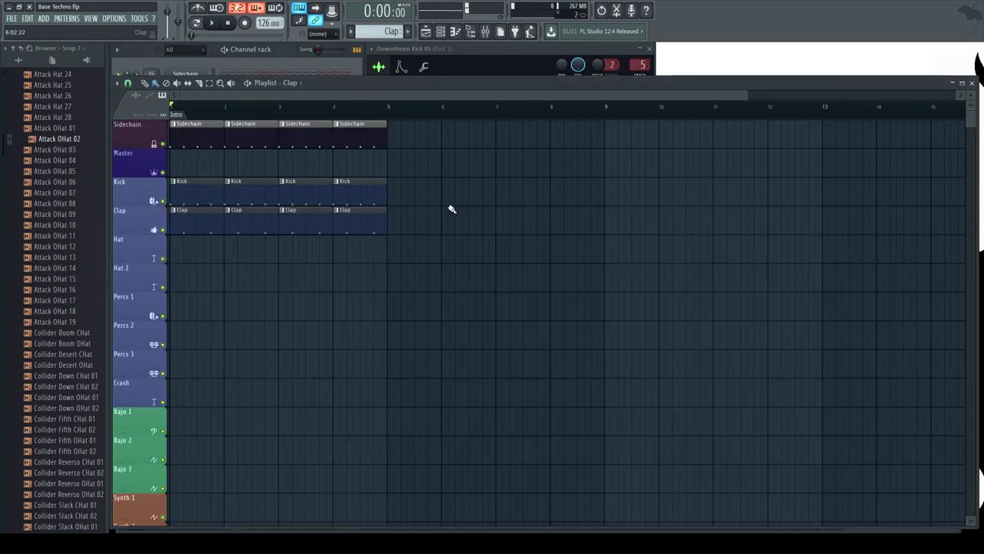
left_click(292, 51)
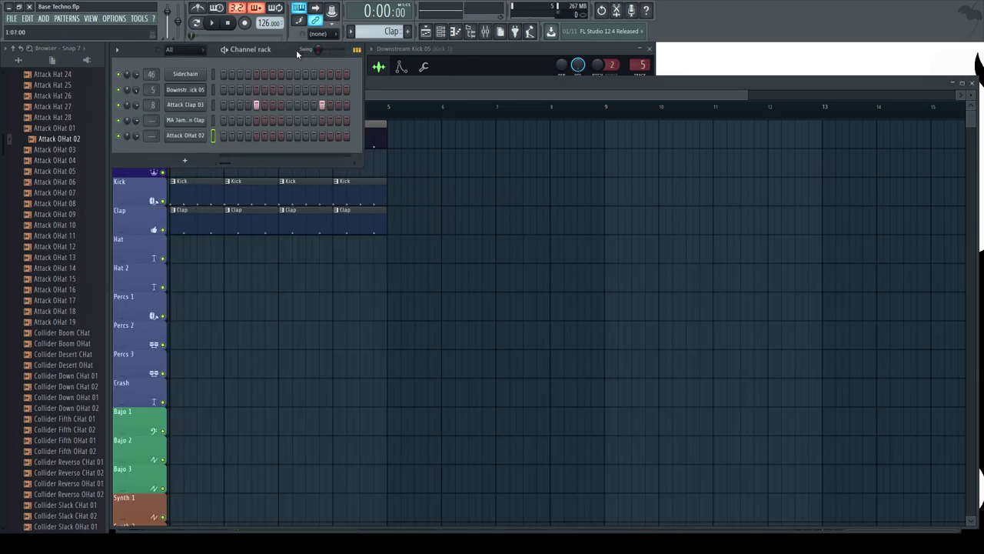
left_click(200, 120)
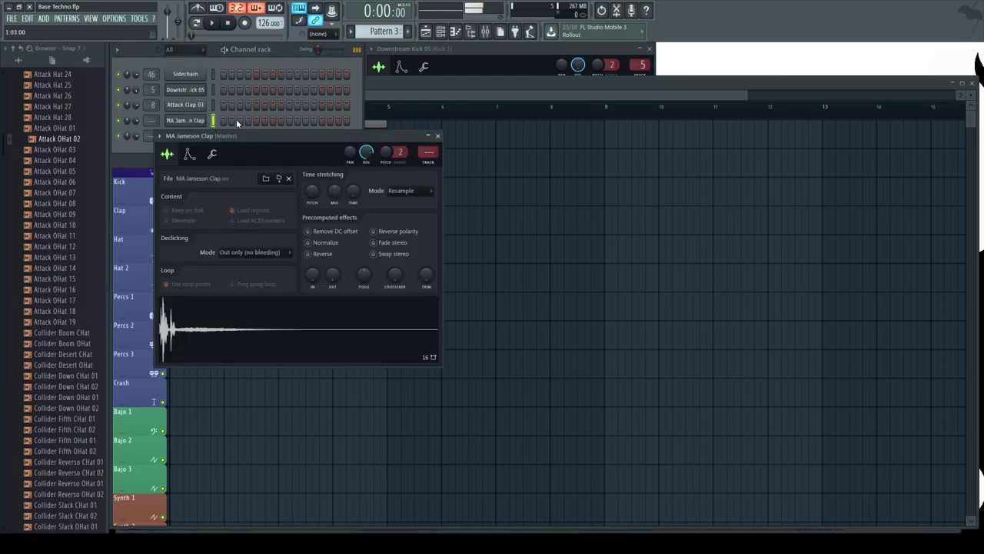
left_click(303, 121)
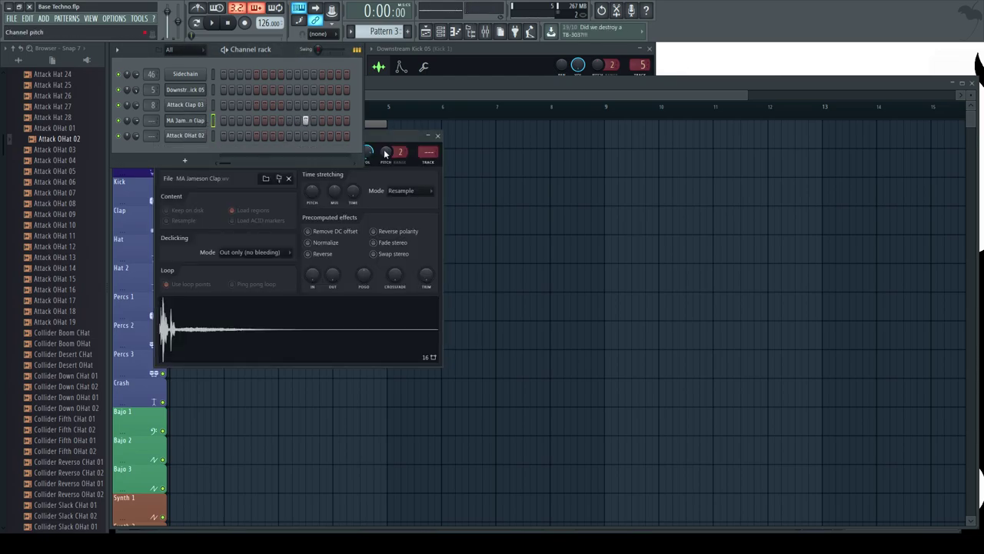
Place Pattern 3 on the Hat track at bars 2 and 4 and listen to the loop.
key("F5")
left_click(238, 255)
key("space")
left_click(333, 248)
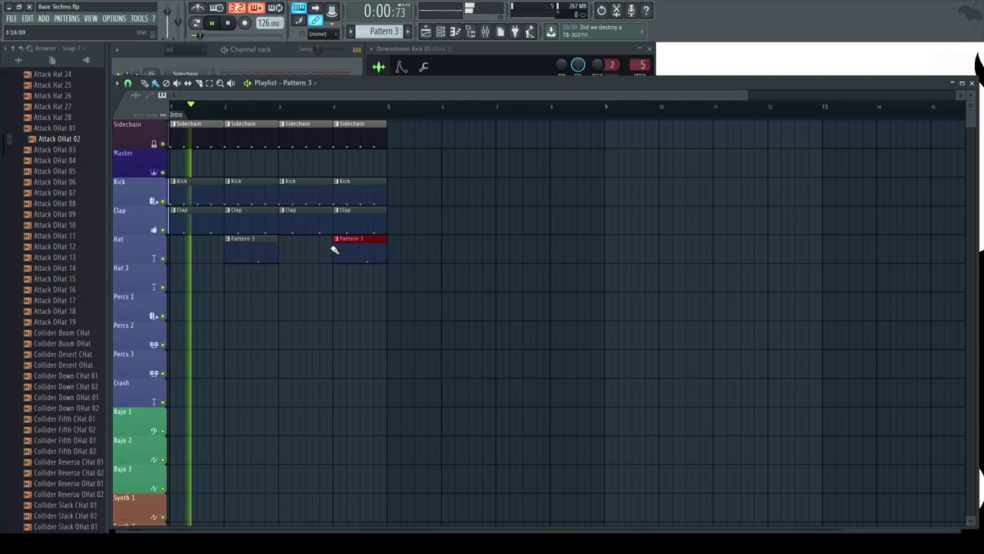
left_click(281, 56)
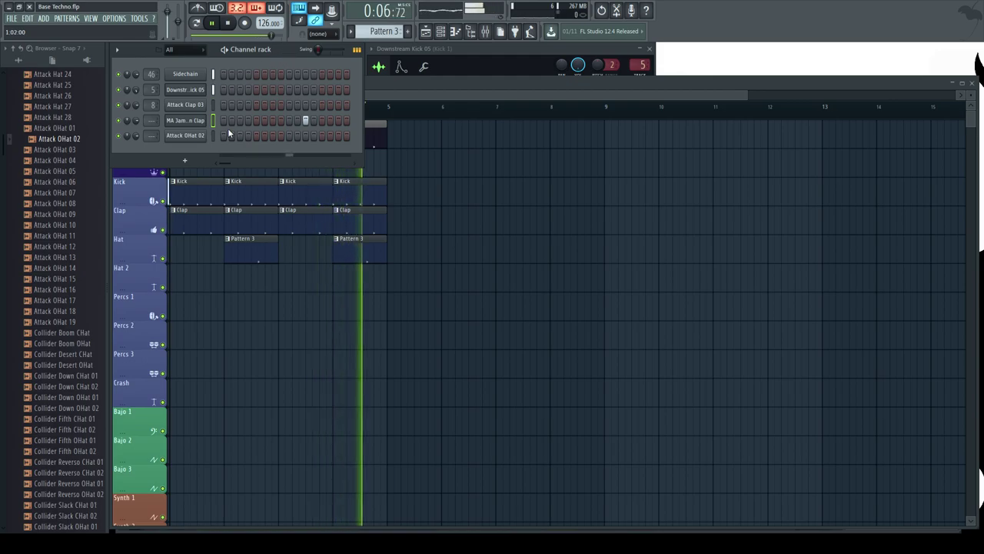
key("space")
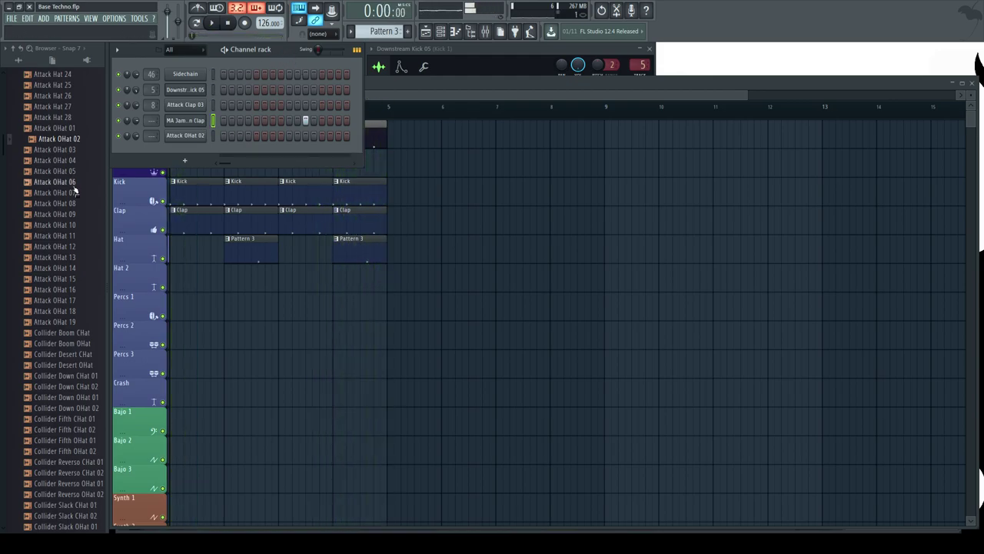
Create a new pattern with Attack OHat 02 on steps 3, 7, 11 and 15 and paint it across four bars of Hat 2.
key("KP_Add")
key("space")
left_click_drag(218, 274, 361, 282)
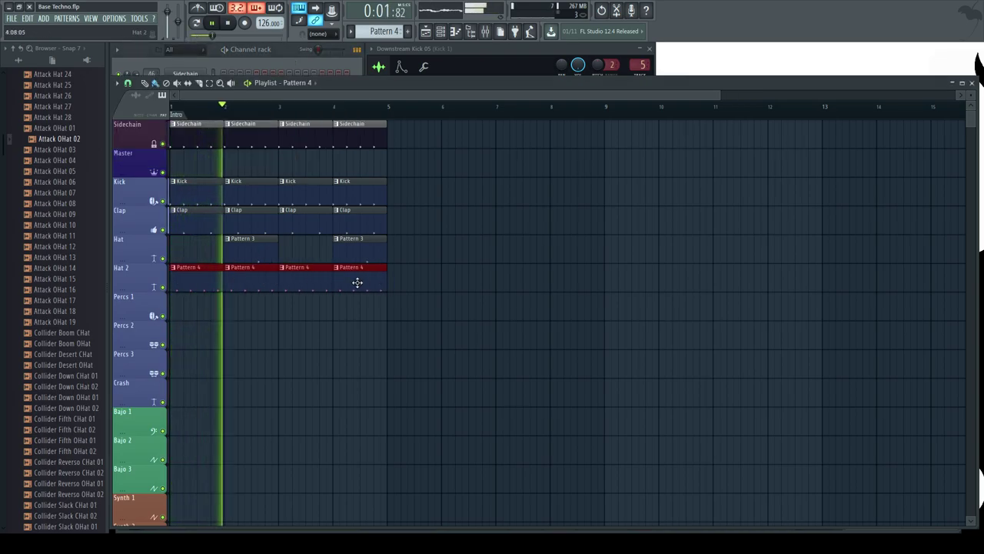
Raise the fade-out of the Attack OHat 02 sample to about 26% during playback, then stop the loop.
left_click(289, 61)
left_click(184, 136)
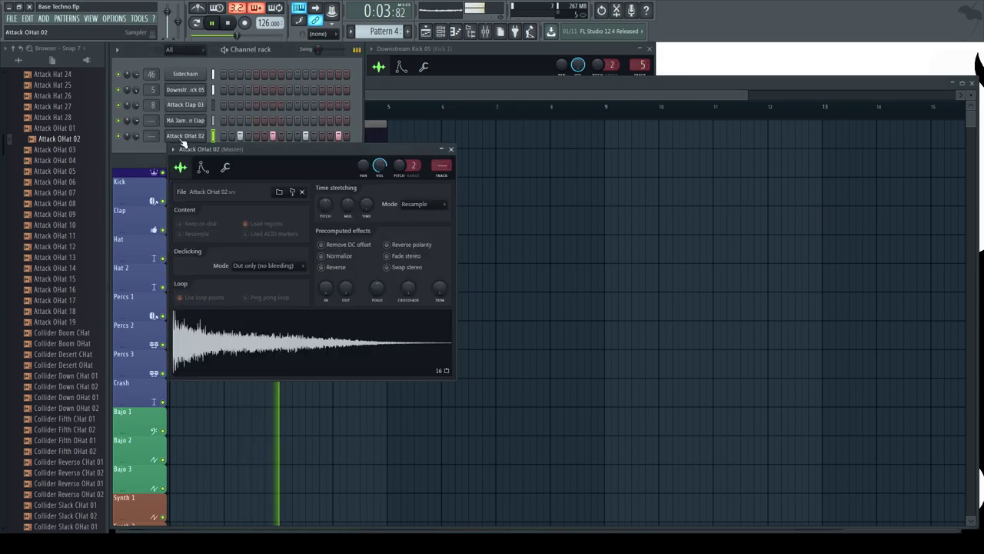
left_click_drag(348, 293, 347, 266)
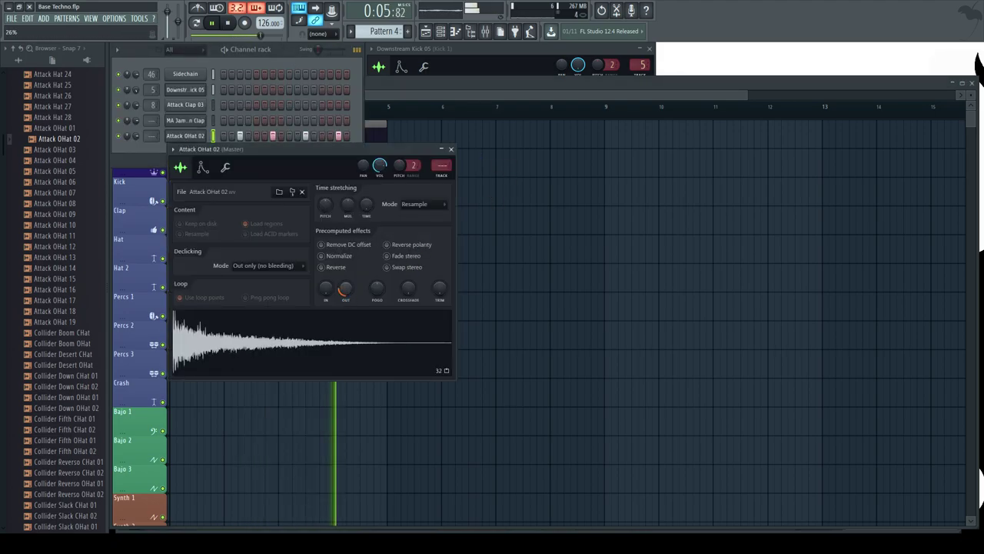
left_click(450, 148)
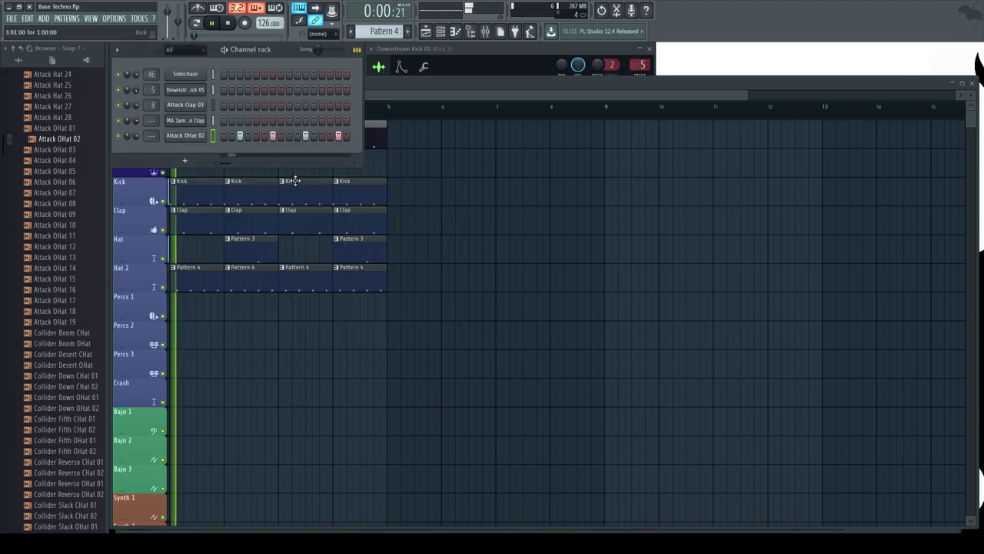
key("space")
Route the MA Jameson Clap channel to mixer track 9, Clap 2.
left_click(185, 121)
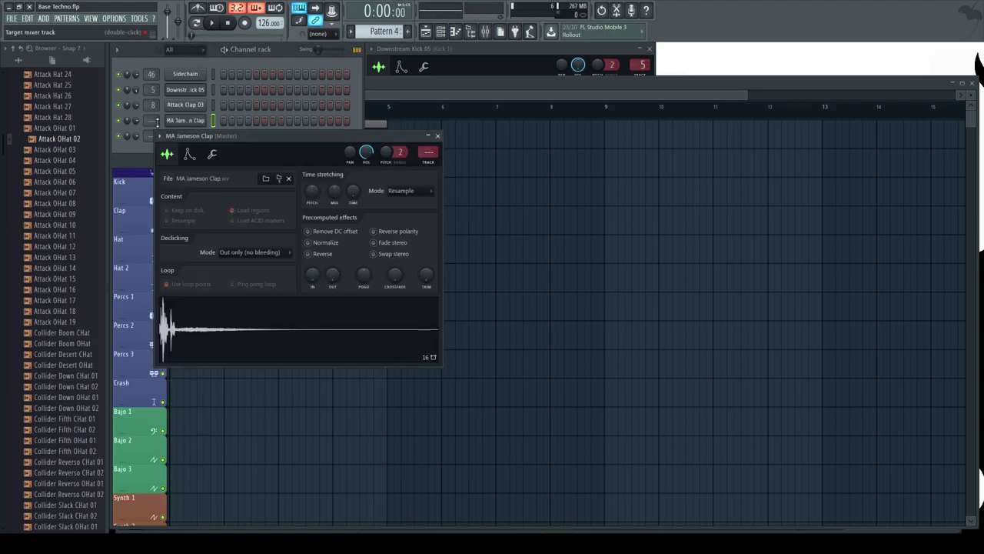
double_click(150, 121)
left_click_drag(150, 120, 150, 94)
Audition MA Jameson Clap and Attack Clap 03 to compare their sound and levels.
key("z")
key("z")
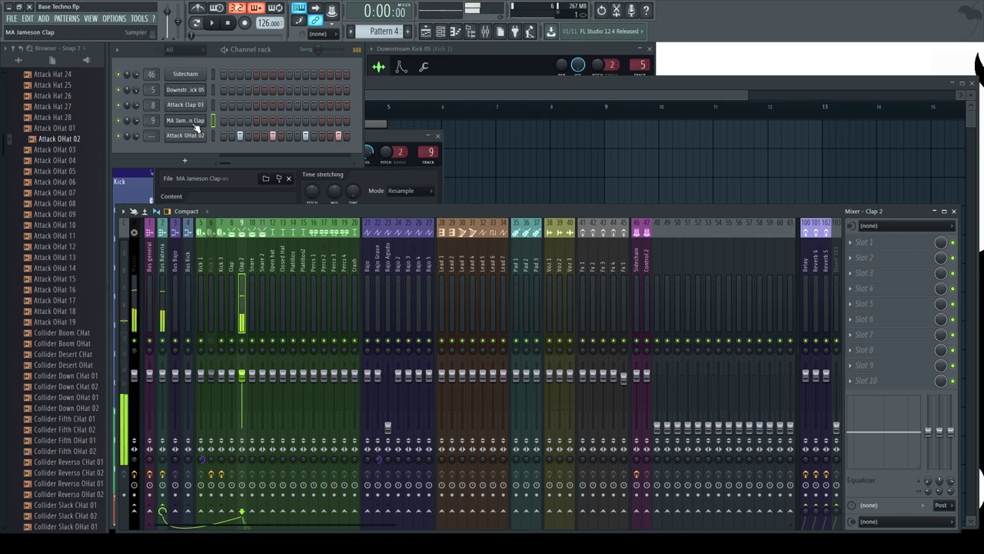
key("z")
key("z")
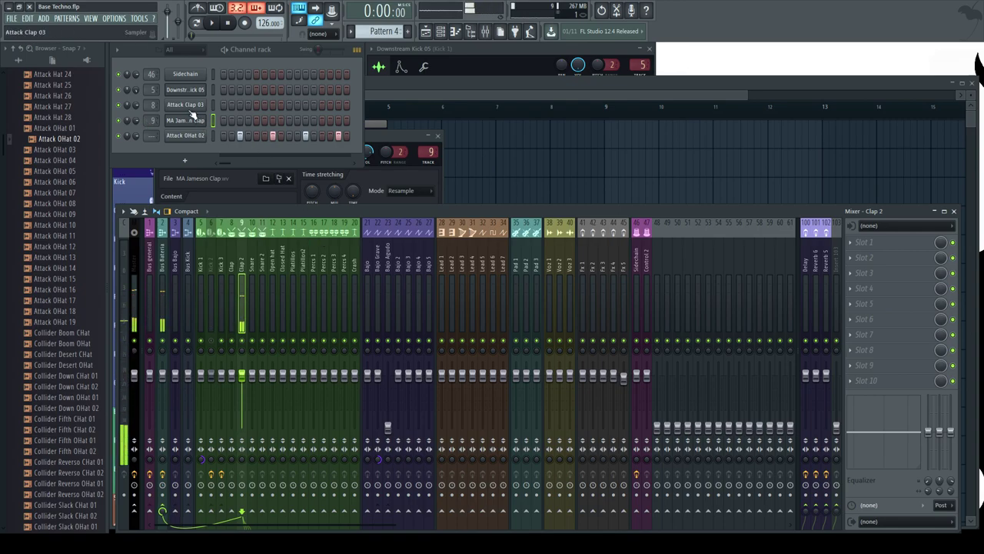
left_click(186, 105)
key("z")
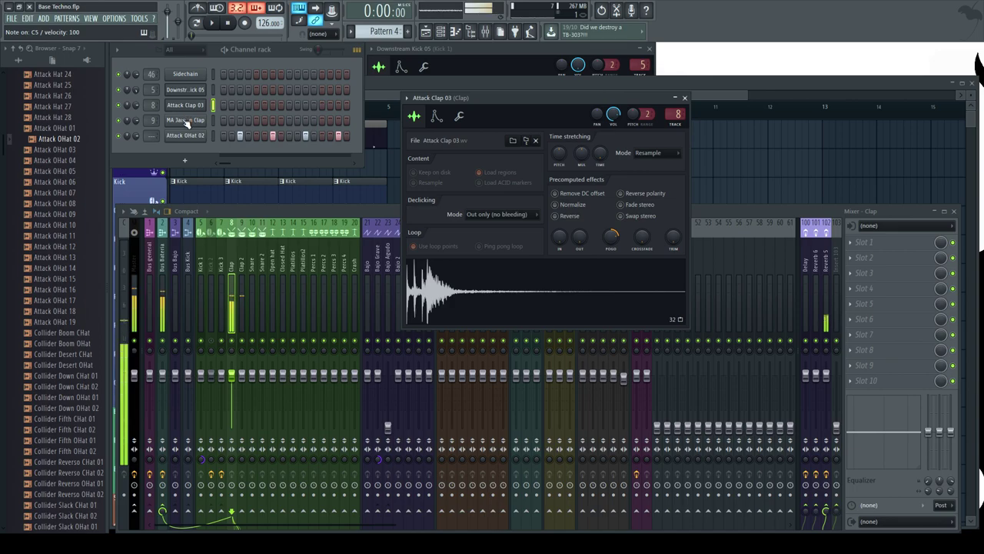
Examine the mixer tracks and their effects from Master and Bus general through to Clap 2.
left_click(133, 264)
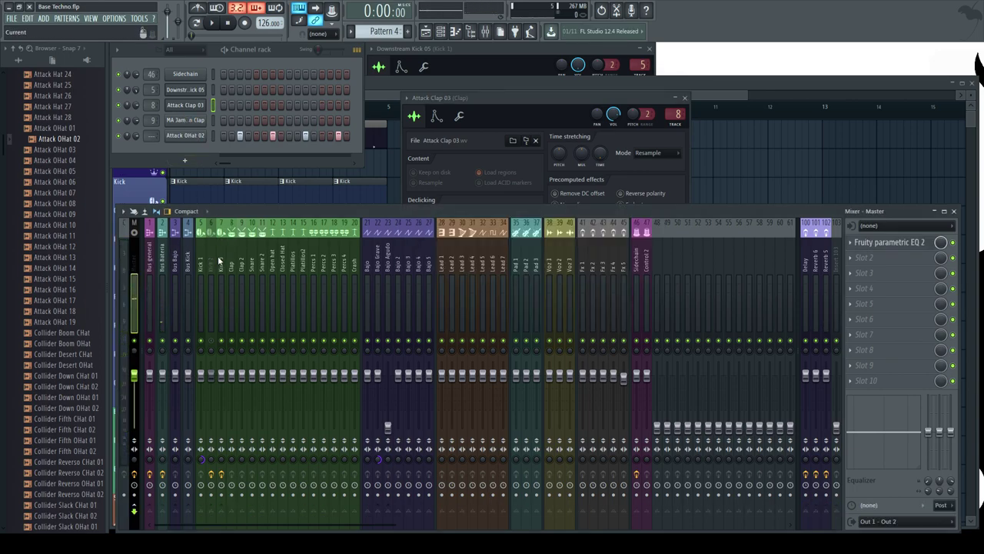
left_click(149, 263)
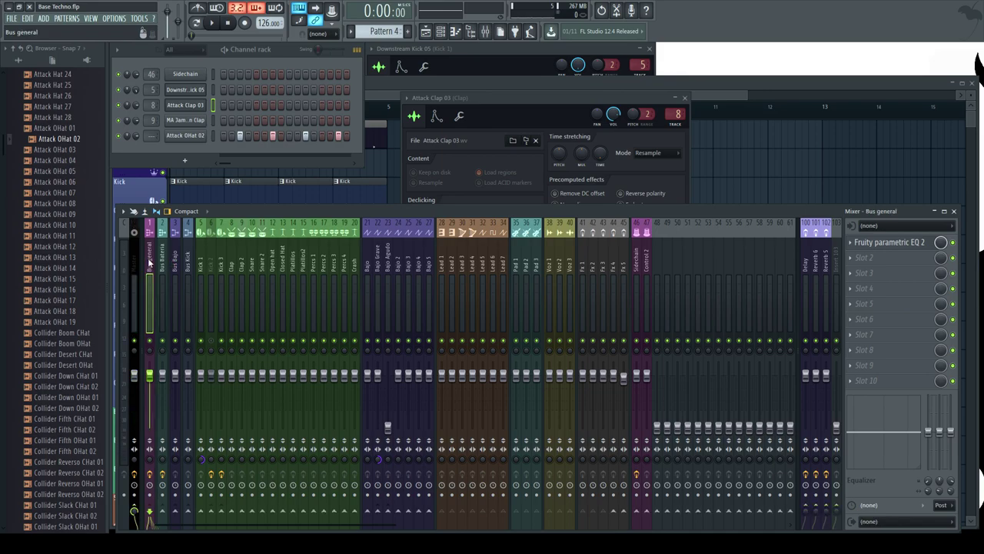
key("Right")
key("Right")
key("Right")
key("Right")
key("Right")
key("Right")
key("Right")
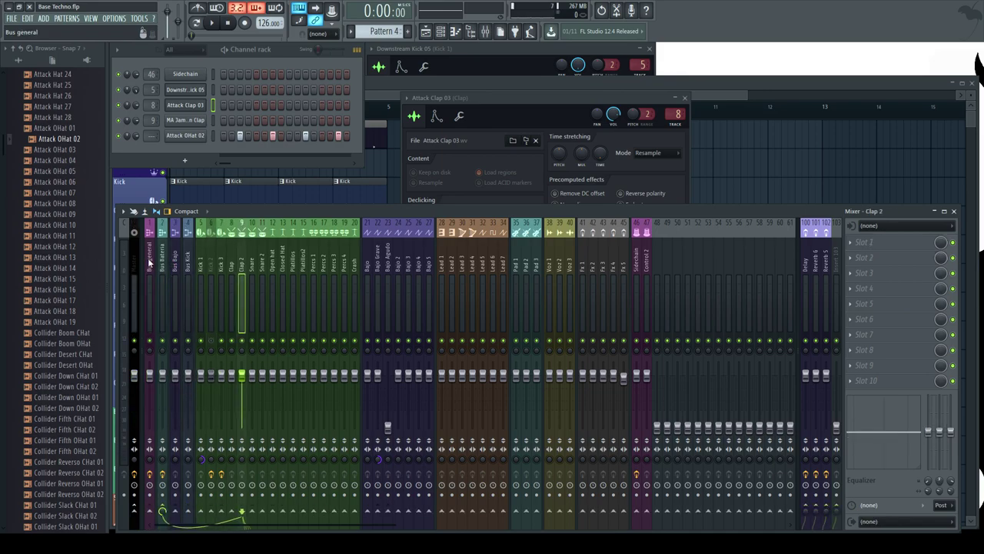
Audition MA Jameson Clap while checking the Master and Bus Bateria mixer tracks.
left_click(187, 122)
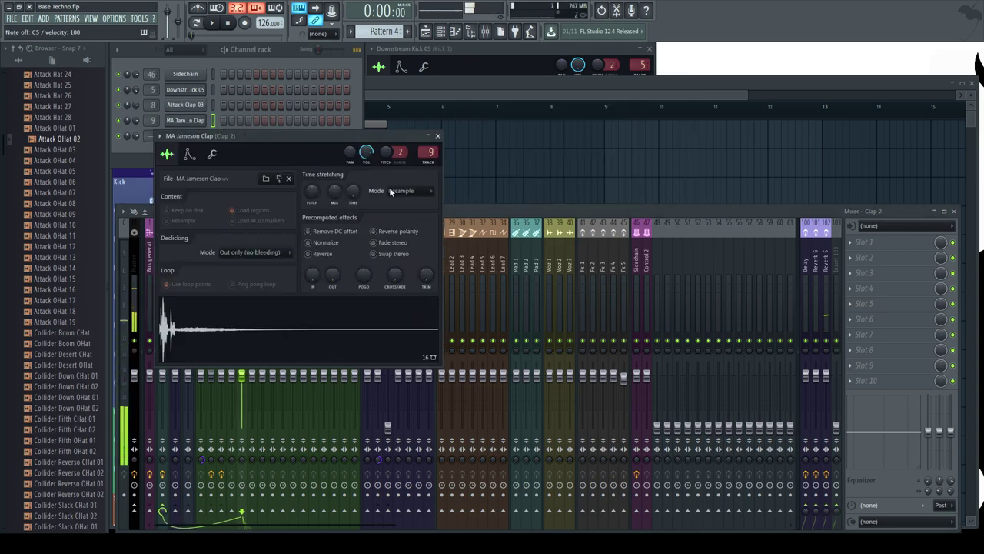
left_click(466, 210)
left_click(135, 258)
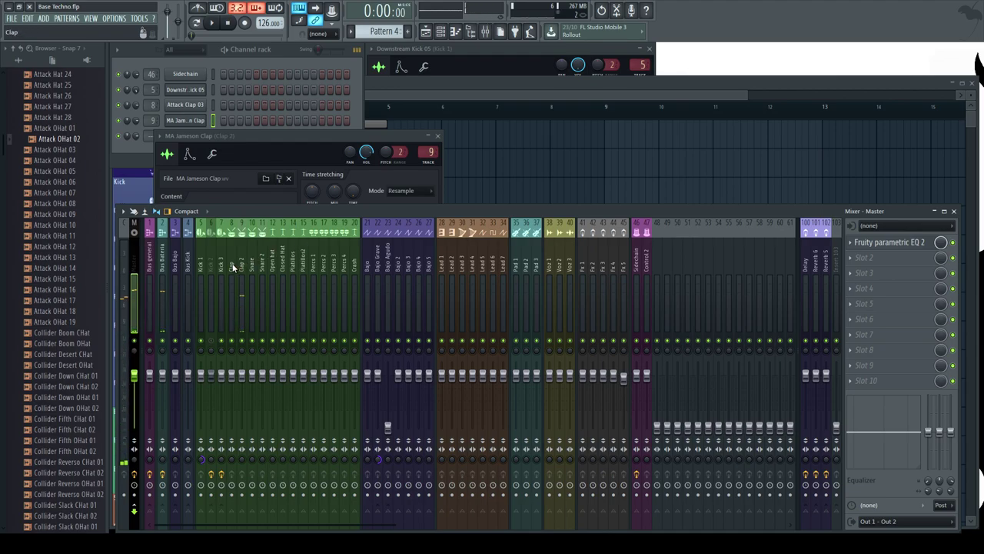
left_click(163, 260)
key("q")
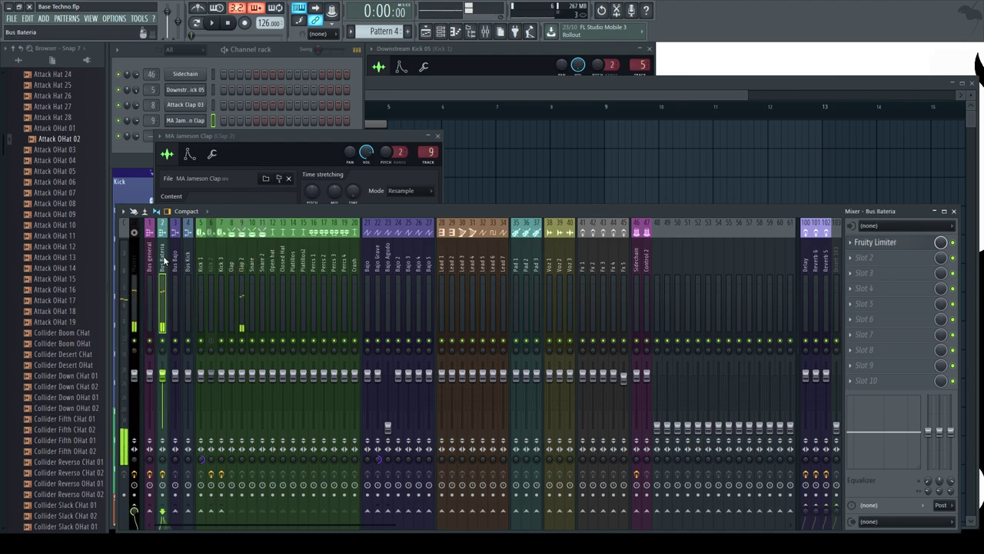
Audition MA Jameson Clap while checking its level on the Clap 2 mixer track.
left_click(240, 250)
key("q")
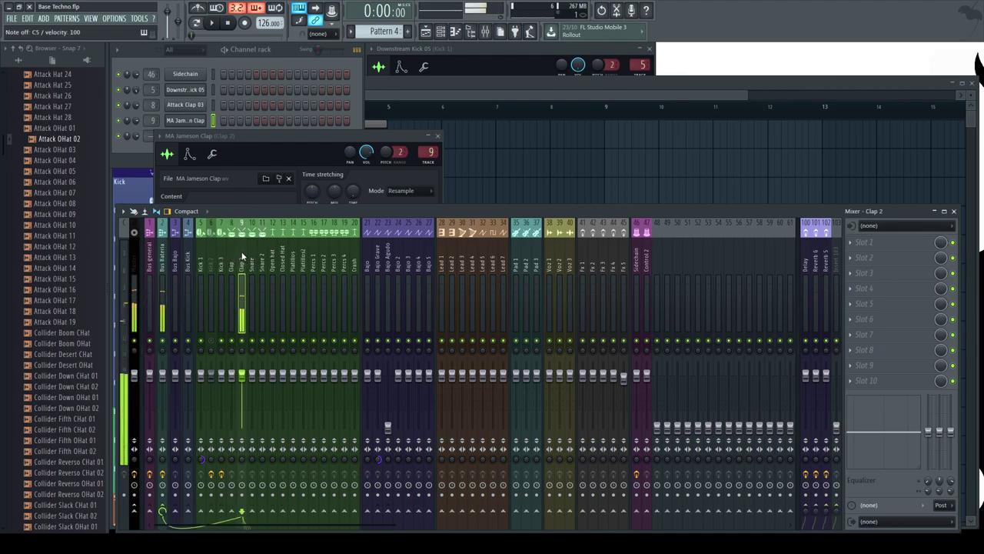
key("q")
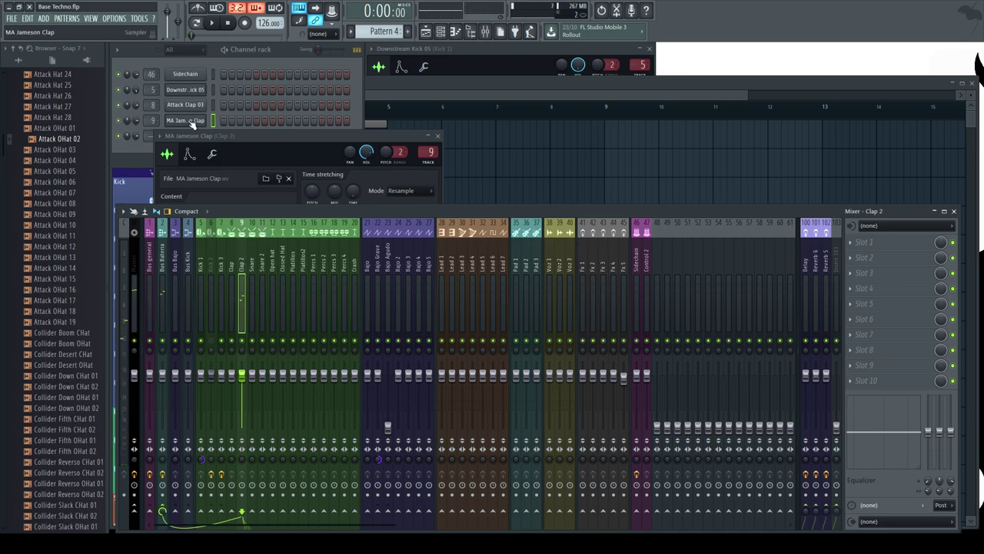
Try routing the MA Jameson Clap channel directly to mixer track 2, Bus Bateria, and return it to track 9, Clap 2.
left_click(256, 137)
left_click_drag(298, 144, 555, 84)
left_click_drag(687, 93, 709, 300)
key("z")
left_click(724, 392)
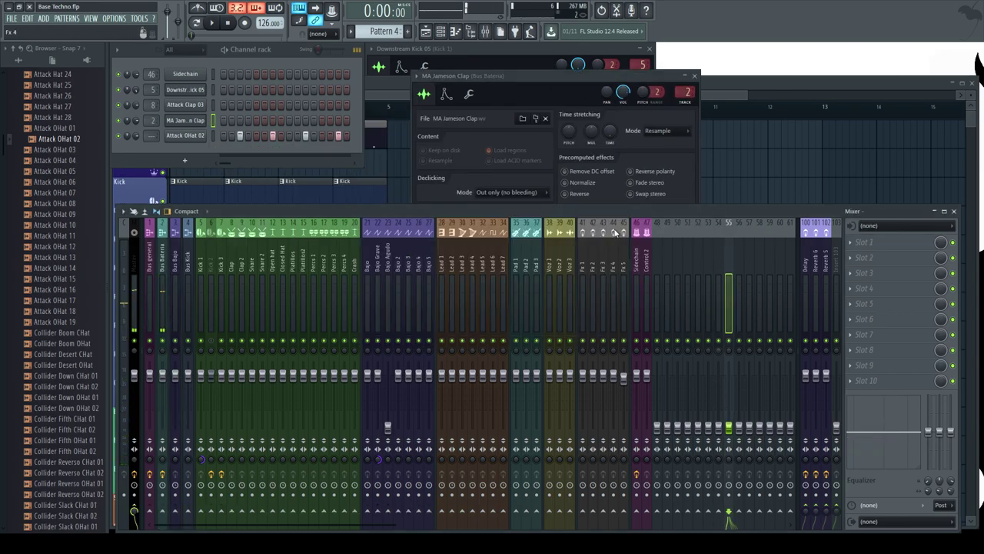
left_click_drag(682, 89, 683, 55)
key("z")
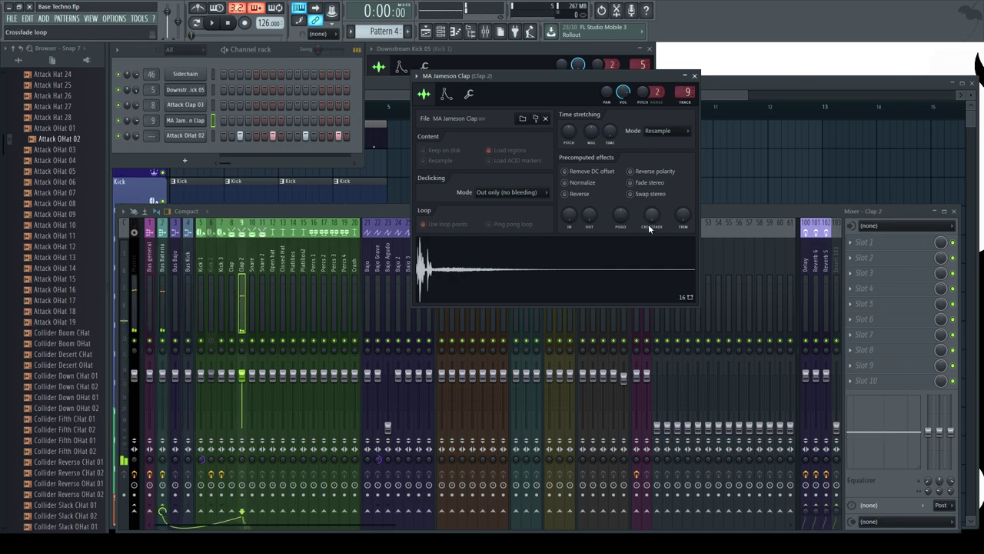
left_click(694, 76)
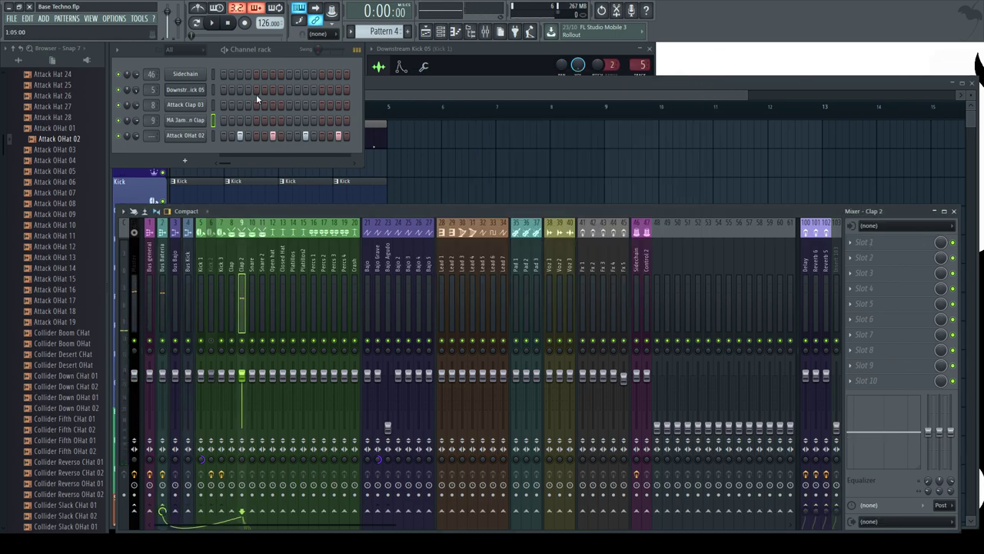
Audition Collider, Downstream and Fracture hats in the sample browser and replace the Attack OHat 02 channel's sample with Fracture Hat 20.
left_click(67, 280)
scroll(67, 249, "down", 1)
left_click(92, 344)
scroll(80, 415, "down", 18)
left_click(76, 280)
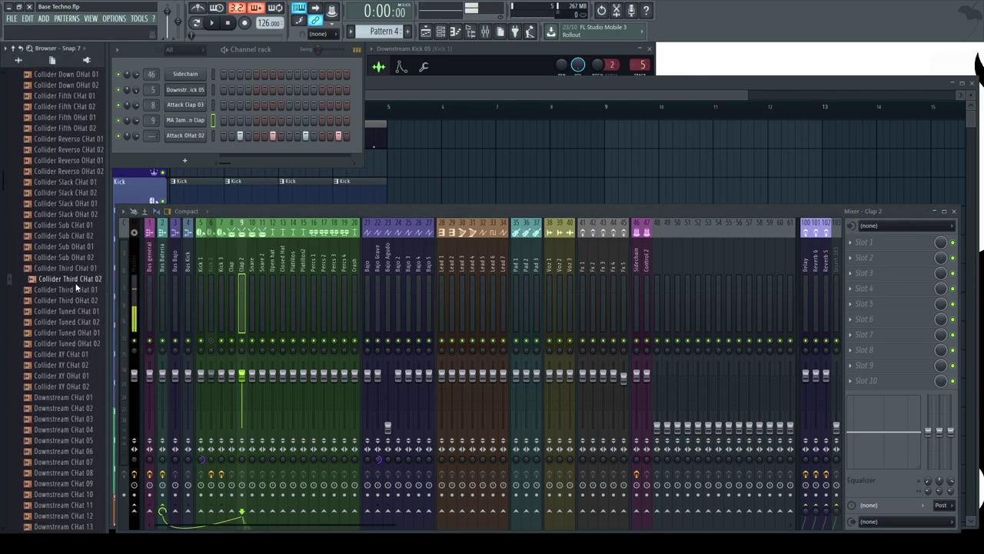
scroll(71, 430, "down", 8)
left_click(73, 311)
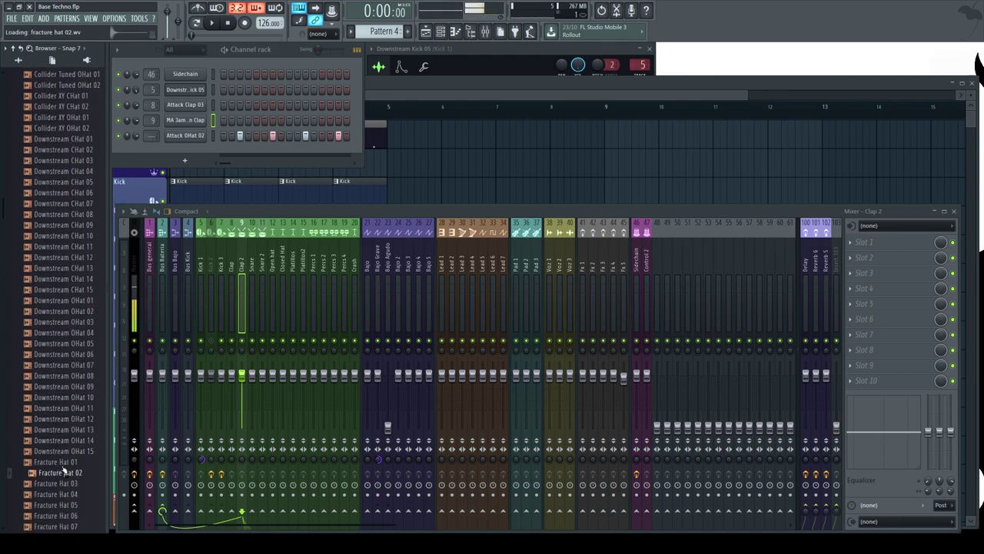
scroll(65, 477, "down", 8)
left_click(80, 322)
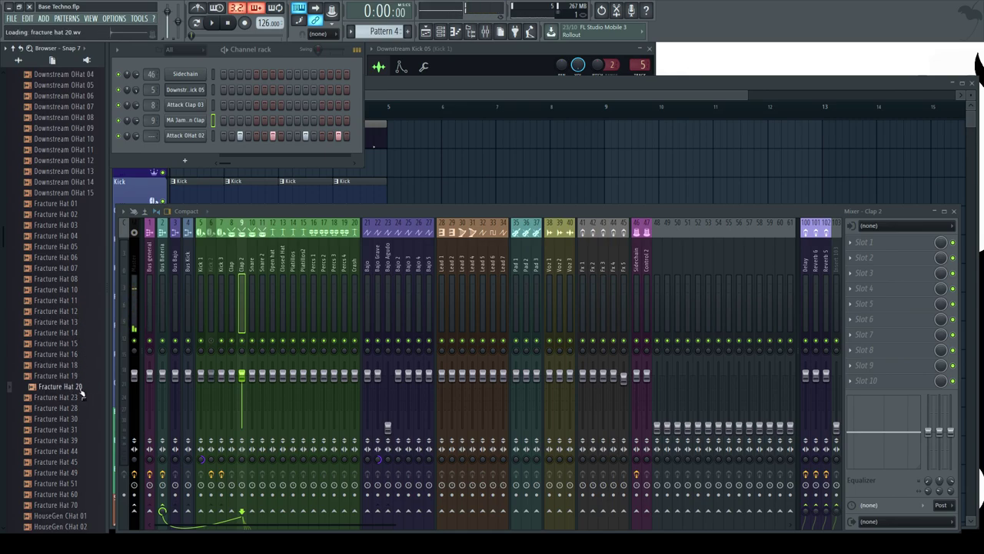
left_click_drag(187, 159, 185, 136)
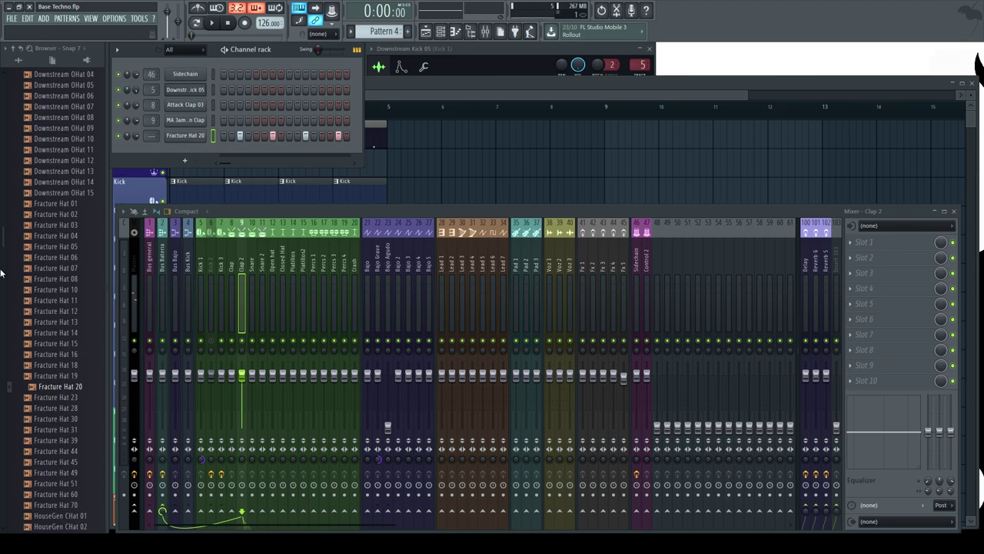
Restore the Attack OHat 02 sample on the Fracture Hat 20 channel and play the arrangement.
scroll(55, 261, "up", 16)
left_click(58, 151)
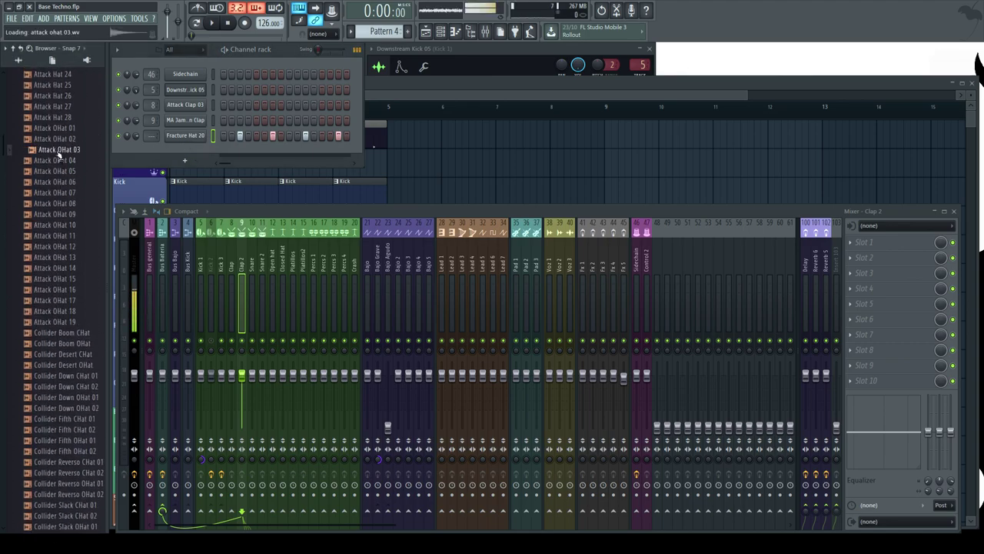
scroll(72, 330, "up", 6)
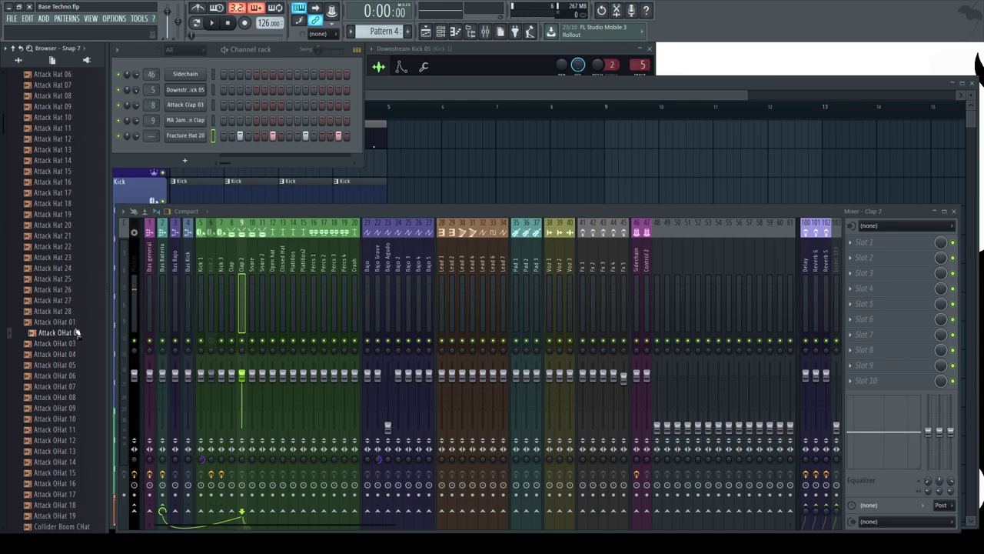
left_click_drag(69, 335, 184, 135)
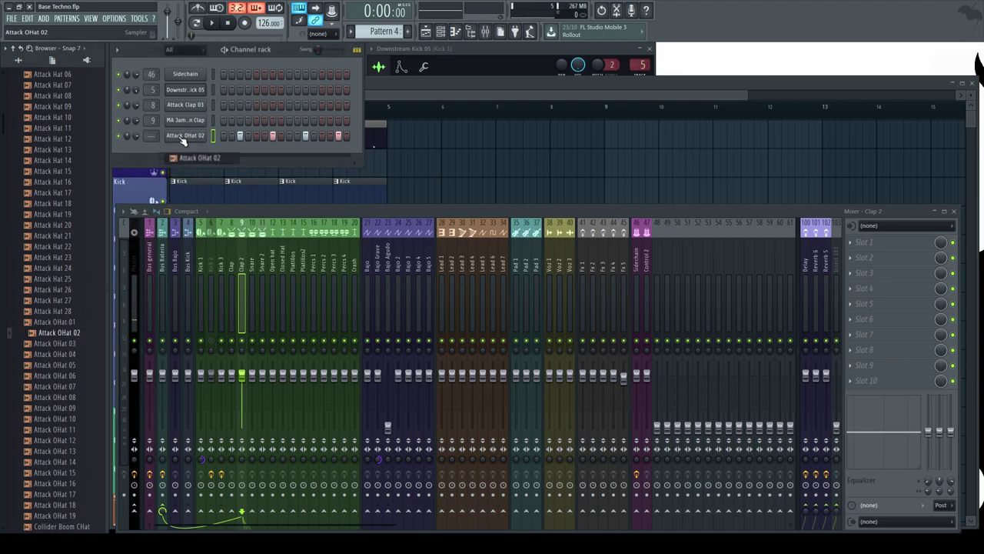
key("space")
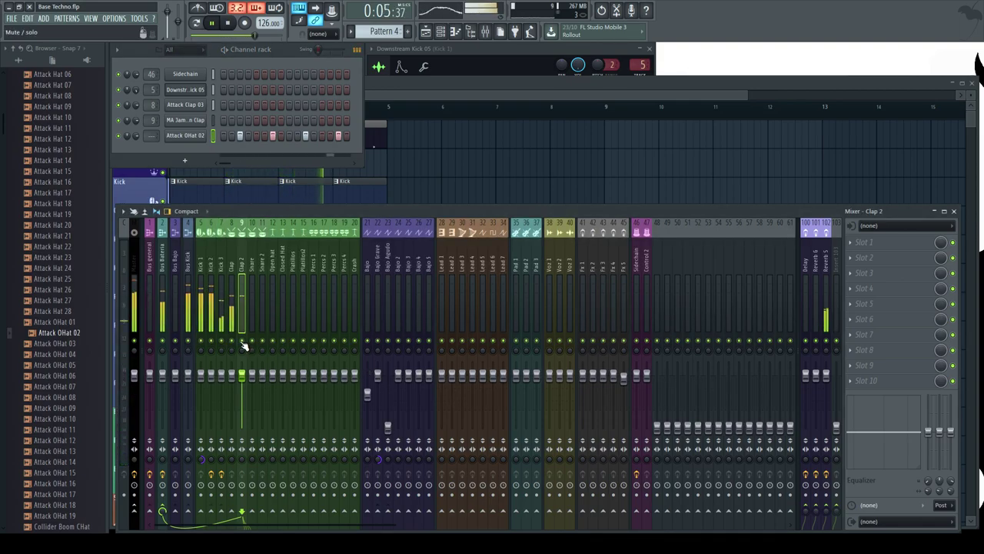
Stop playback, audition further hat samples in the browser and add Fracture Hat 05 as a new channel.
key("space")
left_click(55, 389)
scroll(57, 342, "down", 15)
left_click(53, 198)
left_click(58, 259)
left_click(83, 292)
left_click(88, 346)
left_click(87, 376)
scroll(87, 369, "down", 8)
left_click(90, 230)
left_click(77, 279)
left_click(75, 311)
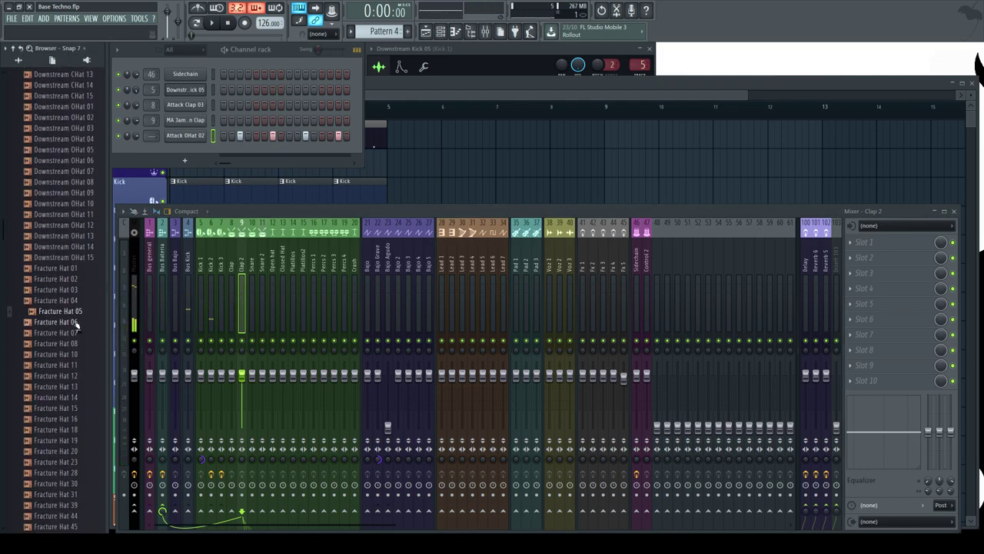
left_click_drag(194, 155, 182, 155)
Create Pattern 5 with Fracture Hat 05 on steps 3, 6, 7 and 11, and play the arrangement.
left_click(535, 167)
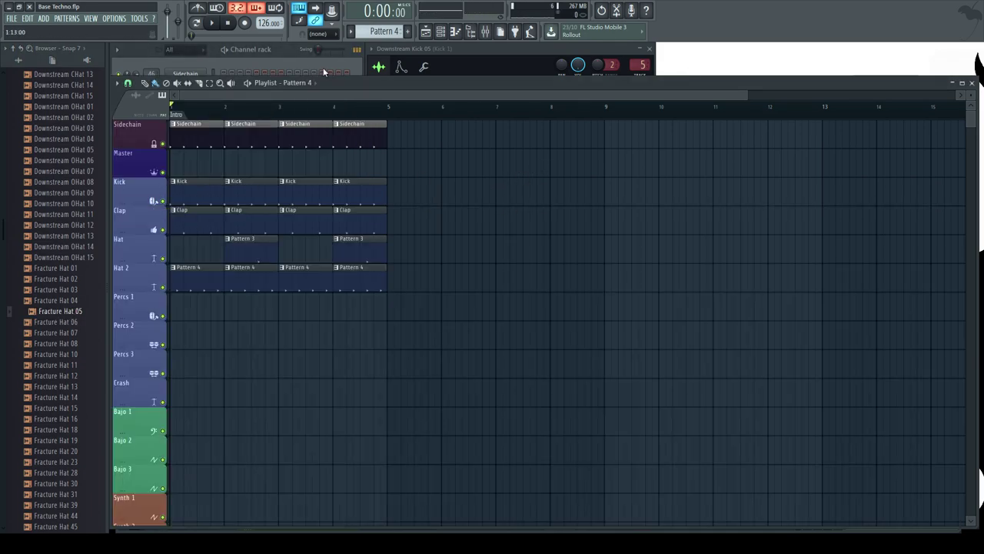
left_click(280, 49)
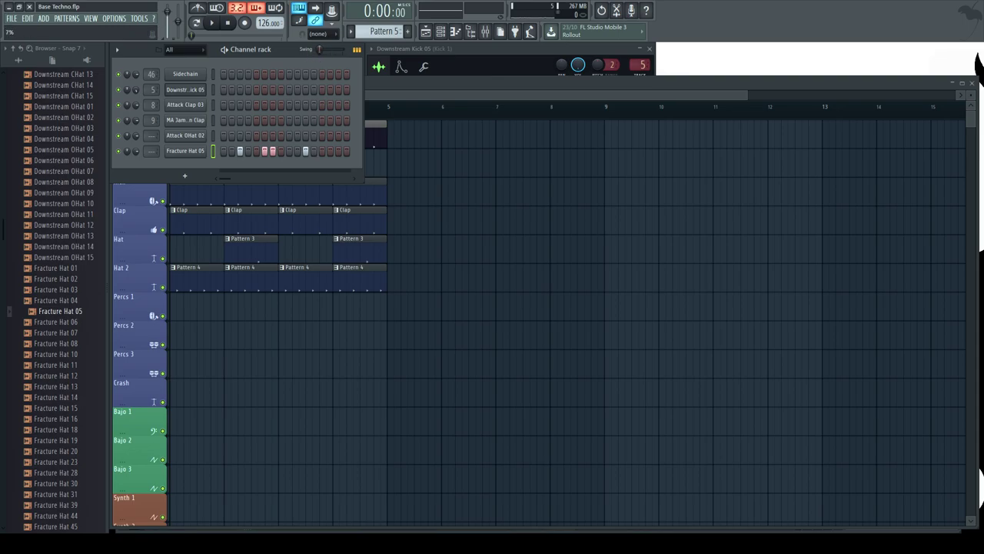
key("space")
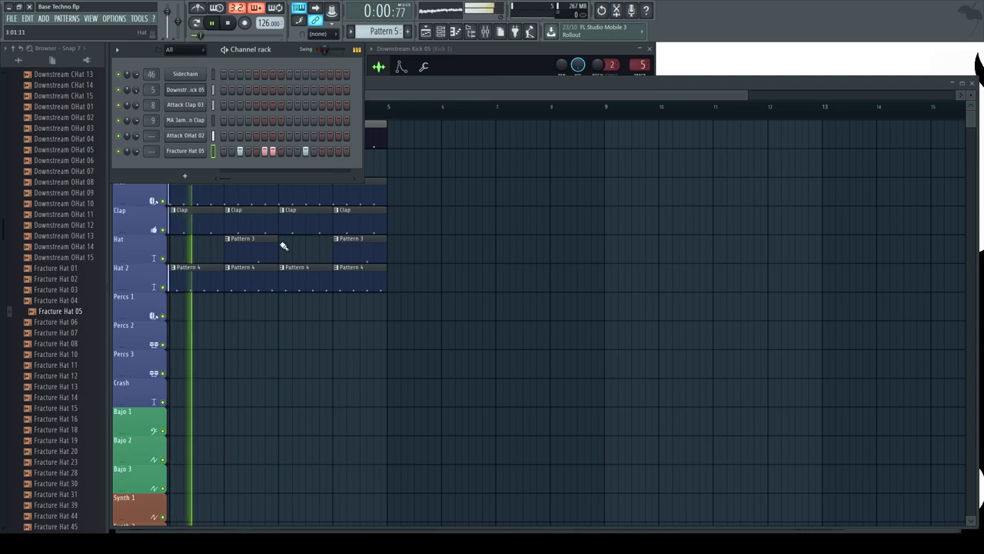
Place Pattern 5 on the Percs 1 playlist track in bars 2 and 4.
left_click(251, 409)
left_click_drag(232, 405, 239, 293)
left_click(332, 314)
Remove the Fracture Hat 05 hit on step 11 of Pattern 5 and stop playback.
left_click(259, 60)
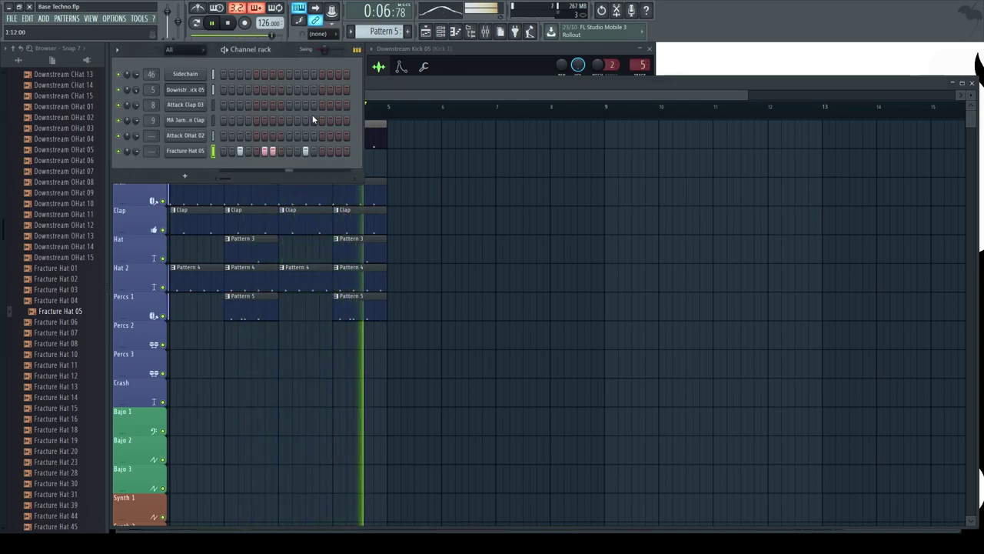
right_click(306, 151)
key("space")
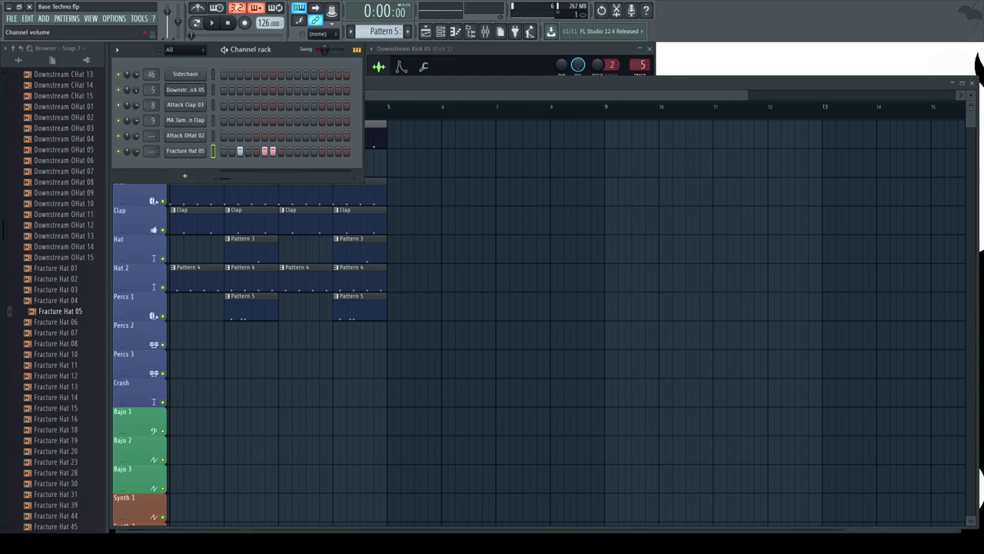
Route Attack OHat 02 to mixer track 12, Open hat, and Fracture Hat 05 to track 14, Platillos.
key("F9")
left_click_drag(146, 139, 146, 110)
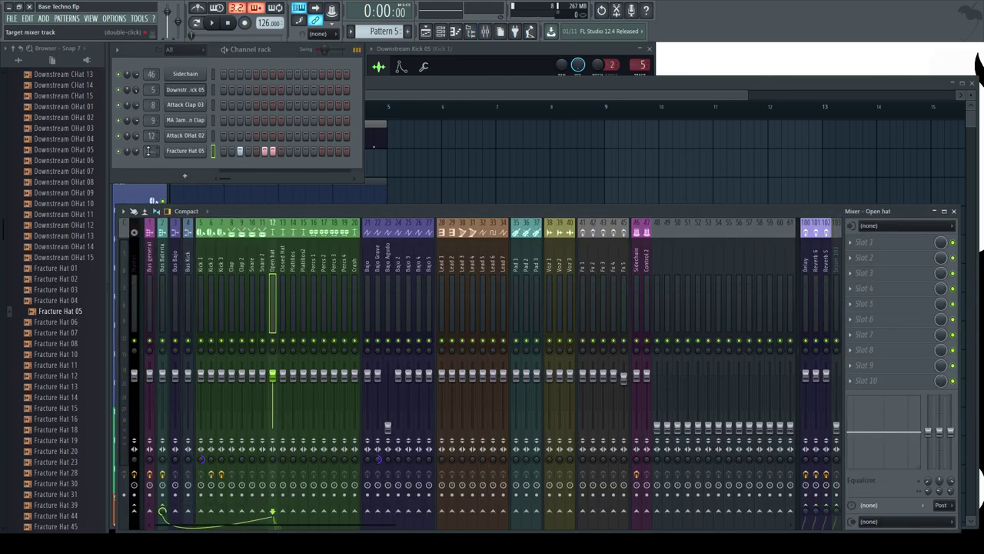
left_click_drag(150, 152, 151, 119)
key("q")
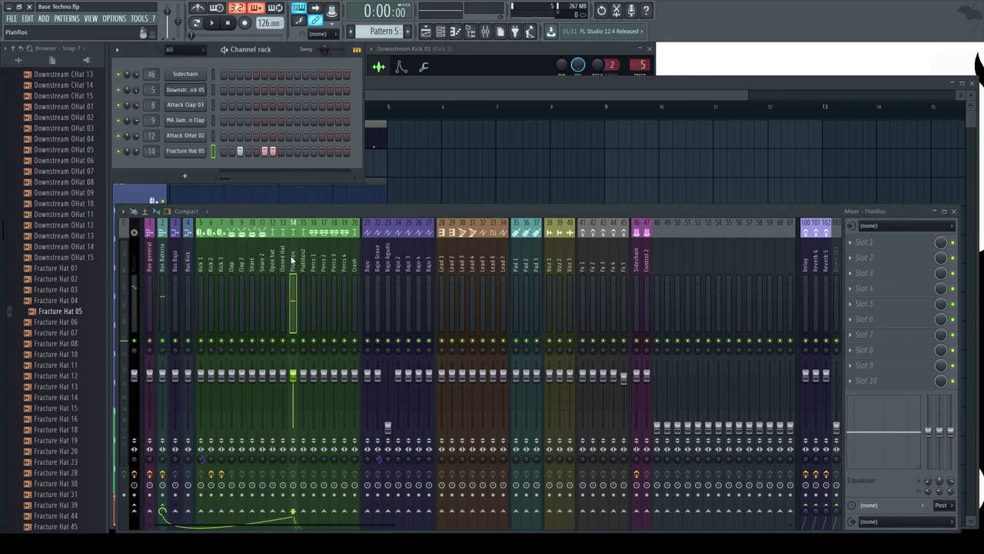
Cut the Platillos track's low EQ band by 18 dB and mid band by 6 dB, and send it to Reverb S at about 47%.
key("q")
left_click_drag(877, 444, 865, 467)
key("q")
key("q")
key("q")
mouse_move(827, 512)
left_mouse_down()
mouse_move(826, 538)
mouse_move(827, 504)
left_mouse_up()
key("q")
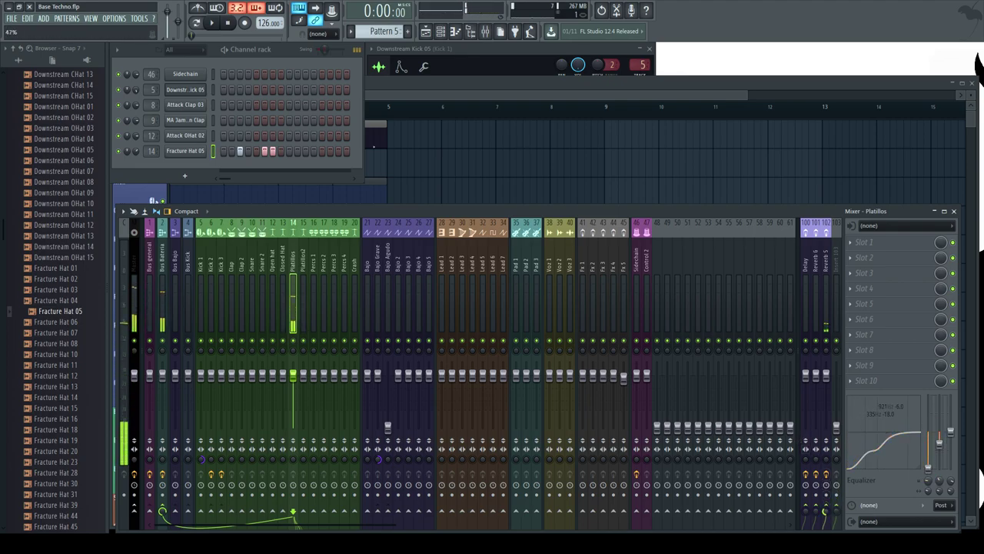
Enable the Open hat track's send to Reverb S and adjust its amount while the arrangement plays.
key("Left")
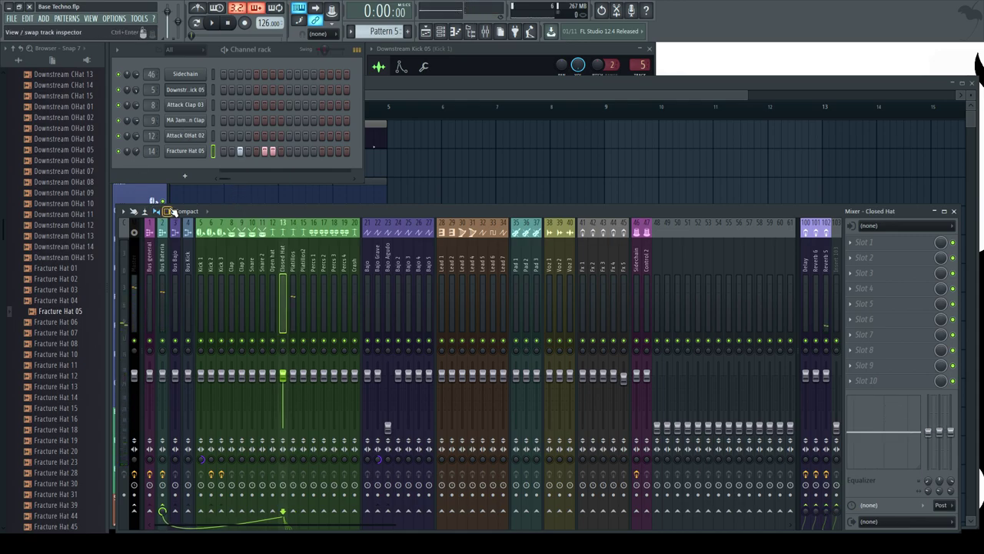
key("Left")
key("space")
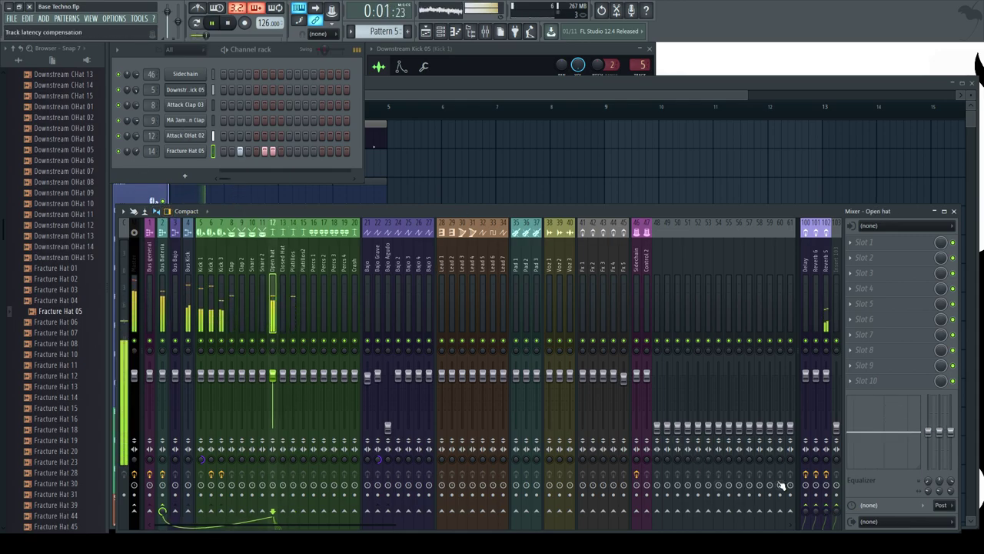
left_click(825, 512)
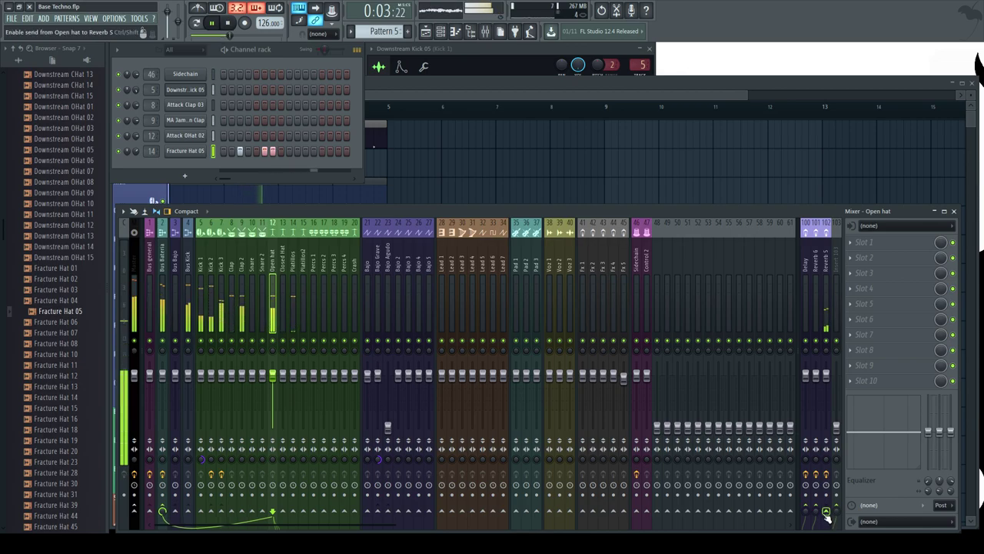
left_click(825, 512)
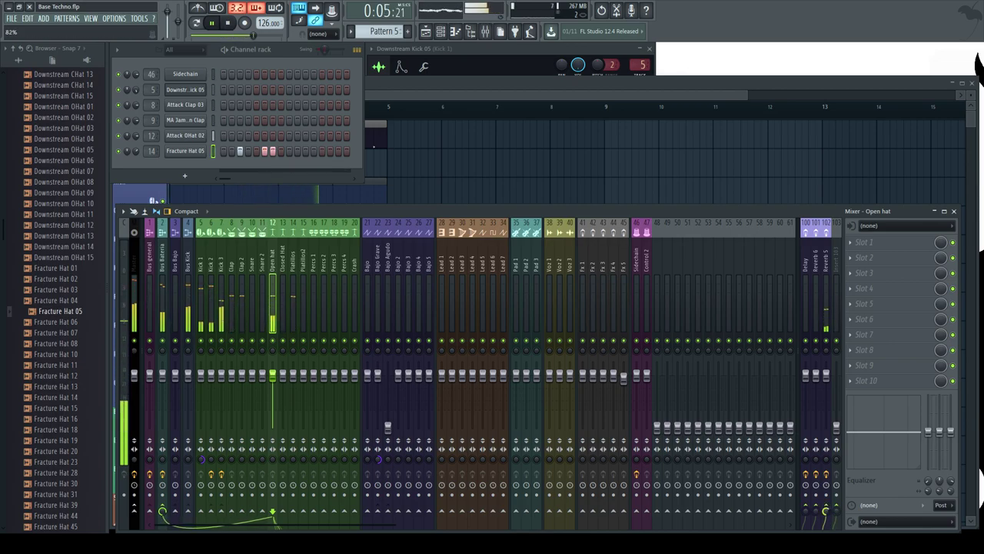
key("space")
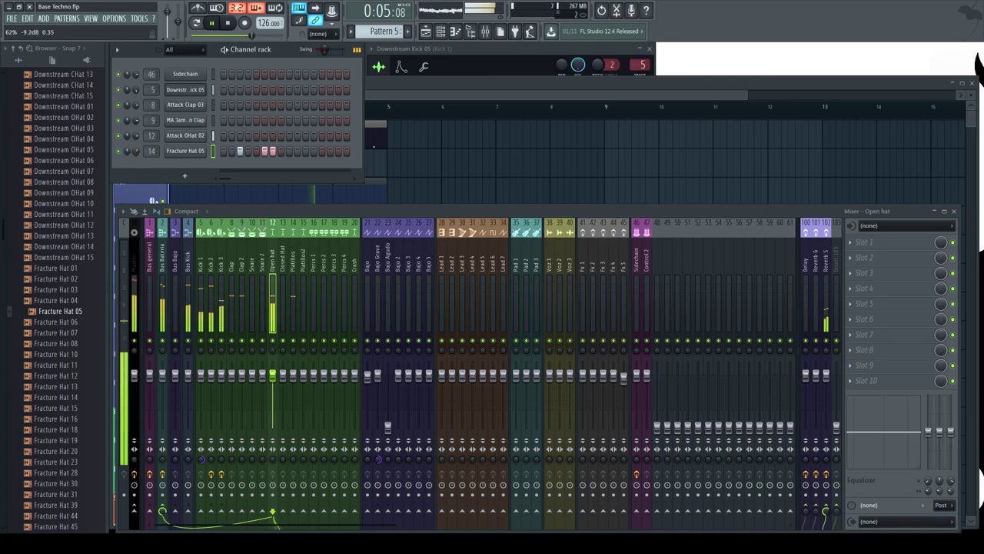
key("space")
Audition Fracture hat samples in the browser and add Fracture Hat 45 and Fracture Hat 28 as new channels.
left_click(58, 354)
scroll(58, 349, "down", 2)
left_click(59, 312)
left_click(58, 334)
scroll(70, 271, "down", 4)
left_click(74, 300)
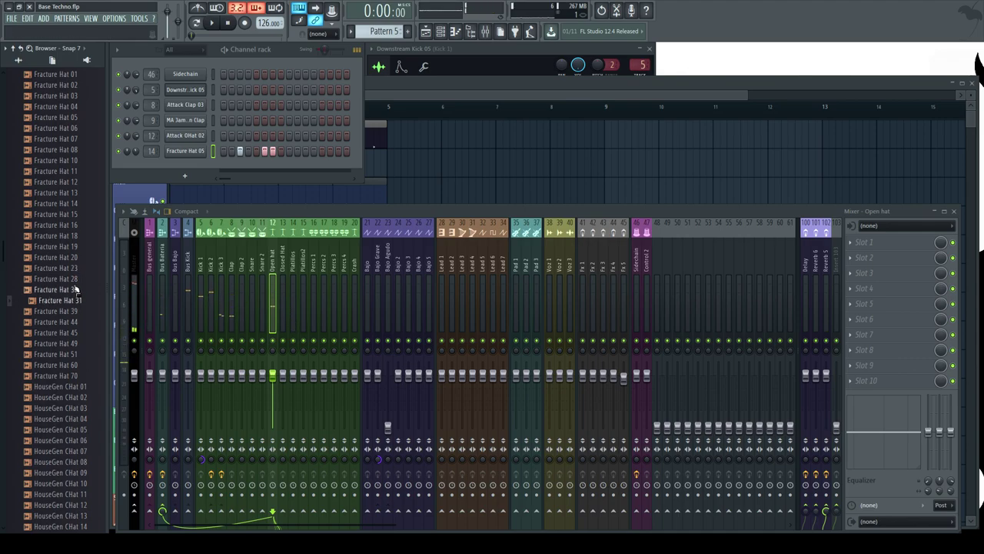
left_click(74, 314)
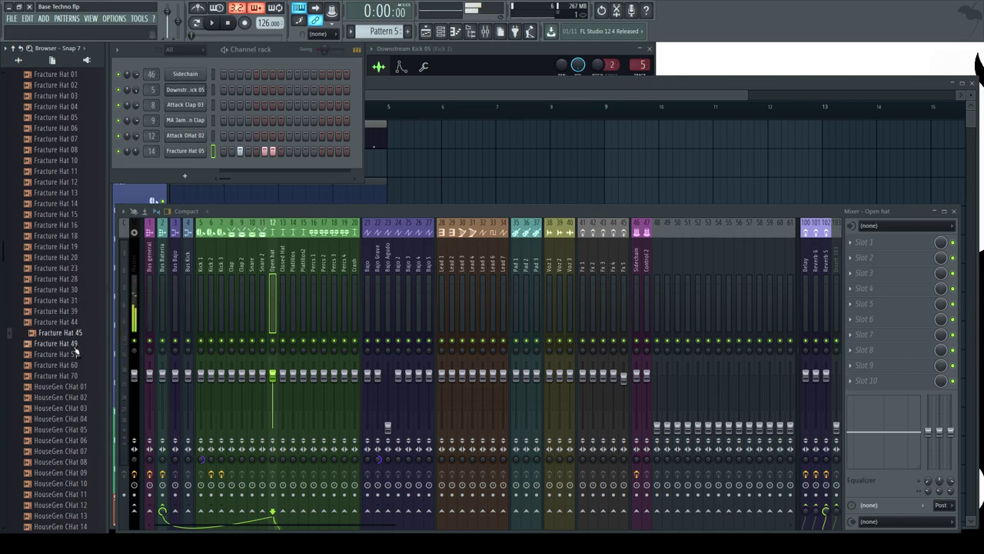
left_click_drag(73, 333, 188, 170)
left_click(40, 300)
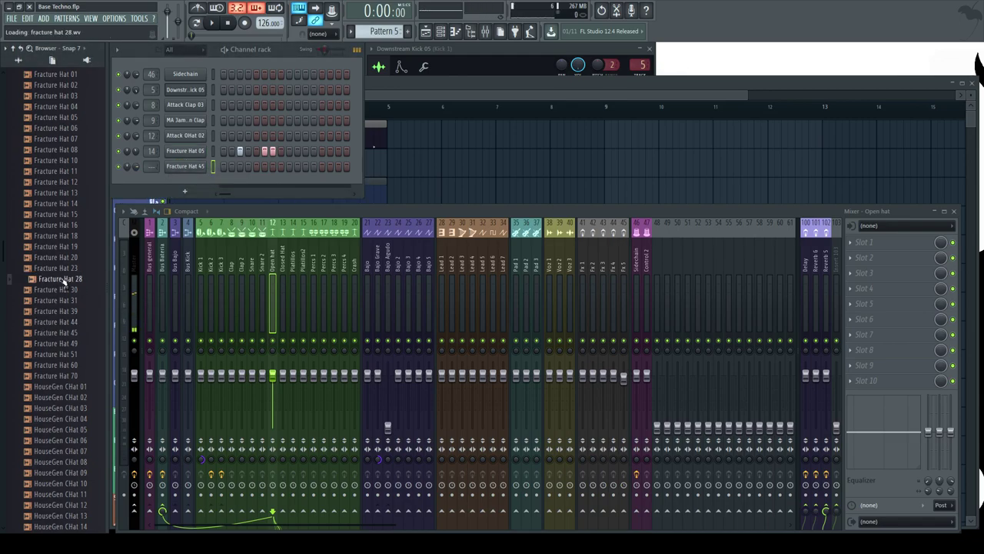
left_click_drag(61, 282, 169, 201)
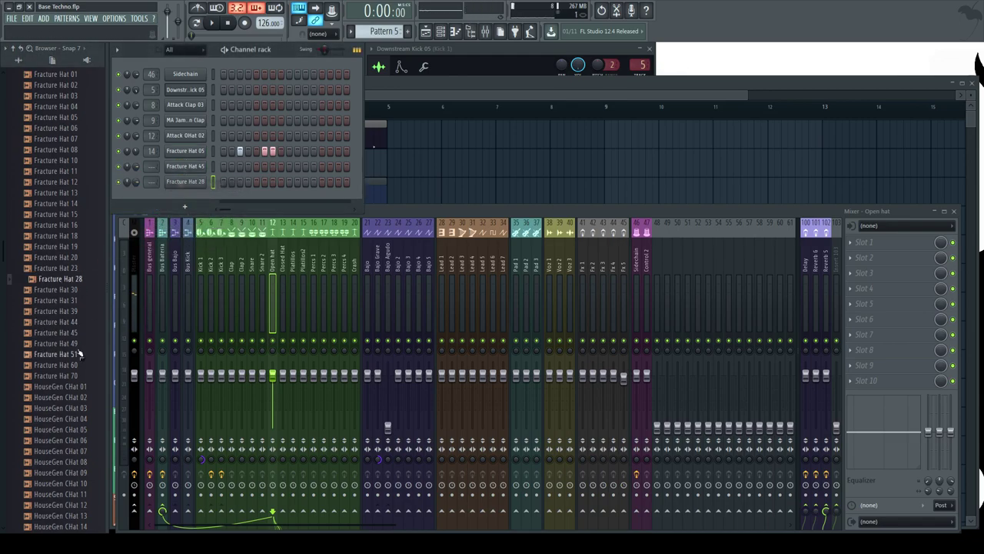
Audition HouseGen and Hyper hat samples in the browser and add Hyper RagsToRiches Hat 03 as a new channel.
left_click(82, 408)
scroll(83, 384, "down", 4)
left_click(83, 312)
left_click(70, 365)
left_click(66, 430)
left_click(65, 462)
scroll(64, 460, "down", 8)
left_click(71, 313)
left_click(75, 294)
left_click(77, 300)
left_click(83, 332)
left_click_drag(161, 250, 213, 197)
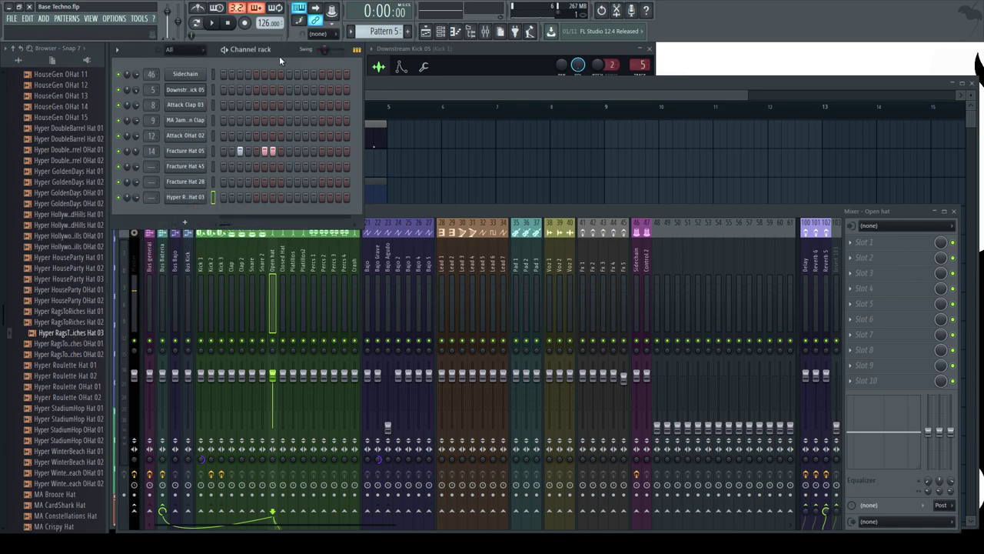
Program new Pattern 6: Fracture Hat 45 on steps 5, 12; Fracture Hat 28 on 6, 12, 14; Hyper RagsToRiches Hat 03 on 1, 9, 11.
key("F4")
left_click(177, 163)
left_click_drag(230, 175, 260, 200)
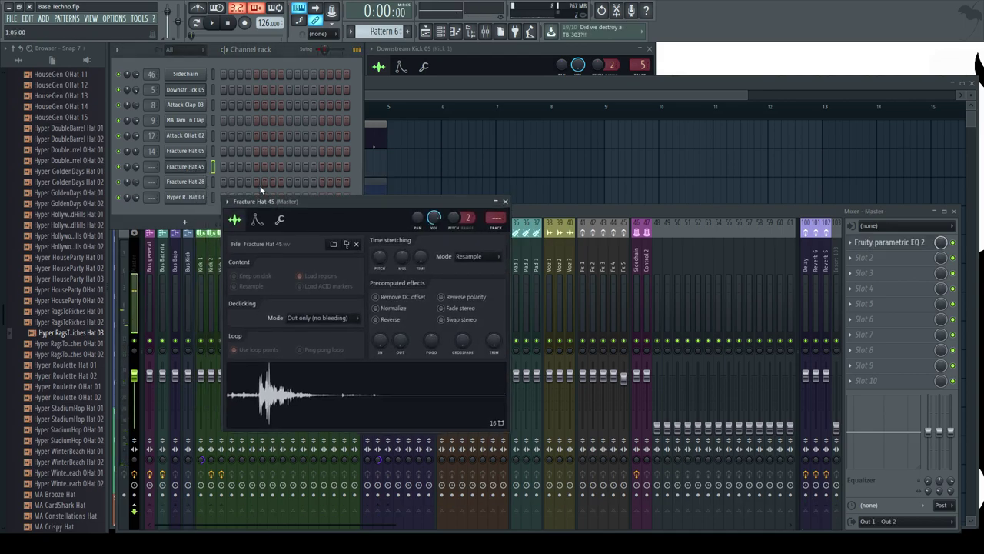
left_click(256, 166)
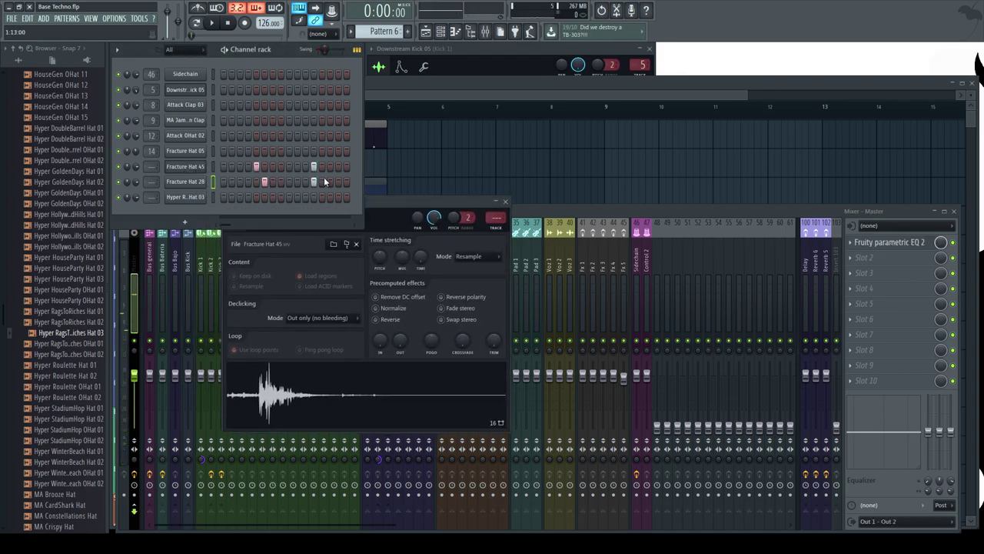
left_click(305, 197)
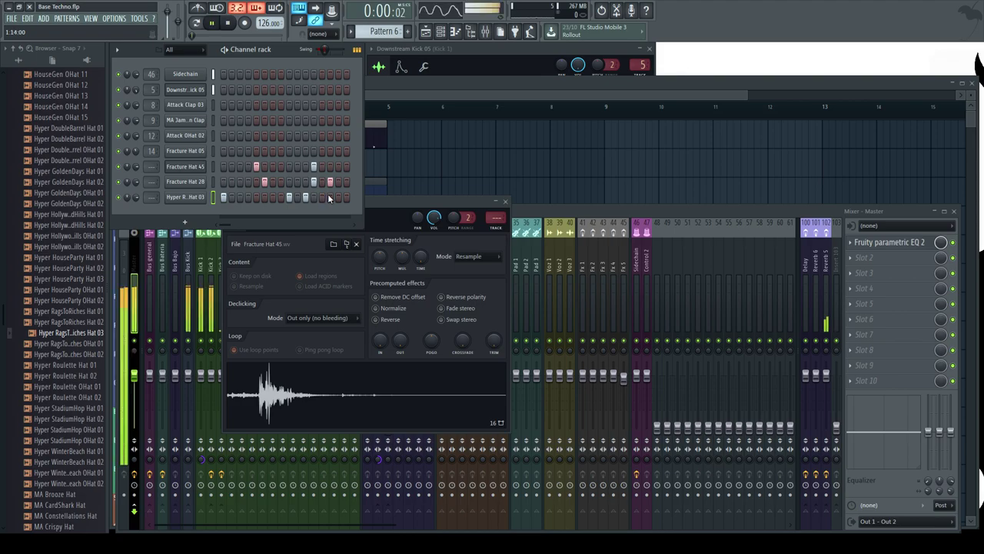
Route the Fracture Hat 45, Fracture Hat 28 and Hyper RagsToRiches Hat 03 channels to mixer track 14.
left_click(211, 22)
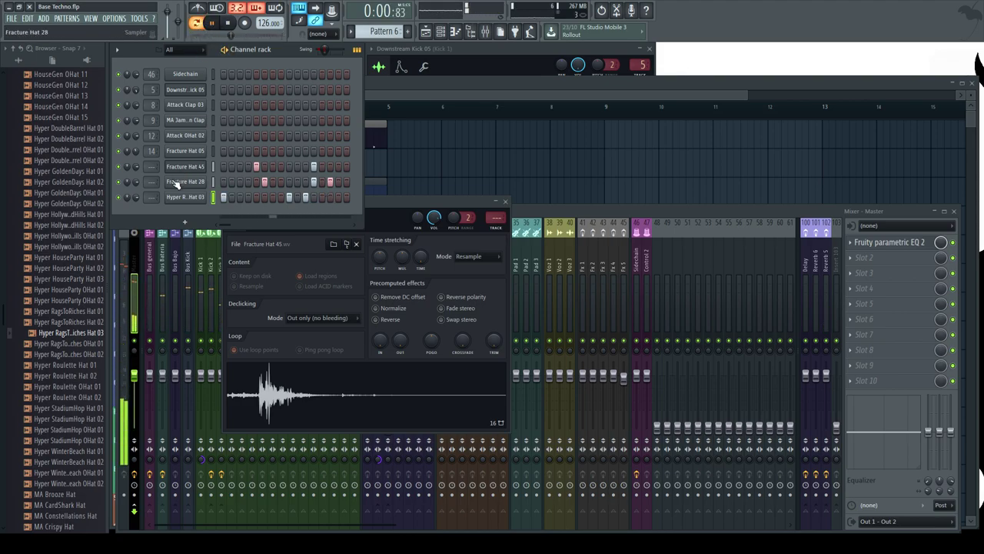
key("space")
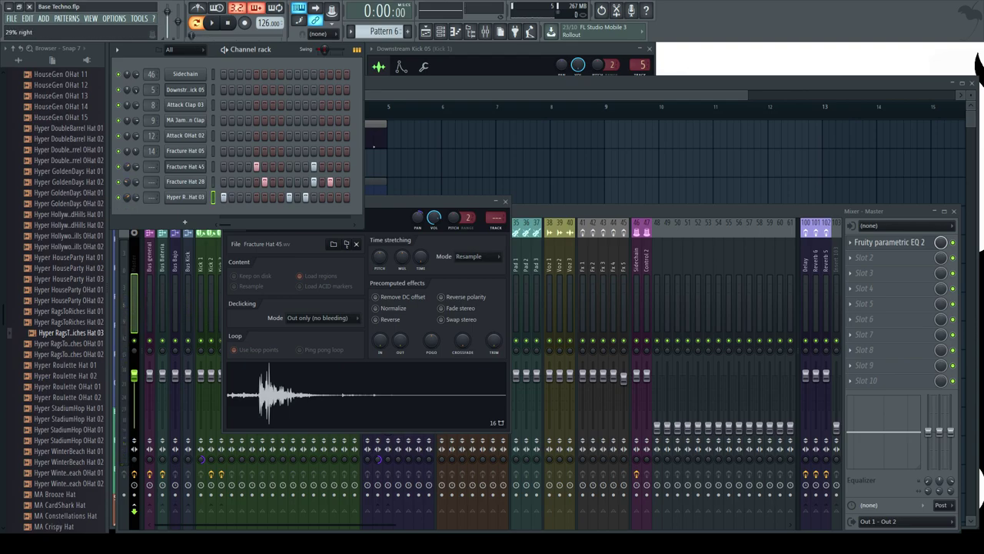
left_click_drag(145, 166, 152, 201)
Place Pattern 6 across bars 1 to 4 in the playlist and move the four clips up to the Percs 2 track.
key("F5")
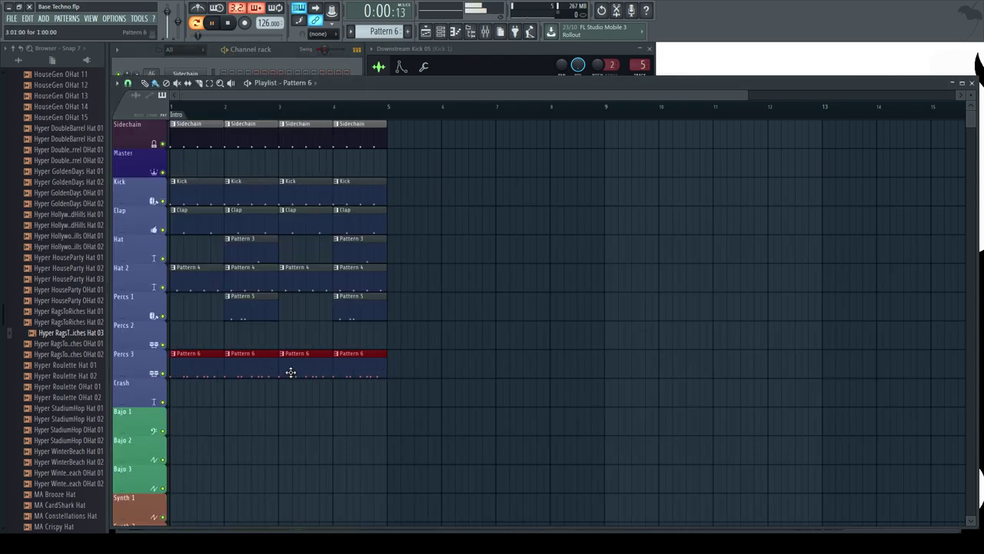
key("space")
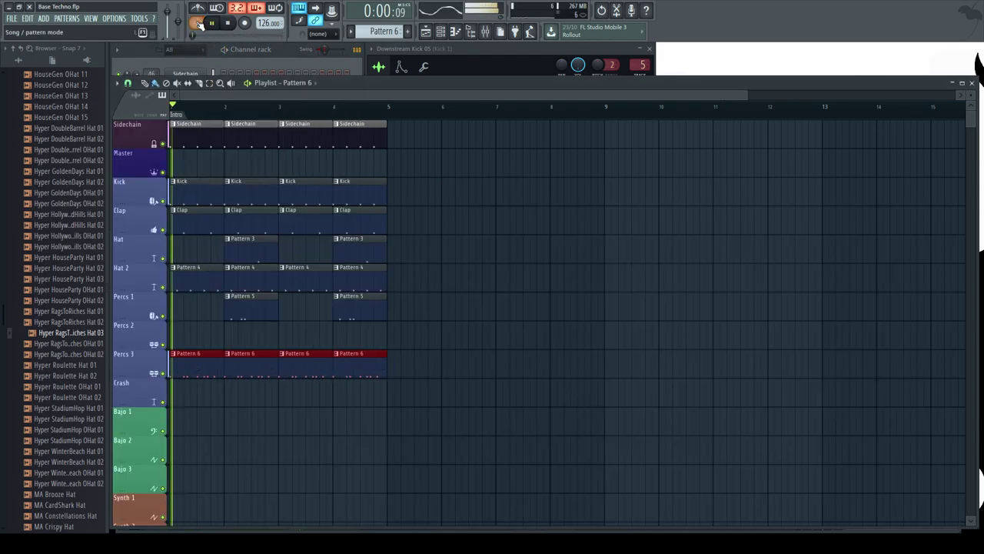
left_click_drag(197, 366, 184, 327)
left_click_drag(248, 356, 253, 330)
left_click_drag(292, 361, 296, 326)
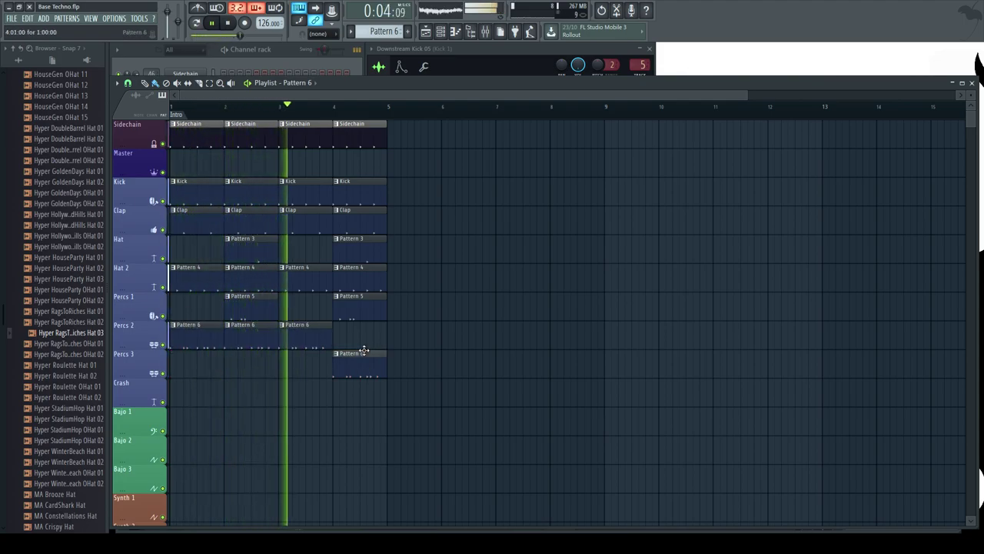
left_click_drag(349, 355, 350, 326)
Move Hyper RagsToRiches Hat 03's first hit to step 4 and lower its channel volume to 44% while playing the arrangement.
left_click(286, 51)
key("space")
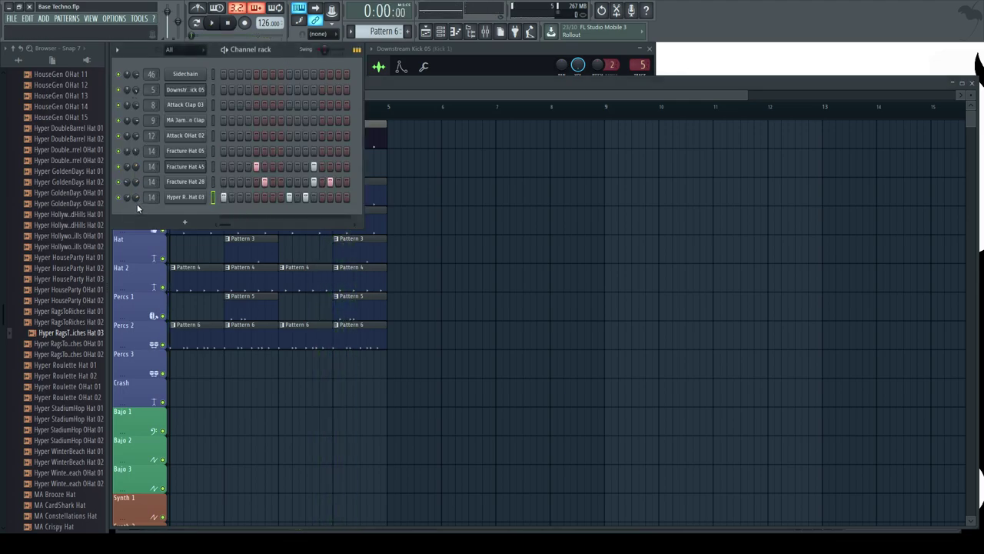
key("space")
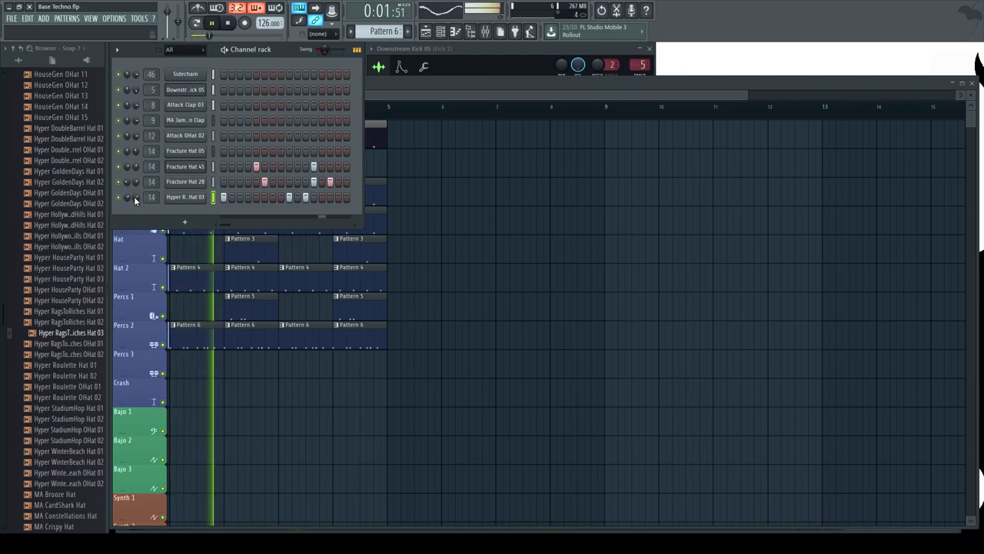
key("space")
key("space")
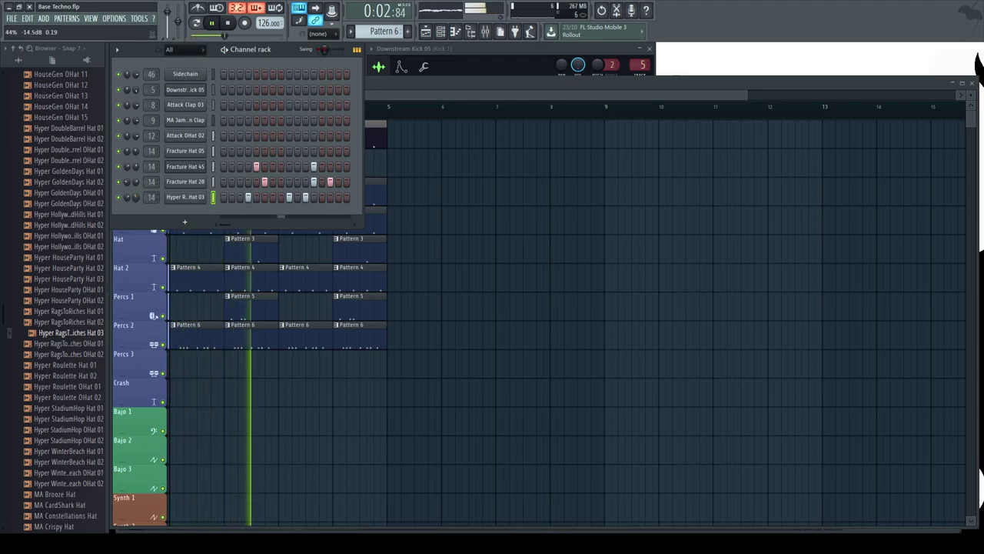
key("space")
Close the Hi Hats folder, open Claps in the Drums (ModeAudio) pack and audition Attack Clap samples.
left_click_drag(2, 316, 4, 129)
scroll(25, 169, "up", 10)
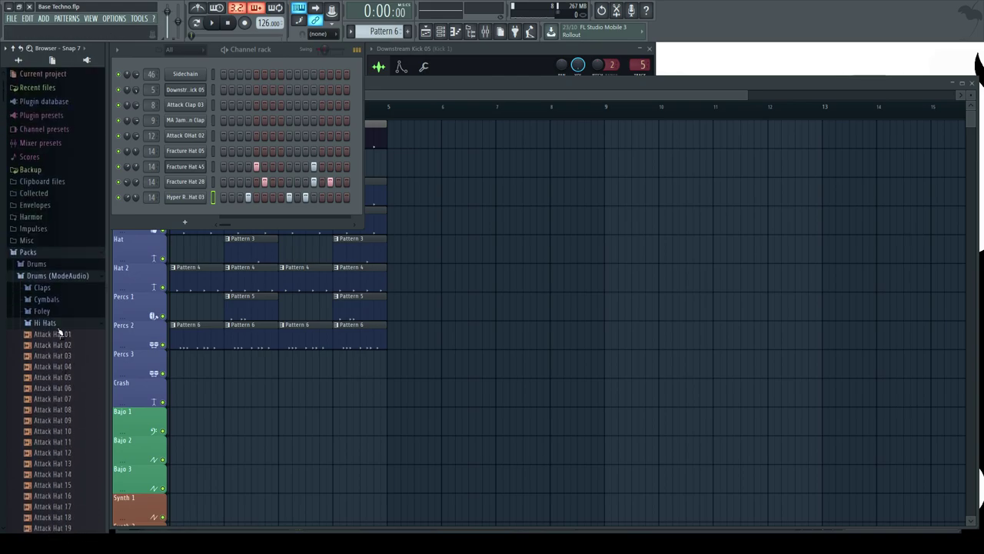
left_click(57, 324)
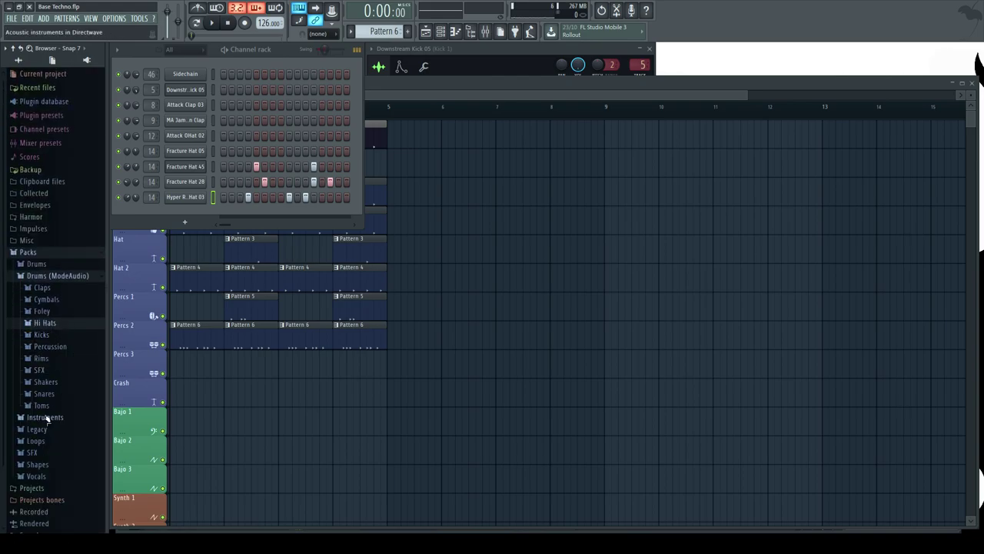
left_click(43, 288)
left_click(76, 340)
left_click(69, 329)
key("space")
left_click(66, 320)
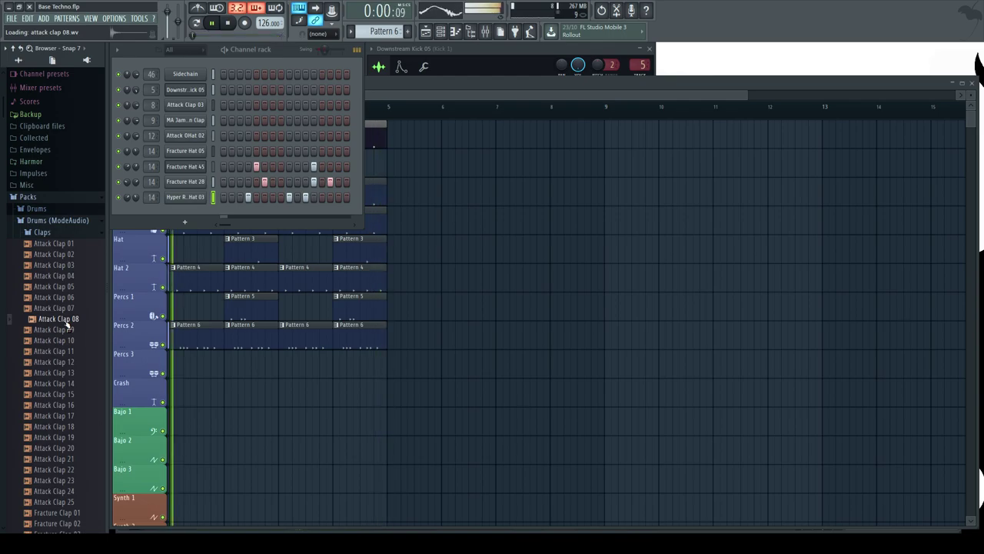
Open Pattern 3, audition more Attack claps and add Attack Clap 10 as a new channel below MA Jameson Clap.
left_click(275, 250)
left_click(283, 54)
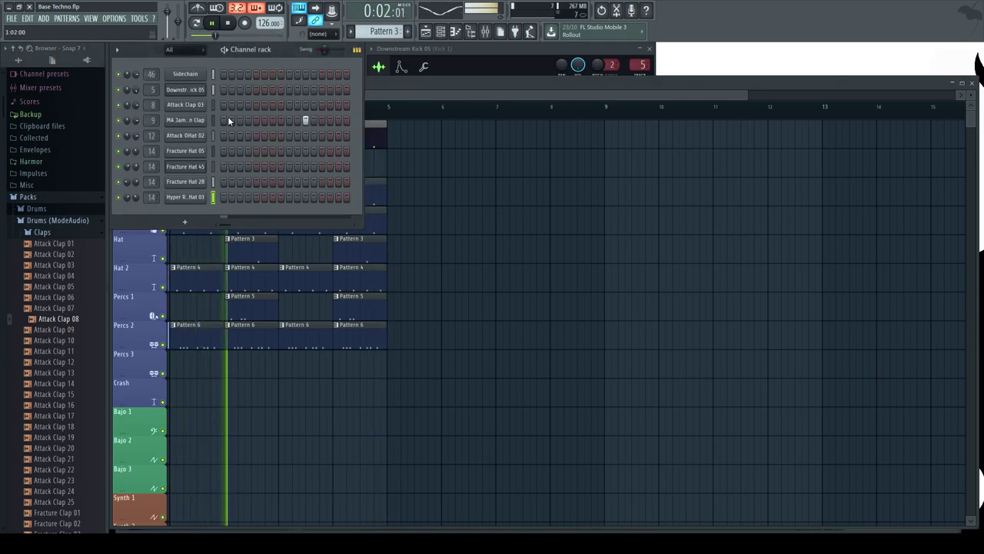
left_click(185, 120)
key("space")
left_click(76, 331)
left_click(76, 342)
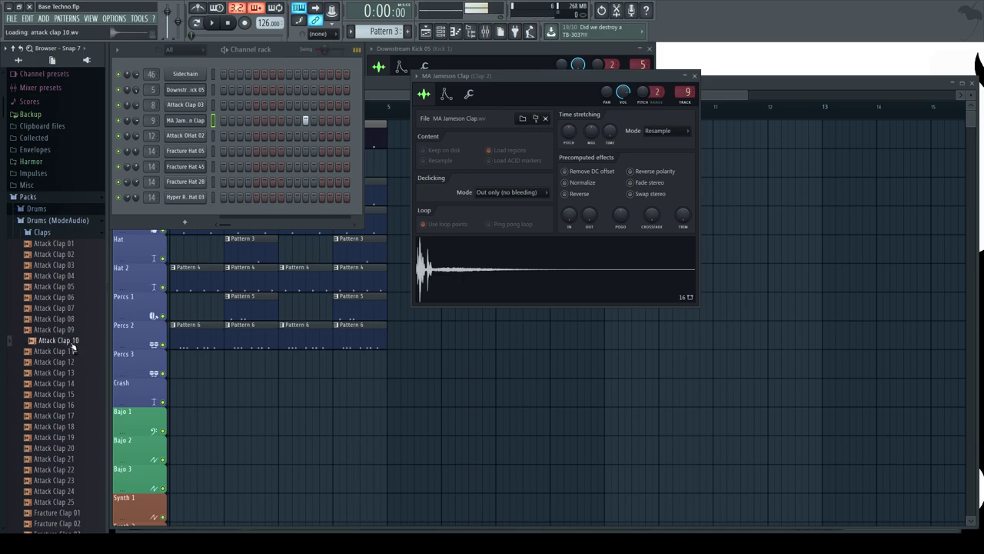
left_click_drag(199, 156, 196, 135)
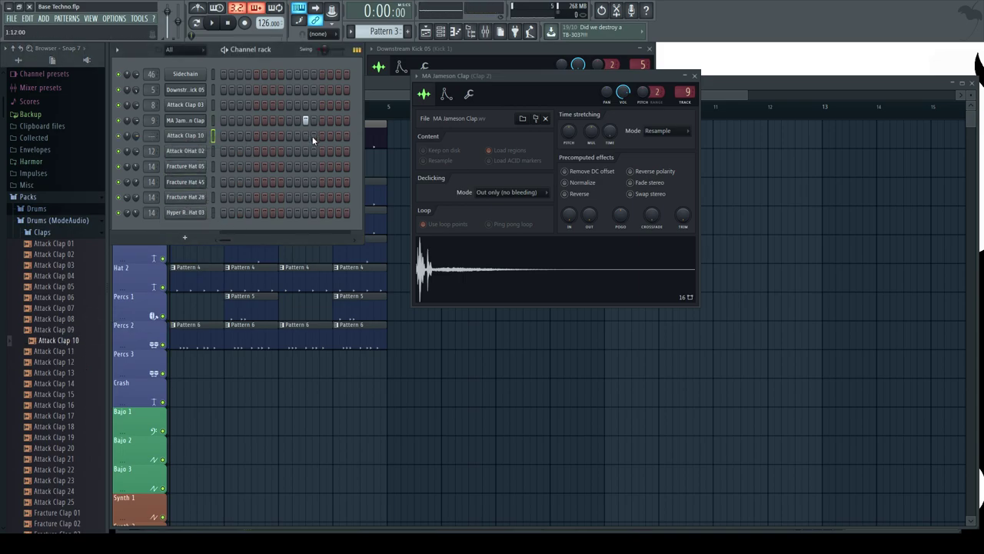
Program Attack Clap 10 on steps 8 and 15 of Pattern 3 while the arrangement plays.
key("space")
left_click(339, 136)
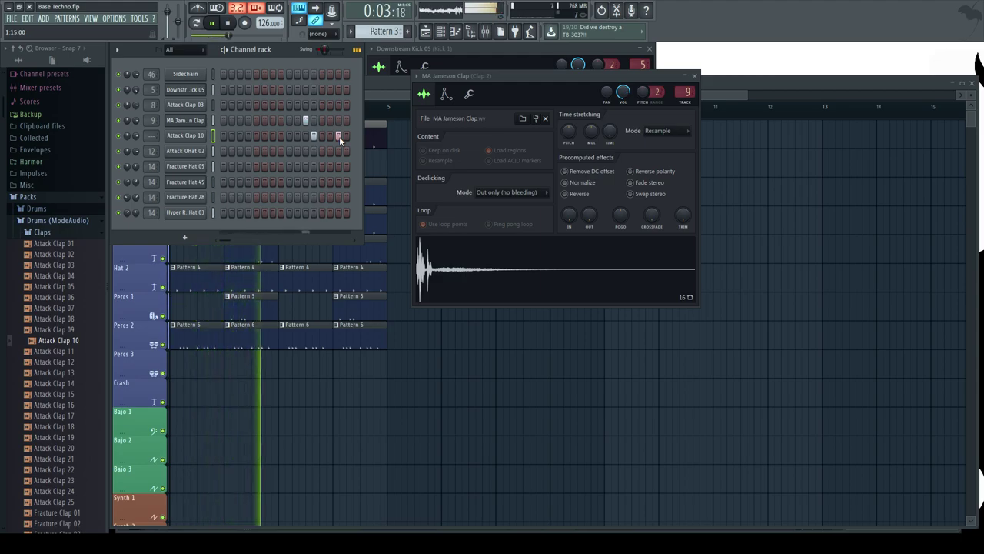
left_click(313, 136)
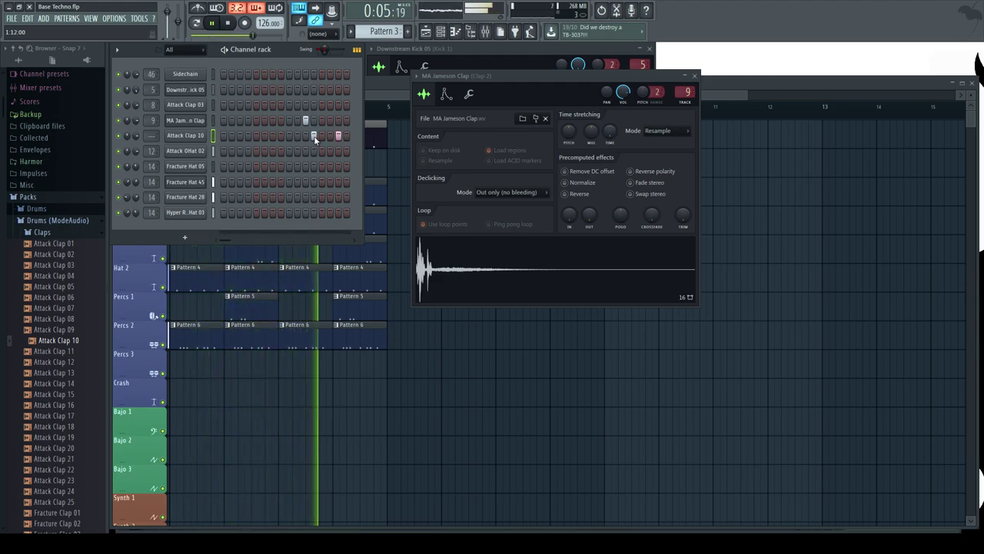
left_click(280, 136)
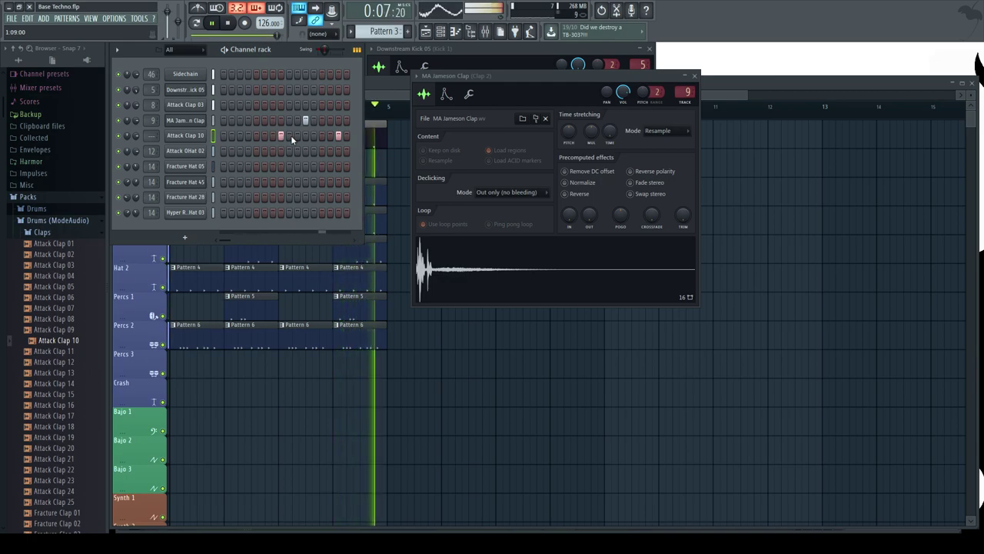
key("space")
Audition Attack, Fracture and HouseGen claps, replace Attack Clap 10 with HouseGen Clap 08 and route the channel to mixer track 8.
left_click(62, 287)
left_click(66, 319)
left_click(68, 405)
left_click(65, 449)
scroll(66, 447, "down", 7)
left_click(69, 343)
left_click(73, 373)
left_click(78, 395)
left_click(81, 372)
left_click_drag(154, 156, 145, 139)
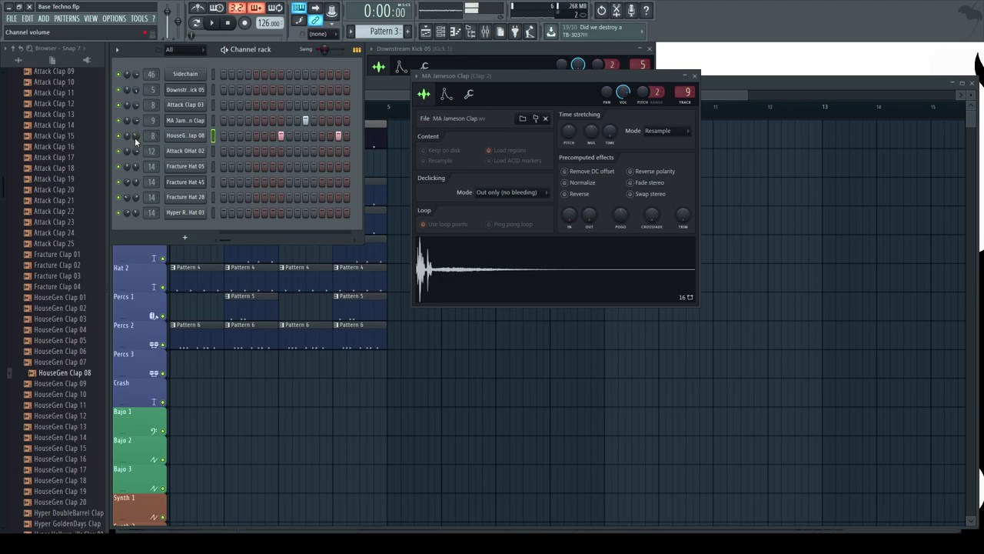
Audition the Fracture claps, replace HouseGen Clap 08 with Fracture Clap 03 and set the channel volume to 47% during playback.
left_click(75, 320)
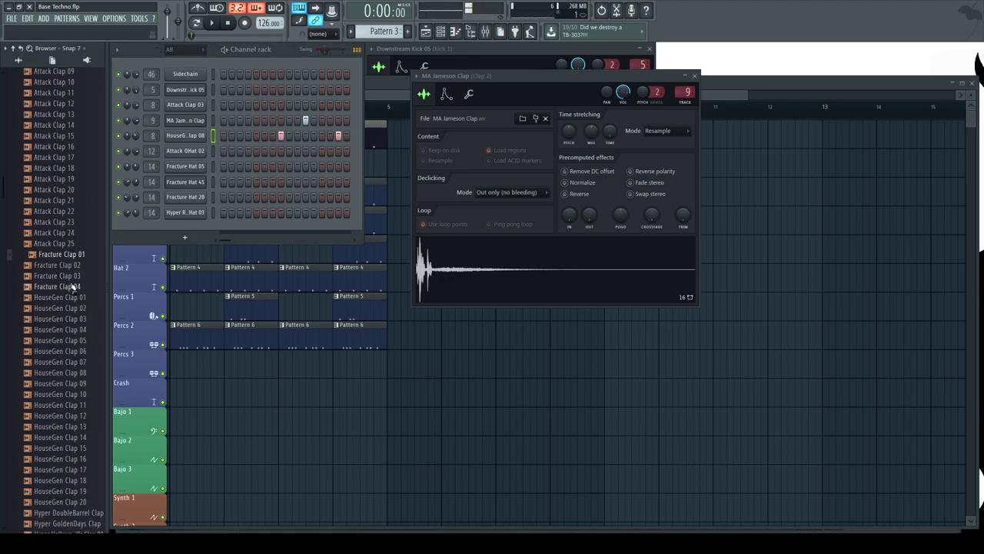
left_click_drag(65, 276, 184, 136)
key("space")
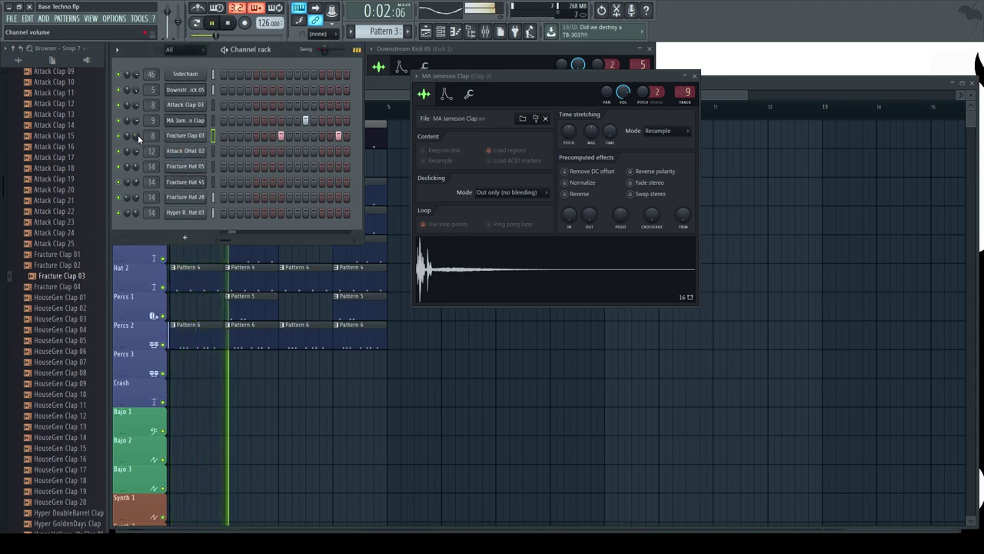
left_click_drag(138, 136, 137, 157)
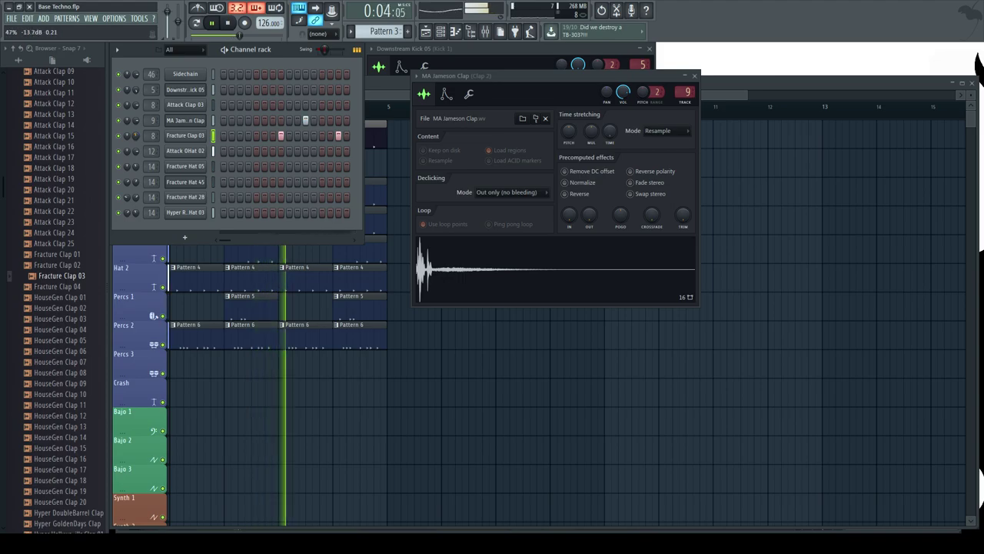
key("space")
Collapse the Claps folder and expand the Drums pack in the browser.
scroll(5, 188, "up", 1)
left_click_drag(5, 188, 7, 83)
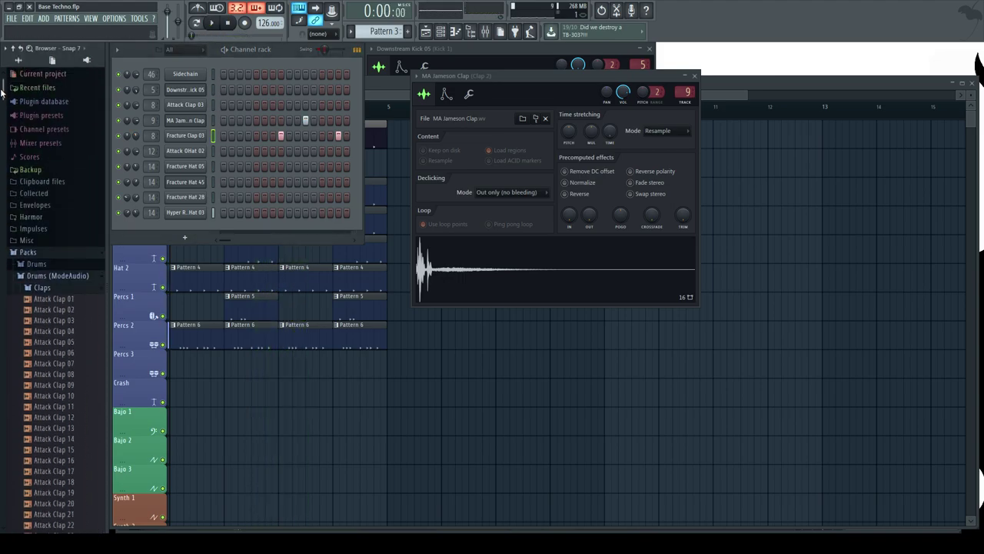
left_click(48, 289)
left_click(38, 265)
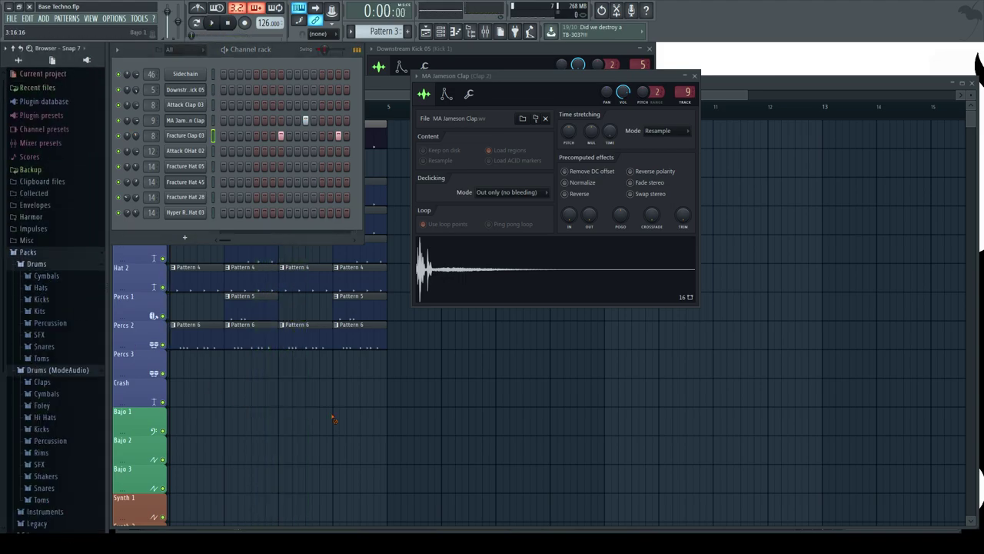
Insert a 3x Osc channel and move it below Hyper RagsToRiches Hat 03 at the end of the channel list.
right_click(331, 415)
left_click(282, 56)
right_click(199, 212)
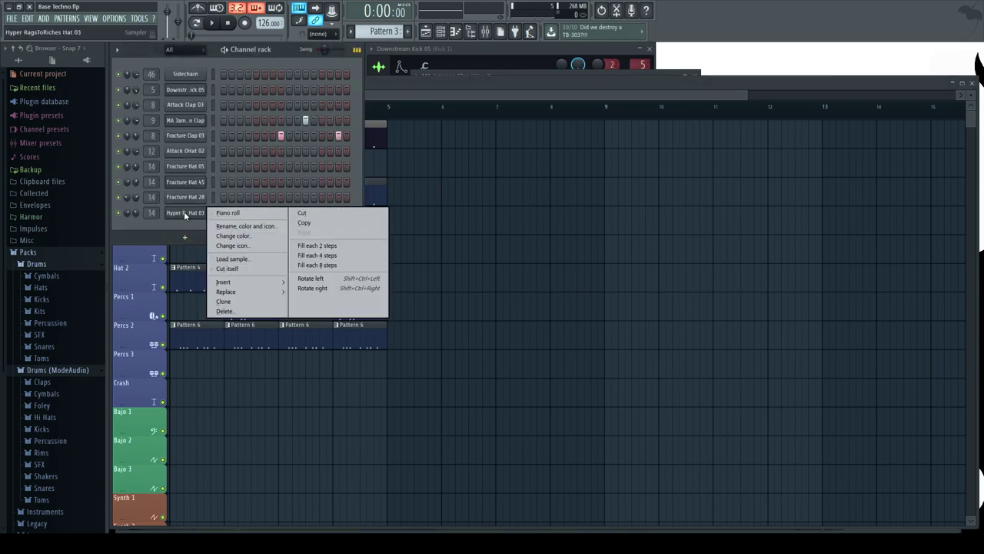
mouse_move(278, 288)
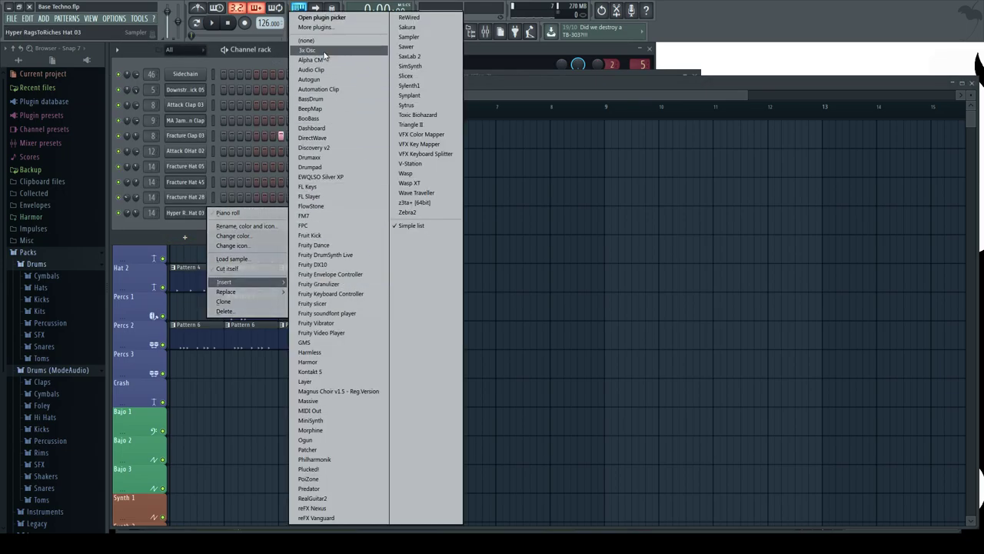
left_click(323, 52)
left_click_drag(267, 130, 492, 50)
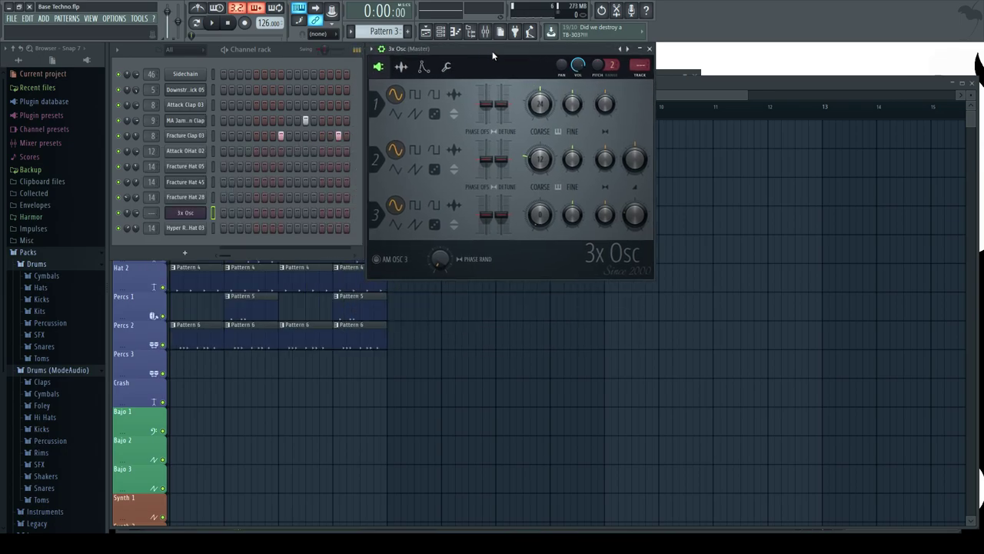
left_click(216, 213)
key("alt+Down")
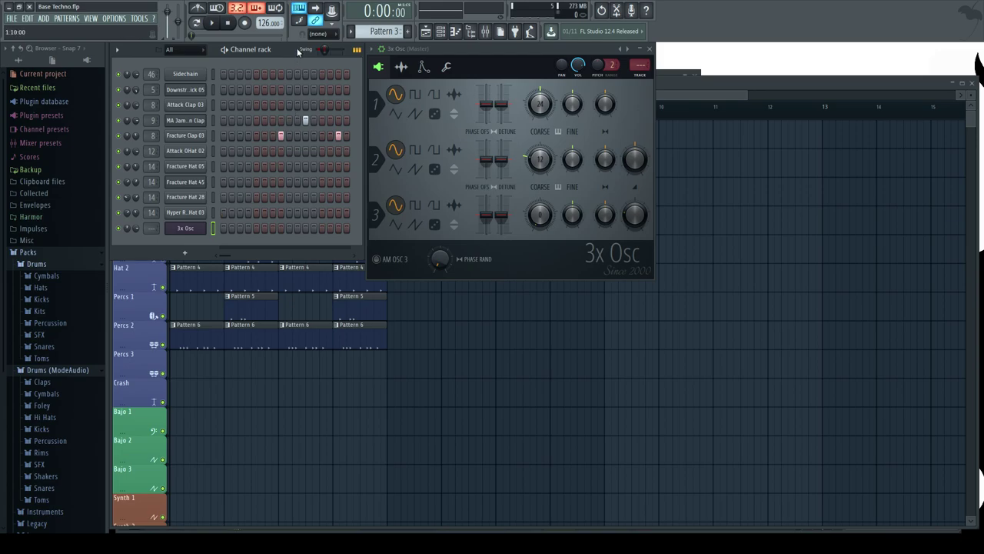
Create a new empty pattern named Bajo.
key("KP_Add")
left_click(352, 39)
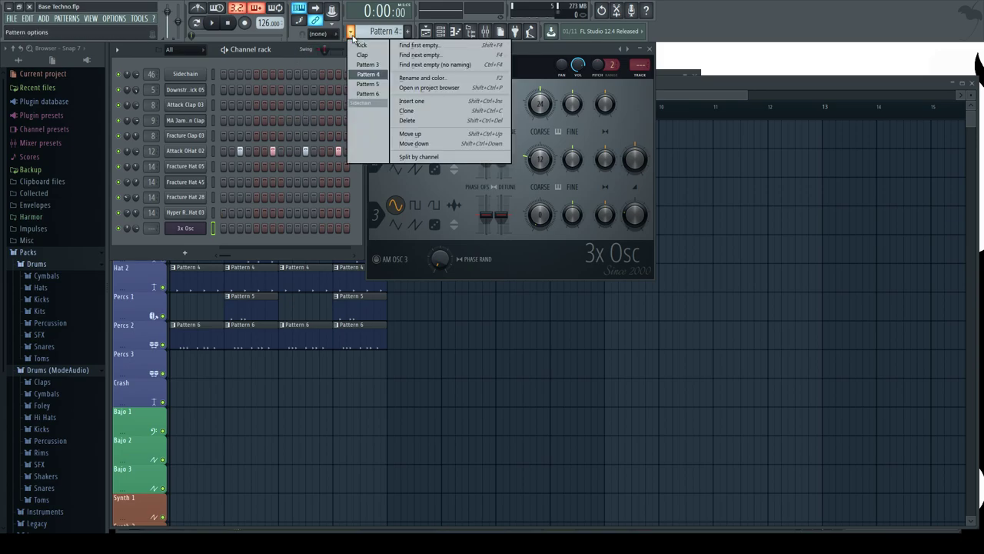
left_click(422, 52)
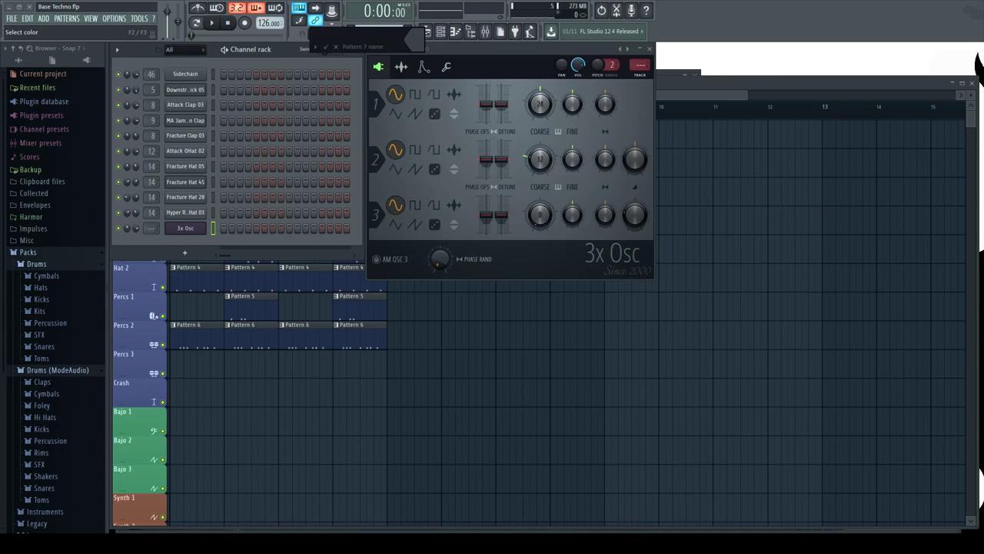
key("Return")
Draw four two-step A5 notes for the 3x Osc channel in the piano roll, starting on steps 3, 7, 11 and 15.
right_click(201, 226)
left_click(230, 228)
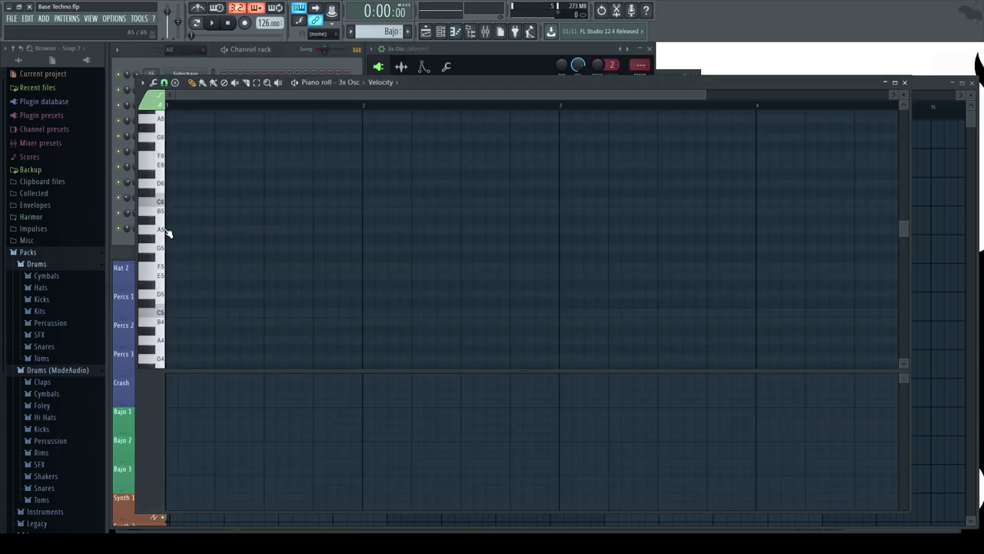
left_click(194, 229)
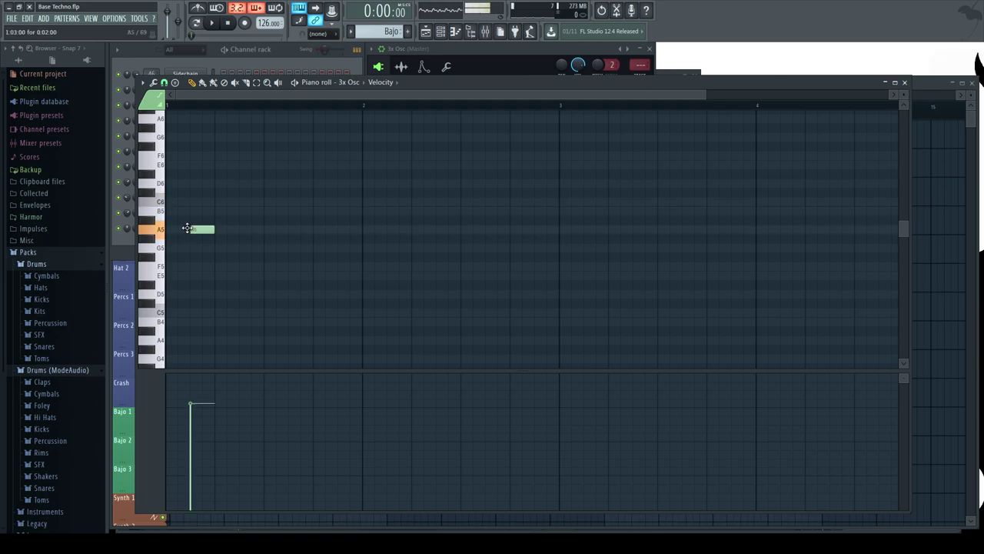
left_click(252, 230)
left_click(298, 229)
left_click(355, 229)
key("space")
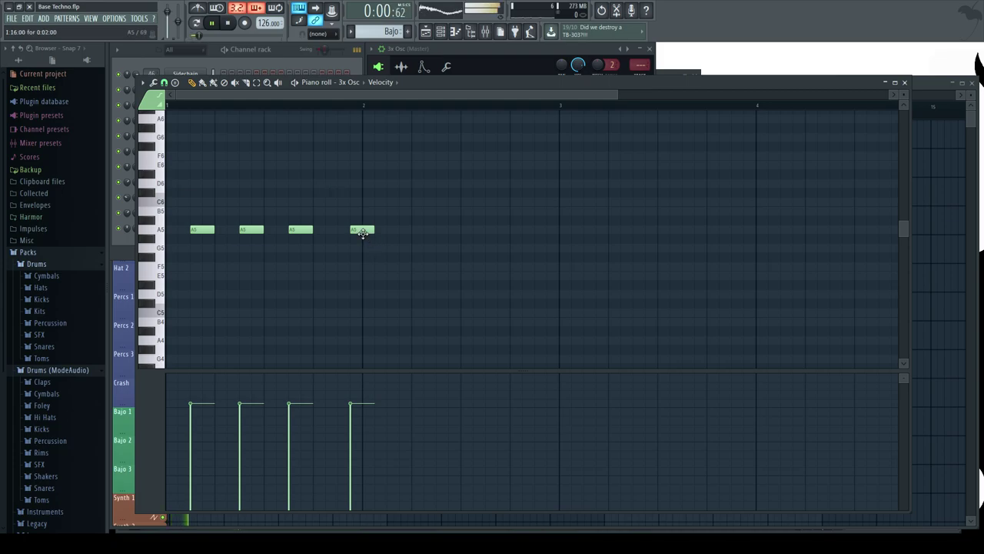
left_click_drag(364, 228, 352, 228)
Open the 3x Osc channel's settings and route it to the Bajo mixer track, number 21.
left_click(275, 53)
left_click(186, 229)
left_click(185, 229)
double_click(151, 228)
left_click(378, 265)
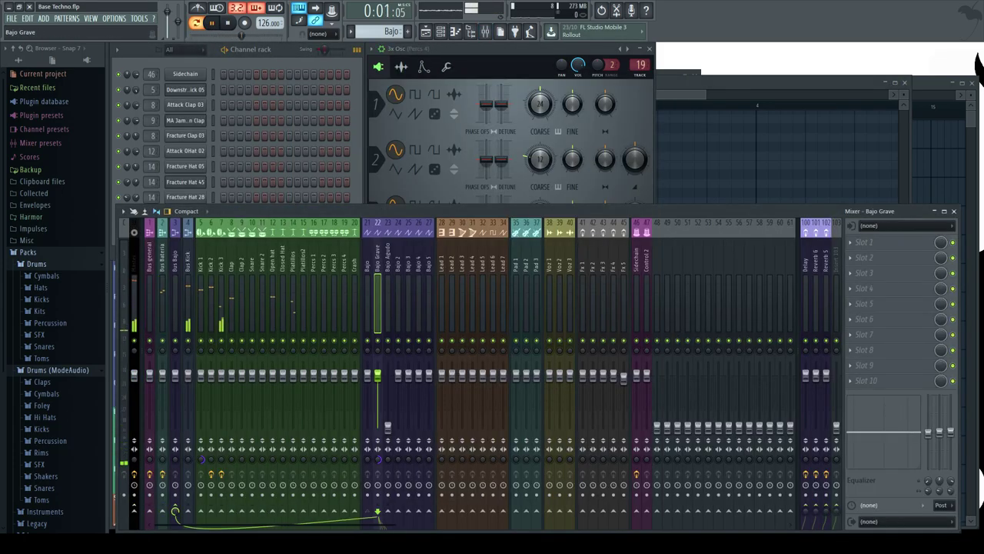
left_click(367, 265)
key("ctrl+l")
Set oscillator 2 of the 3x Osc to a saw wave and adjust the coarse tuning of oscillators 1 and 2.
key("space")
left_click(493, 51)
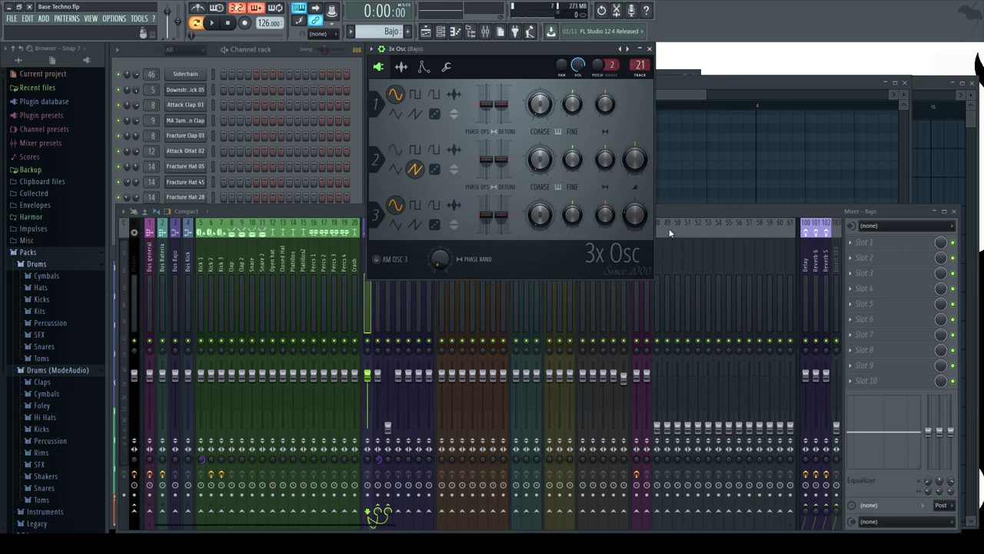
key("space")
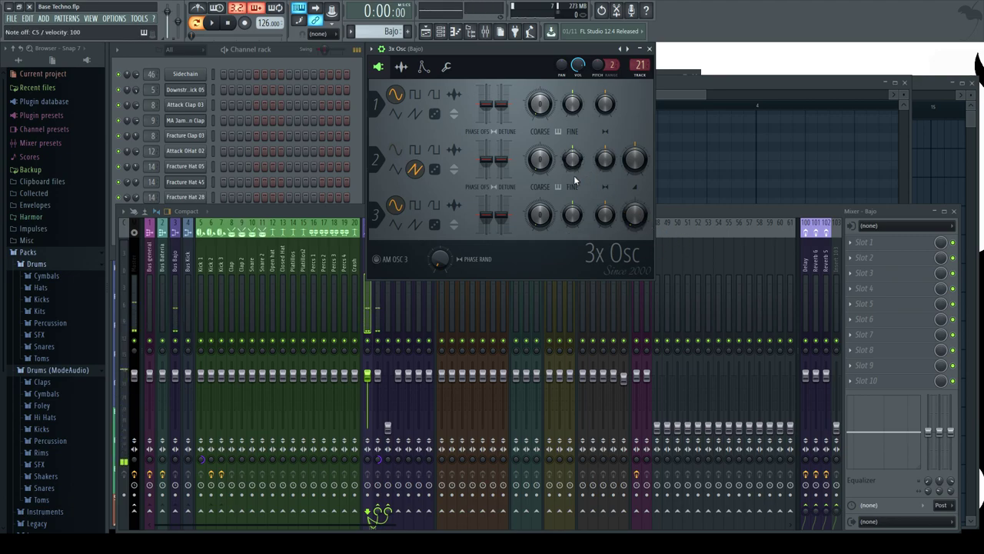
Audition the bass pattern and set the coarse tuning of oscillator 1 in the 3x Osc to -12 semitones.
left_click(288, 51)
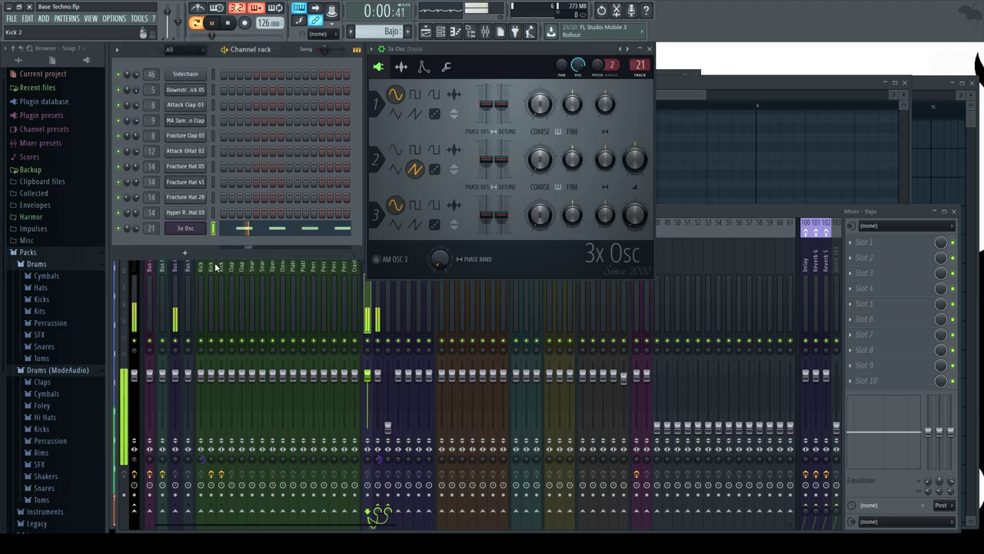
left_click(258, 231)
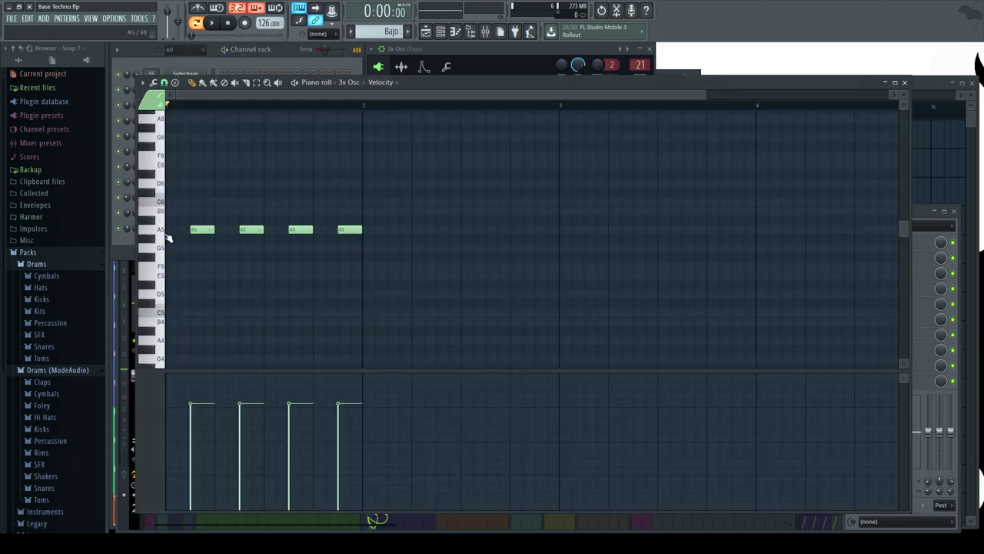
key("space")
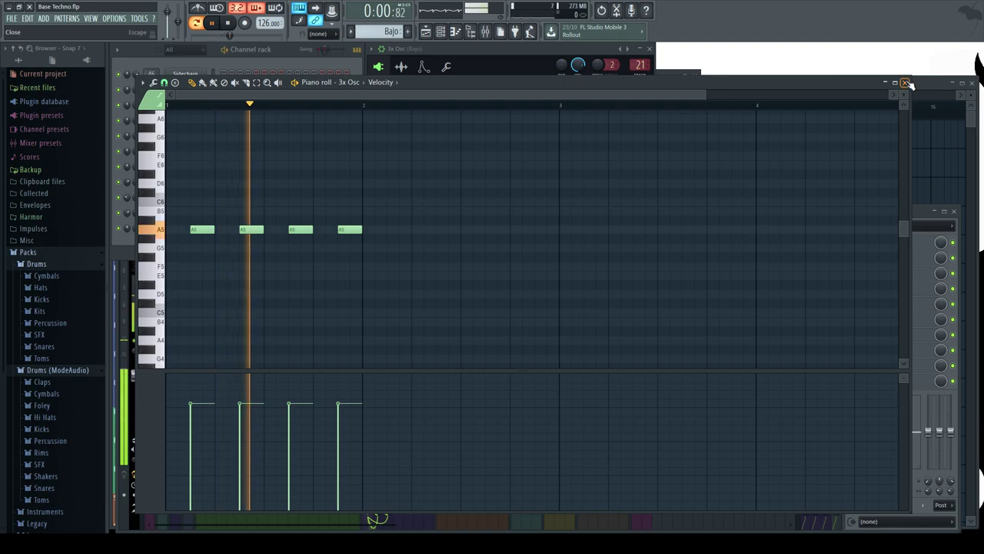
left_click(905, 82)
left_click(189, 230)
left_click(190, 230)
left_click_drag(539, 104, 539, 130)
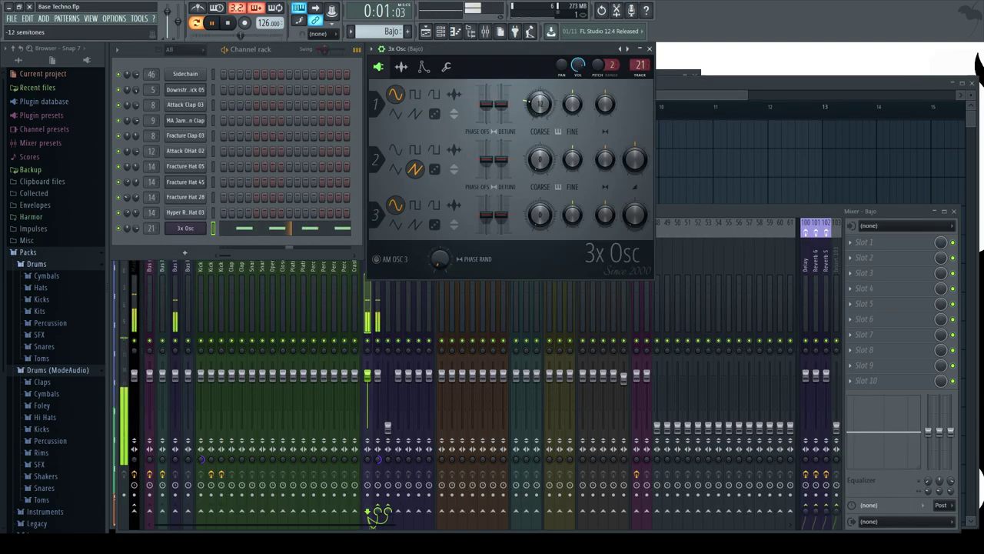
Set the root note of the 3x Osc channel to C7.
left_click(401, 67)
left_click(424, 66)
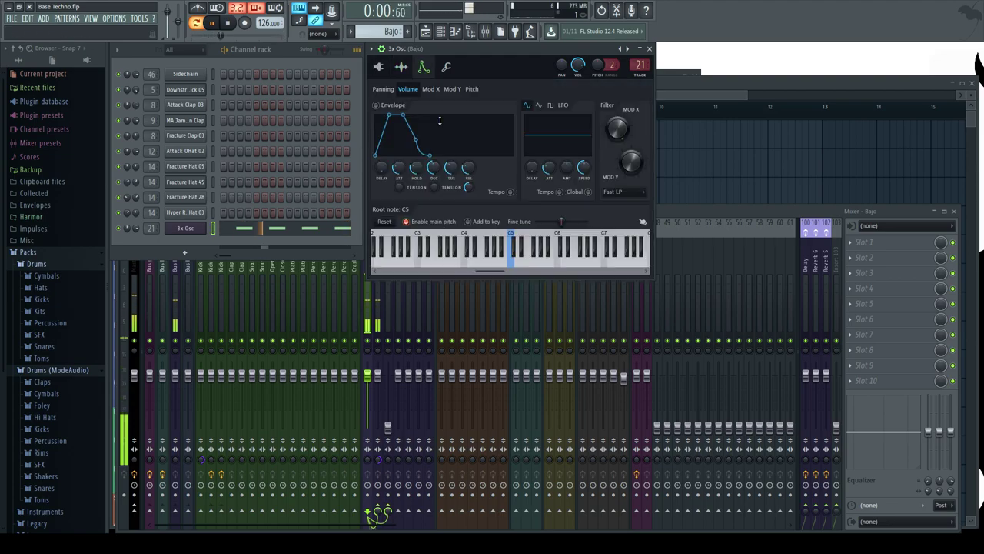
right_click(602, 267)
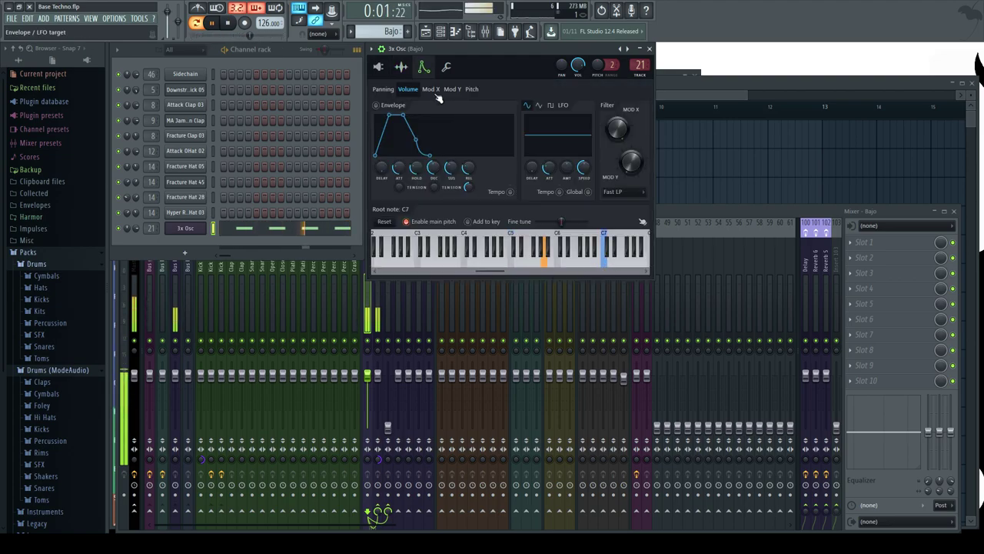
Set the level of oscillator 2 in the 3x Osc to 25% while the bass pattern plays.
left_click(386, 91)
left_click(379, 67)
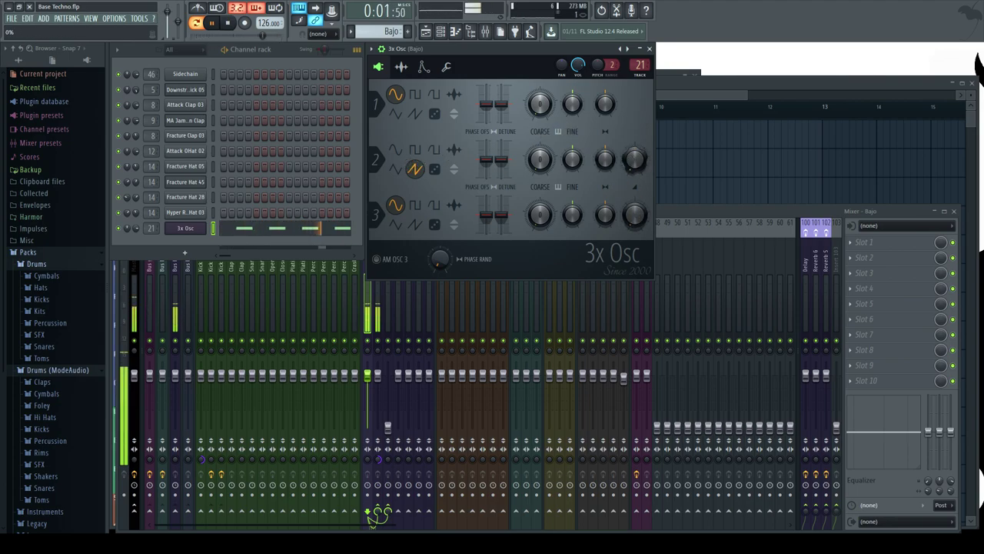
left_click_drag(635, 159, 635, 189)
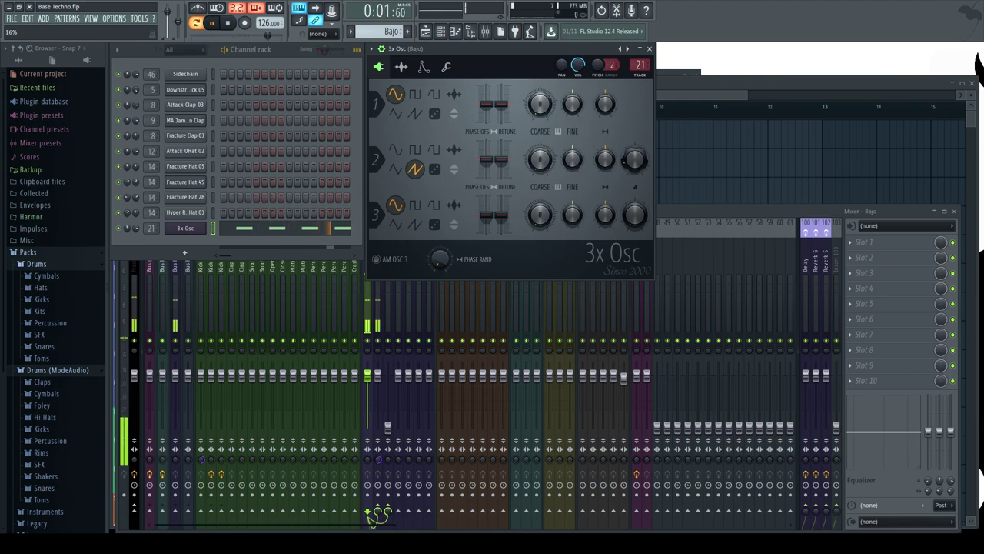
left_click_drag(635, 159, 635, 153)
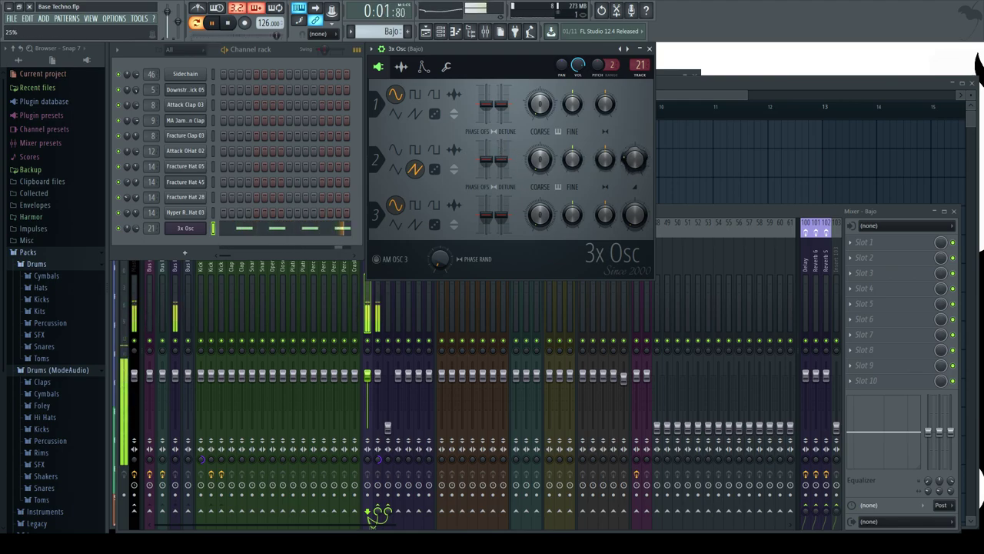
key("space")
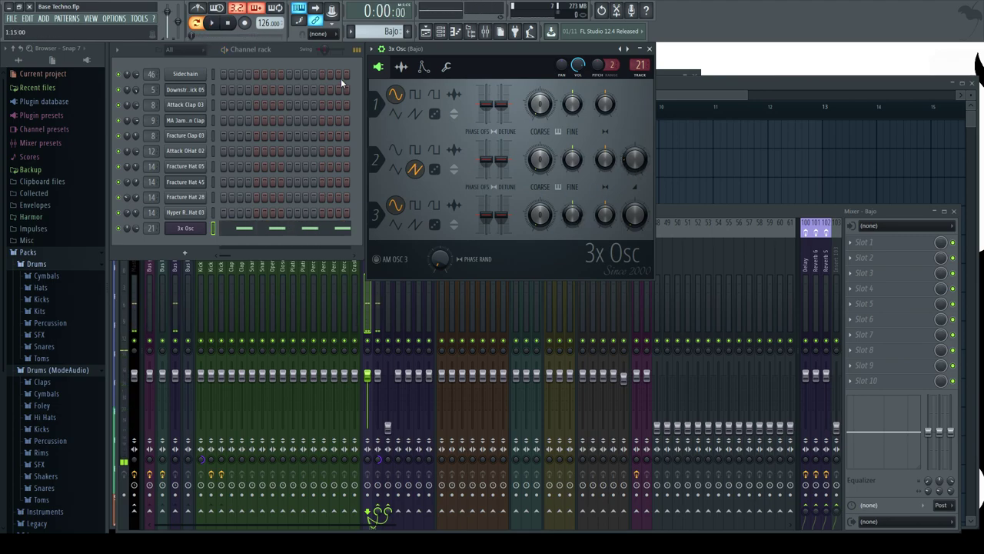
Shape the 3x Osc's Mod X envelope with a short decay and no sustain, and set the filter type to LPx2.
left_click(401, 67)
left_click(423, 67)
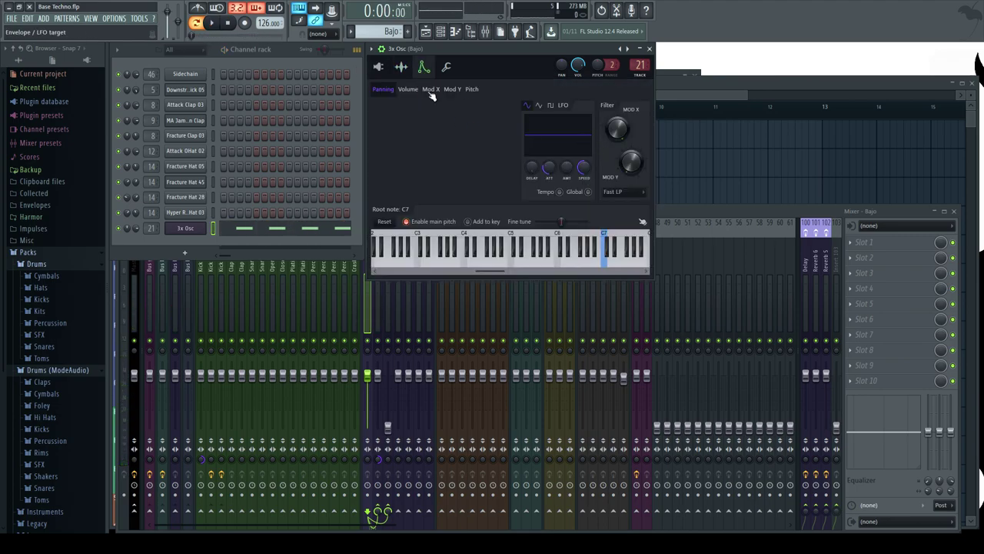
left_click(408, 90)
left_click(431, 89)
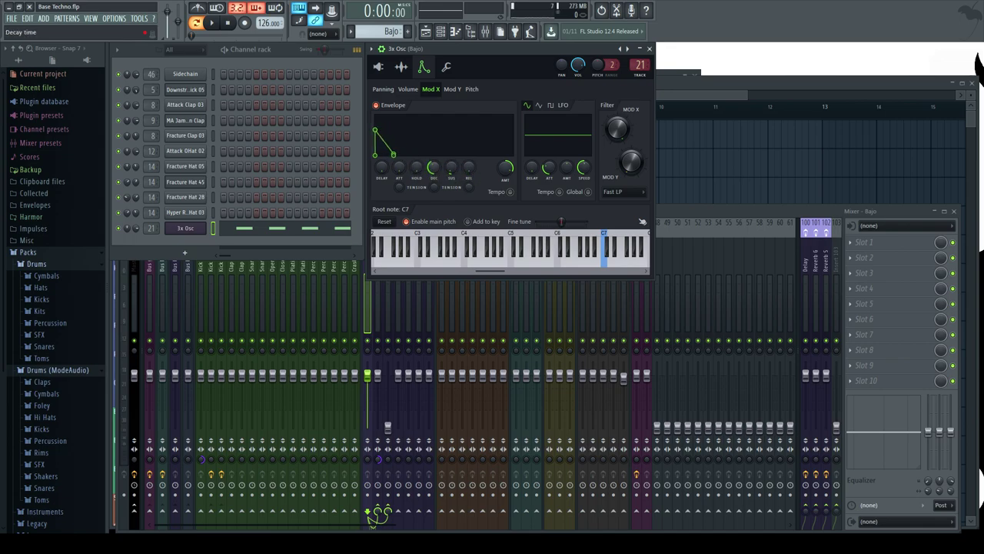
key("space")
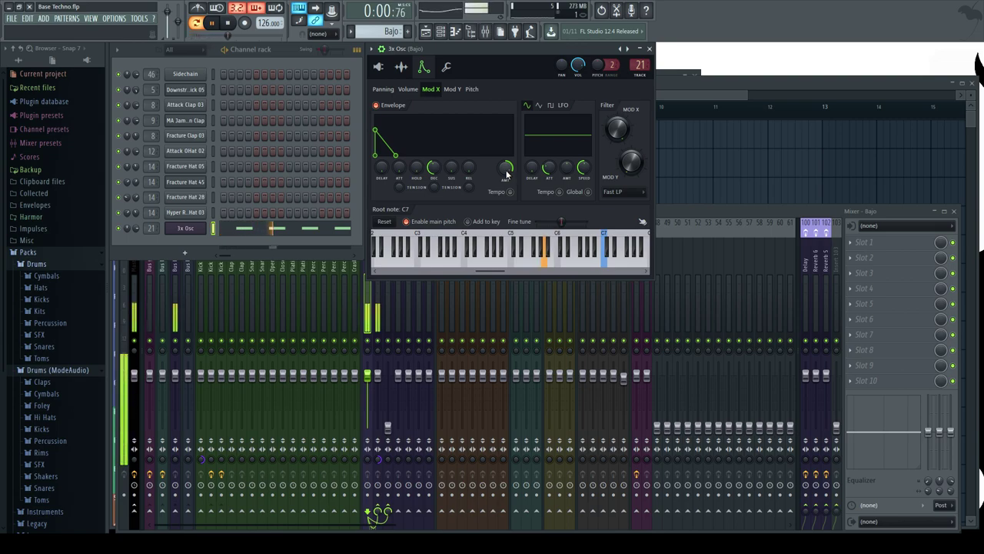
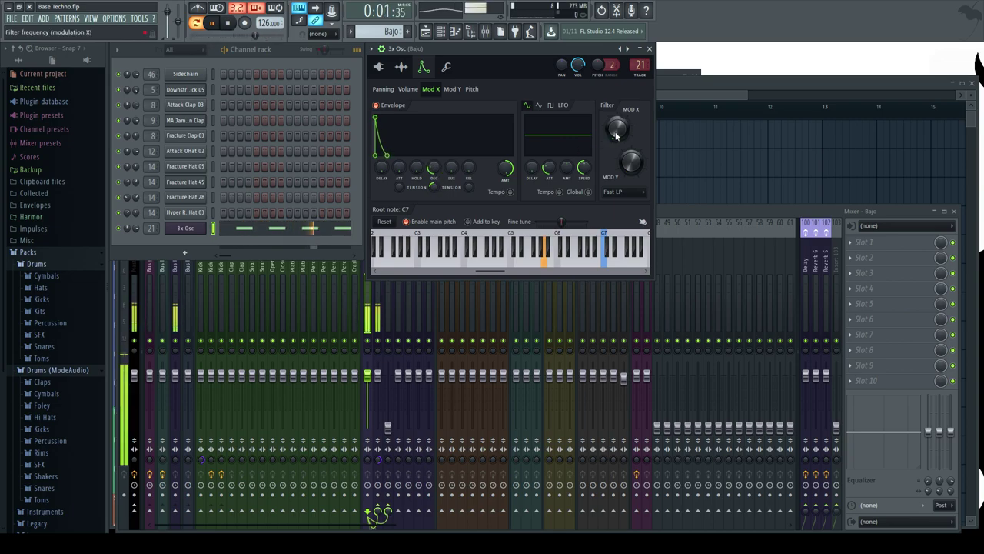
left_click(623, 191)
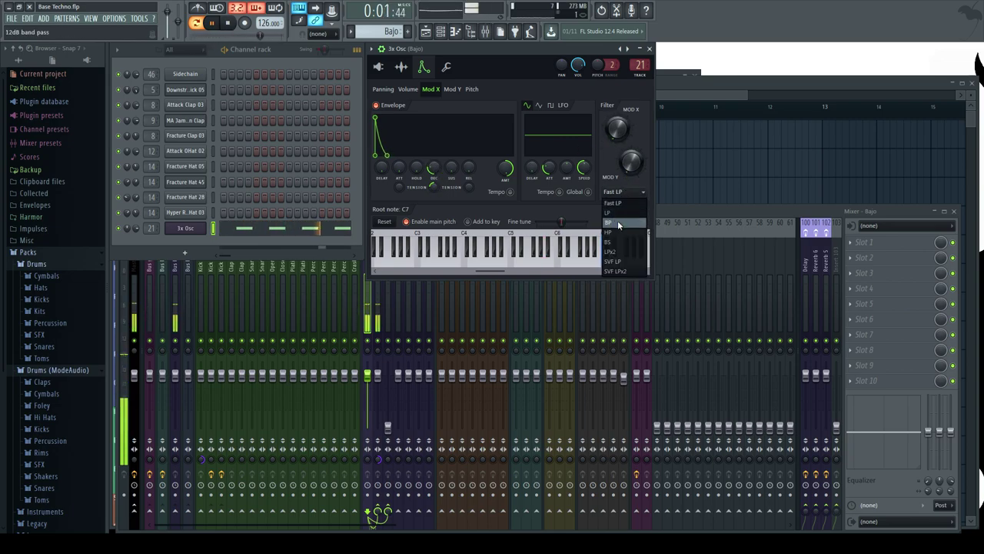
left_click(611, 252)
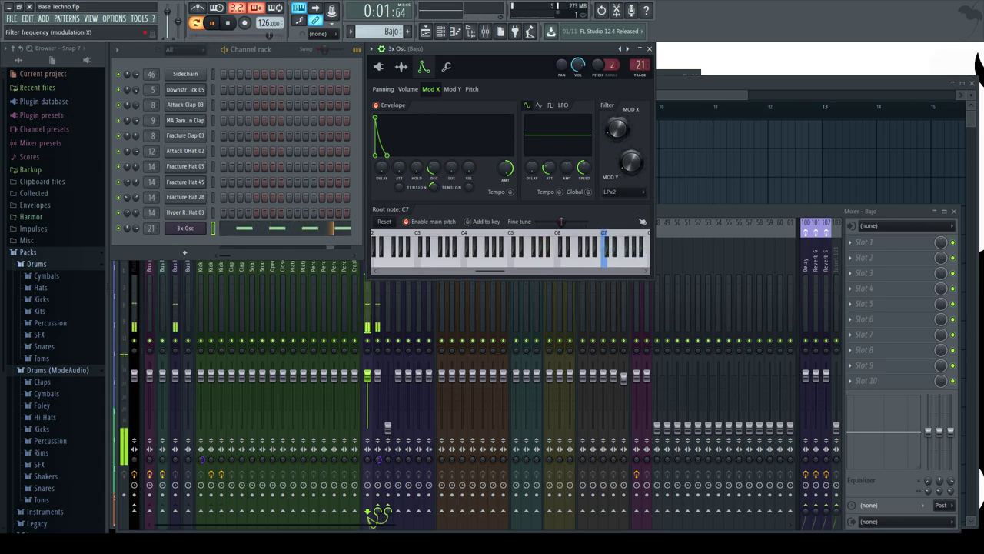
Enable the 3x Osc's volume envelope and shape it with instant attack, no hold, a short curved decay and no sustain.
left_click(408, 89)
key("space")
left_click_drag(399, 168, 404, 172)
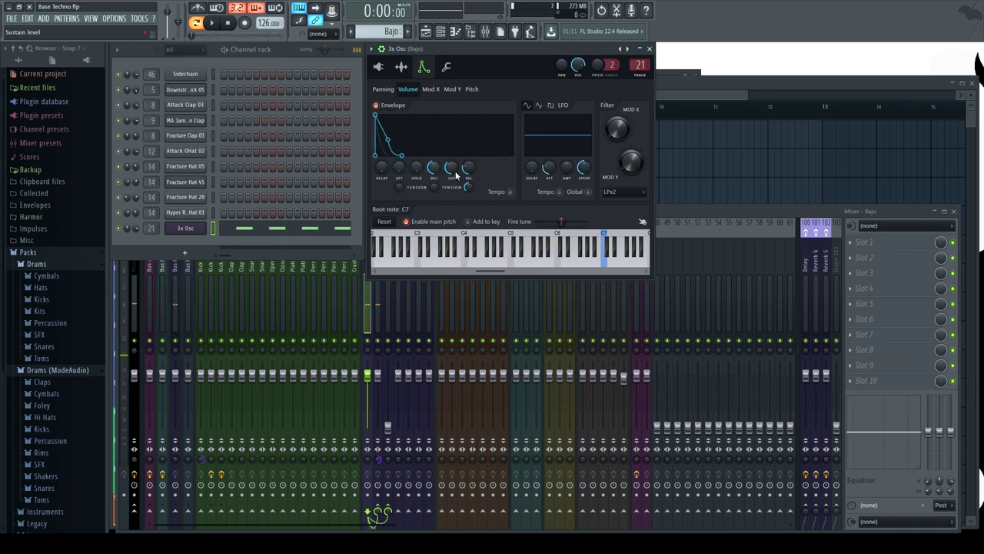
key("space")
left_click_drag(469, 169, 434, 197)
Add Fruity Blood Overdrive to slot 2 of the Bajo mixer track and set its PreAmp to about 0.34.
left_click(559, 253)
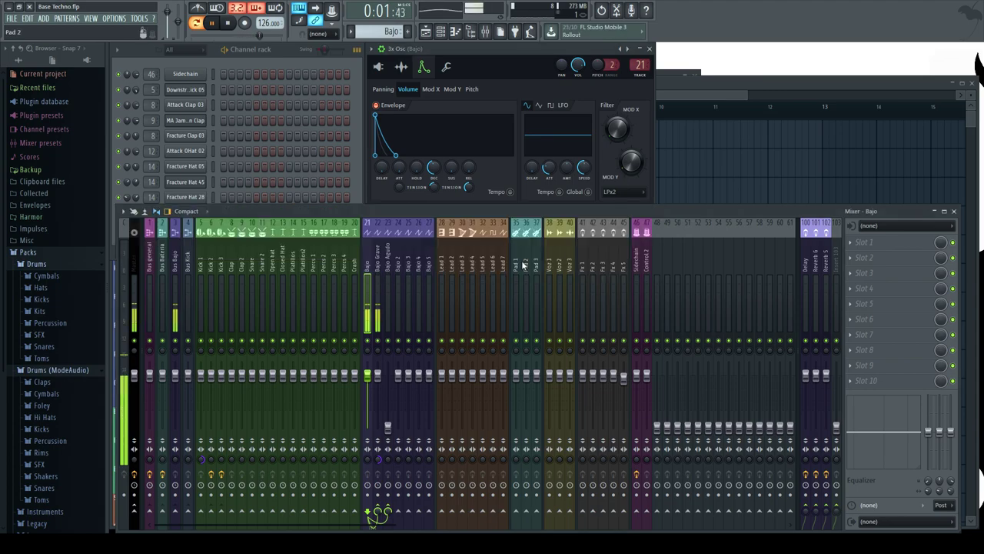
left_click(859, 260)
left_click(857, 123)
key("space")
mouse_move(374, 181)
left_mouse_down()
mouse_move(374, 192)
mouse_move(376, 165)
left_mouse_up()
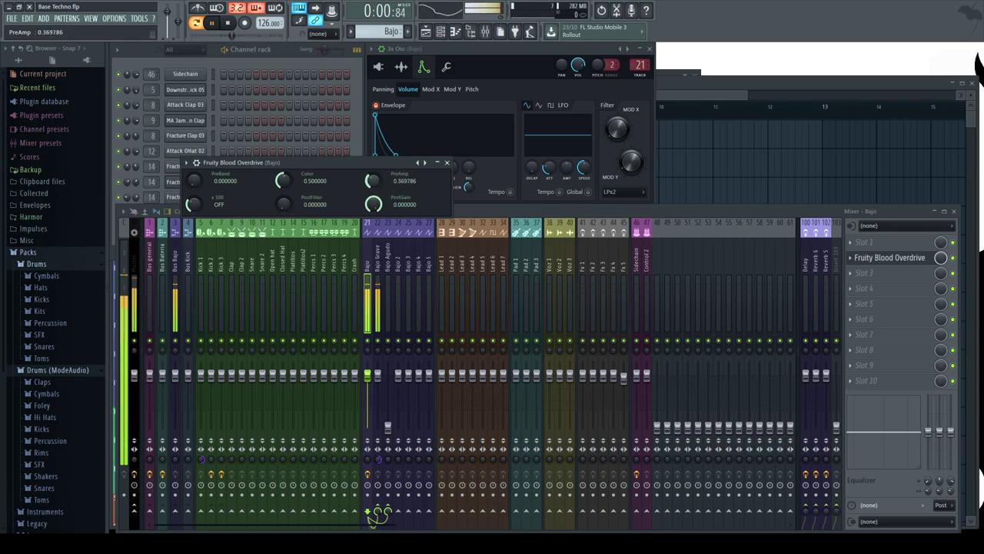
key("space")
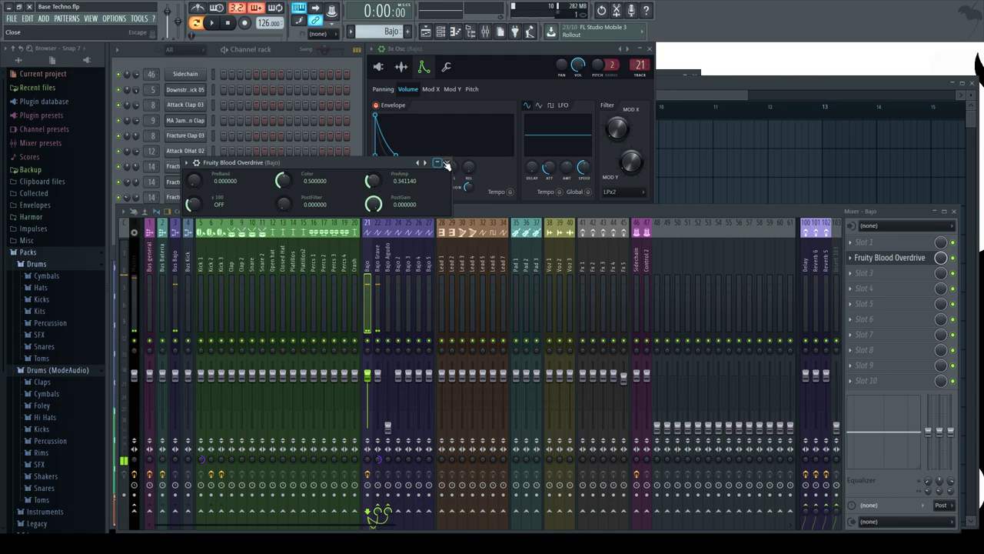
left_click(447, 162)
Place four consecutive Bajo pattern clips on the Bajo 1 playlist track, filling bars 1 to 4.
left_click(526, 61)
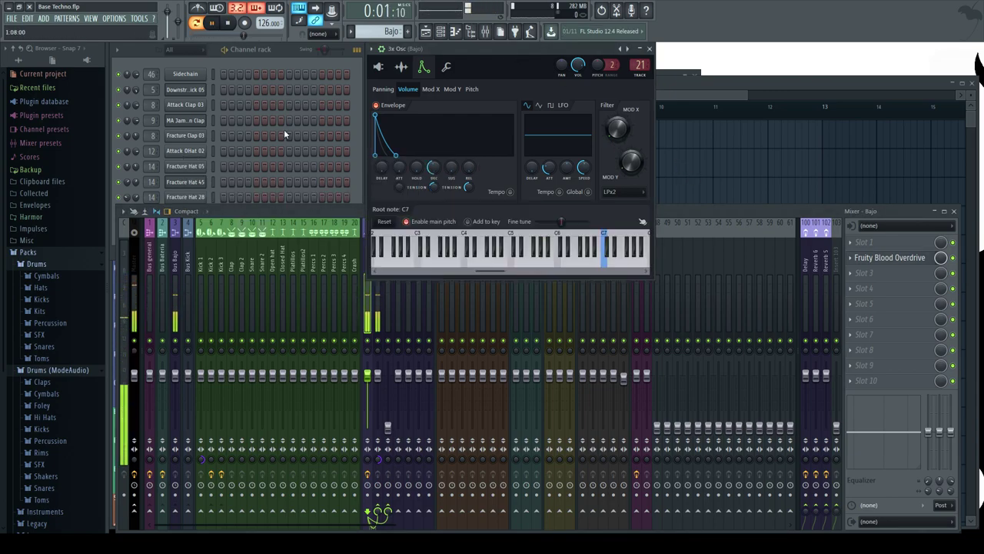
left_click(287, 53)
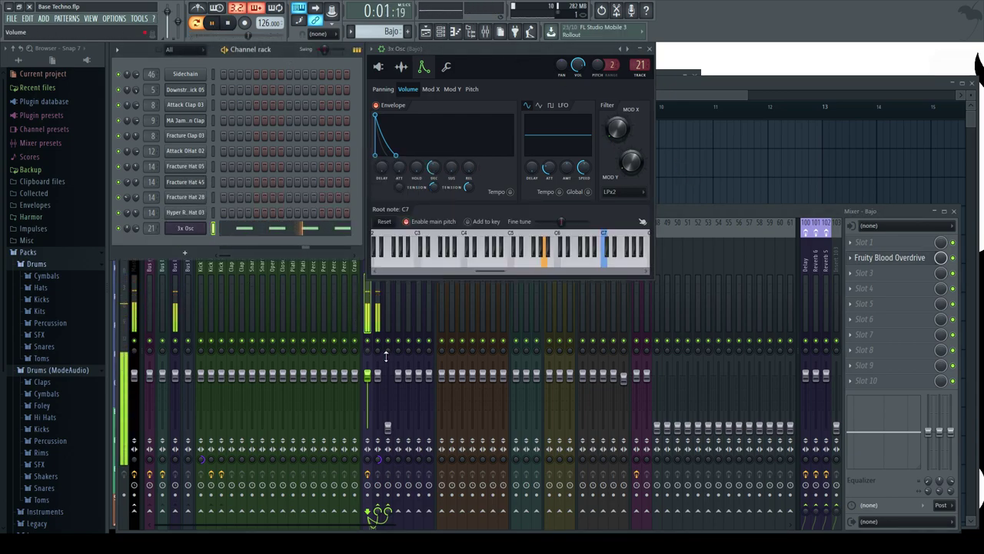
key("space")
key("F5")
scroll(220, 402, "down", 2)
left_click_drag(196, 362, 399, 362)
key("F6")
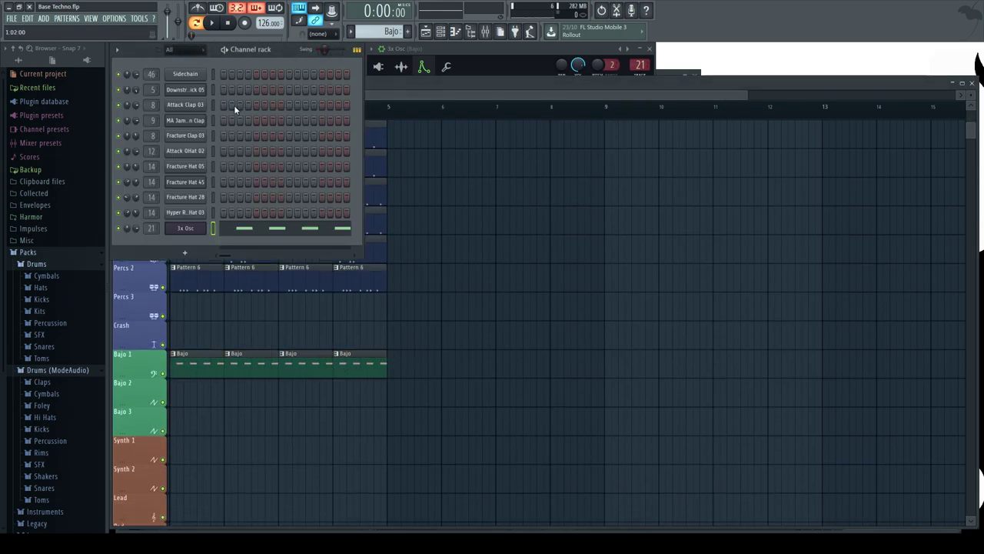
right_click(136, 229)
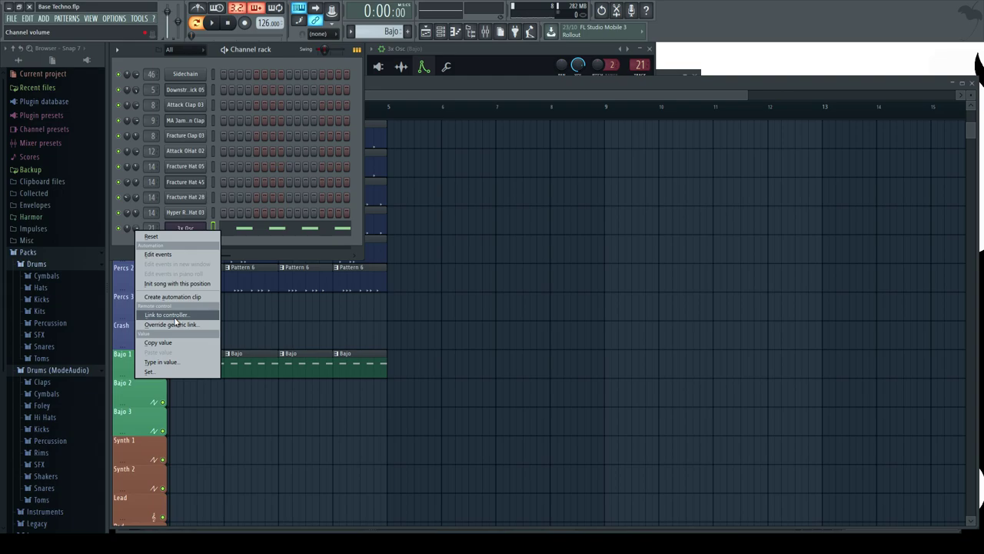
left_click(504, 309)
Play the song in song mode with the bass mixer tracks soloed and check their levels.
left_click(287, 63)
key("F9")
key("space")
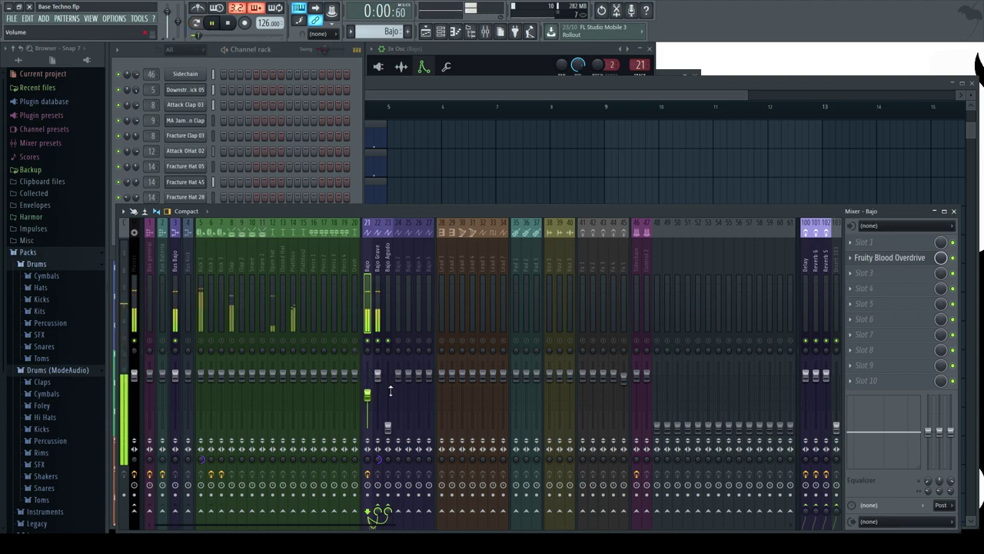
key("space")
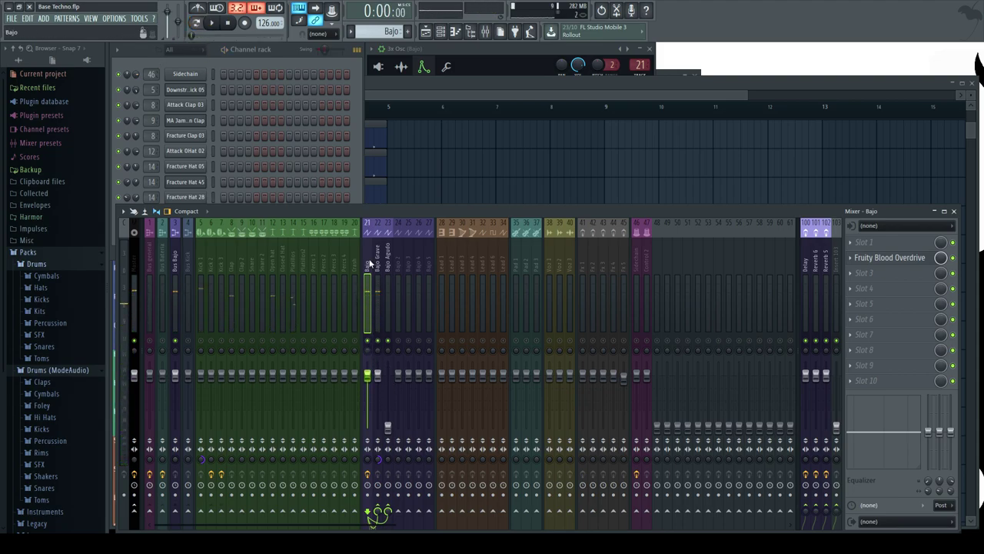
key("space")
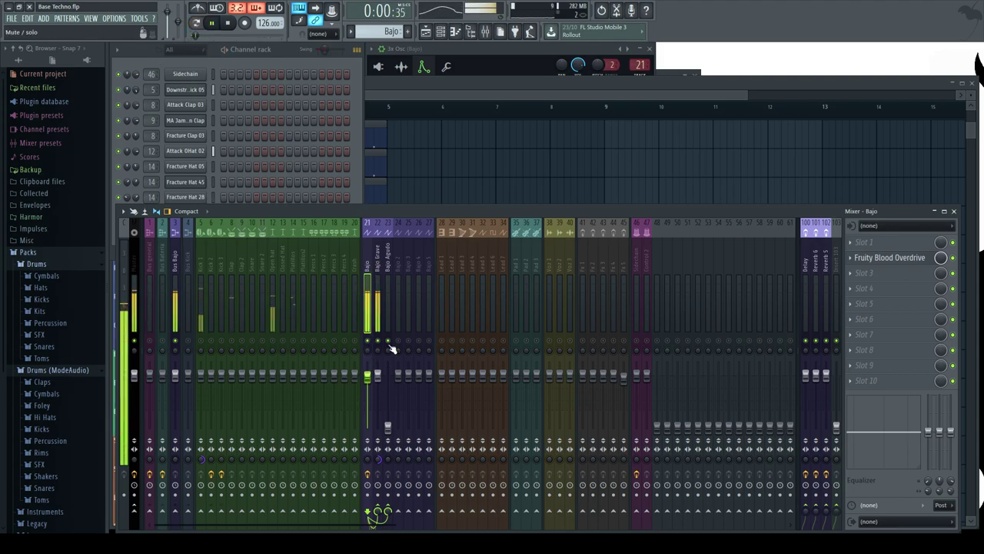
Link the 3x Osc channel volume to the Peak ctrl - Peak internal controller with the Inverted mapping formula.
left_click(279, 49)
right_click(136, 227)
left_click(161, 315)
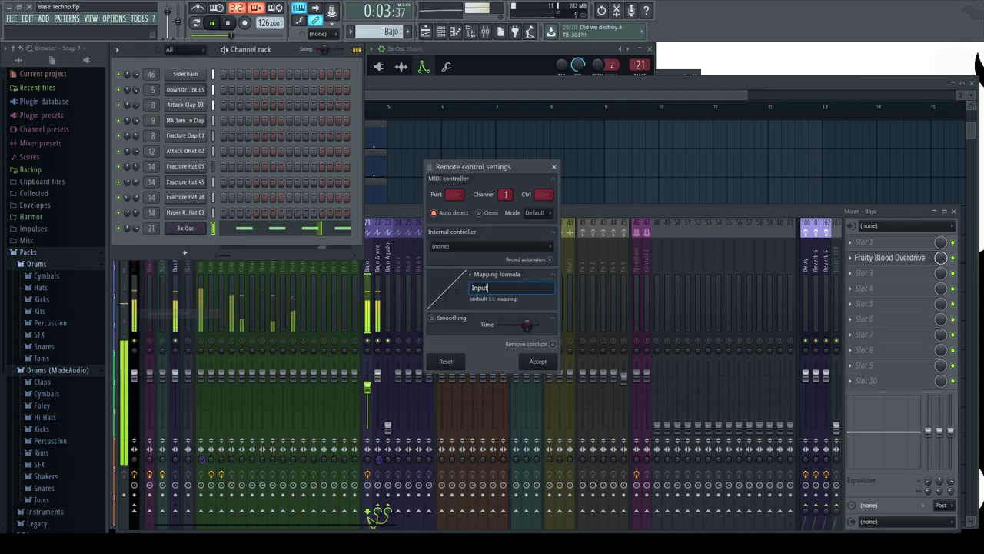
left_click(492, 246)
left_click(451, 293)
left_click(471, 276)
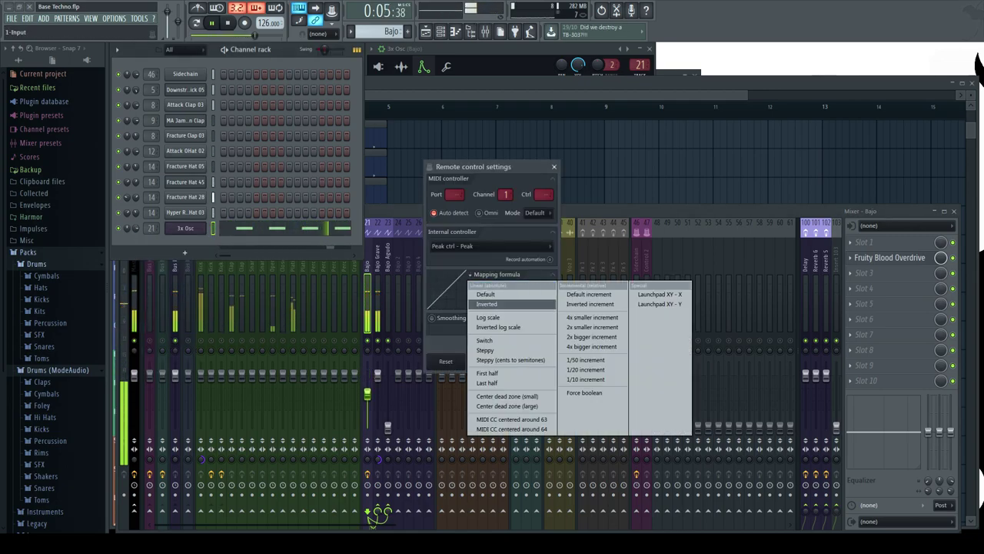
left_click(487, 305)
left_click(538, 362)
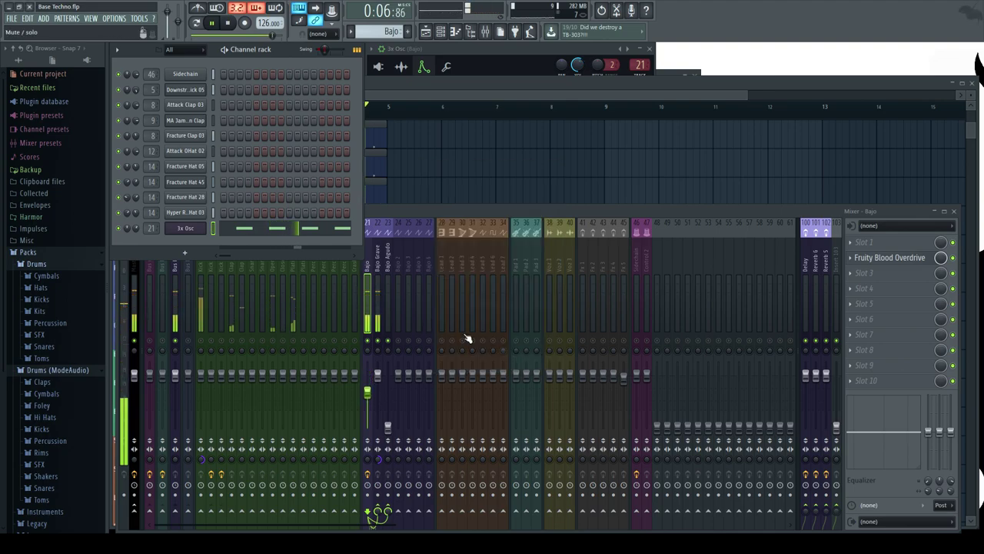
Shape the Bajo Grave mixer track's equalizer, cutting 15 Hz by 18 dB and lowering the mid and high bands.
left_click(378, 258)
key("space")
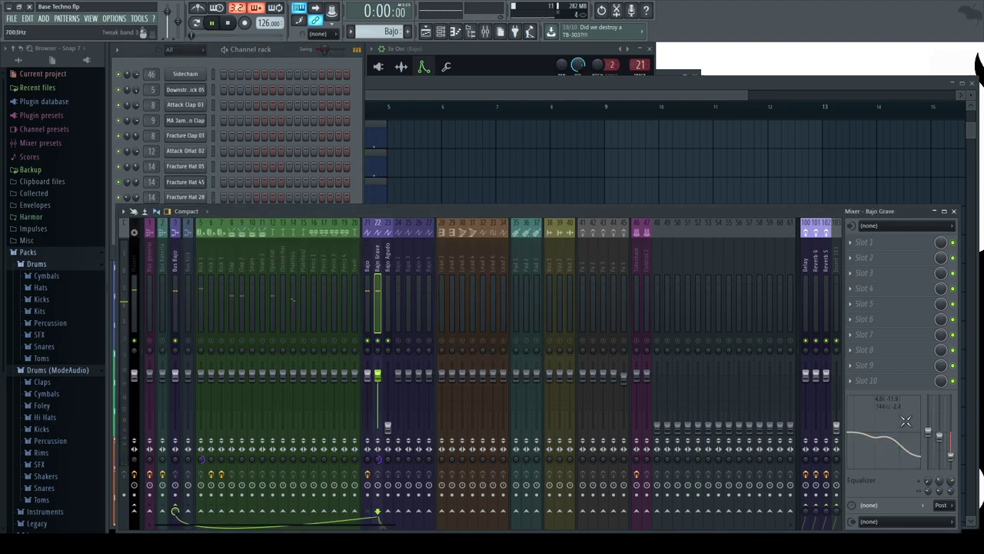
key("space")
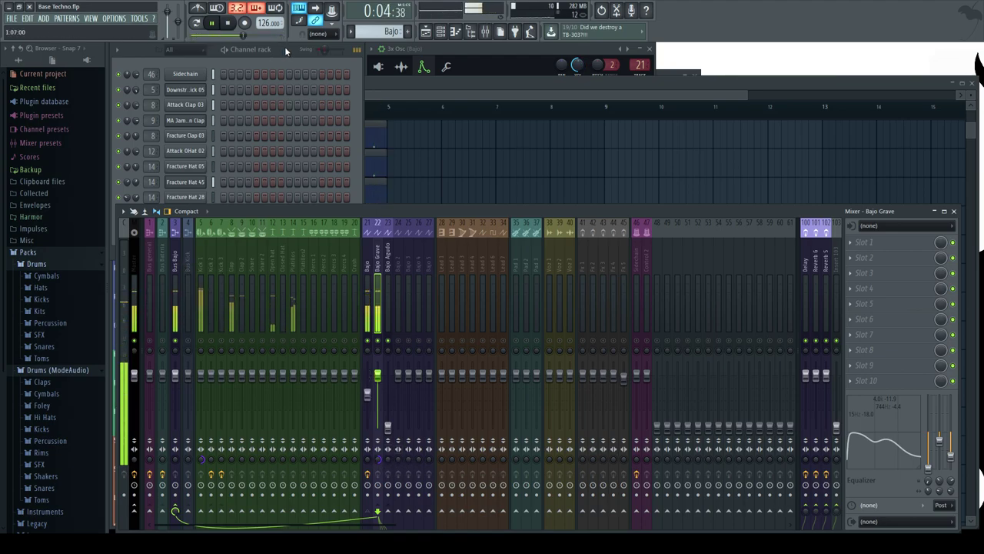
key("space")
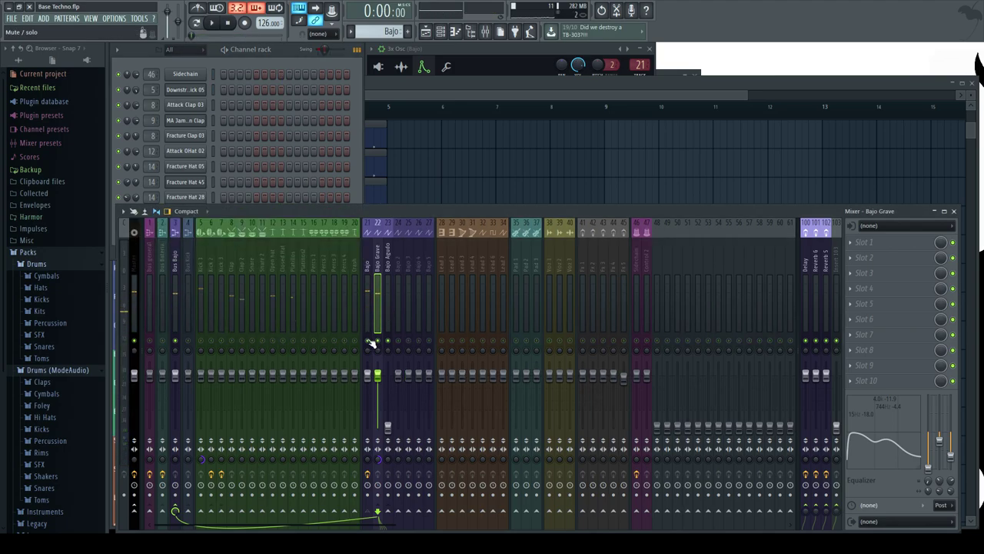
Open the Downstream Kick 05 channel's settings and set its maximum polyphony to 1.
left_click(189, 91)
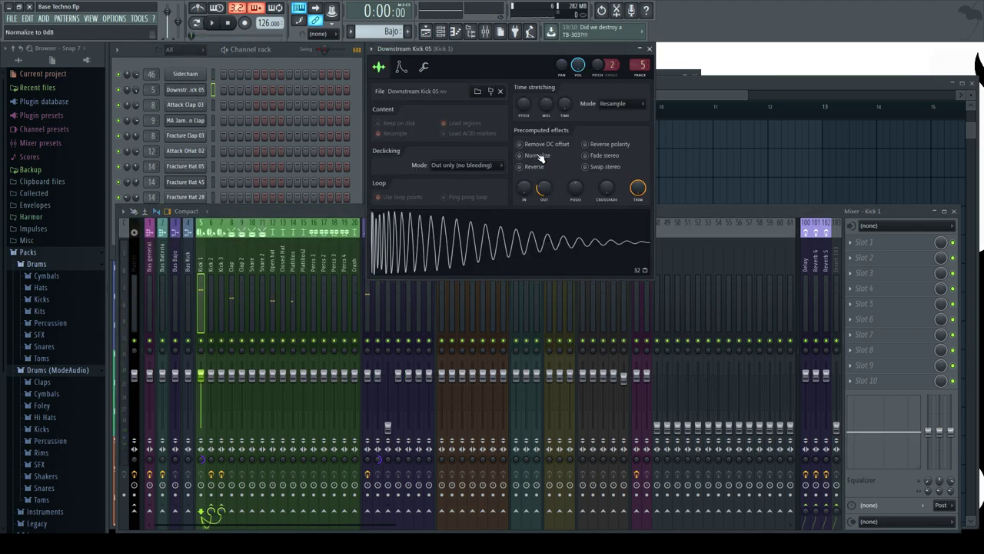
left_click(423, 67)
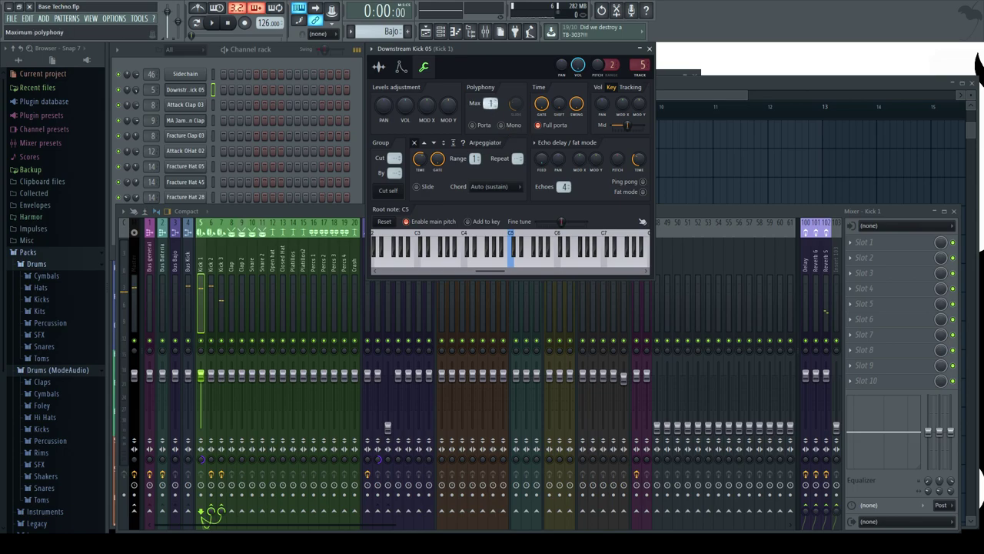
Play the song with the bass muted and only the Kick 1 and Kick 2 mixer tracks soloed with their bus.
key("space")
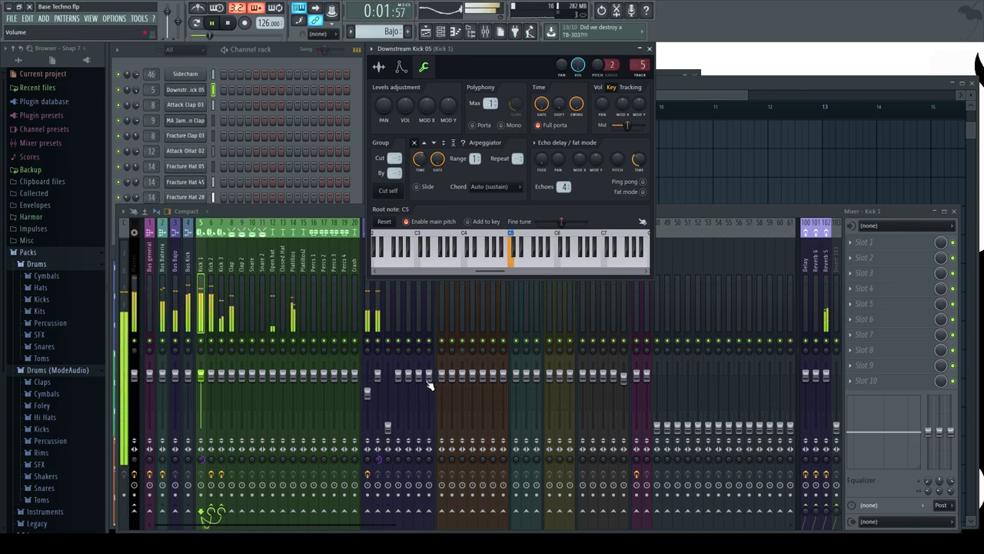
left_click(368, 348)
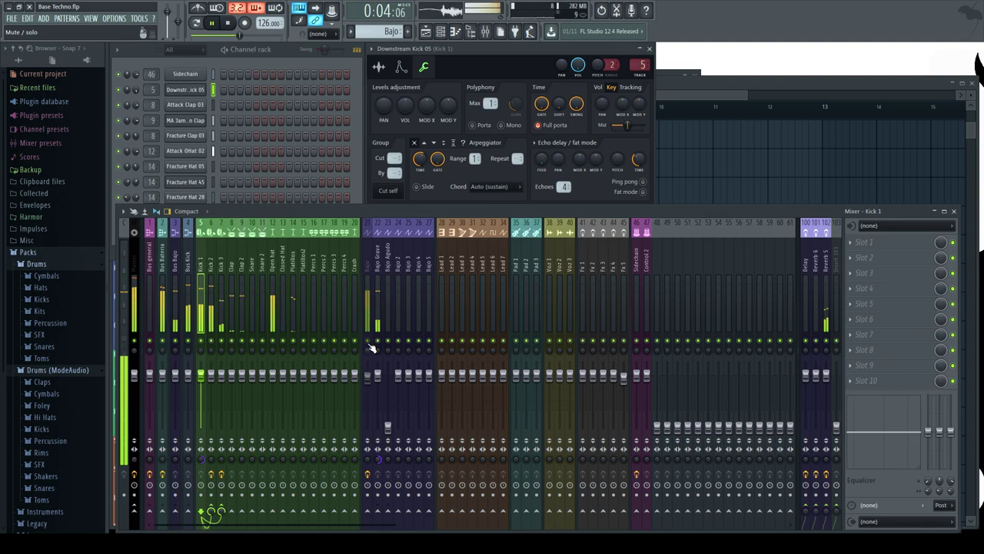
right_click(205, 345)
left_click_drag(212, 342, 221, 343)
left_click(211, 341)
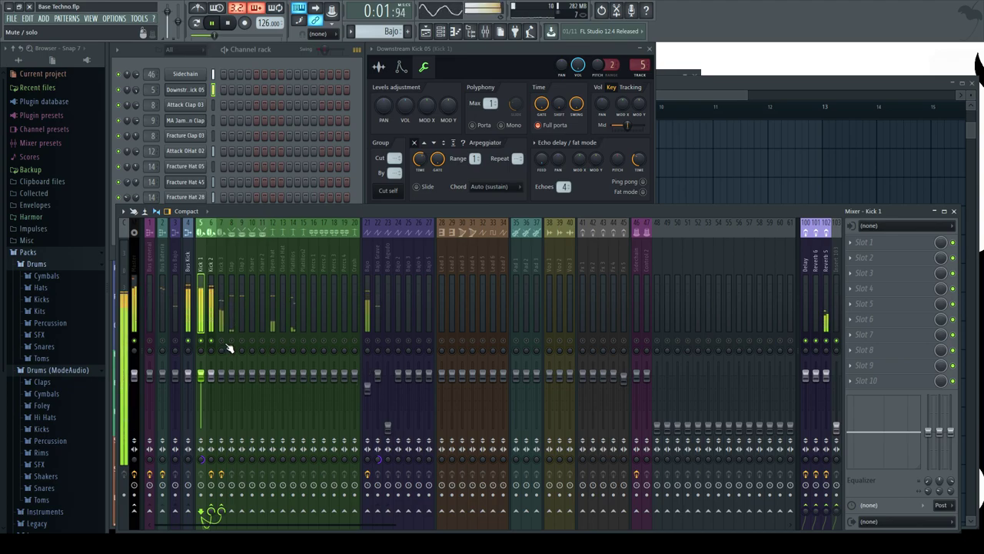
Lower bands 2, 3 and 4 of the Kick 2 track's Fruity parametric EQ 2 while the soloed kicks play.
left_click(209, 254)
key("space")
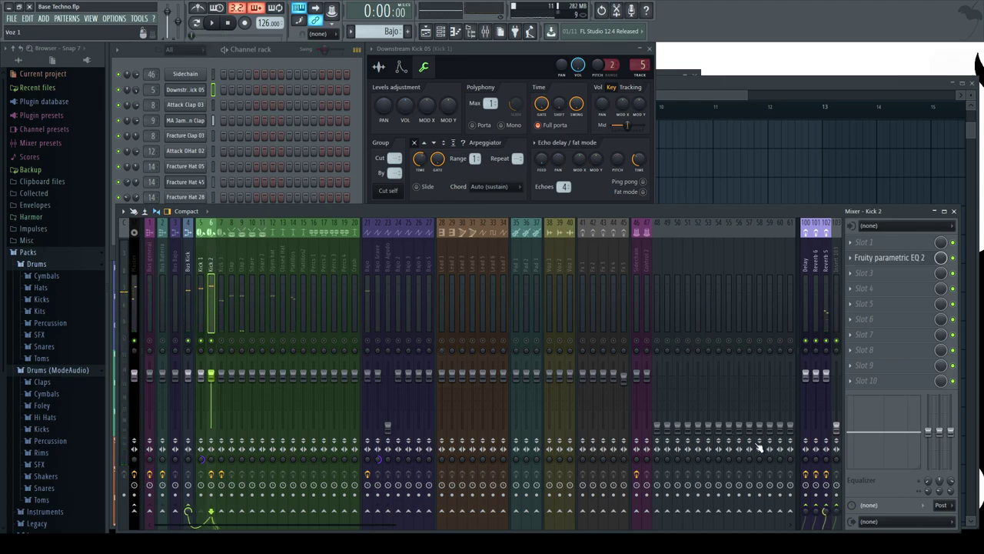
key("space")
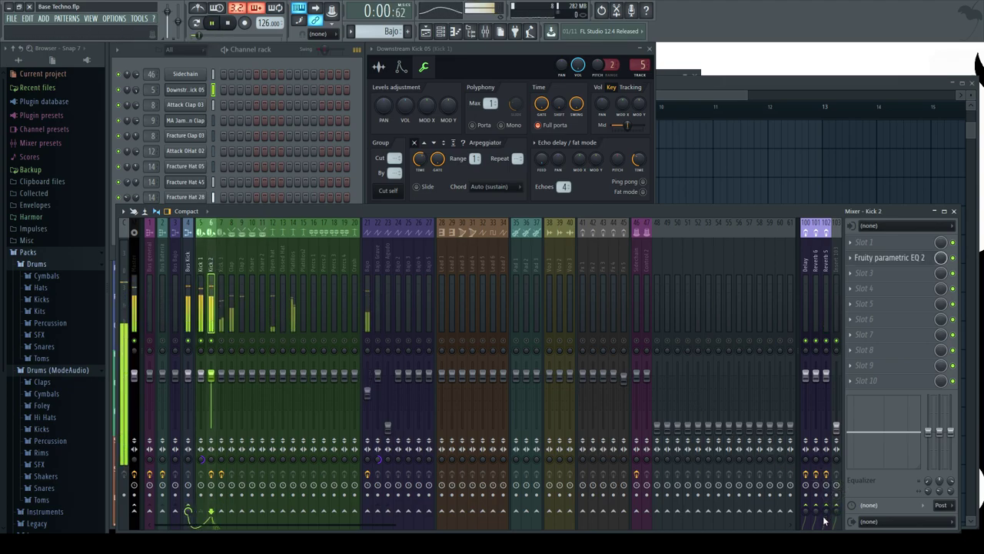
left_click(279, 49)
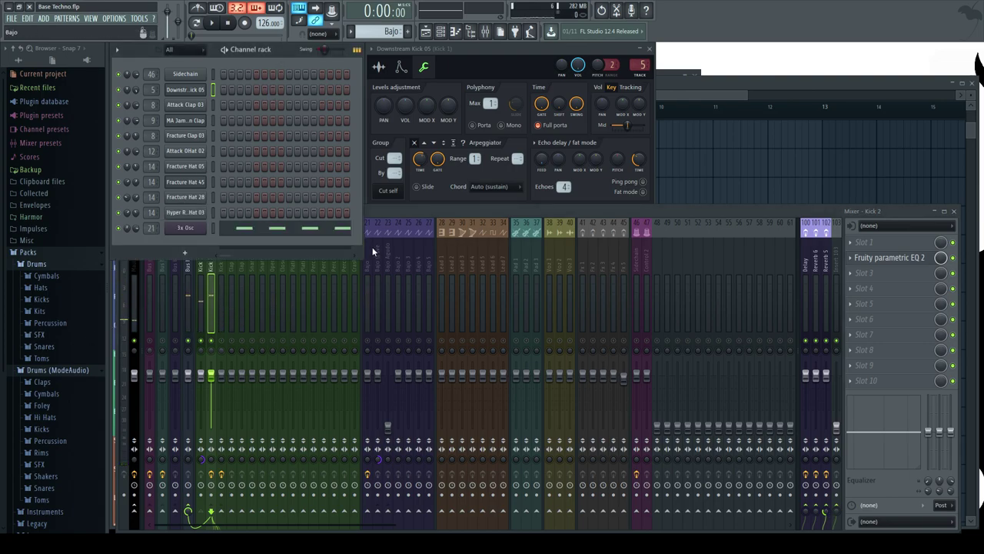
left_click(409, 216)
key("space")
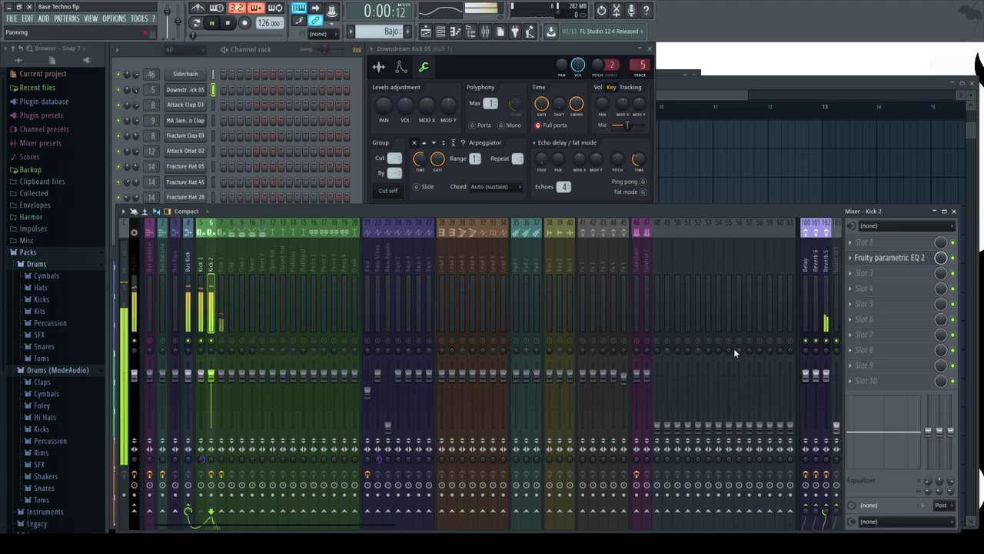
left_click(892, 258)
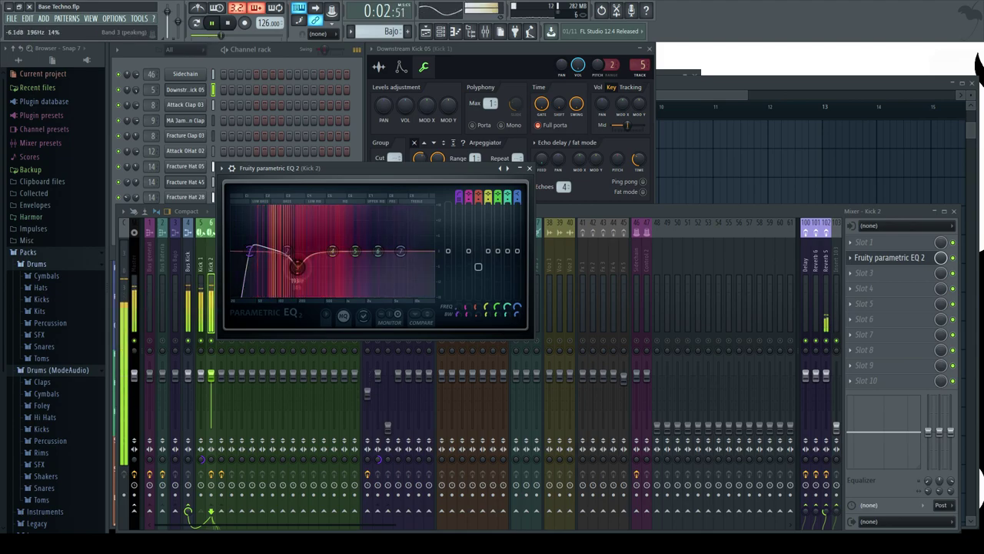
mouse_move(299, 251)
left_mouse_down()
mouse_move(342, 263)
mouse_move(269, 258)
mouse_move(286, 254)
left_mouse_up()
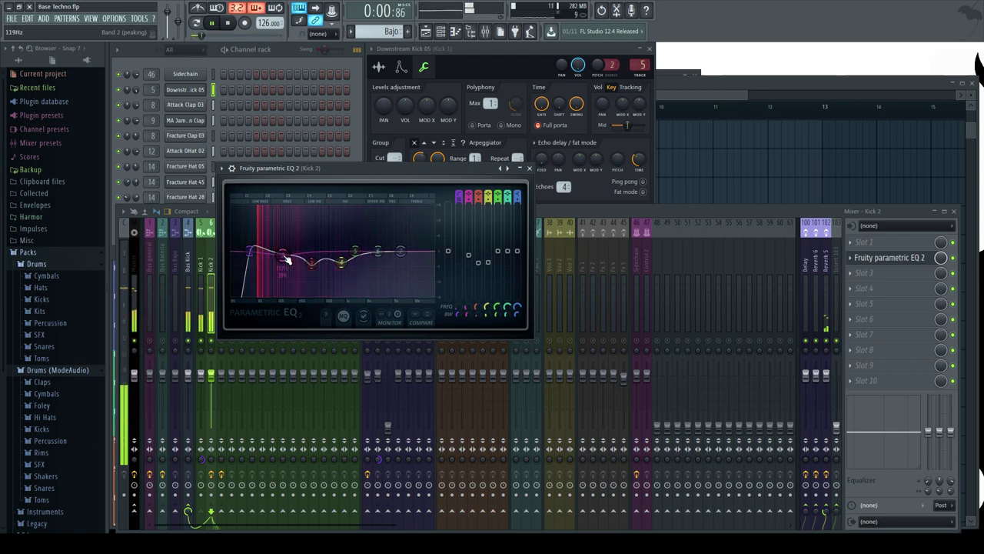
Compare the bass tracks with the kicks during playback, close the Kick 2 equalizer and mute the Kick 2 mixer track.
left_click_drag(555, 211, 549, 212)
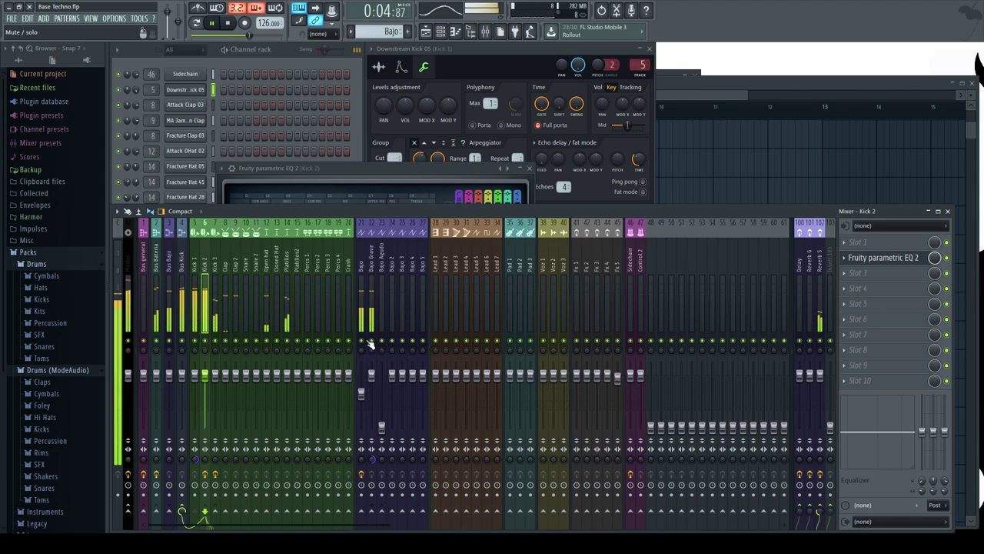
right_click(362, 341)
mouse_move(207, 343)
left_mouse_down()
mouse_move(147, 350)
mouse_move(143, 341)
left_mouse_up()
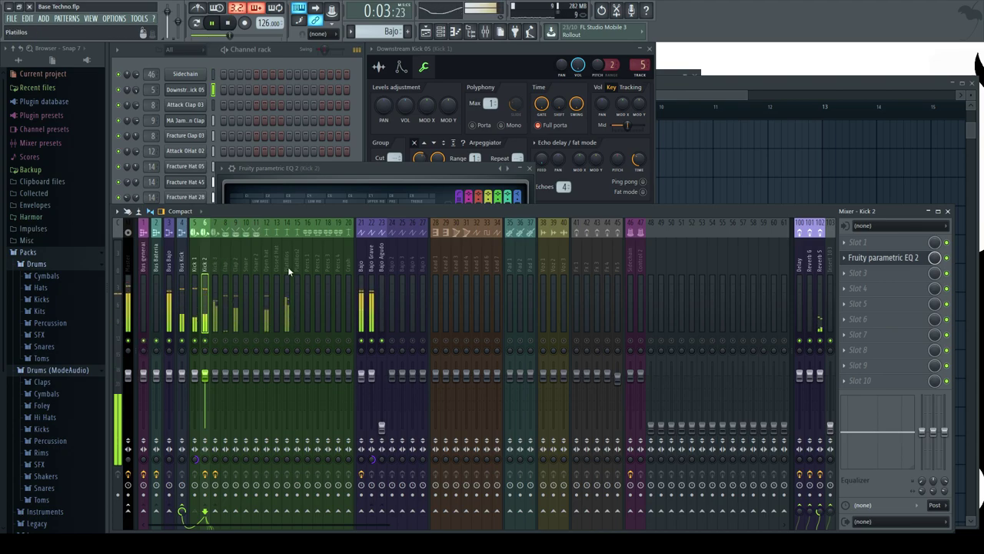
left_click_drag(484, 162, 590, 141)
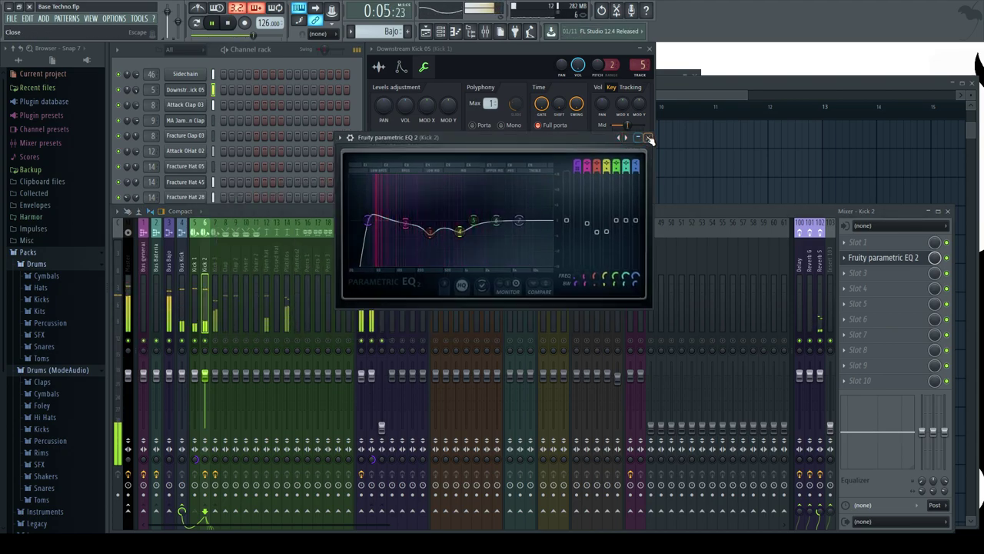
left_click(649, 137)
left_click(366, 341)
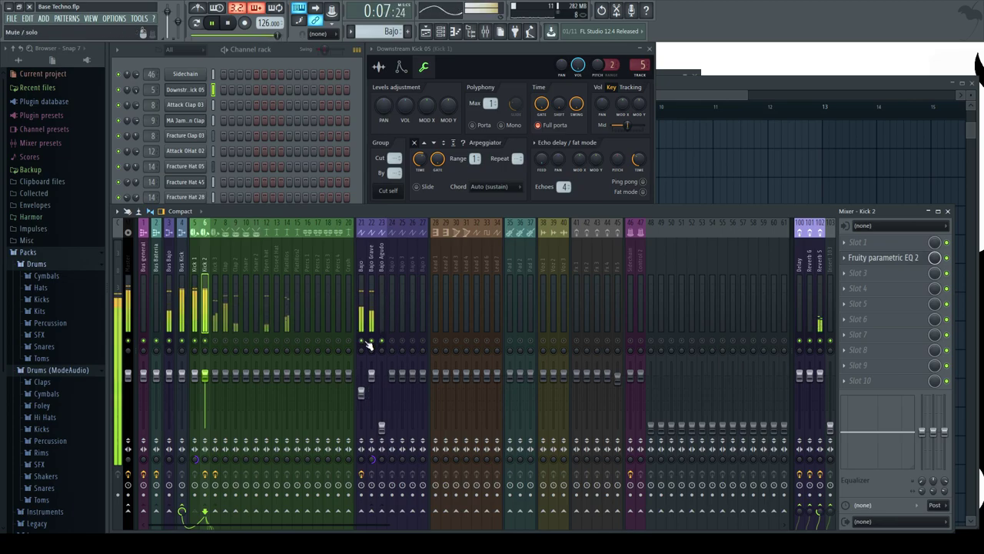
left_click(205, 343)
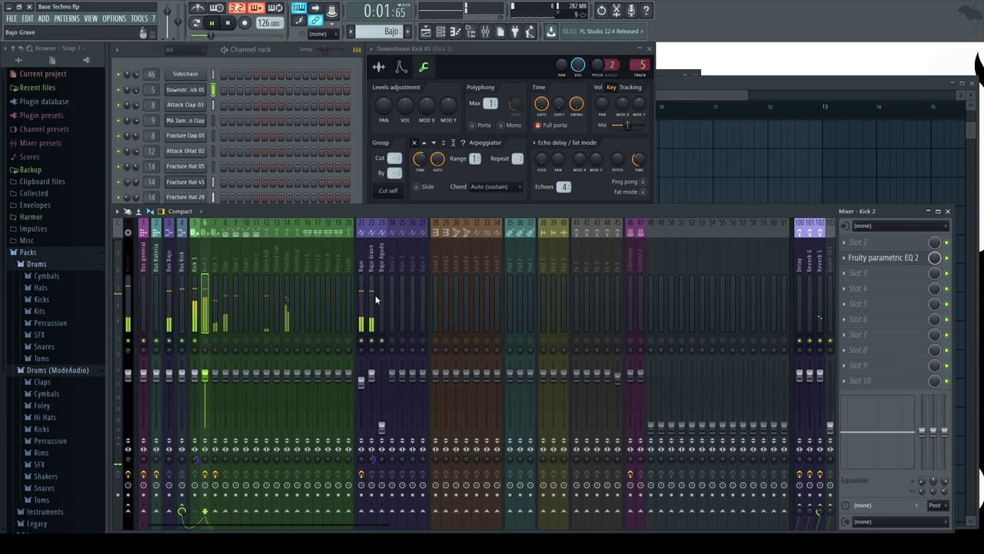
Raise the frequency of the low band in the Bajo Grave mixer track's equalizer.
left_click(363, 259)
left_click(372, 262)
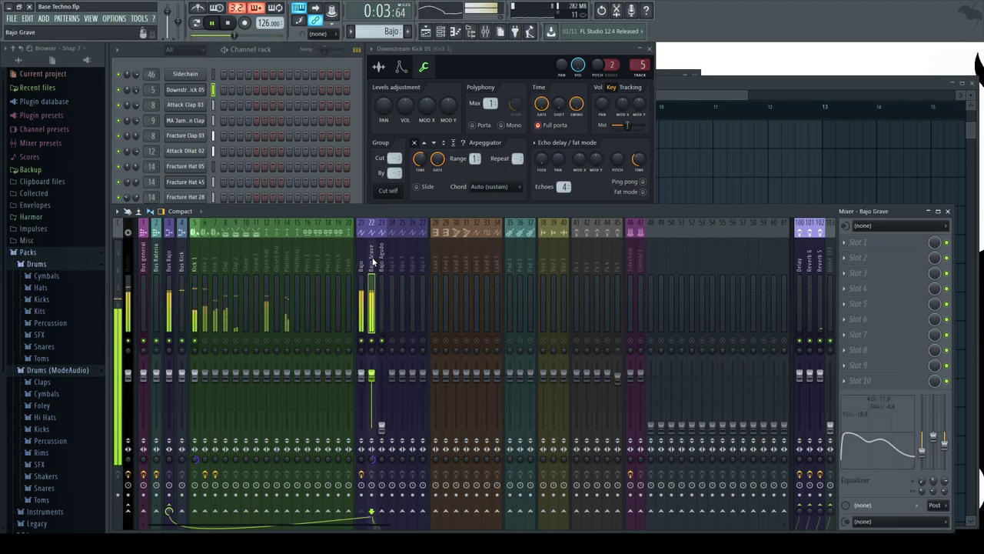
key("space")
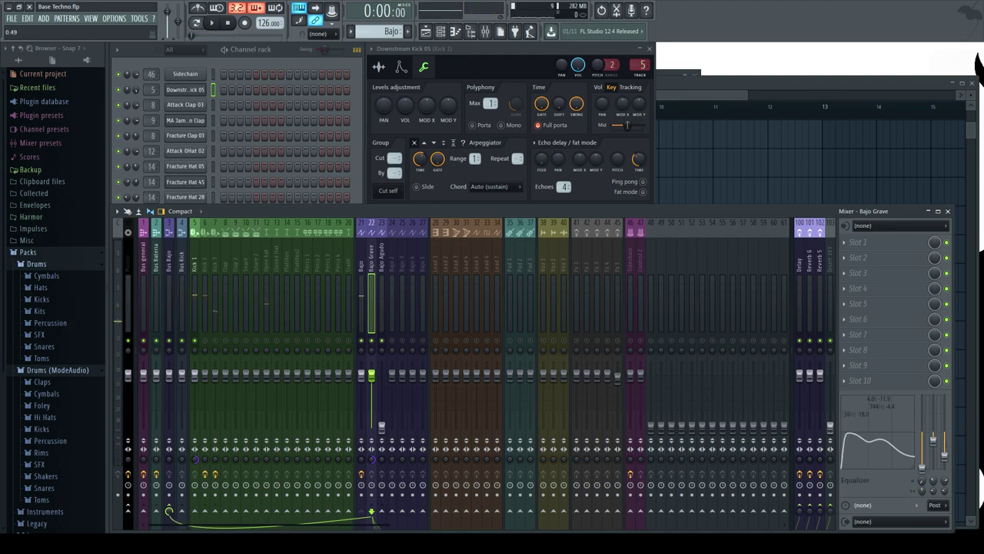
Solo both kicks in playback and move bands 2 and 3 of Kick 2's parametric EQ up in level and frequency.
key("space")
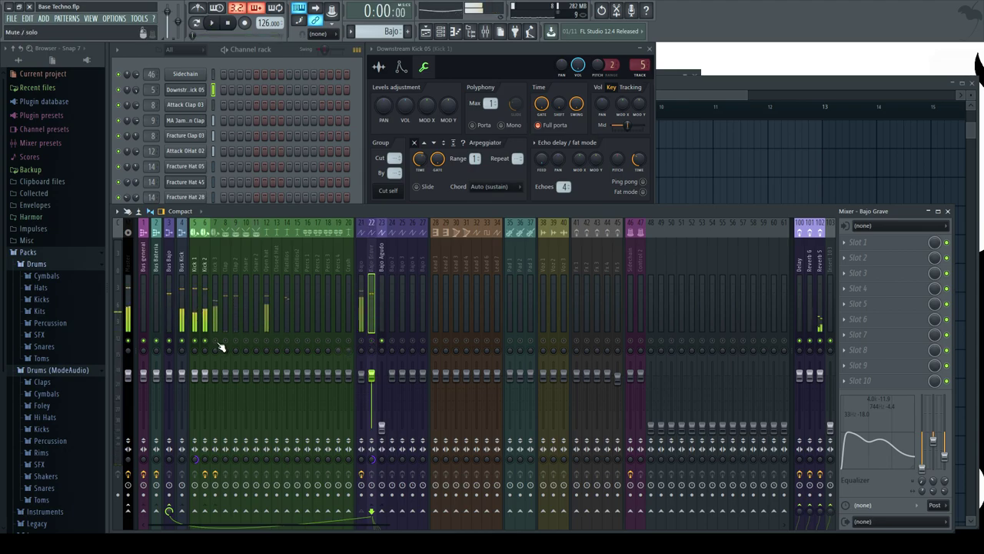
left_click(204, 263)
left_click(195, 264)
left_click(205, 264)
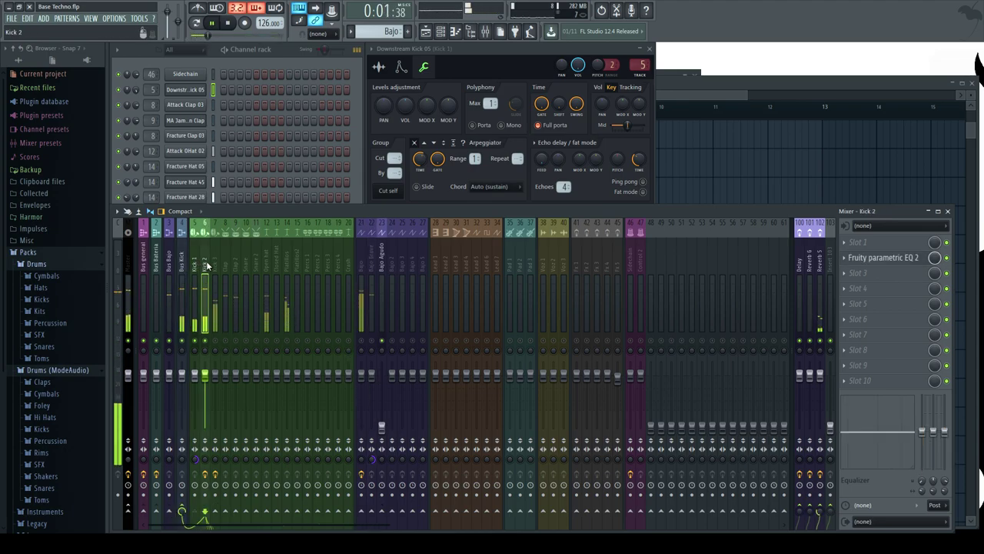
left_click(880, 258)
left_click_drag(406, 223, 442, 222)
key("space")
Open the Kicks folder of the Drums (ModeAudio) pack at the Downstream Kick samples.
left_click(279, 49)
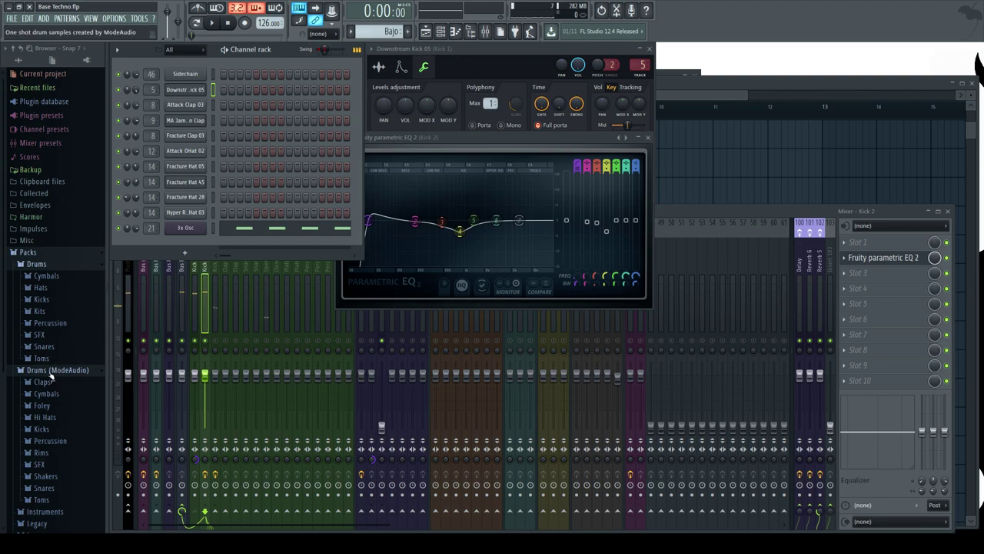
left_click(37, 264)
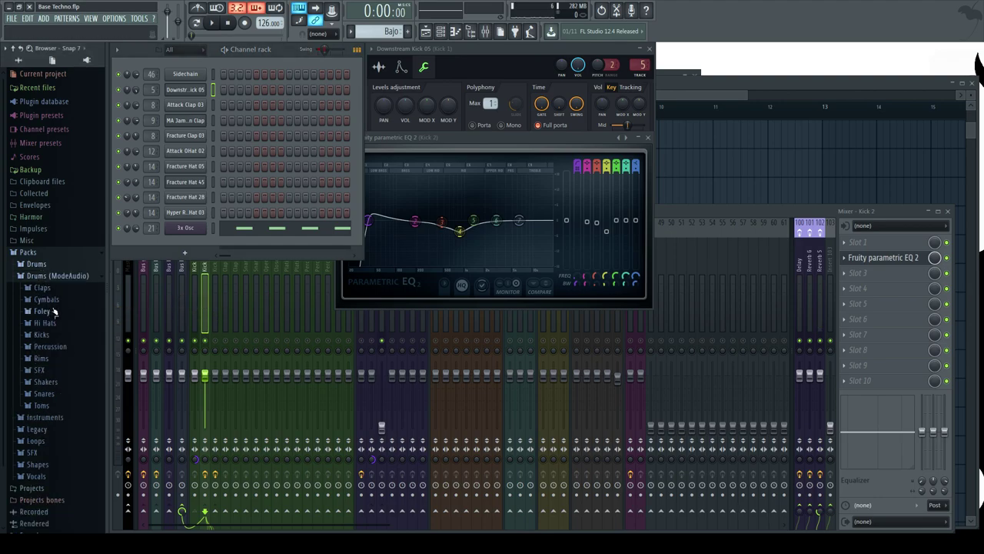
left_click(53, 339)
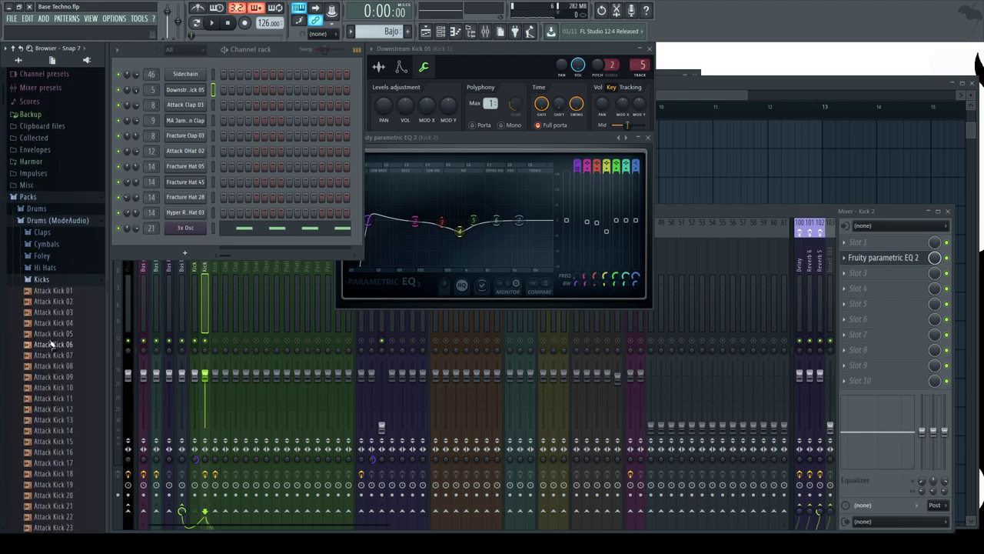
scroll(51, 340, "down", 20)
scroll(49, 341, "down", 8)
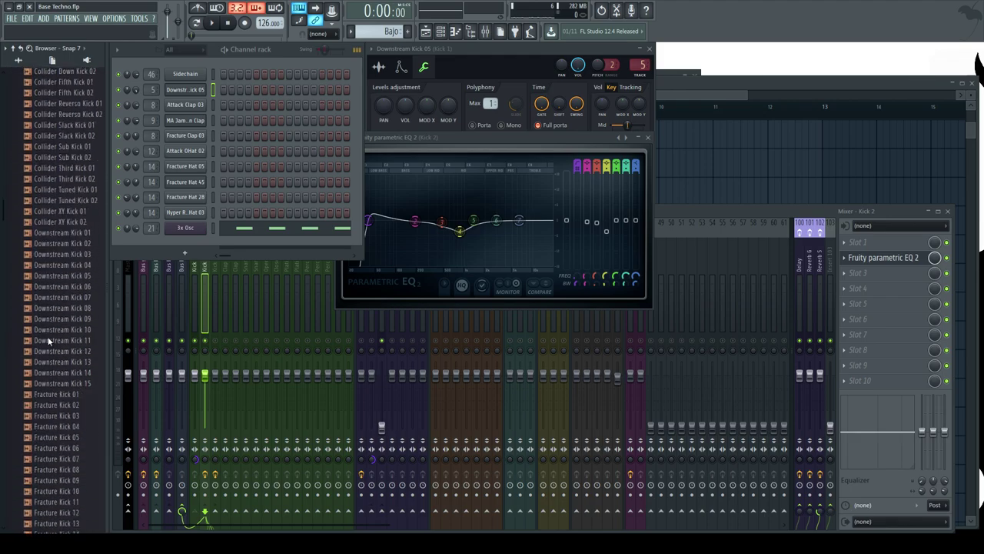
Audition the Downstream Kick samples and replace the Downstream Kick 05 channel's sample with Downstream Kick 12.
left_click(77, 193)
left_click(79, 183)
left_click(81, 172)
left_click(84, 162)
left_click(78, 204)
left_click(79, 215)
left_click(81, 237)
left_click(75, 248)
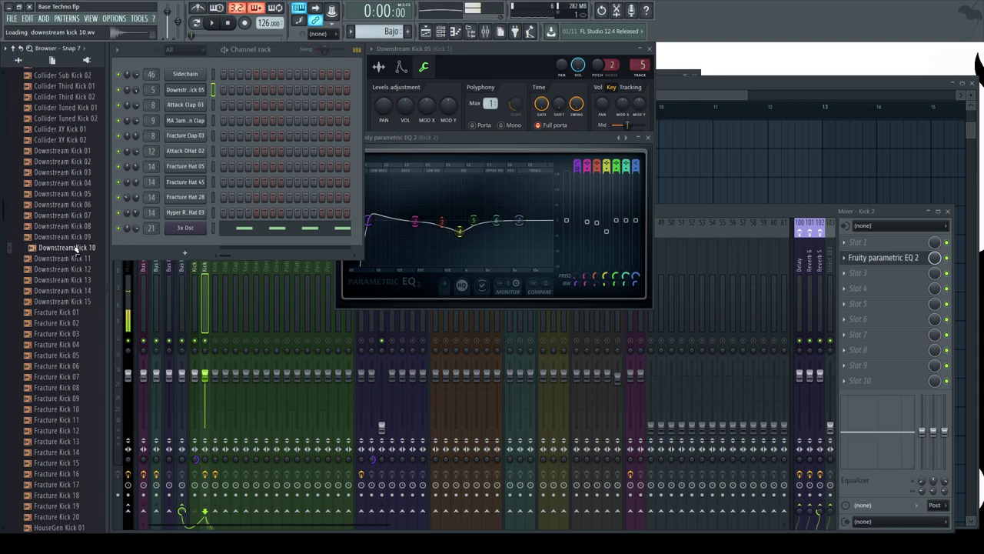
key("space")
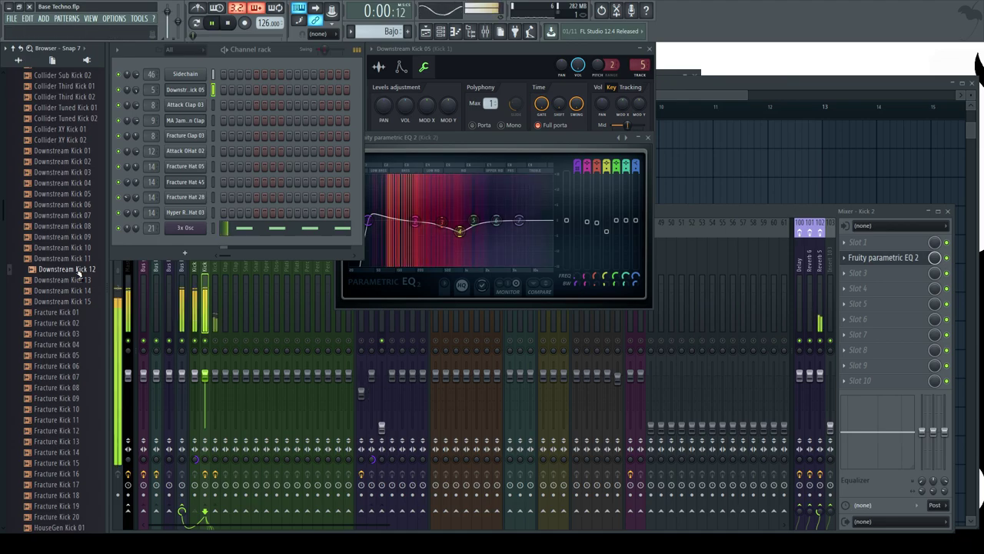
left_click_drag(79, 273, 185, 91)
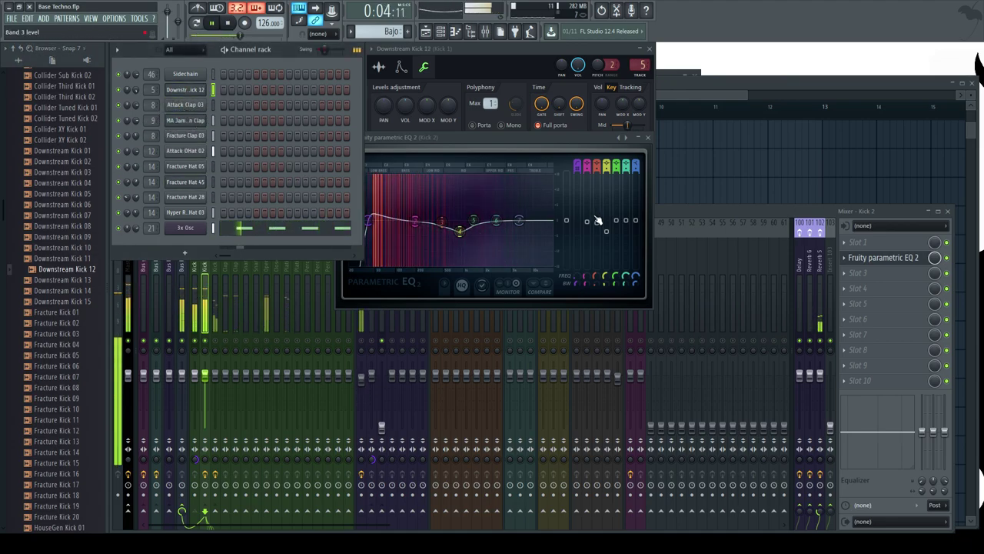
Unmute the Kick 3 mixer track and adjust its equalizer's high band to a cut of 11.4 dB.
left_click(681, 213)
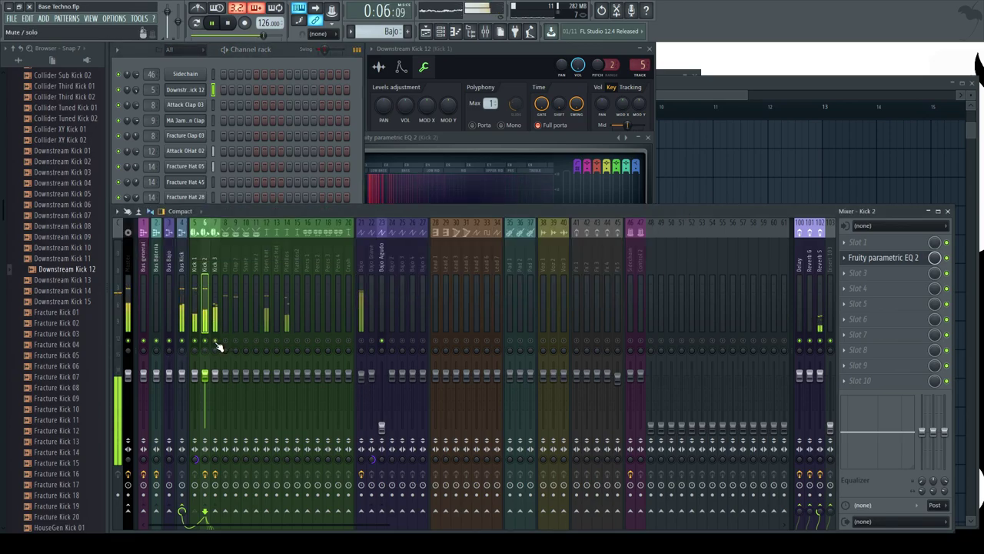
left_click(219, 266)
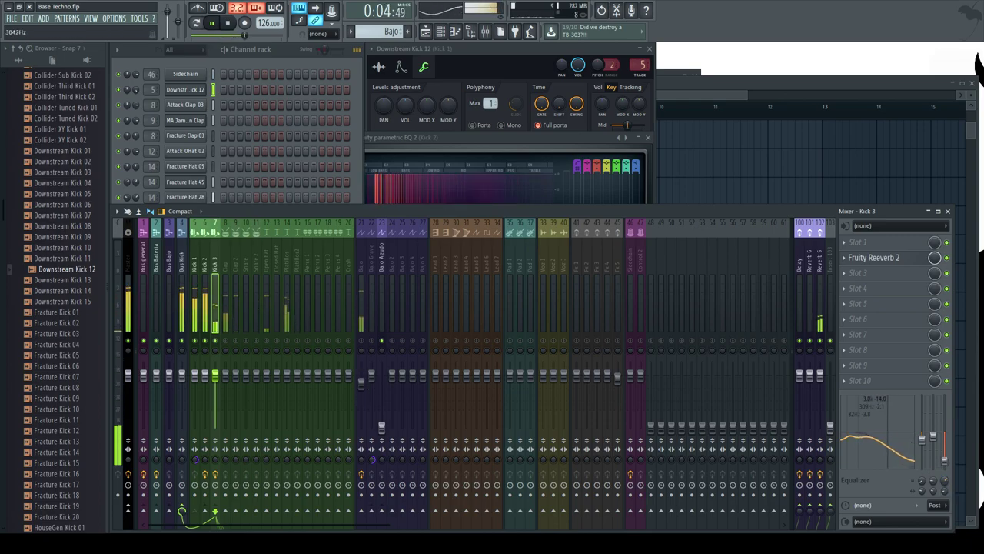
key("space")
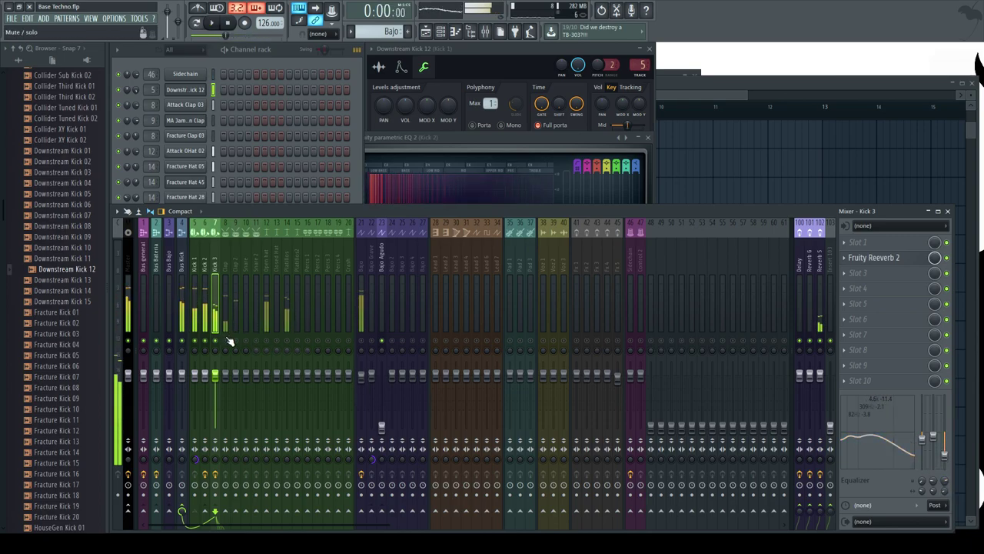
Play the song with all mixer tracks unmuted and collapse the browser's open sample folders.
key("space")
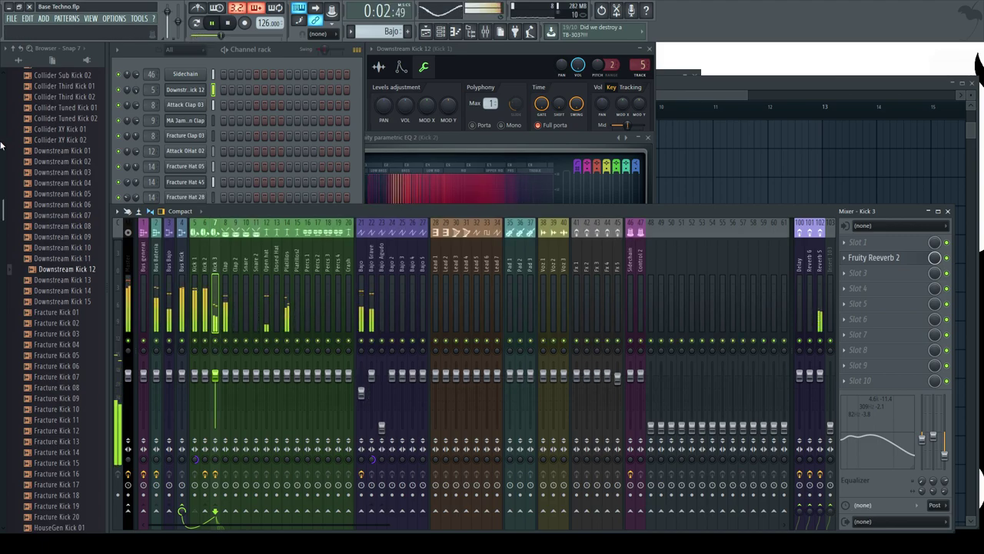
left_click(21, 61)
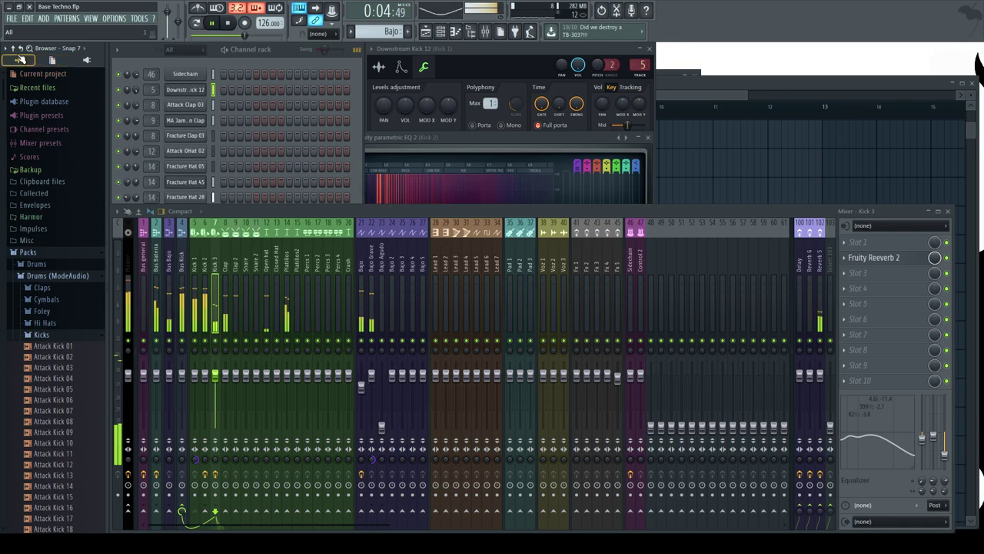
left_click(22, 61)
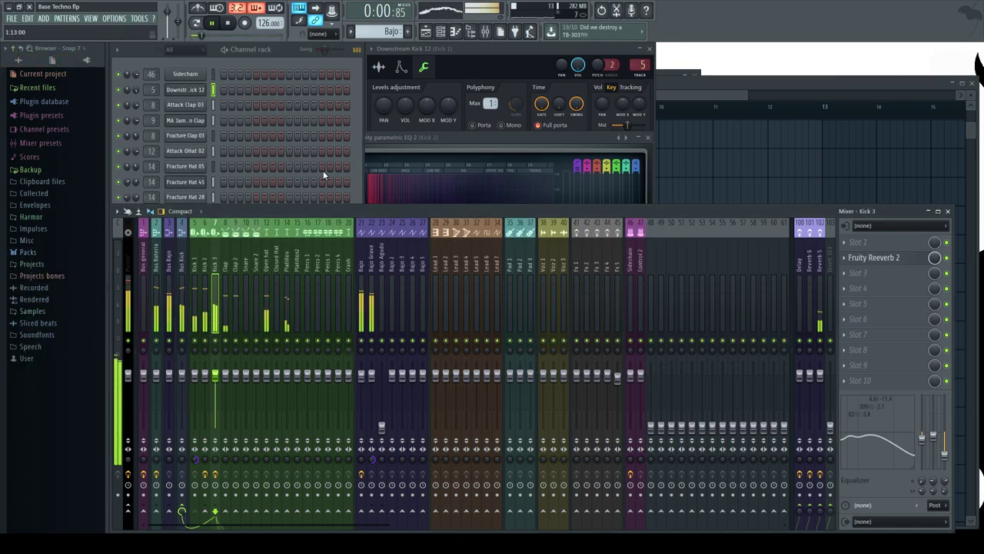
left_click(281, 49)
key("space")
right_click(191, 231)
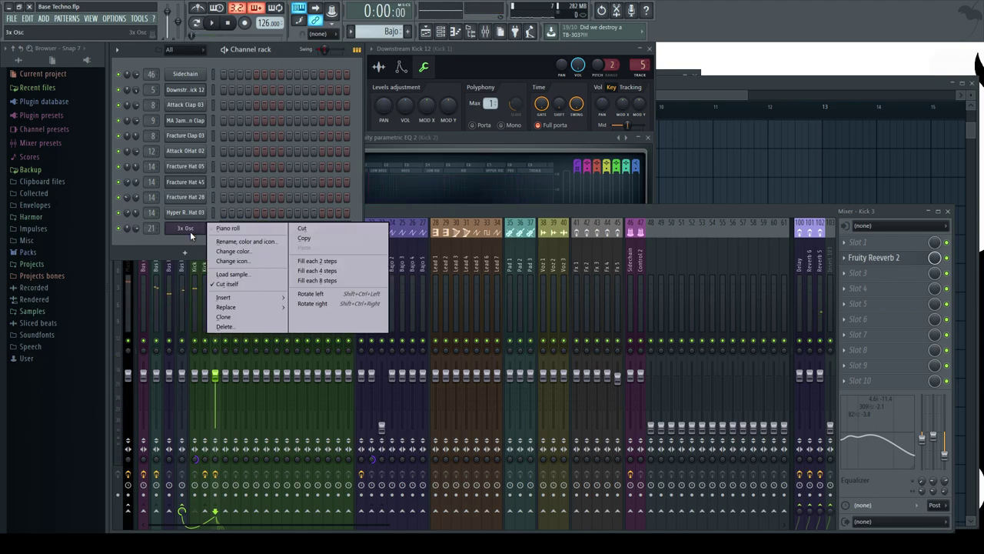
mouse_move(254, 297)
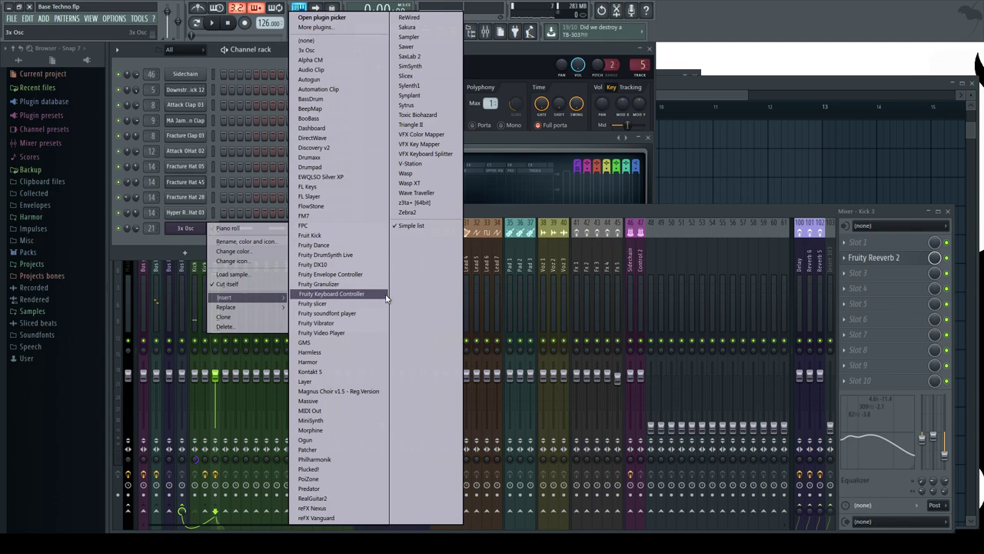
left_click(447, 212)
Play the arrangement and temporarily lower the Kick 1 and Kick 2 mixer faders to compare the kick layers.
left_click(705, 80)
scroll(468, 325, "down", 3)
scroll(377, 333, "up", 5)
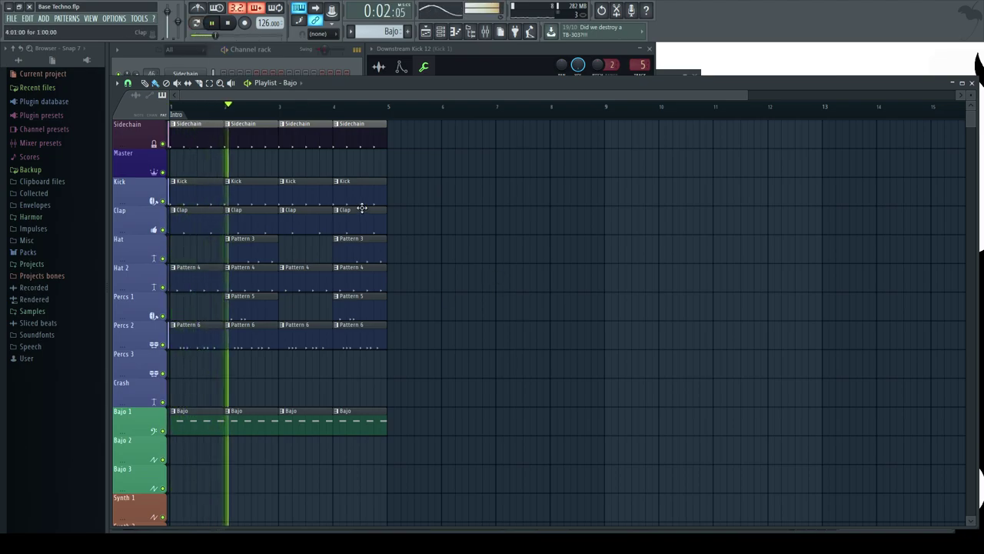
key("F9")
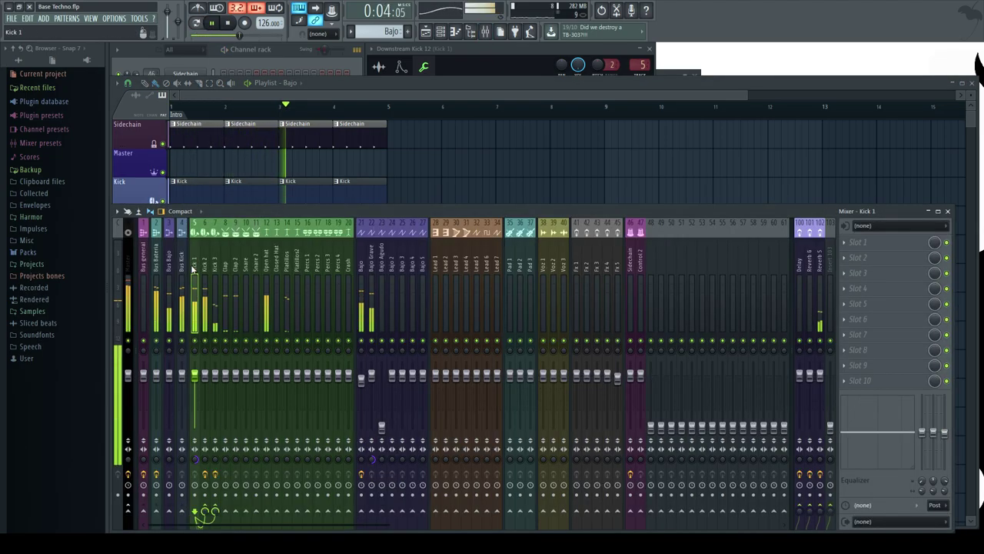
left_click_drag(194, 375, 197, 427)
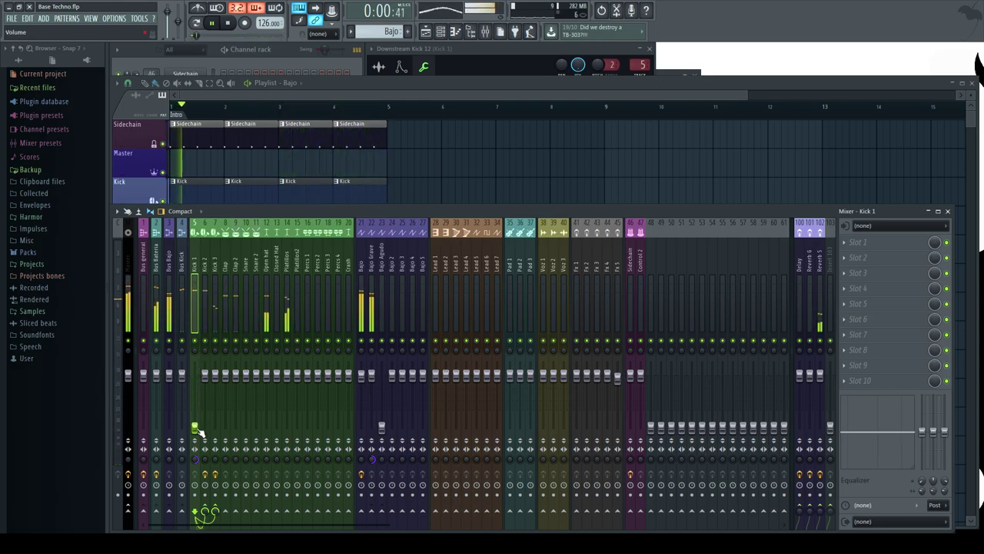
mouse_move(205, 374)
left_mouse_down()
mouse_move(204, 427)
mouse_move(205, 374)
left_mouse_up()
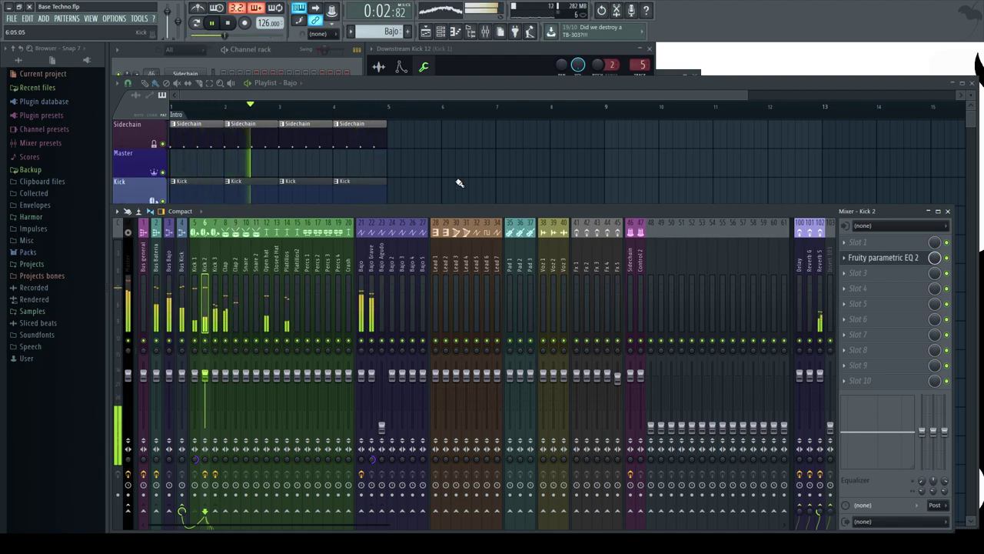
Stop playback, insert a Harmless synth channel and move it below the 3x Osc channel in the channel rack.
key("F9")
key("space")
key("F6")
right_click(185, 229)
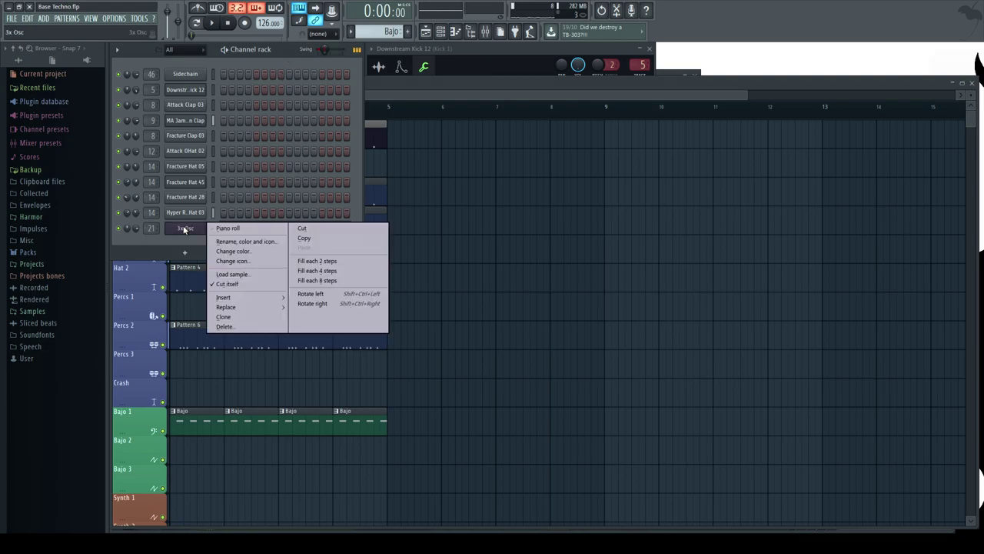
mouse_move(241, 300)
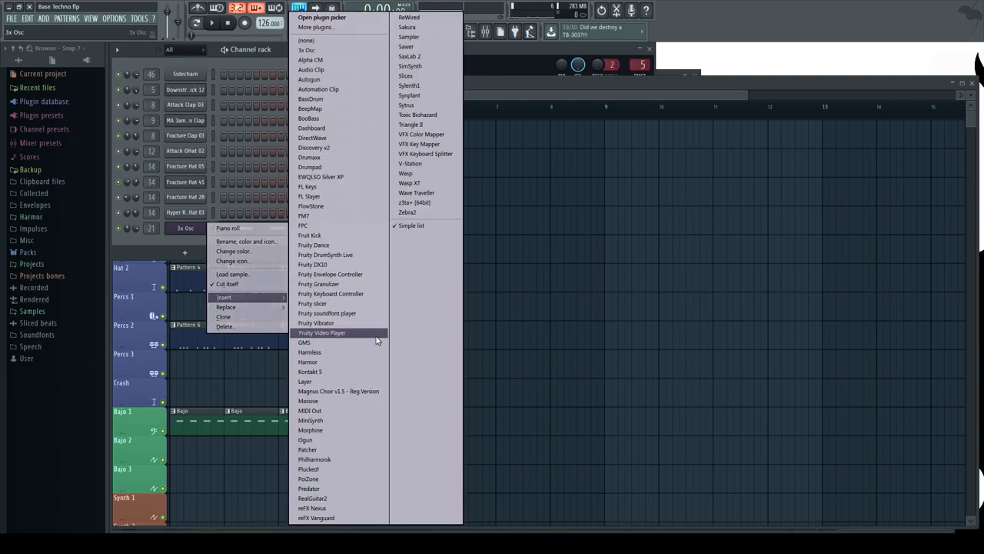
left_click(359, 355)
left_click_drag(267, 140, 479, 50)
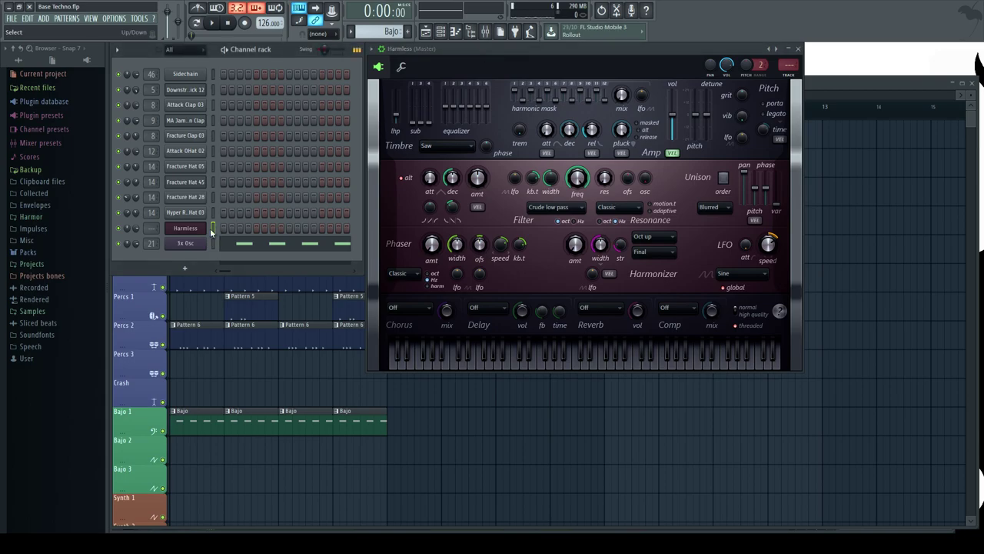
scroll(211, 232, "down", 1)
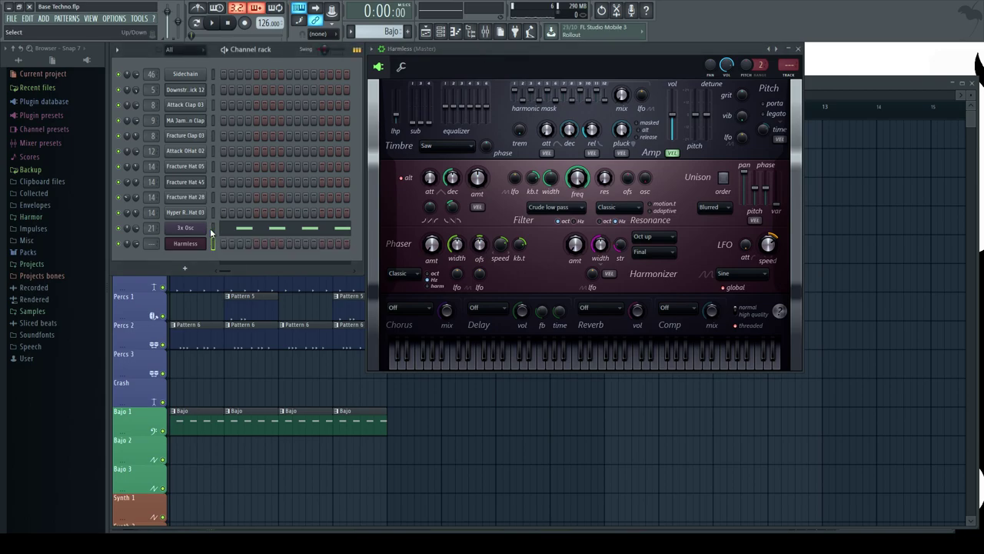
Audition the Bassline 2 GOL preset in Harmless and settle on the Bassline GOL preset.
right_click(779, 50)
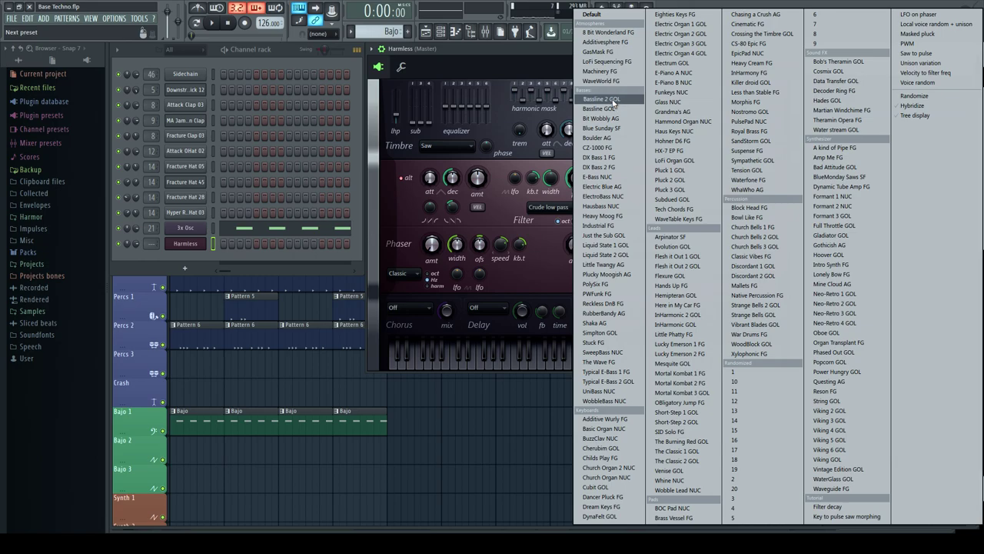
left_click(614, 103)
right_click(771, 50)
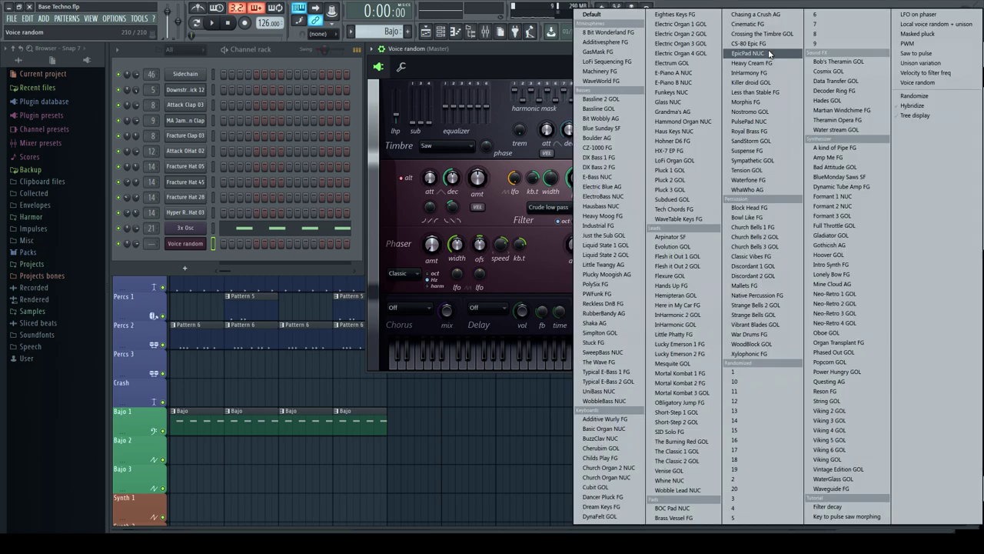
left_click(619, 101)
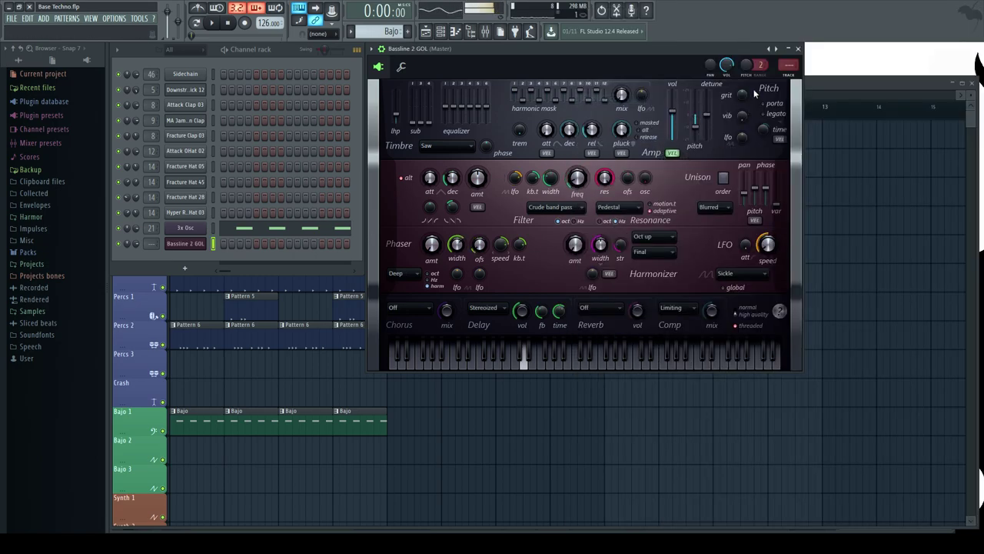
left_click(776, 51)
left_click(775, 51)
left_click(771, 49)
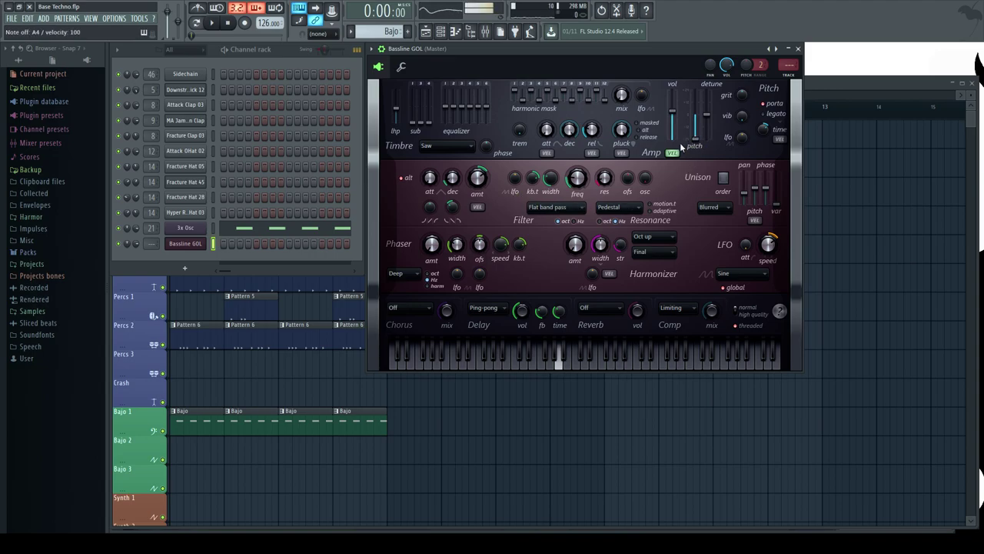
Route the Bassline GOL channel to mixer track 25, Bajo 3, and play a test note over the beat.
double_click(147, 243)
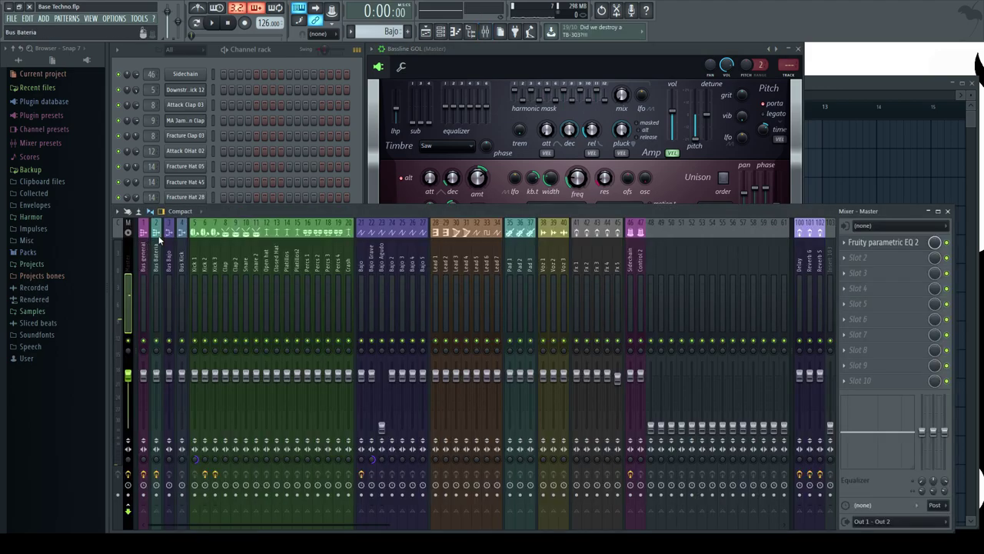
left_click(274, 57)
left_click_drag(153, 242, 153, 206)
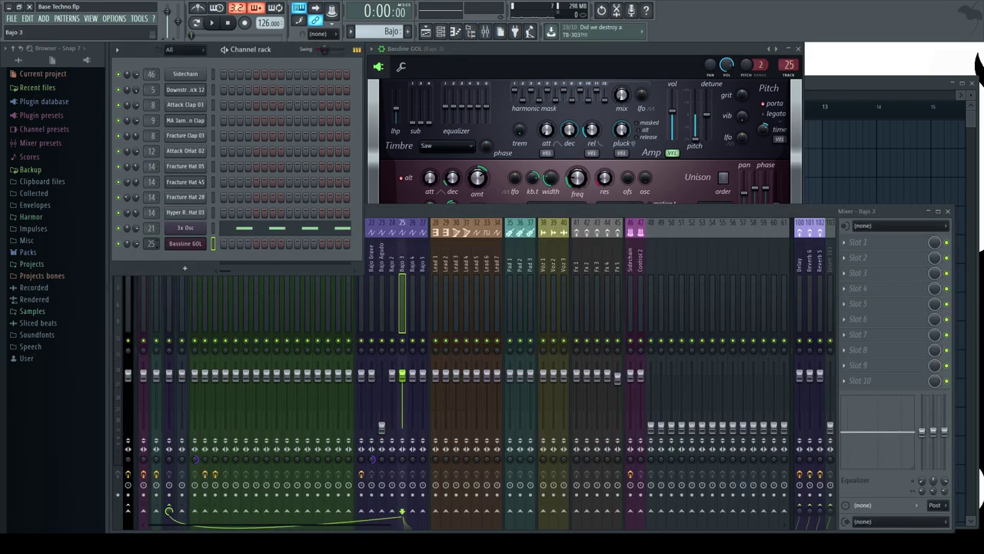
key("n")
key("space")
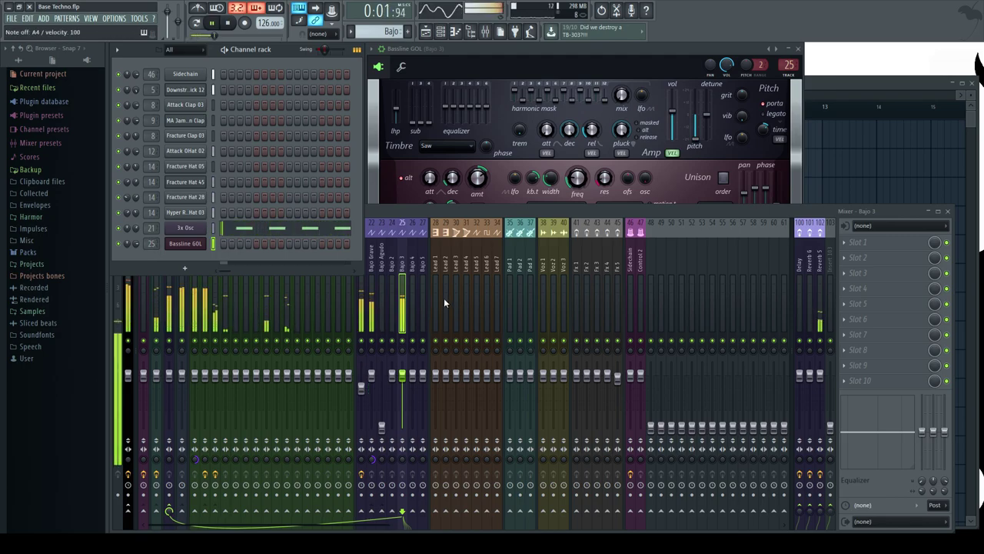
Stop playback and adjust the Harmless filter frequency while auditioning bass notes.
left_click(597, 54)
key("space")
key("z")
key("z")
key("z")
left_click_drag(577, 178, 577, 165)
key("n")
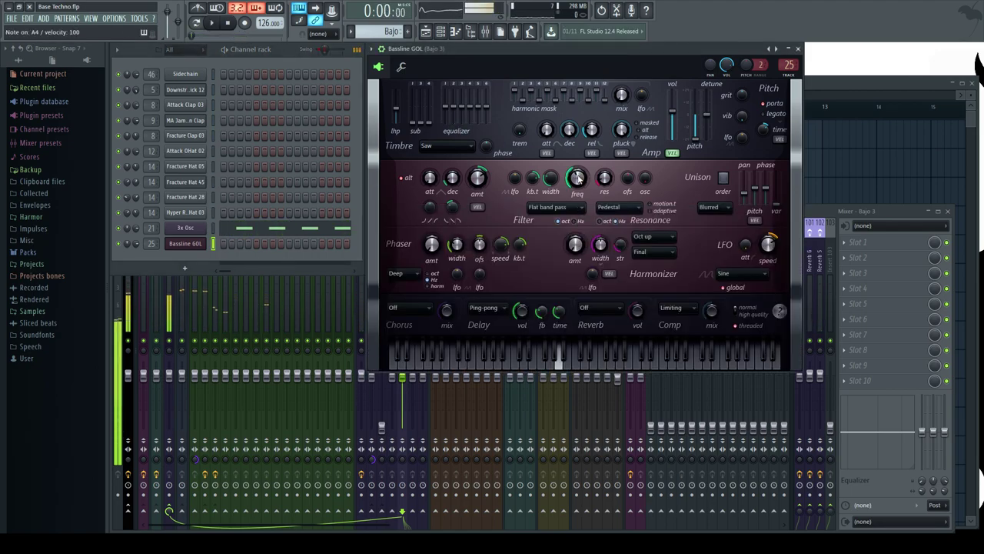
Lower the first band of the Timbre equalizer and audition the bass note over the arrangement.
key("n")
key("n")
key("n")
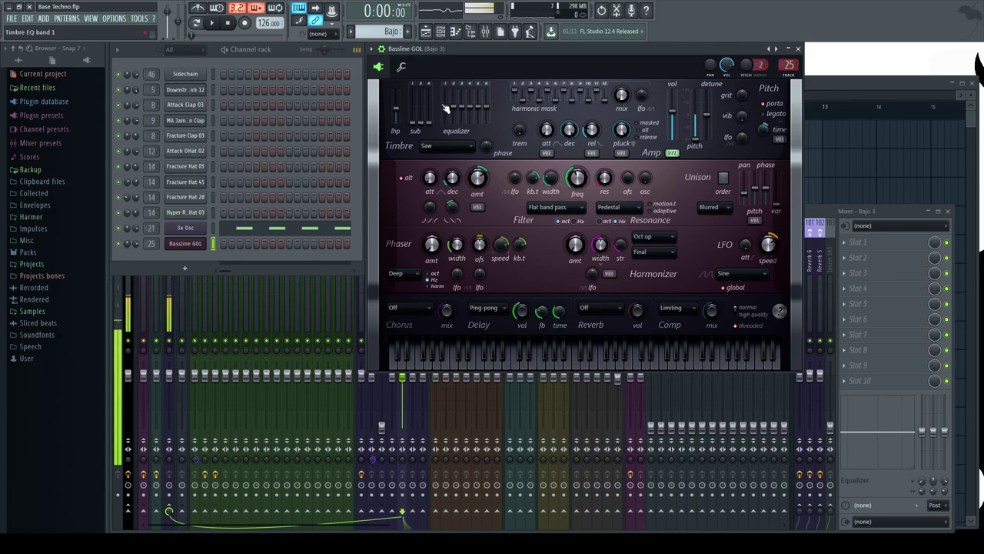
key("space")
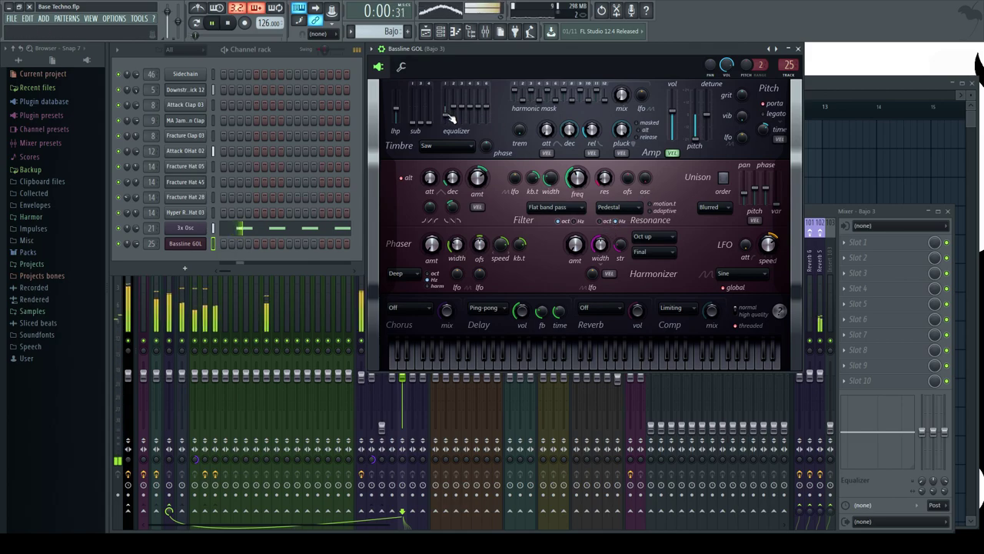
key("n")
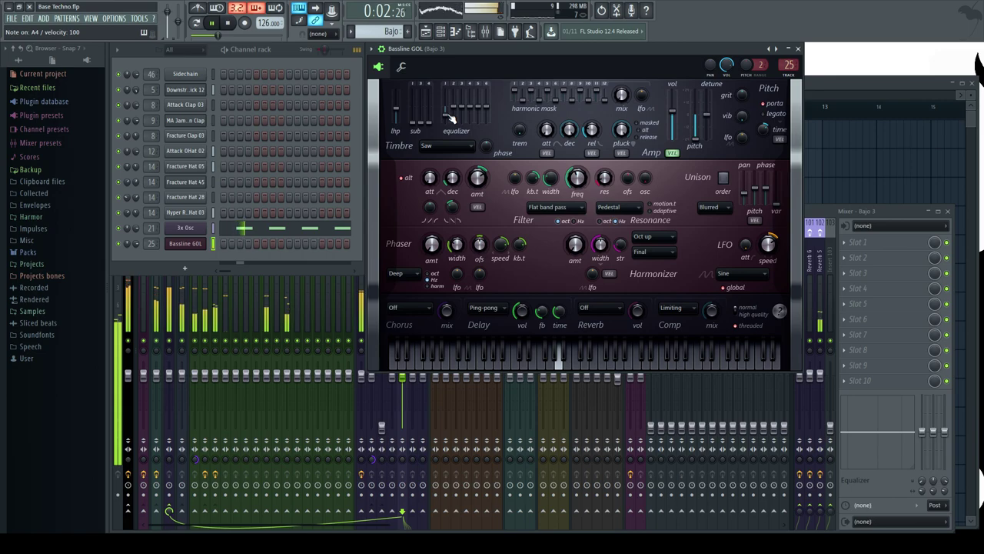
key("space")
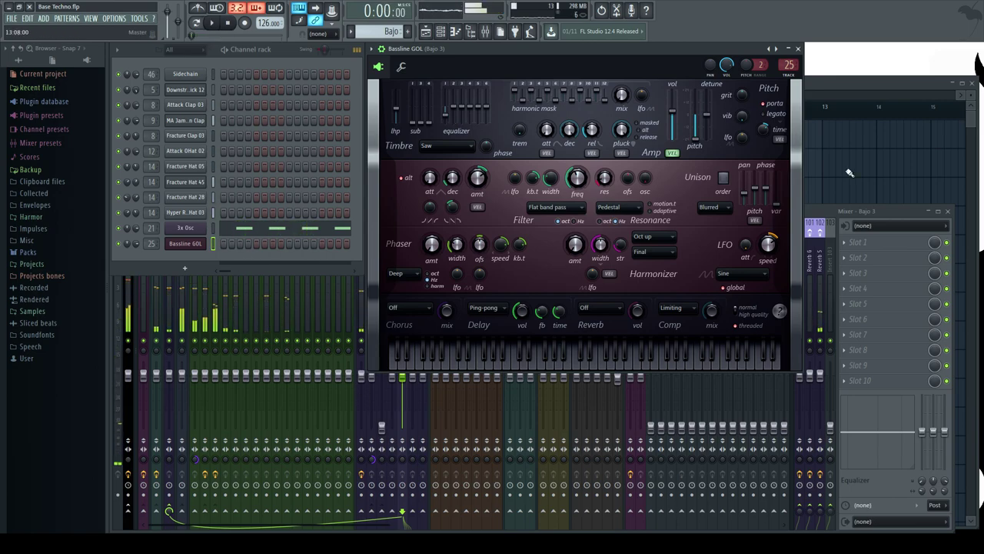
Send Bajo 3 to the reverb on mixer track 101 and lower the Harmless delay volume to about 19%.
left_click(894, 212)
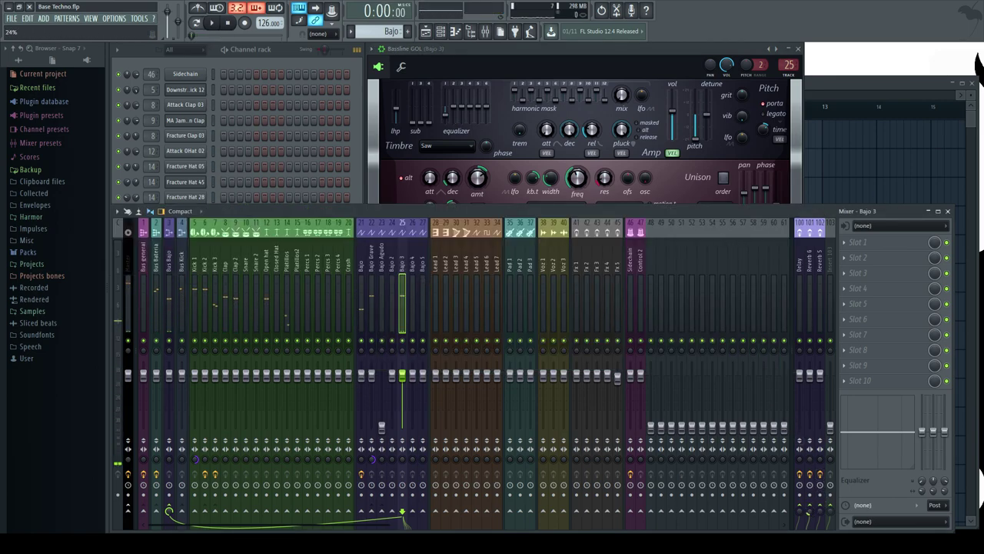
key("n")
left_click(643, 48)
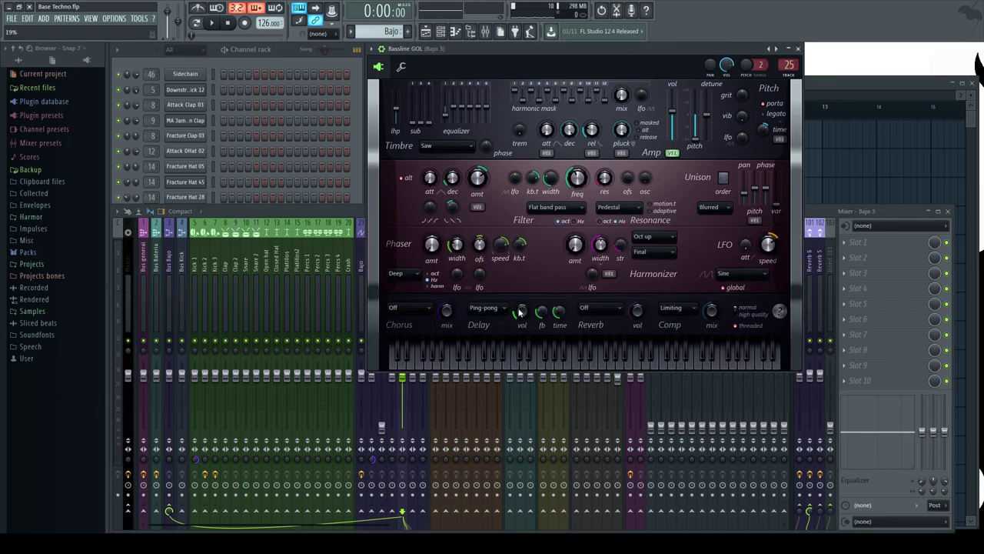
key("space")
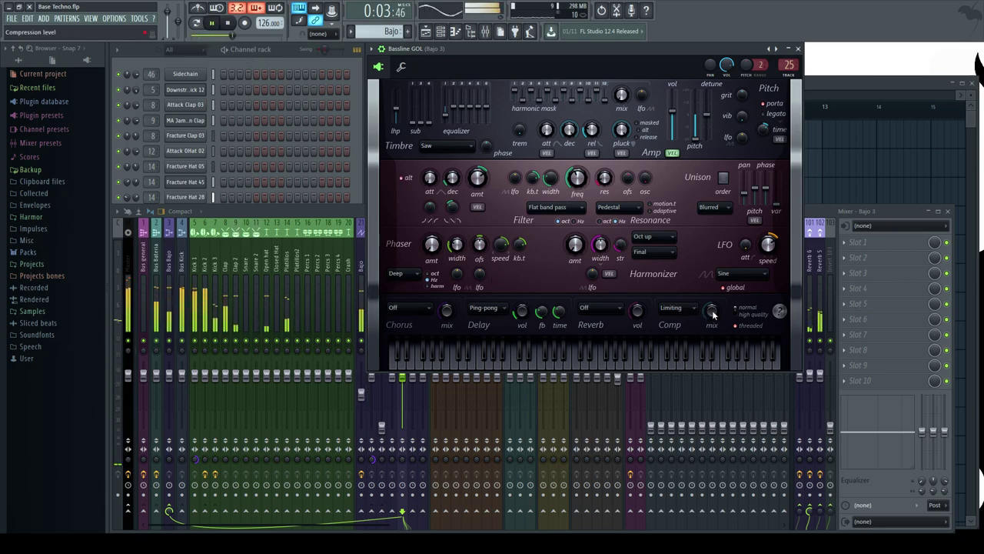
key("space")
left_click(686, 311)
left_click(685, 312)
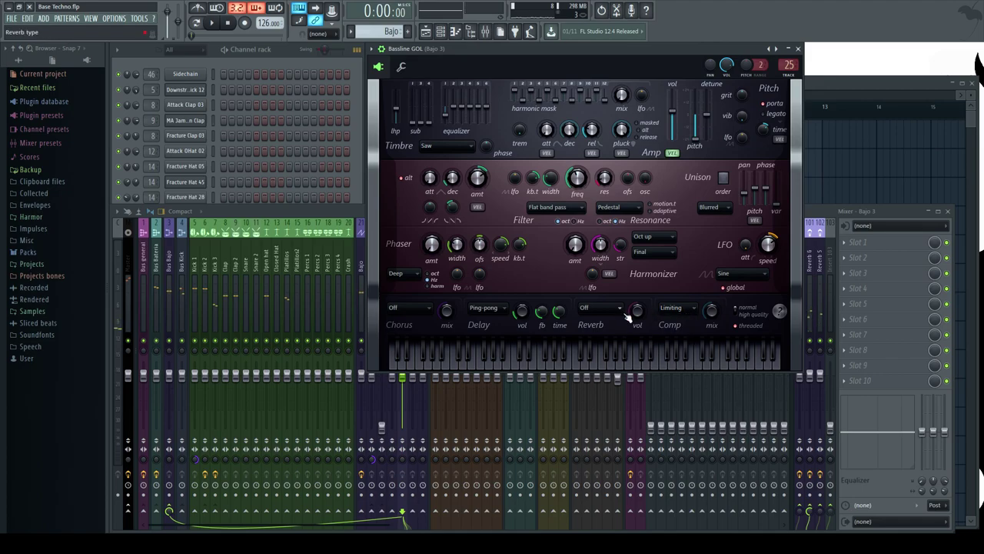
Adjust the Amp envelope's decay and release in Harmless while auditioning repeated bass notes.
key("n")
key("n")
key("n")
left_click_drag(570, 132, 567, 139)
key("n")
key("n")
key("n")
key("n")
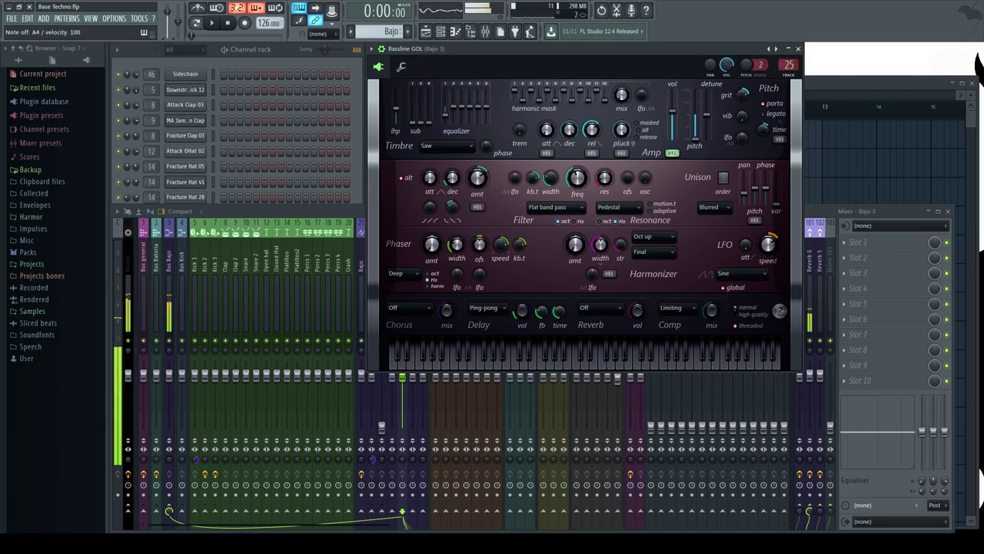
Set the pitch grit to 0% and play the arrangement to check the bass sound in context.
key("space")
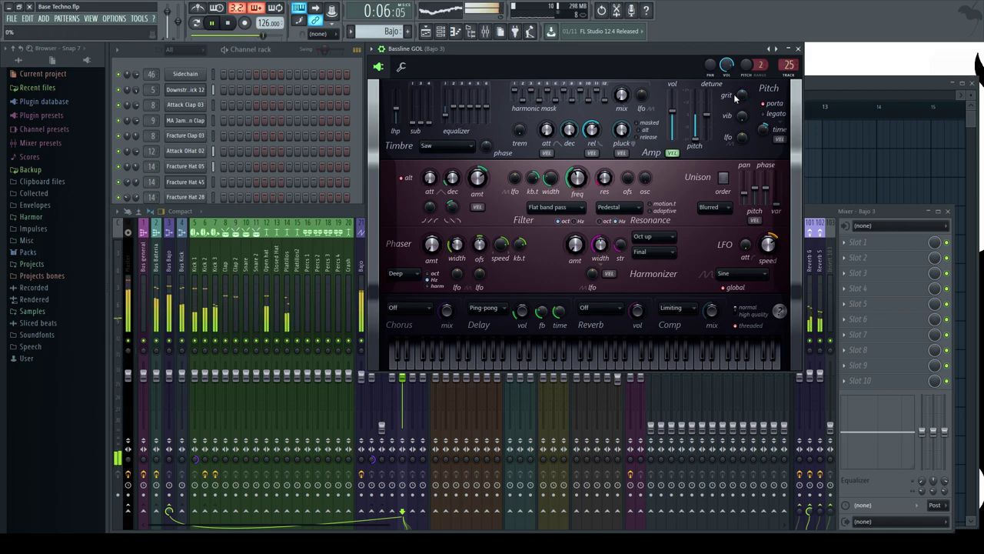
left_click(287, 50)
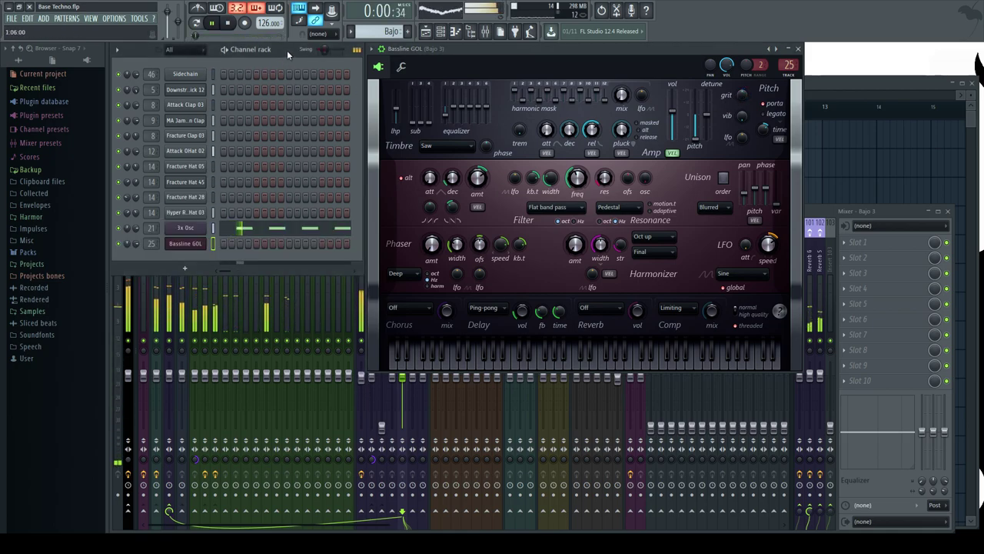
key("space")
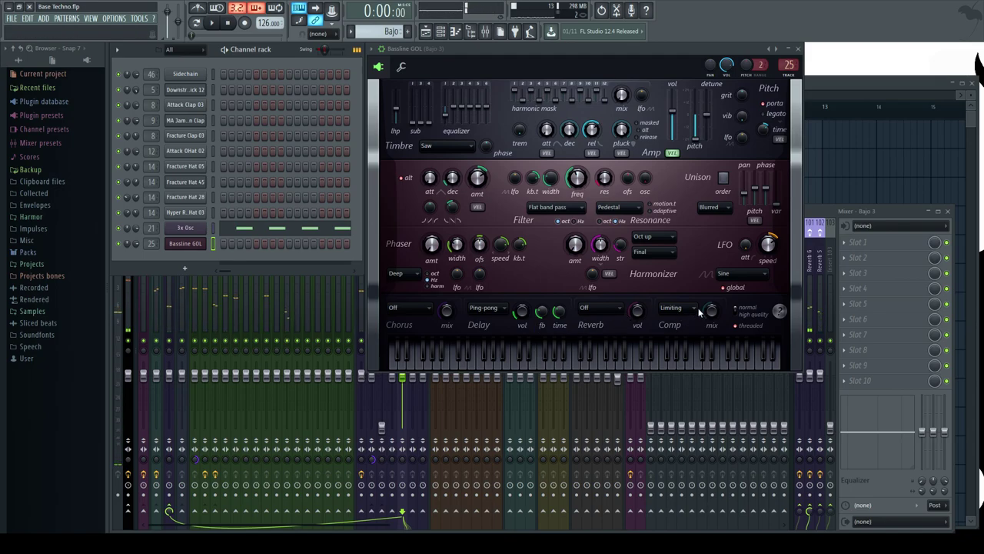
Set the Harmless reverb type to Cathedral and remove Bajo 3's send to the reverb on mixer track 101.
key("b")
left_click(604, 308)
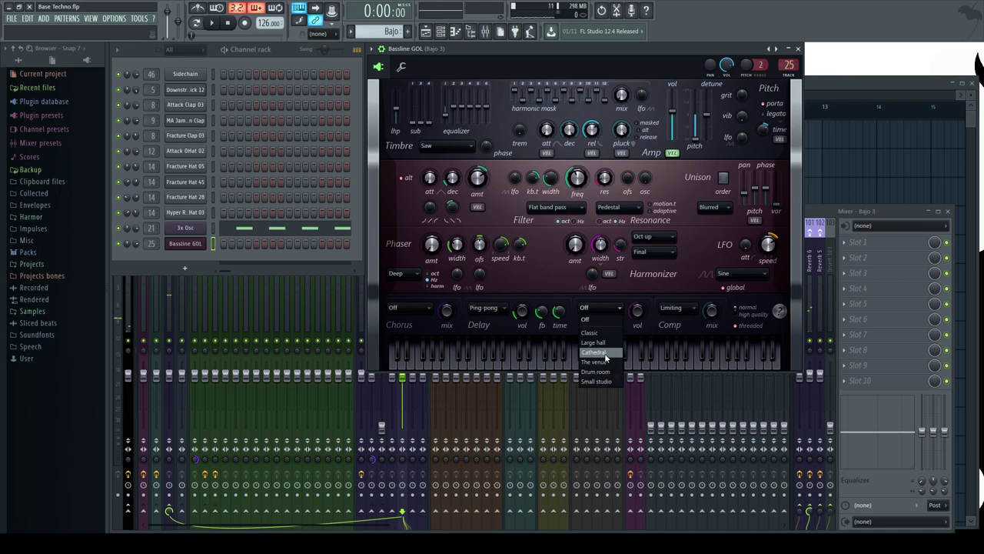
left_click(605, 353)
left_click(818, 211)
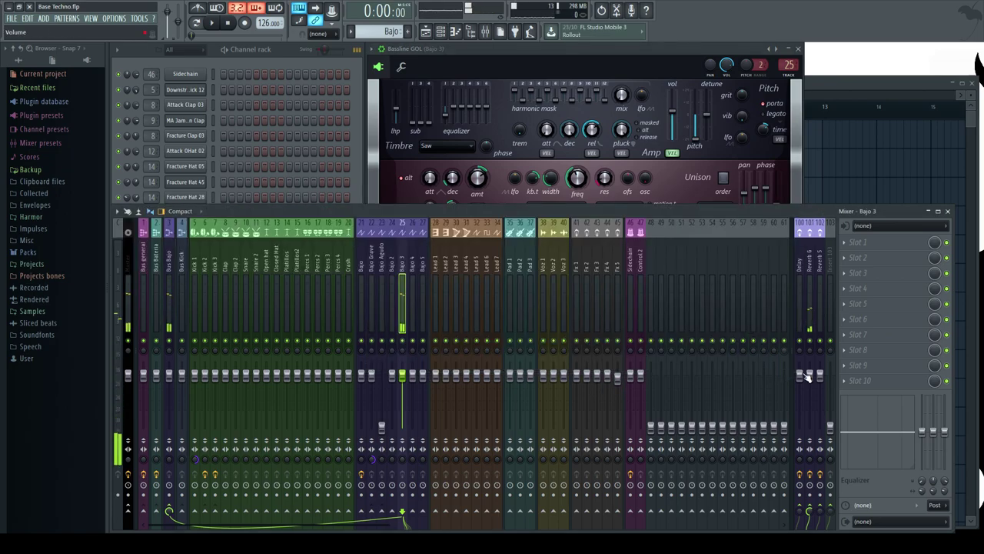
left_click(648, 54)
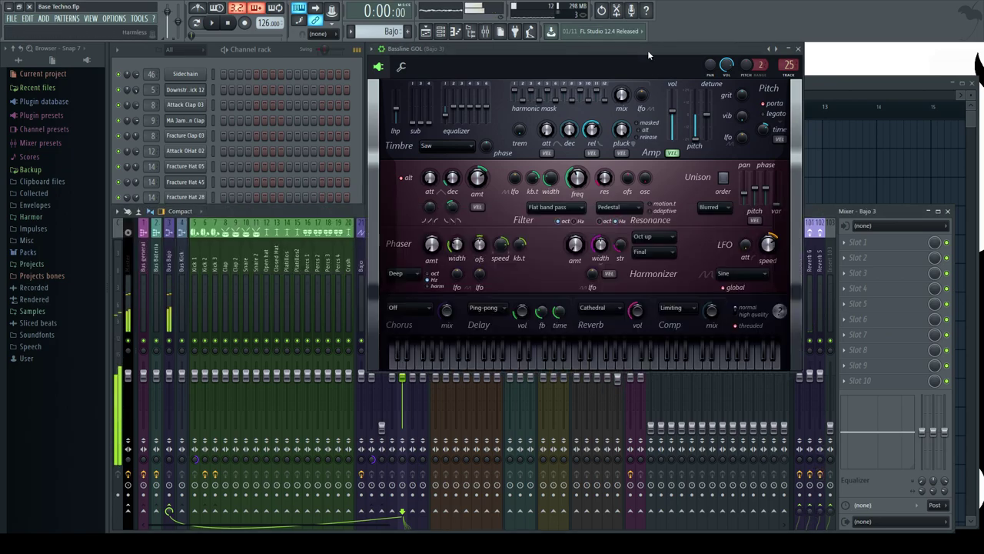
Set the Harmless compression type to Heating with the mix at about 56%.
left_click(692, 309)
left_click(676, 353)
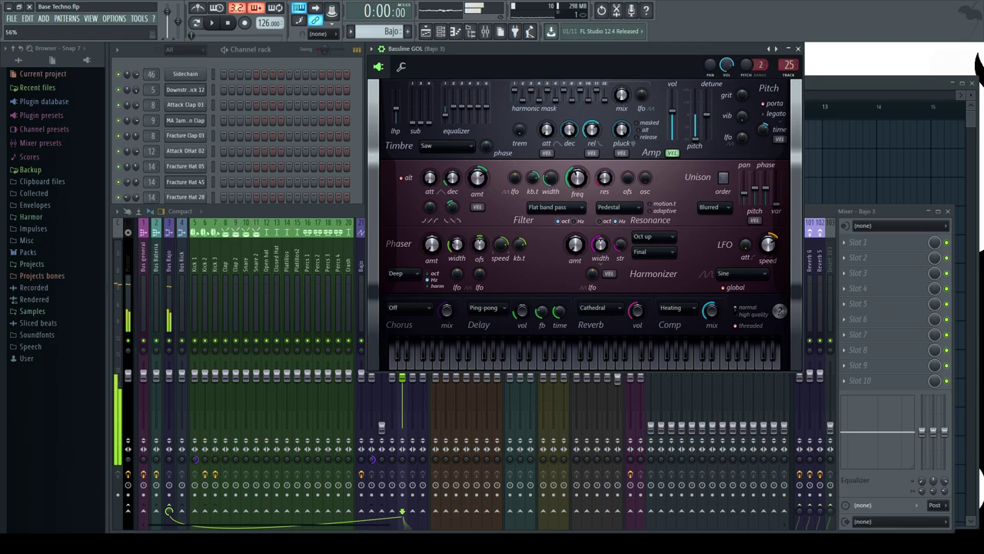
left_click(320, 61)
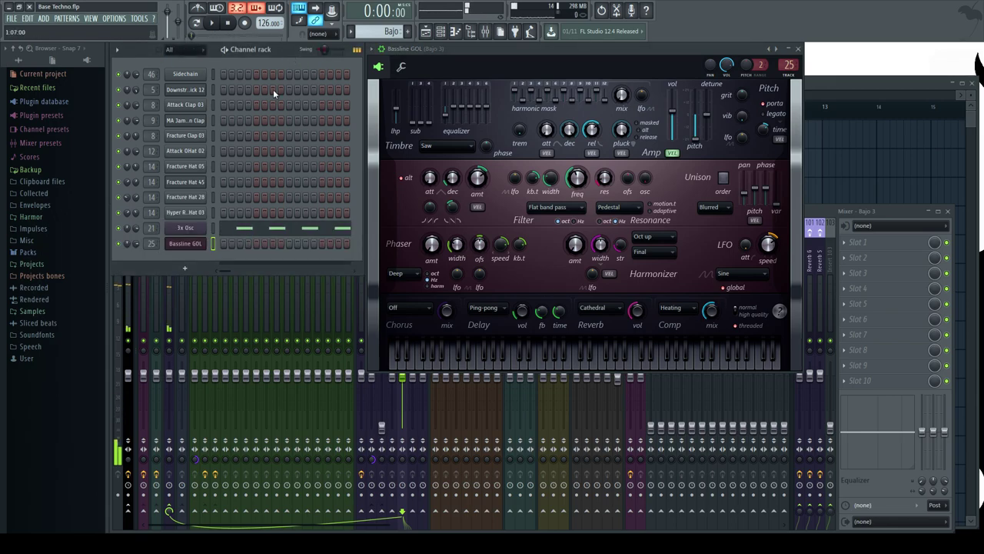
Create a new empty pattern named Bajo complementario.
key("F4")
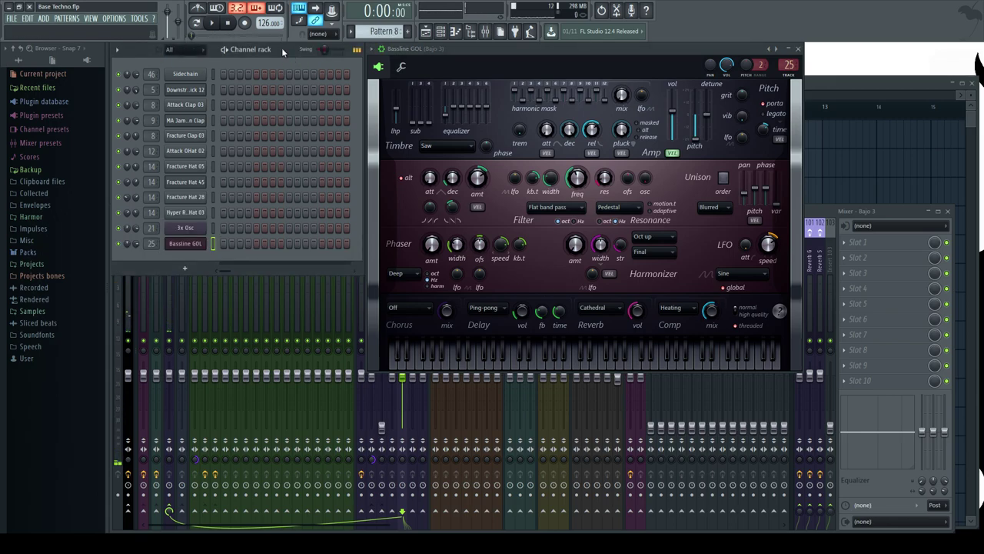
key("F2")
type("Bajo complementario")
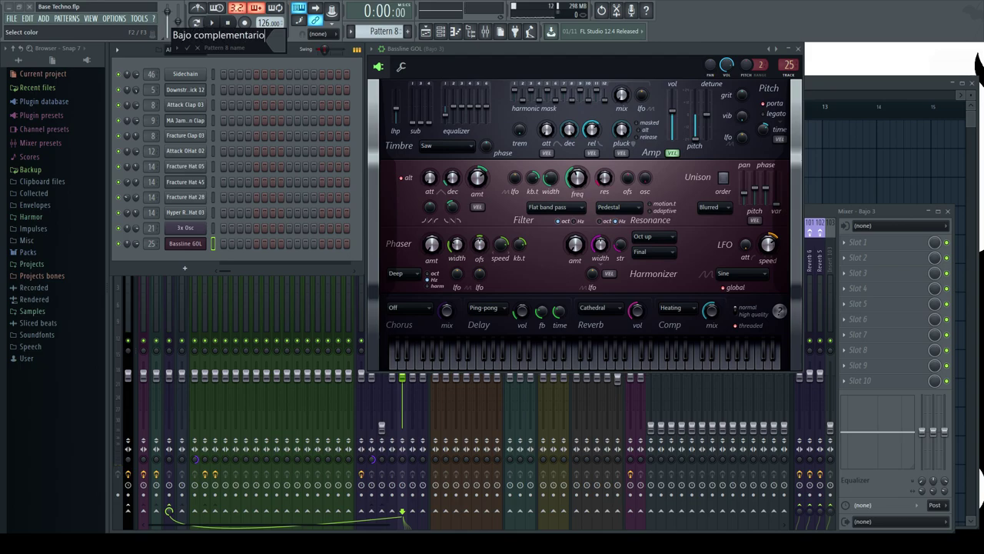
key("Return")
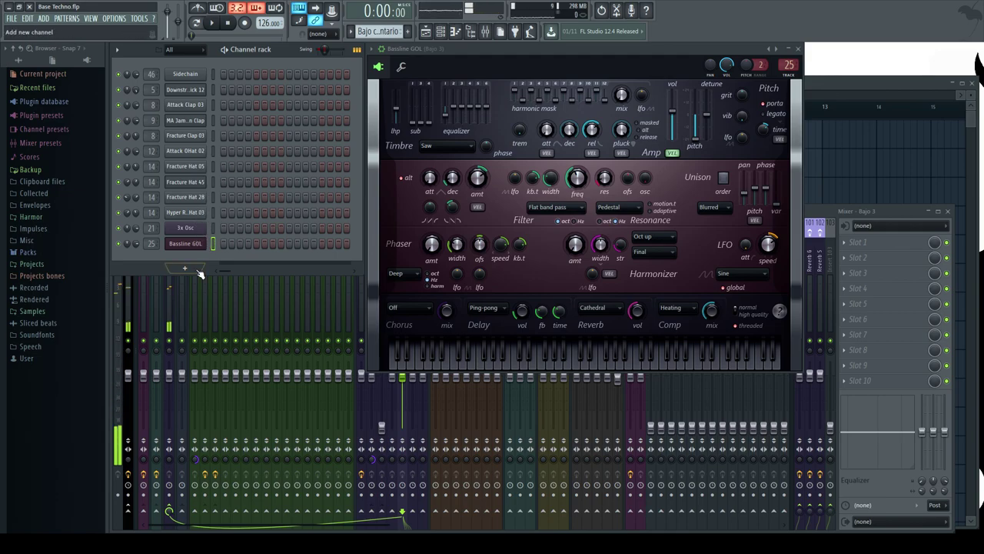
Write three consecutive half-beat A4 notes from the start of the Bassline GOL piano roll and play the pattern.
right_click(204, 243)
left_click(231, 244)
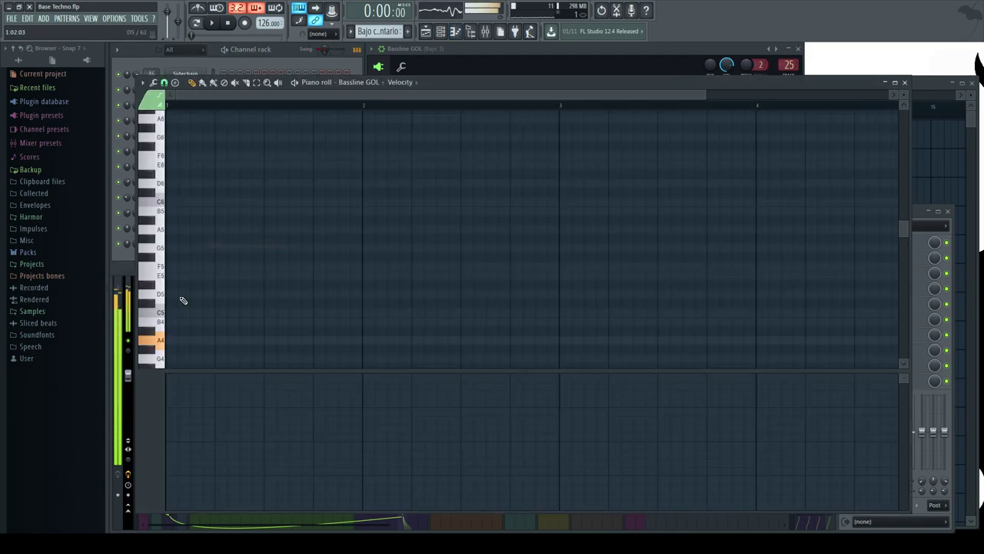
left_click(183, 340)
scroll(213, 216, "down", 2)
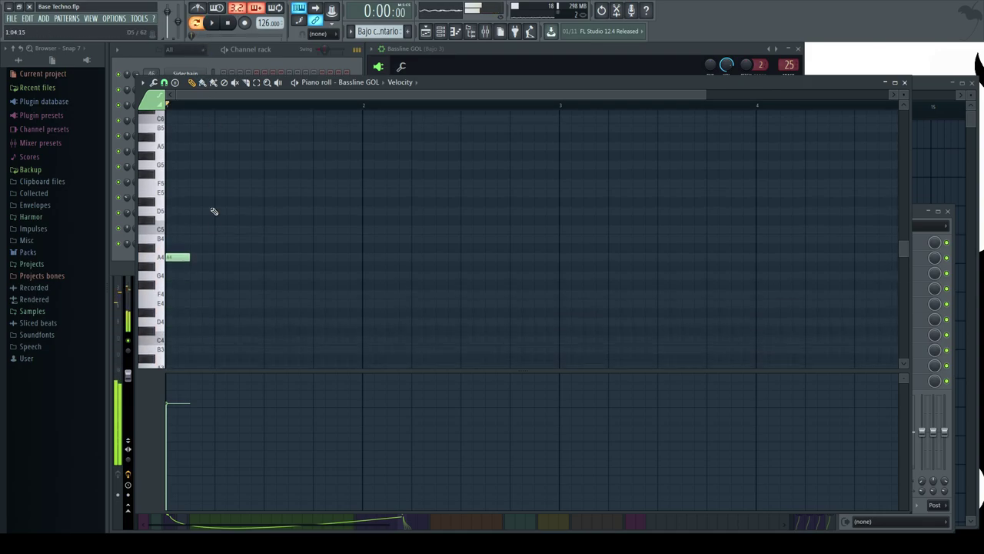
left_click(223, 257)
left_click(269, 258)
key("space")
key("space")
left_click_drag(216, 260, 191, 260)
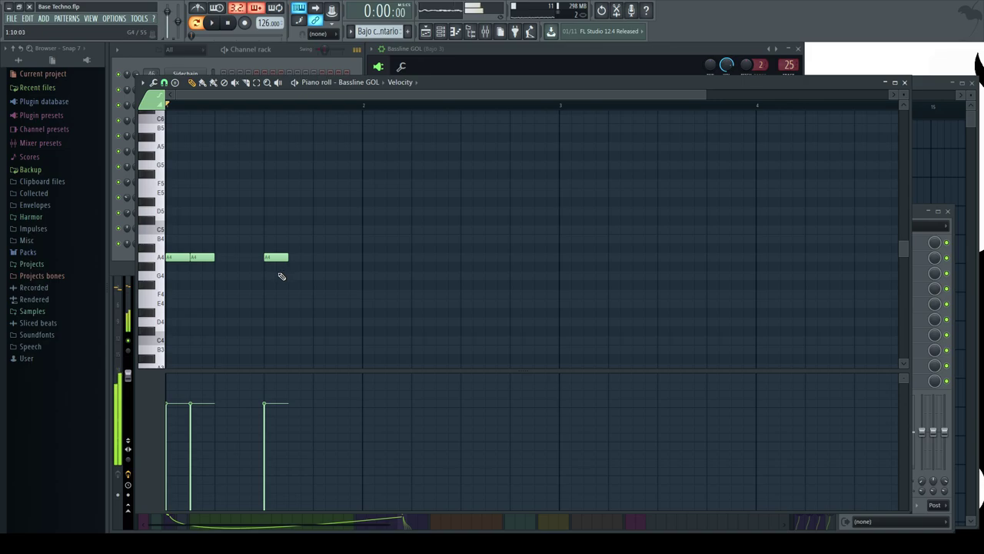
left_click_drag(281, 260, 232, 260)
key("space")
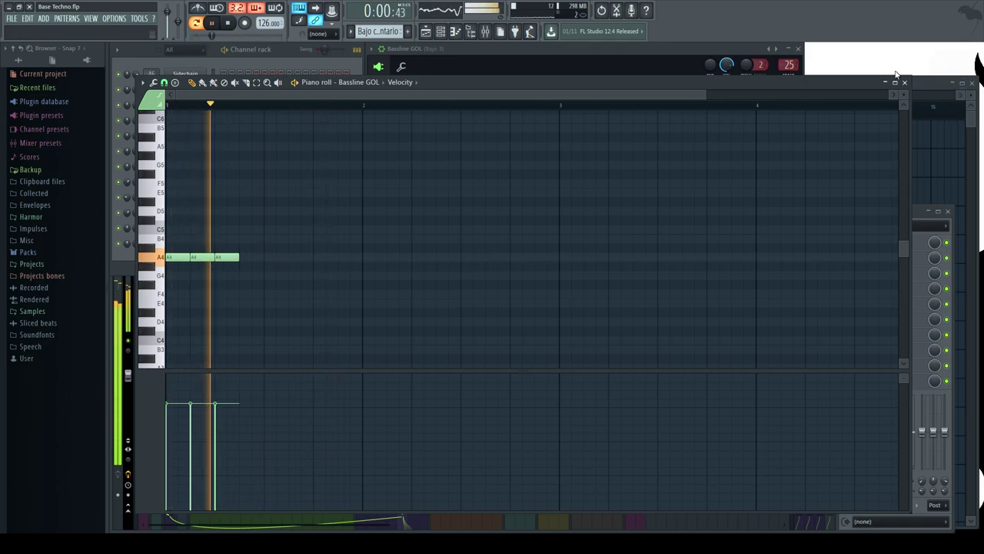
Link the Bassline GOL channel volume to the Peak ctrl - Peak controller with the inverted 1-Input mapping formula.
left_click(283, 48)
right_click(136, 244)
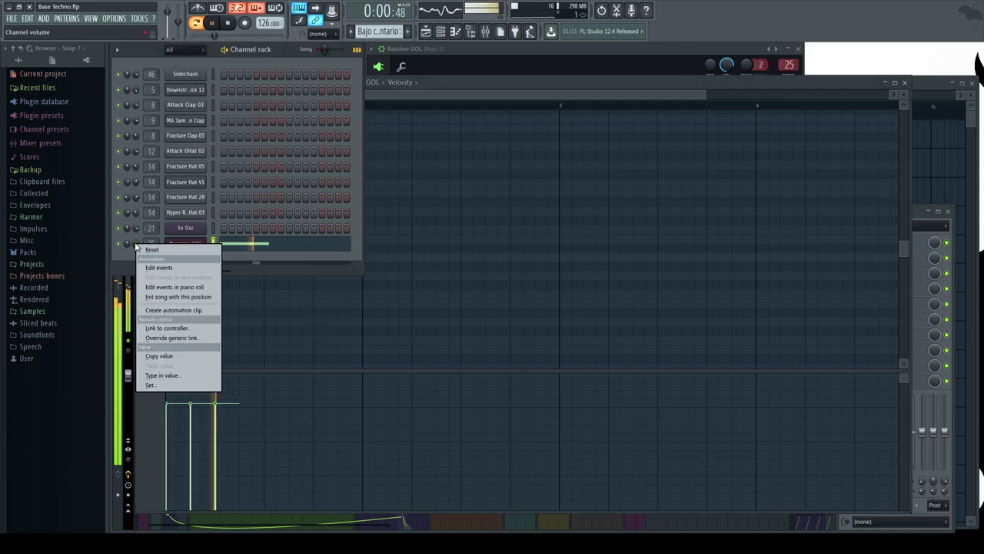
left_click(168, 328)
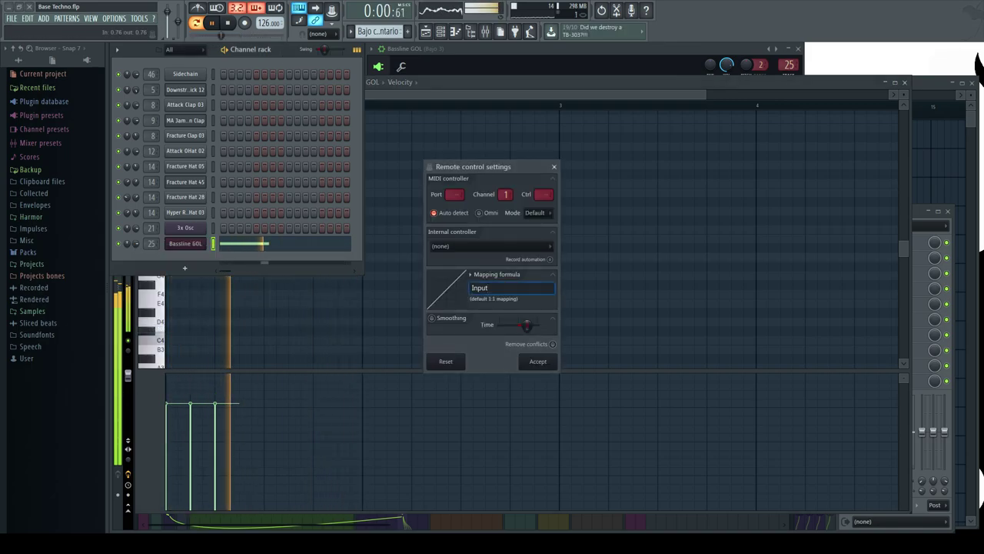
left_click(491, 245)
left_click(462, 292)
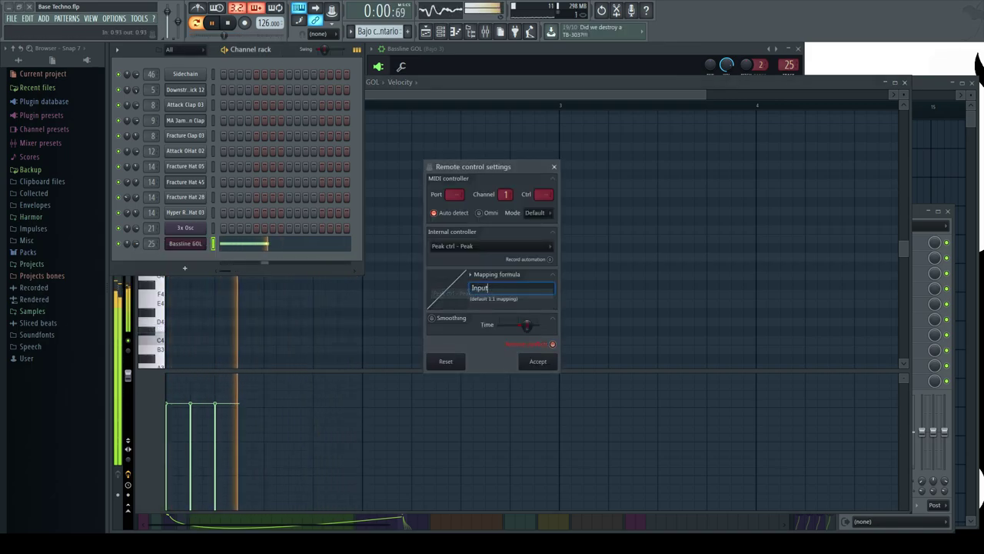
left_click(469, 274)
left_click(492, 304)
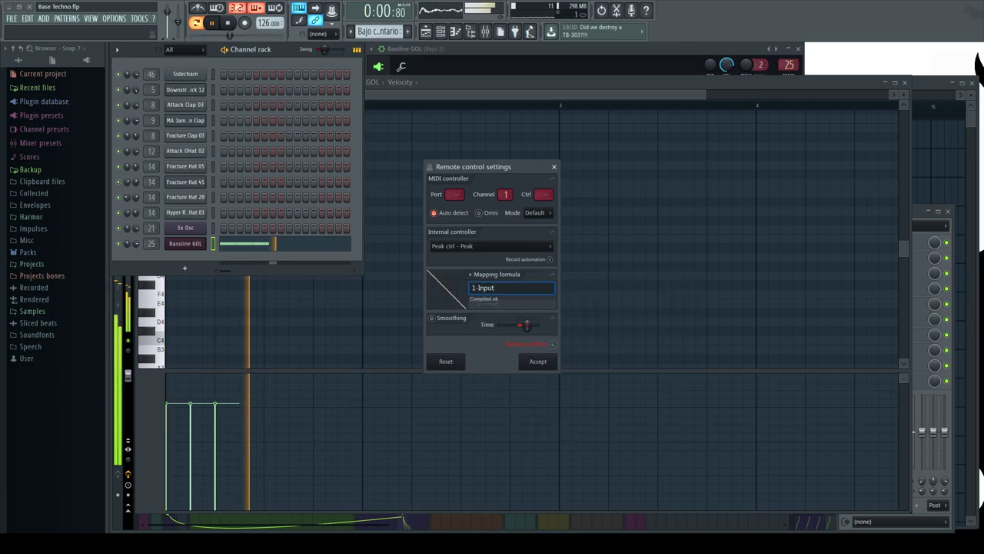
left_click(538, 361)
key("space")
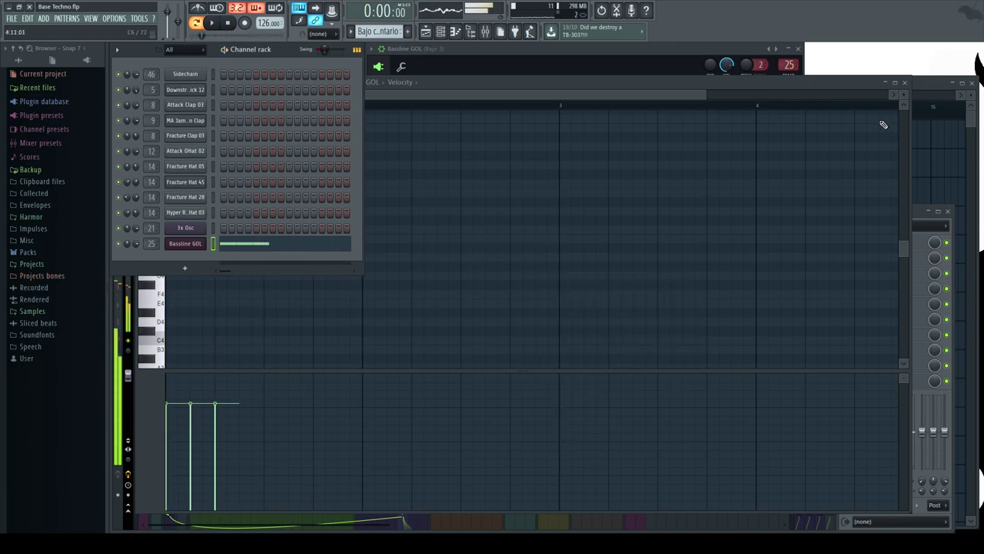
Place the Bajo complementario pattern on the Bajo 3 playlist track at bar 2 and play the song.
left_click(927, 83)
scroll(168, 351, "down", 3)
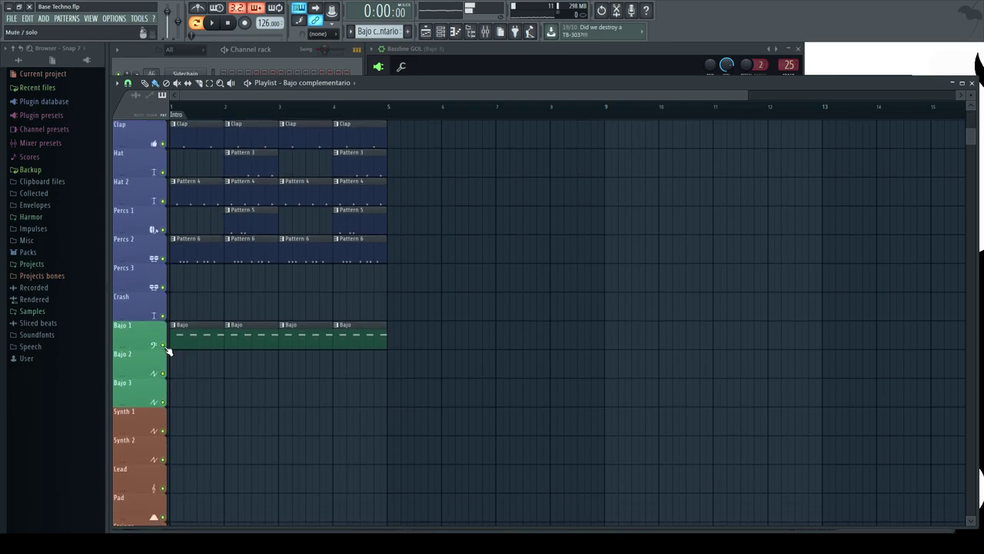
left_click(228, 392)
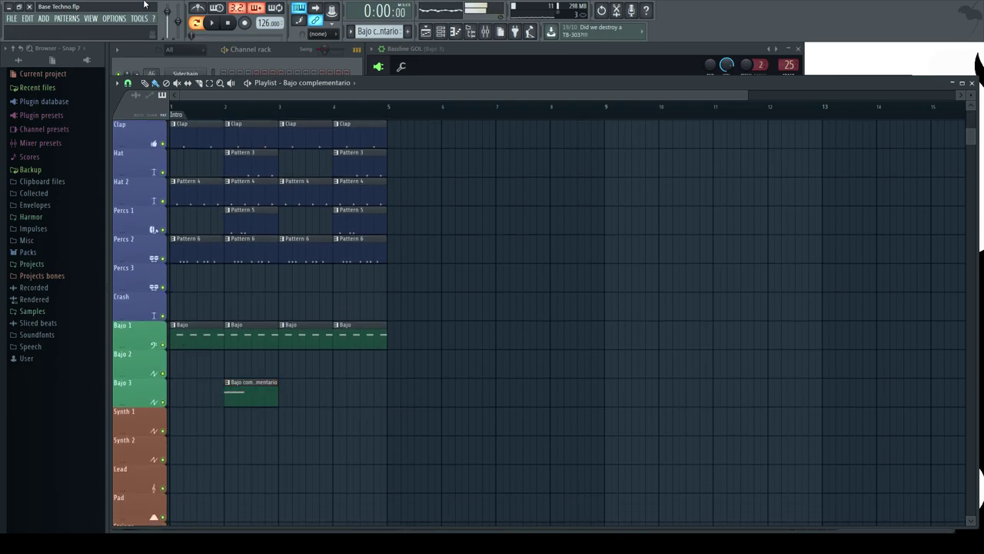
key("space")
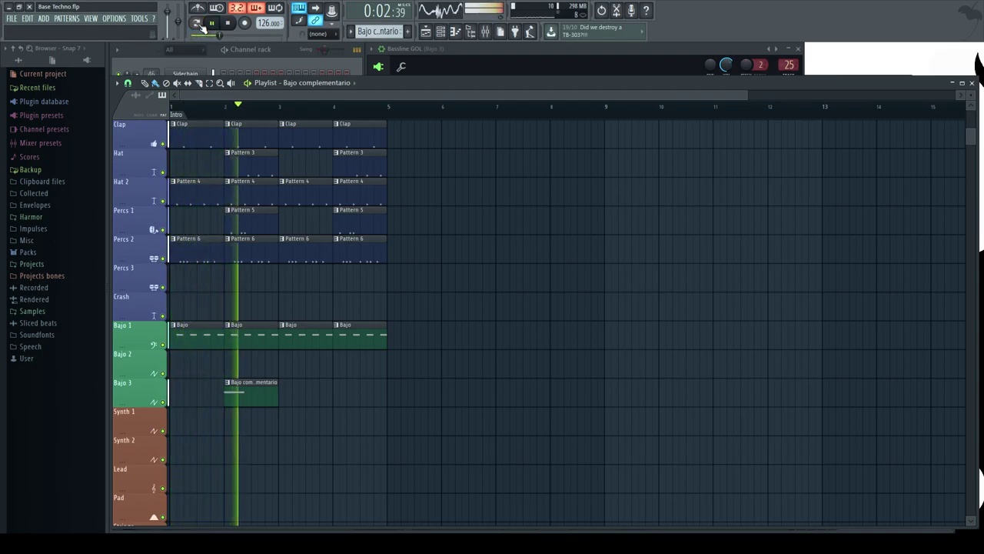
Shift the three A4 notes of the Bajo complementario pattern half a beat later and return to the playlist.
double_click(244, 394)
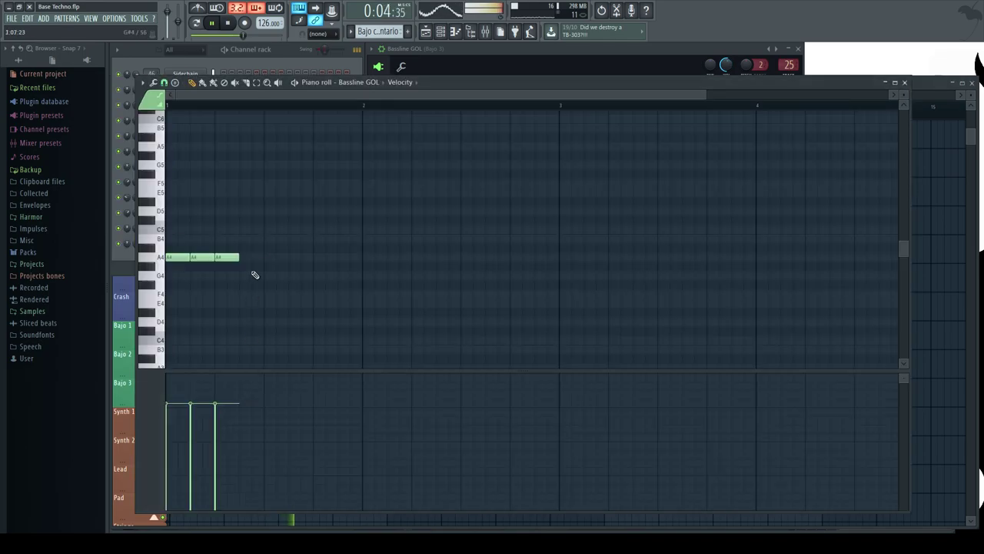
left_click_drag(159, 226, 275, 285)
mouse_move(167, 256)
left_mouse_down()
mouse_move(217, 256)
mouse_move(199, 258)
left_mouse_up()
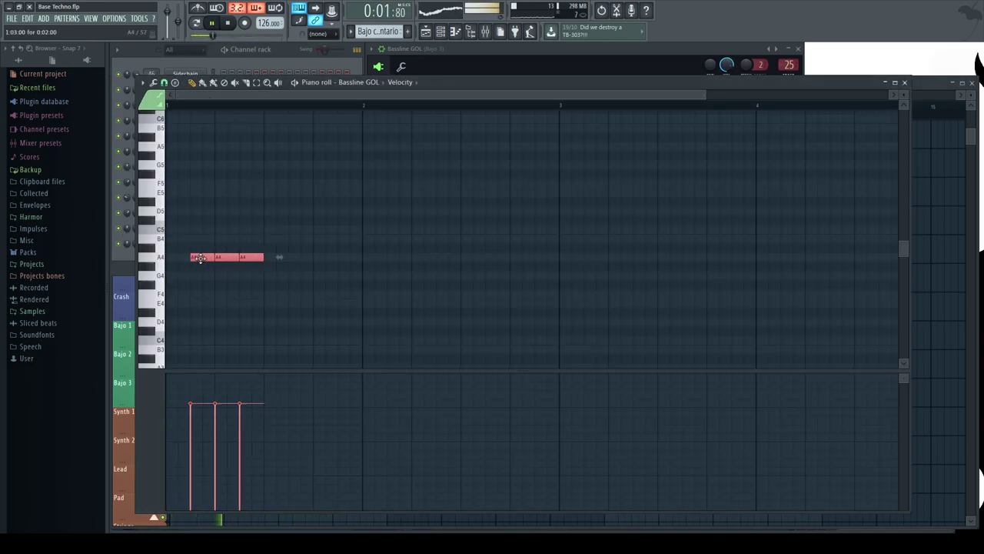
left_click(259, 216, "ctrl")
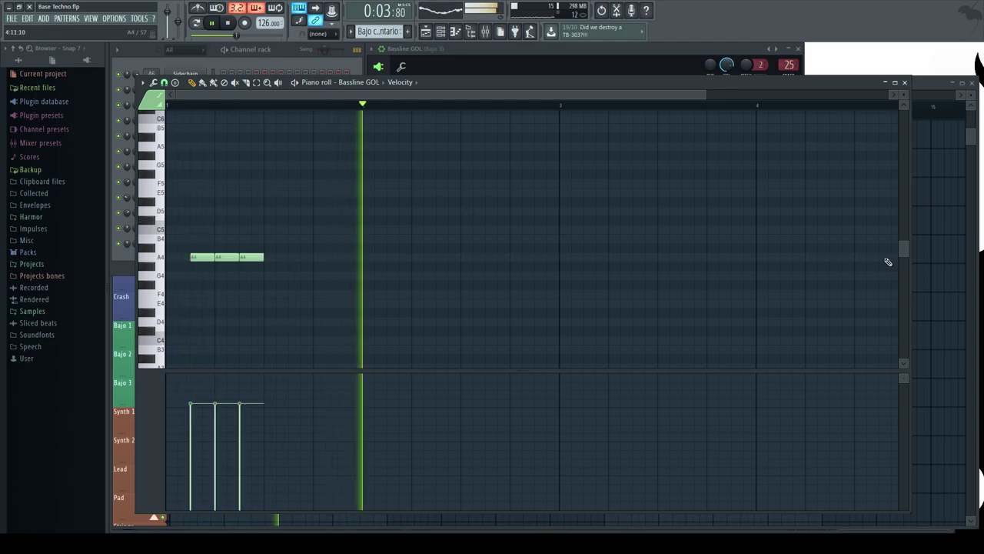
left_click(904, 82)
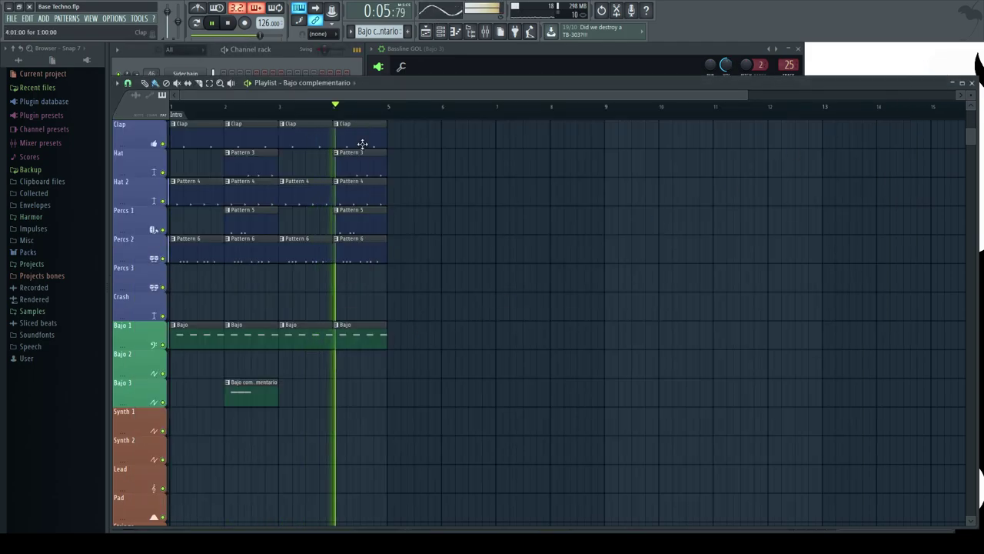
Stop playback and insert a new Harmless channel directly above Bassline GOL, moving its window beside the channel rack.
left_click(285, 55)
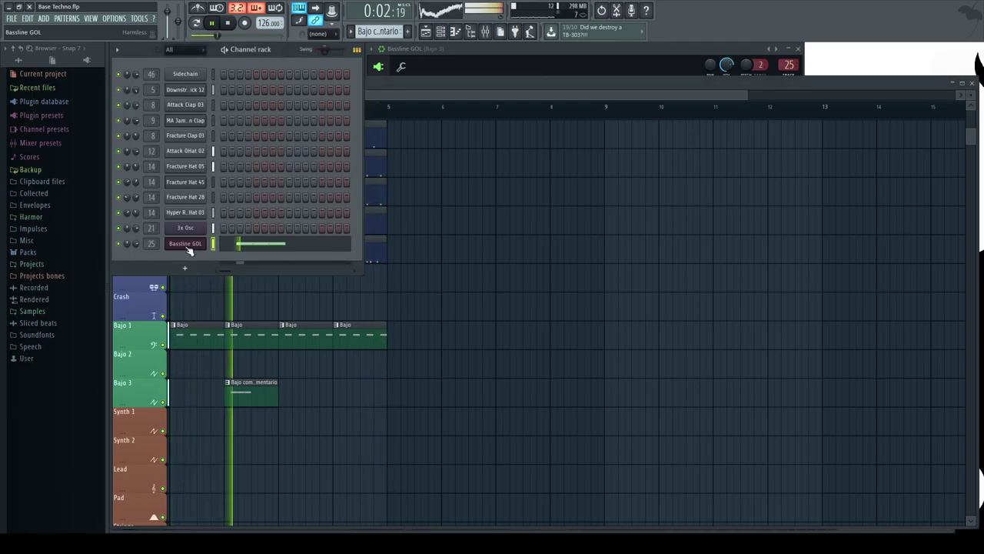
key("space")
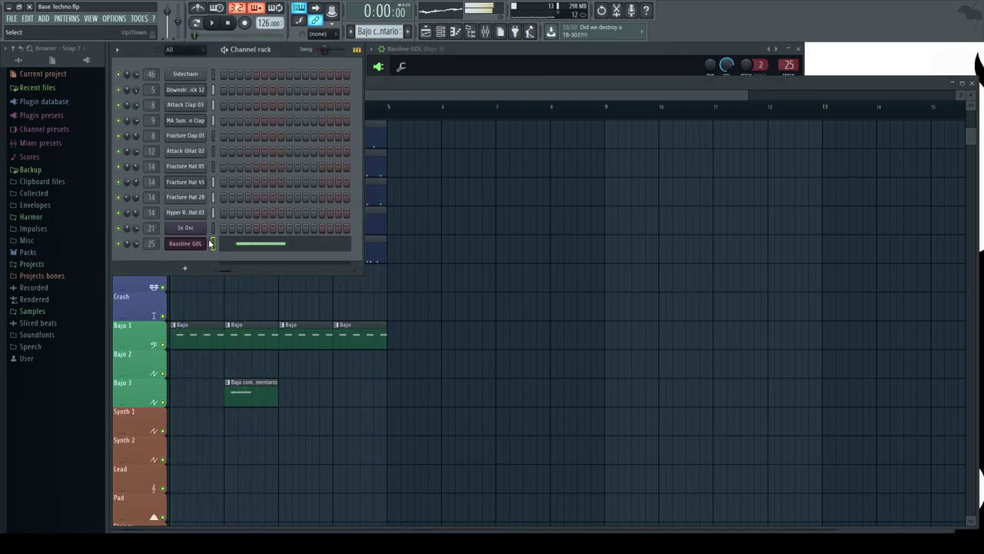
right_click(188, 244)
mouse_move(231, 302)
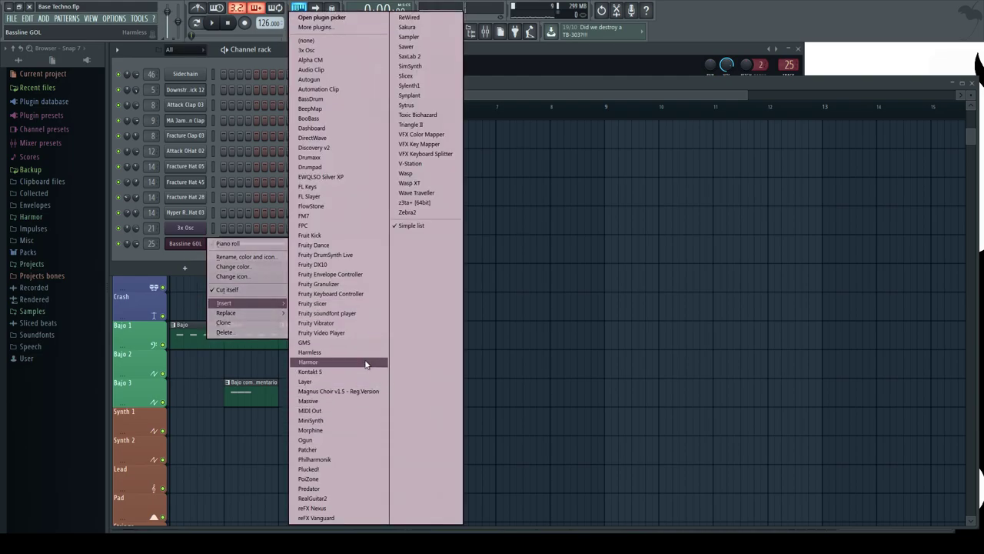
left_click(359, 353)
left_click_drag(556, 150, 755, 48)
Step back through the Harmless bass presets while auditioning notes, and load Bit Wobbly AG.
left_click(773, 51)
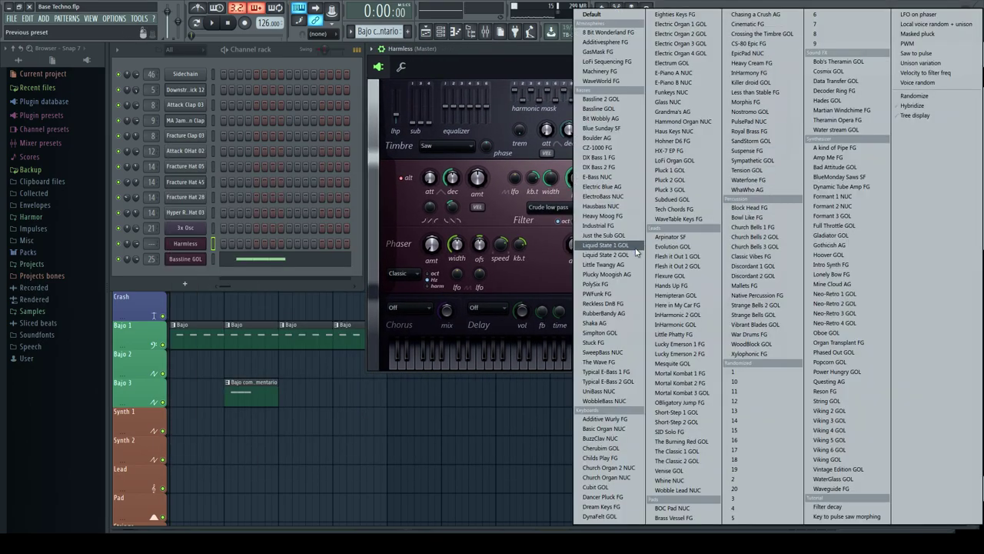
left_click(769, 60)
left_click(771, 49)
left_click(771, 49)
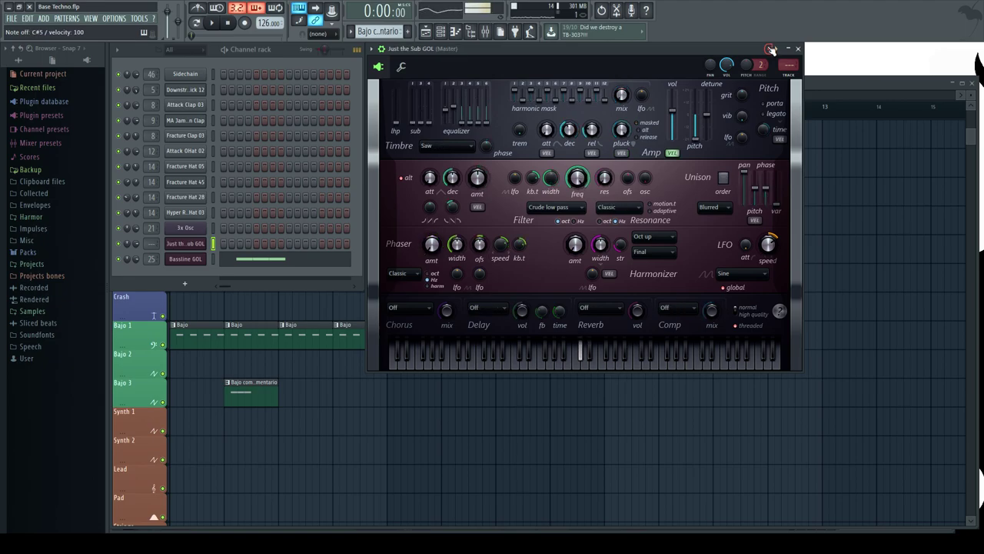
left_click(771, 49)
left_click(771, 49)
left_click(771, 49)
left_click(771, 49)
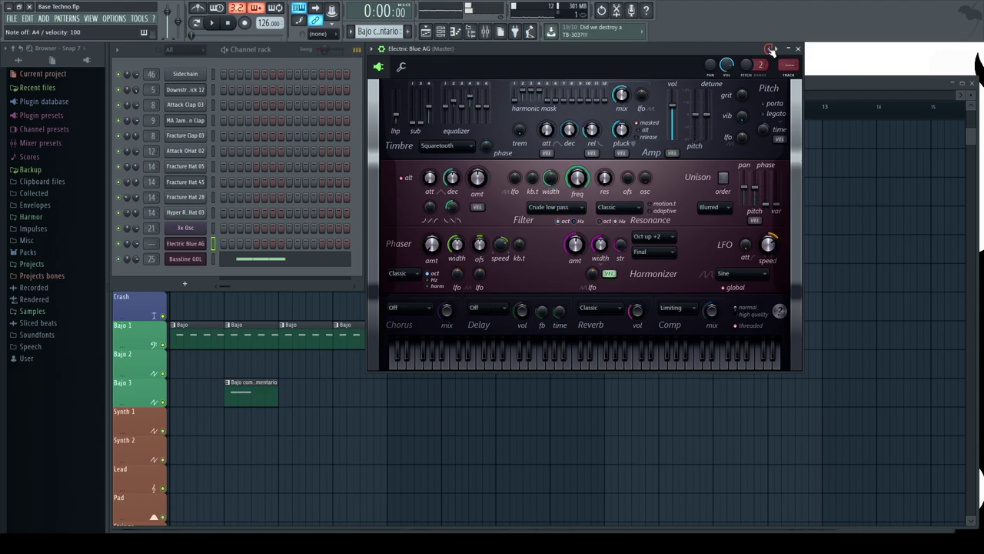
left_click(771, 49)
left_click(771, 49)
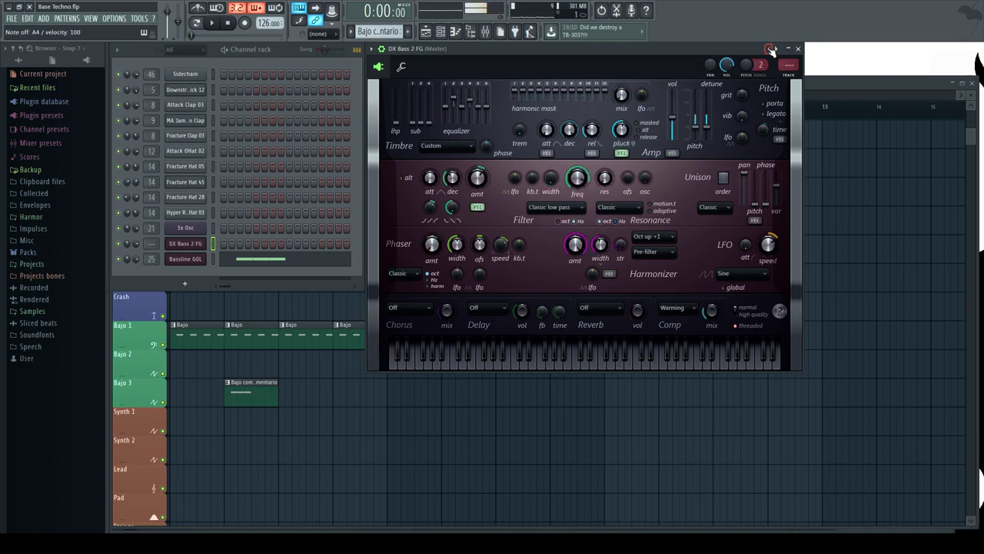
left_click(771, 49)
left_click(771, 49)
left_click(771, 49)
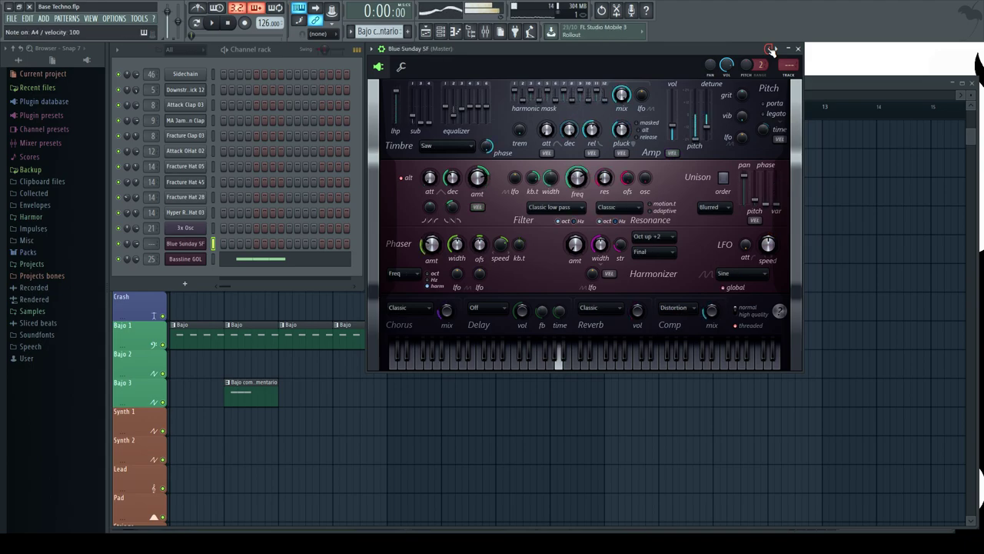
left_click(771, 49)
left_click(775, 49)
key("x")
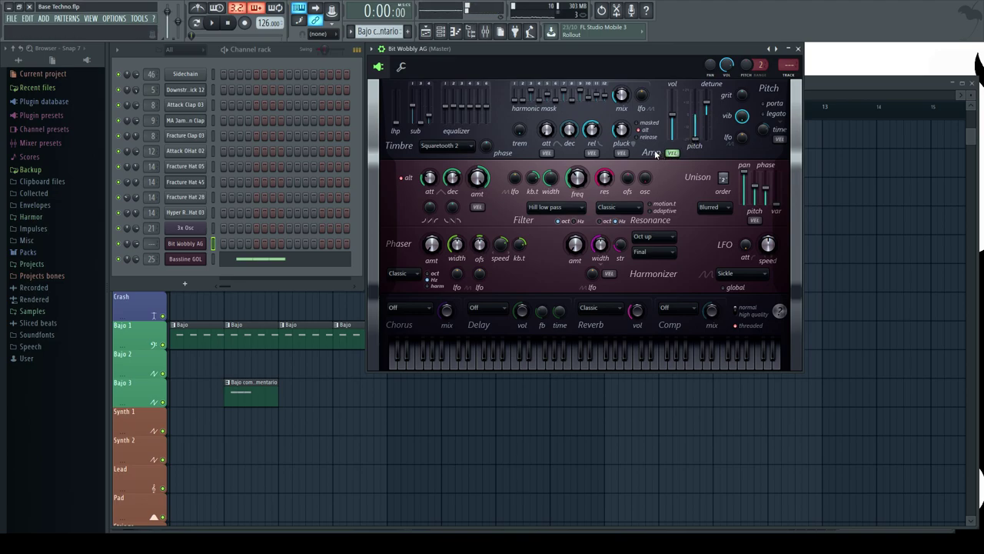
Audition Bit Wobbly AG notes over the arrangement while raising the phaser amount and harmonic mask LFO.
key("space")
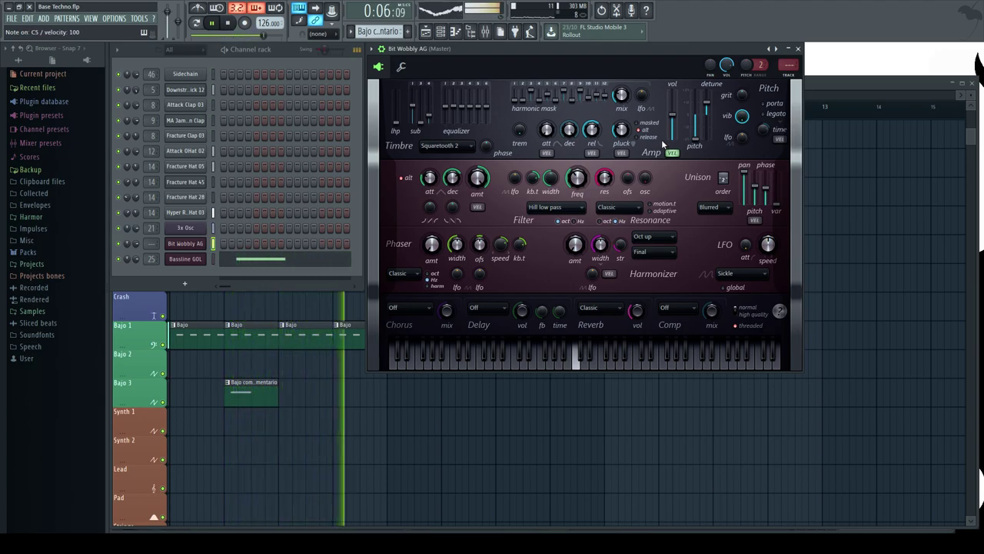
key("space")
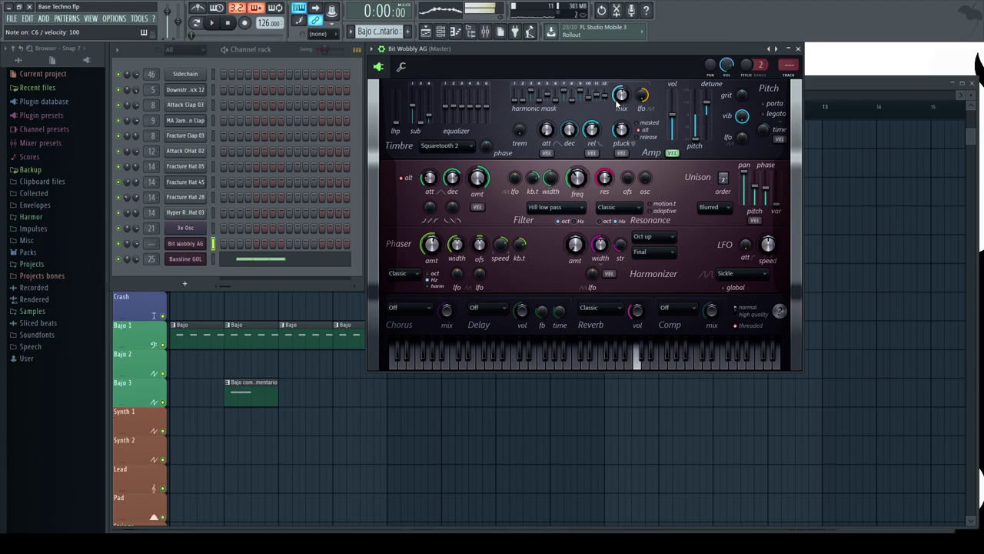
key("n")
Set the Harmless chorus type to Thick with a raised mix, and check the sound over the arrangement.
left_click(415, 307)
left_click(408, 343)
left_click(422, 310)
left_click(407, 357)
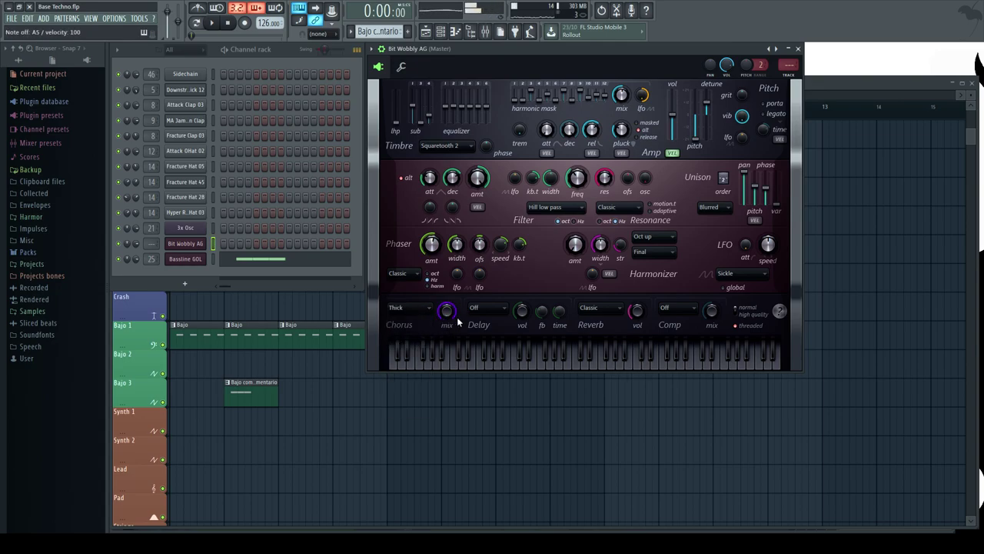
key("space")
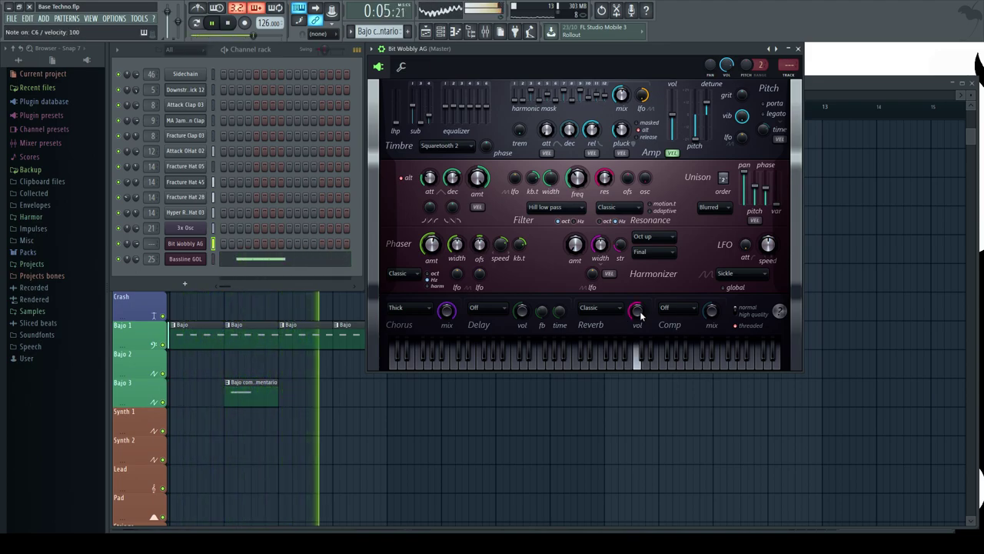
key("space")
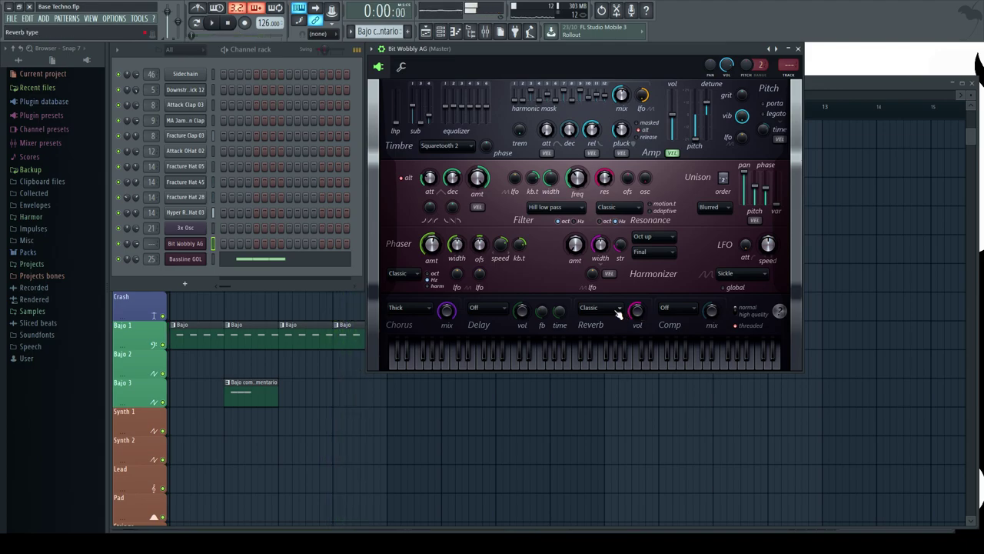
Set the Harmless compression type to Warming, then audition notes while raising the timbre phase and removing the phaser amount.
left_click(691, 311)
left_click(681, 324)
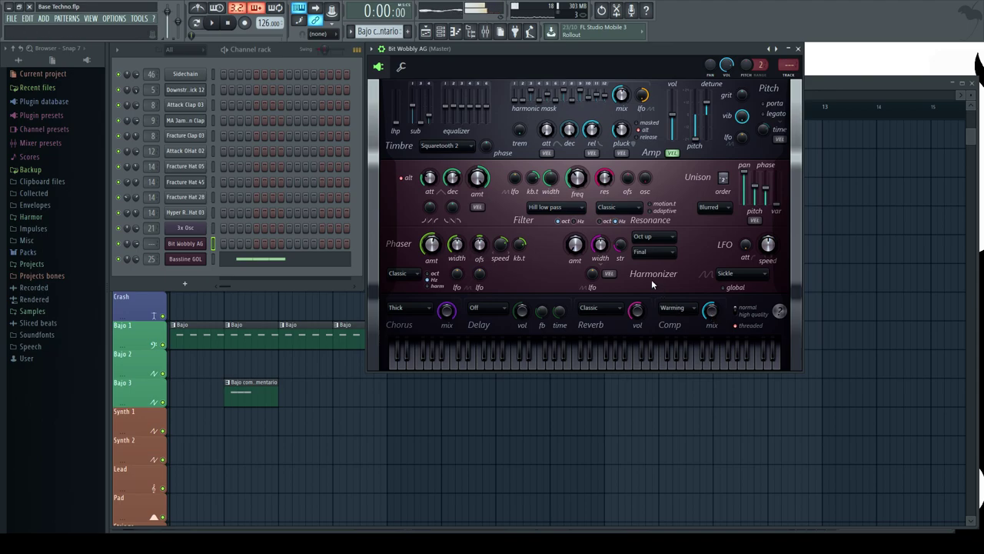
key("comma")
key("n")
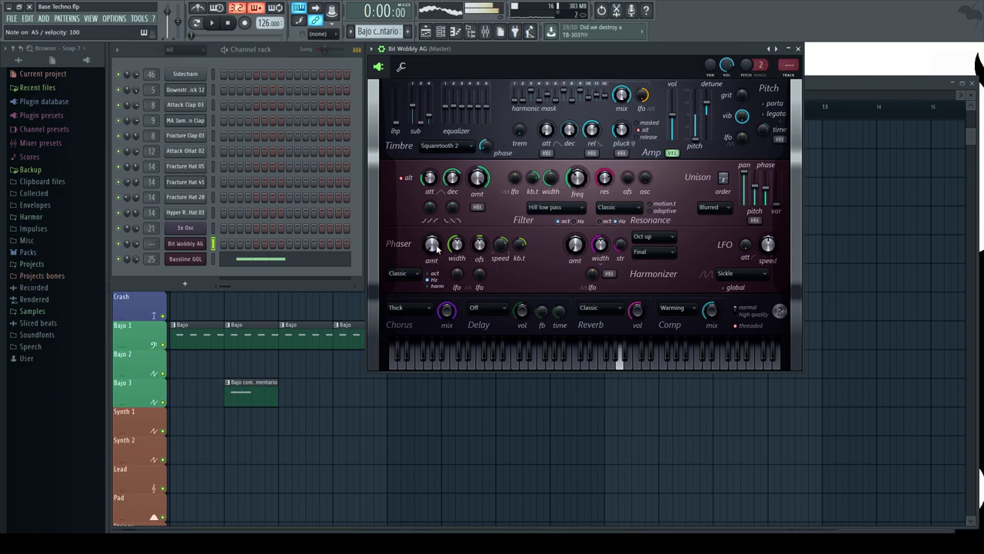
Route the Bit Wobbly AG channel to mixer track 26, Bajo 4, and cut that track's low equalizer band to -18.0.
key("F9")
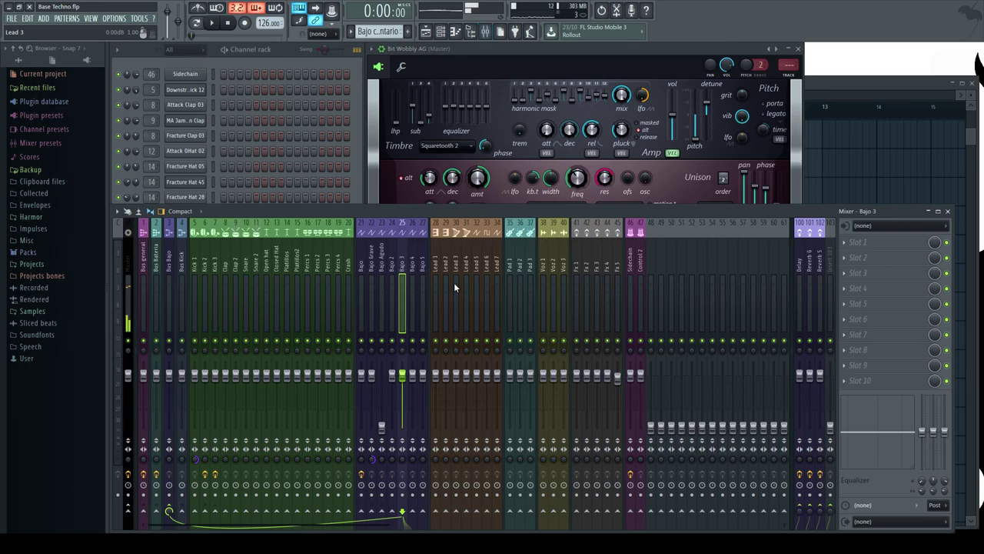
key("F9")
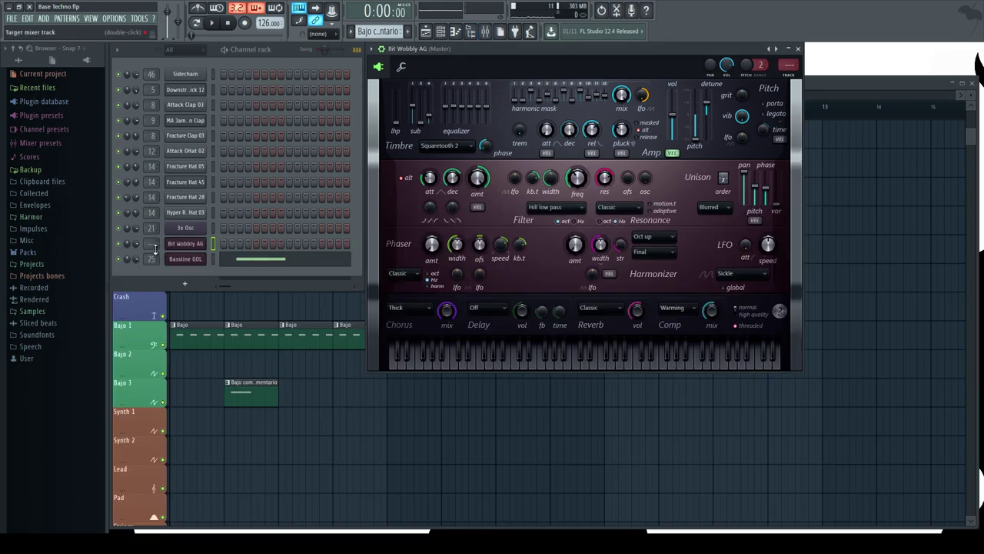
key("F9")
left_click_drag(788, 65, 788, 37)
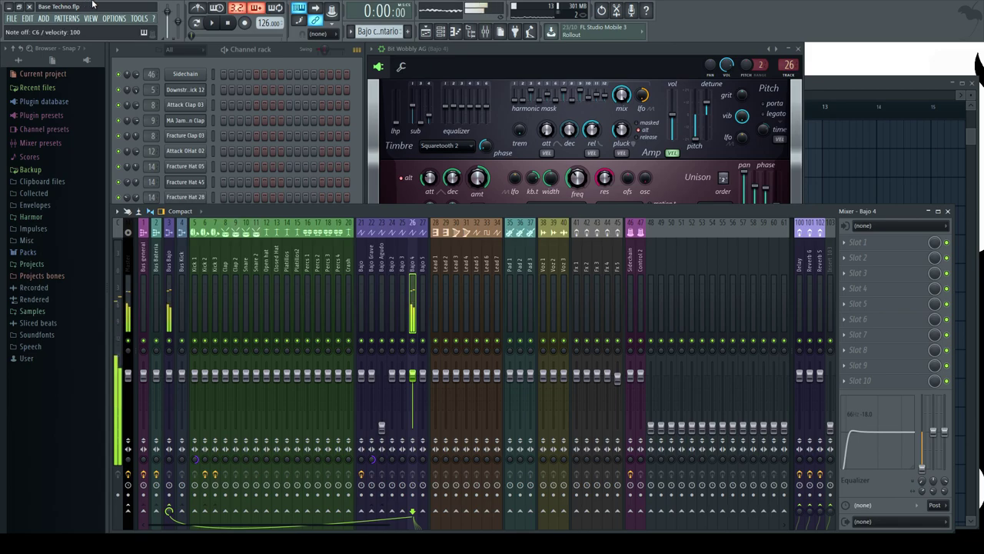
Create a new pattern and place a C6 note at its start in the Bit Wobbly AG piano roll.
left_click(281, 57)
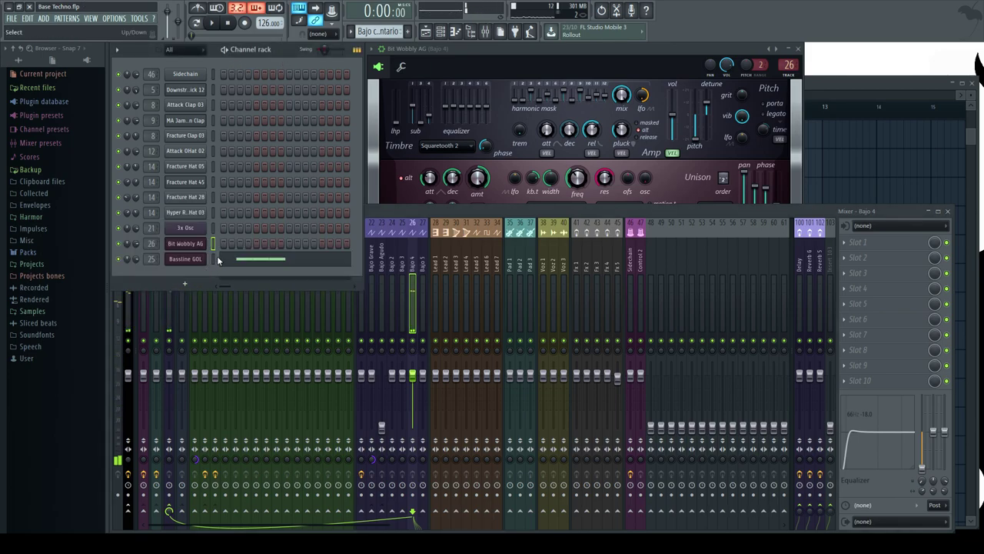
key("F4")
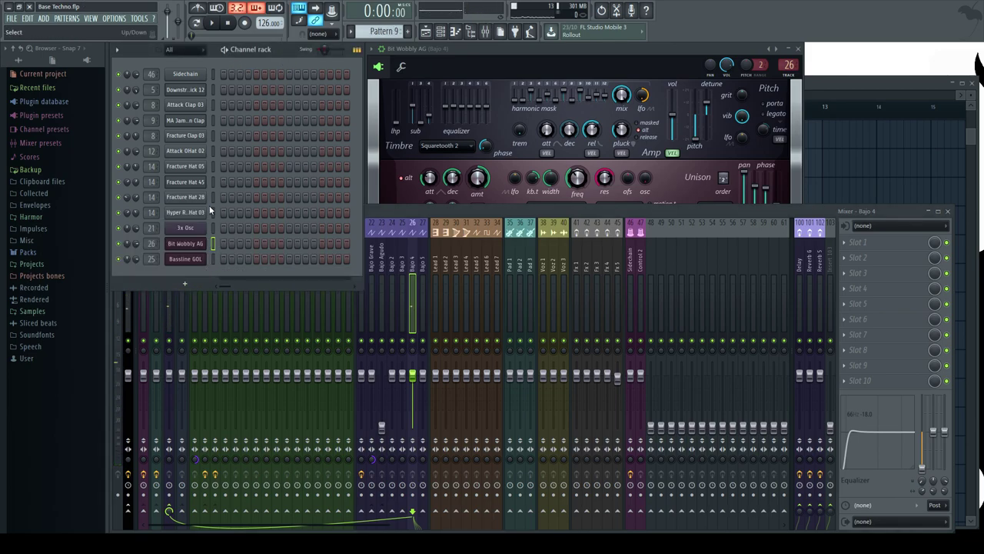
right_click(197, 243)
left_click(212, 245)
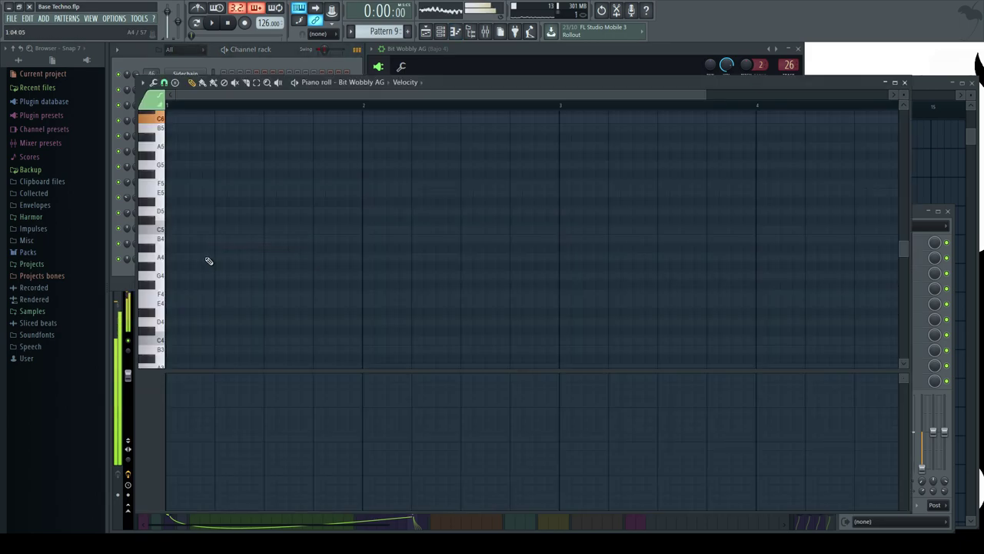
scroll(184, 181, "up", 3)
left_click(177, 175)
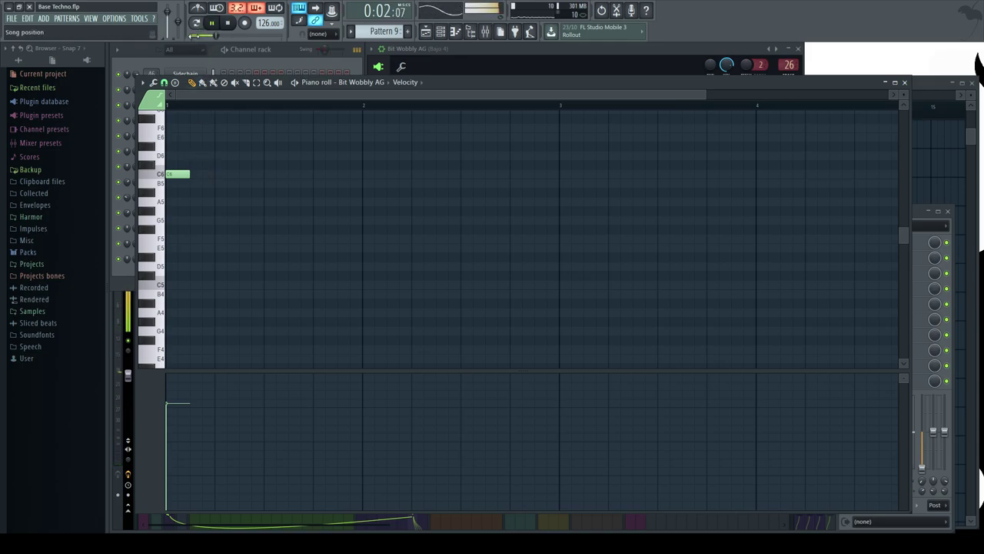
Add a second C6 and a third note at A5 to the Bit Wobbly AG pattern, checking it in looped pattern playback.
key("l")
left_click(215, 174)
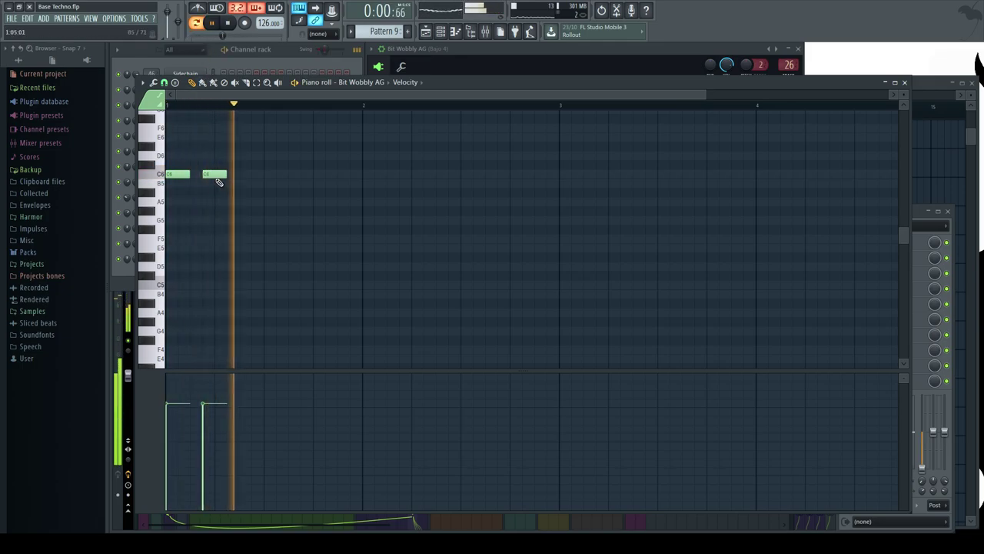
key("space")
left_click(243, 192)
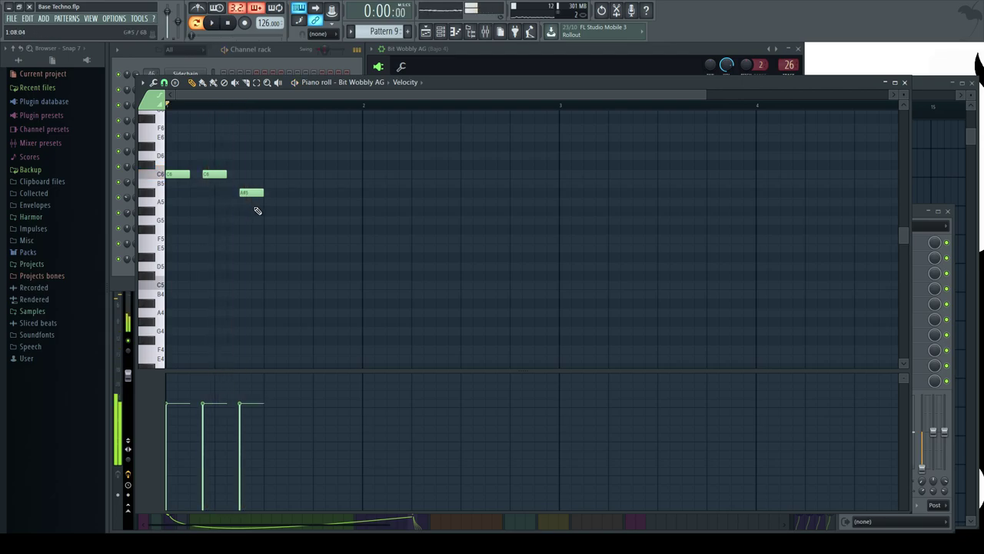
mouse_move(252, 192)
left_mouse_down()
mouse_move(252, 211)
mouse_move(252, 201)
left_mouse_up()
key("space")
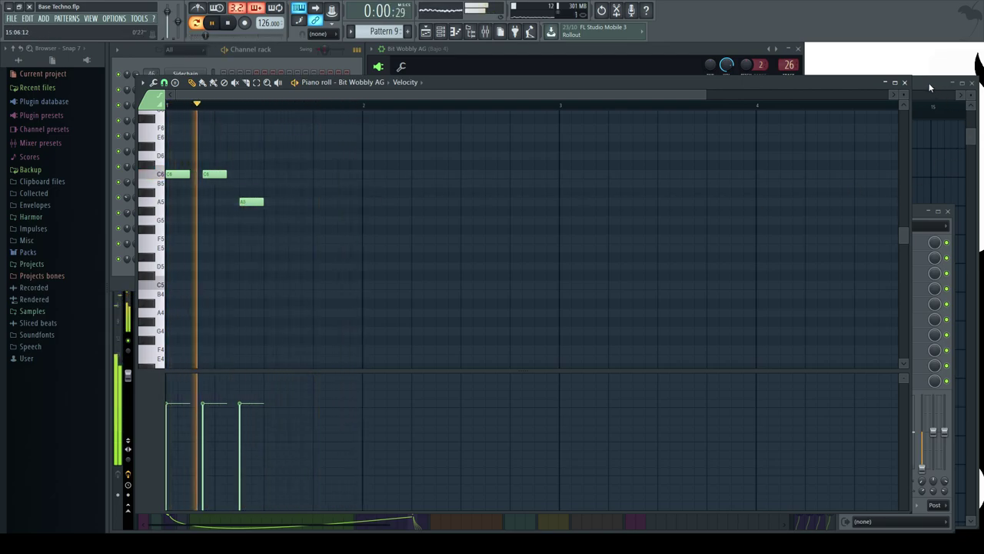
Place the new Bit Wobbly AG pattern on the Bajo 3 track at bar 3 and play it within the arrangement.
left_click(904, 83)
left_click_drag(309, 391, 289, 394)
key("space")
key("space")
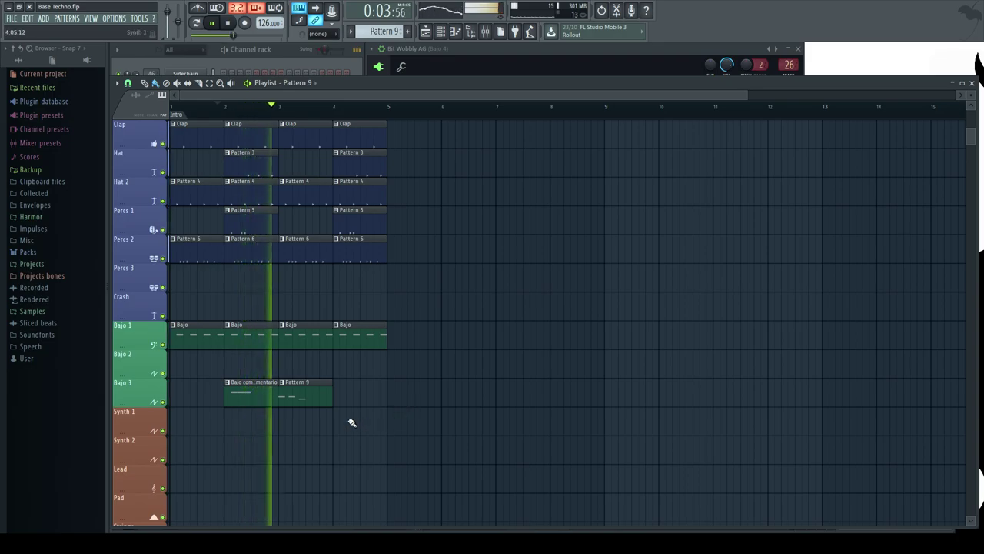
scroll(255, 426, "down", 2)
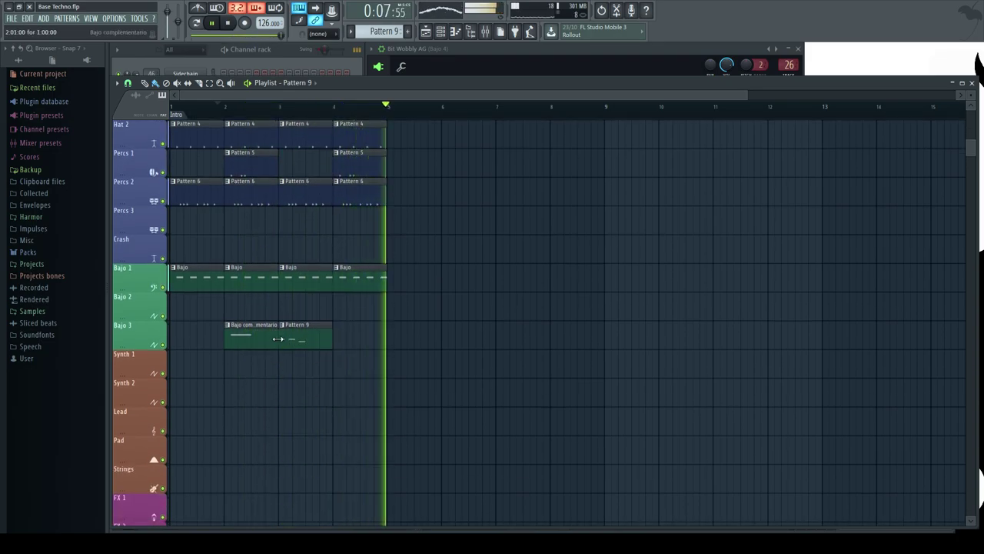
scroll(408, 339, "up", 5)
scroll(411, 341, "up", 1)
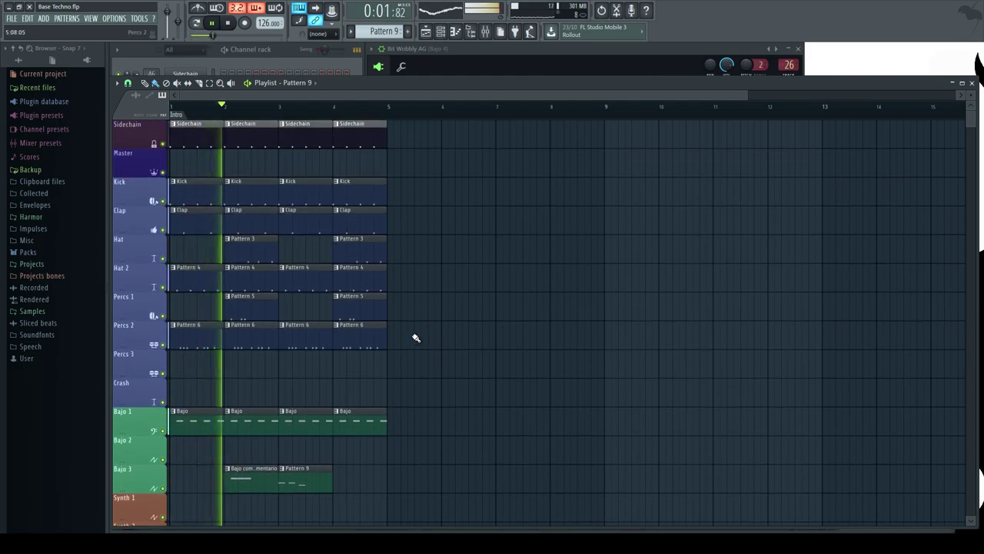
key("space")
Link the Bit Wobbly AG channel volume to the Peak ctrl - Peak controller with the Inverted mapping formula.
left_click(248, 476)
left_click(288, 54)
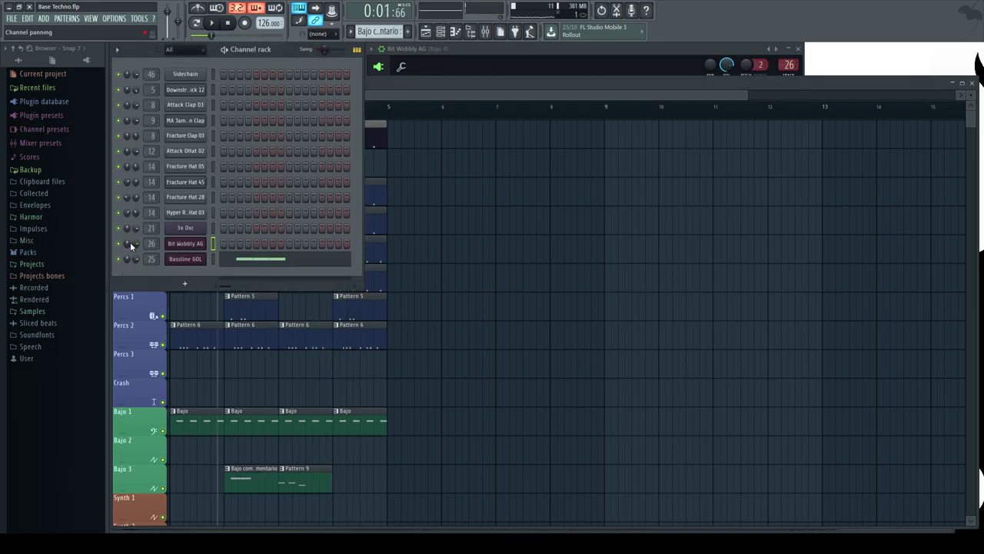
key("space")
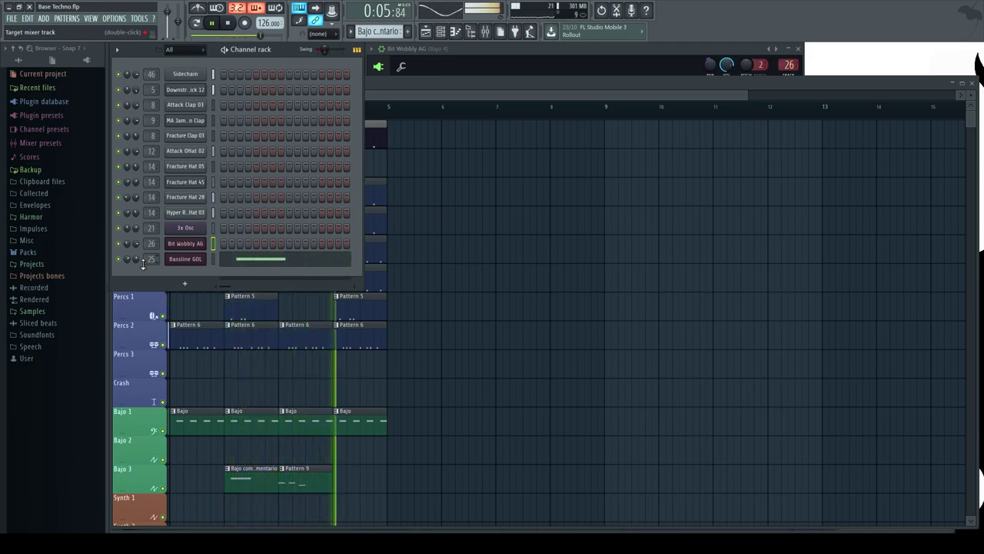
right_click(145, 244)
left_click(165, 336)
left_click(490, 246)
left_click(476, 294)
left_click(472, 274)
left_click(486, 304)
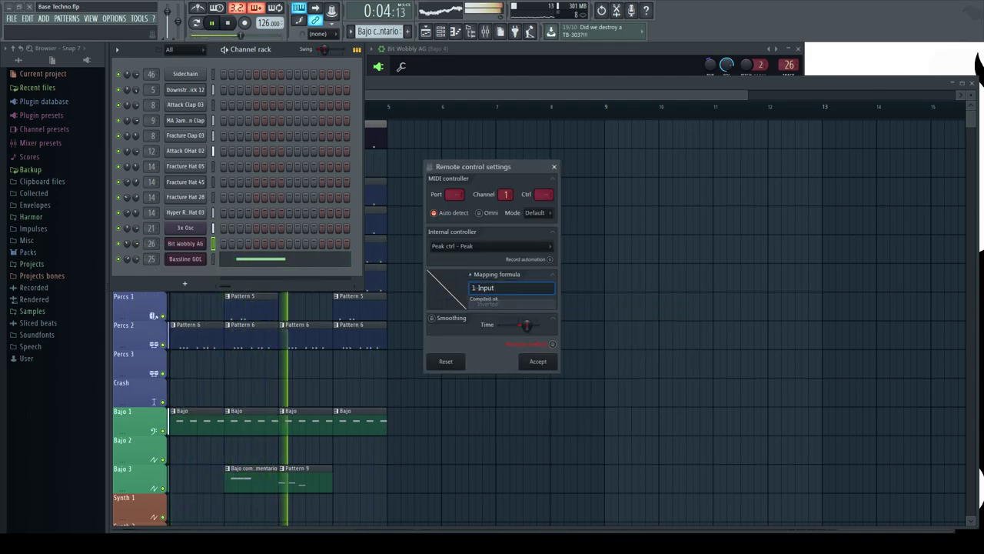
left_click(534, 362)
Save the project and replay the arrangement to check the sidechained bass.
key("space")
key("ctrl+s")
key("space")
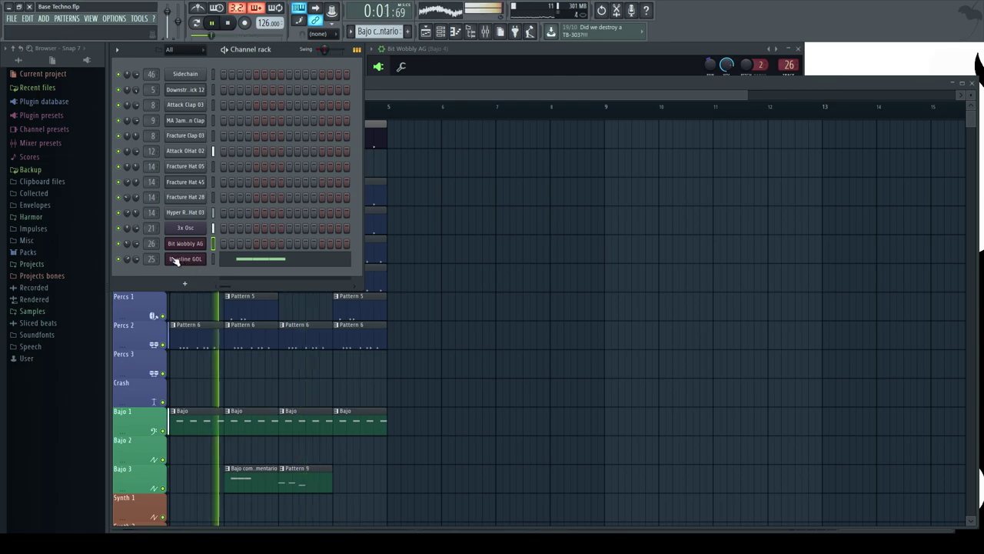
key("space")
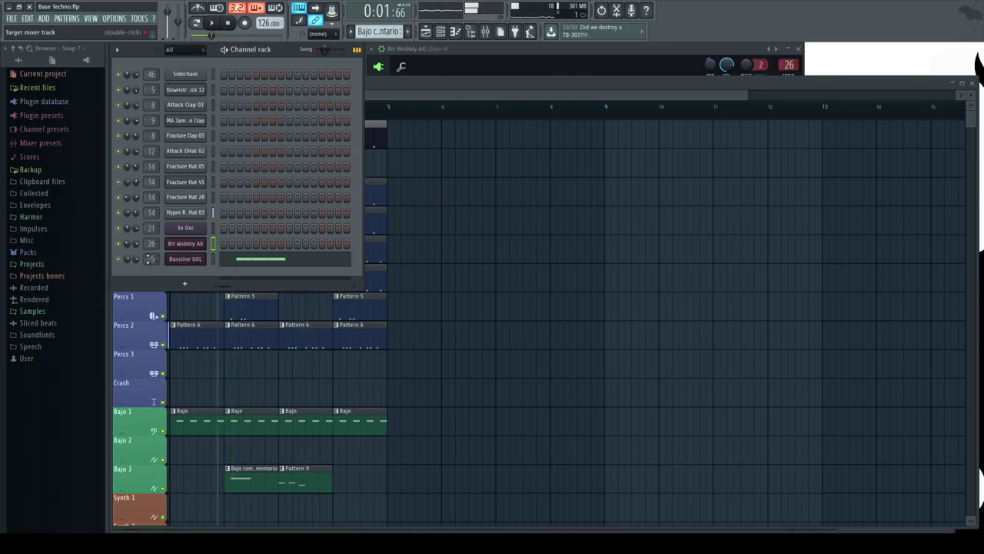
Insert a new Harmless channel above Bassline GOL and move its window beside the channel rack.
right_click(193, 261)
mouse_move(246, 319)
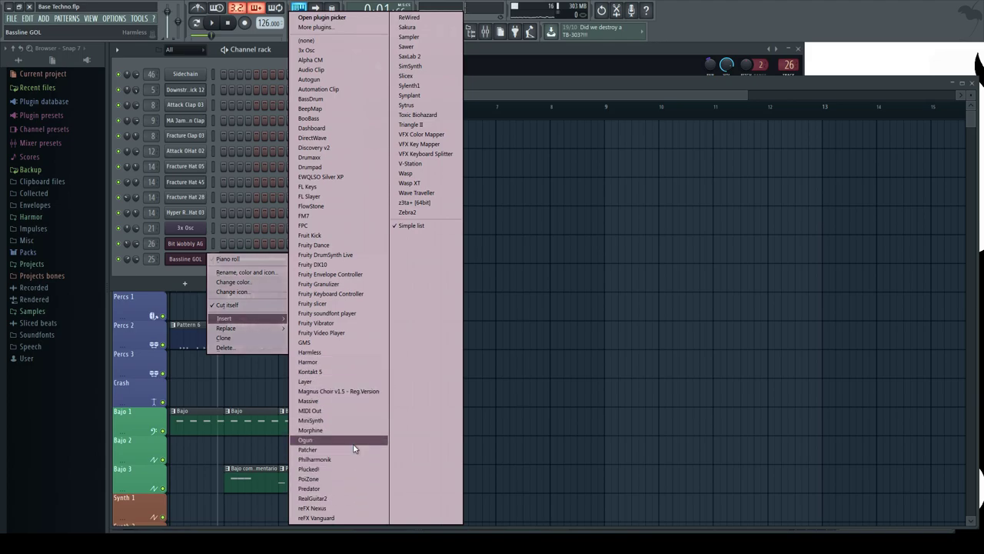
left_click(325, 352)
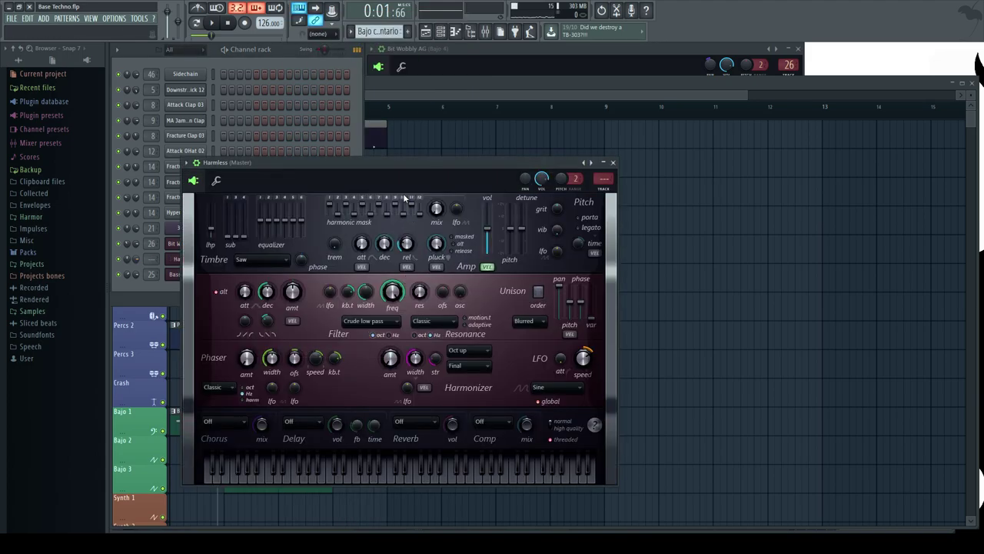
left_click_drag(379, 164, 563, 53)
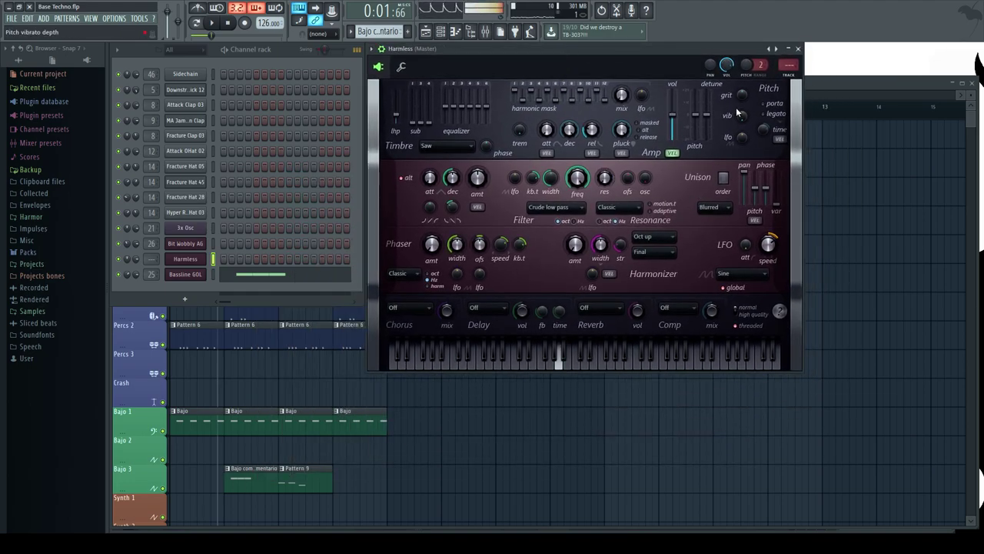
Set the new Harmless timbre to Mole with a raised phase, then audition notes while adjusting the pluck decay.
left_click(448, 145)
left_click(449, 227)
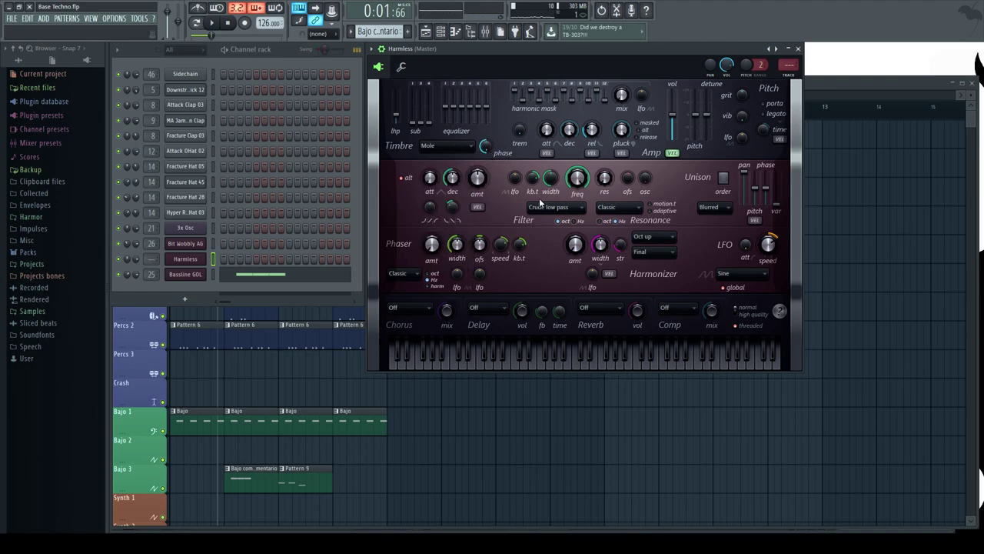
key("n")
left_click_drag(623, 136, 617, 139)
key("n")
key("y")
key("n")
key("y")
key("n")
Raise the Harmless phaser amount to maximum and set the phaser type to Deep.
left_click_drag(433, 246, 432, 244)
left_click(405, 273)
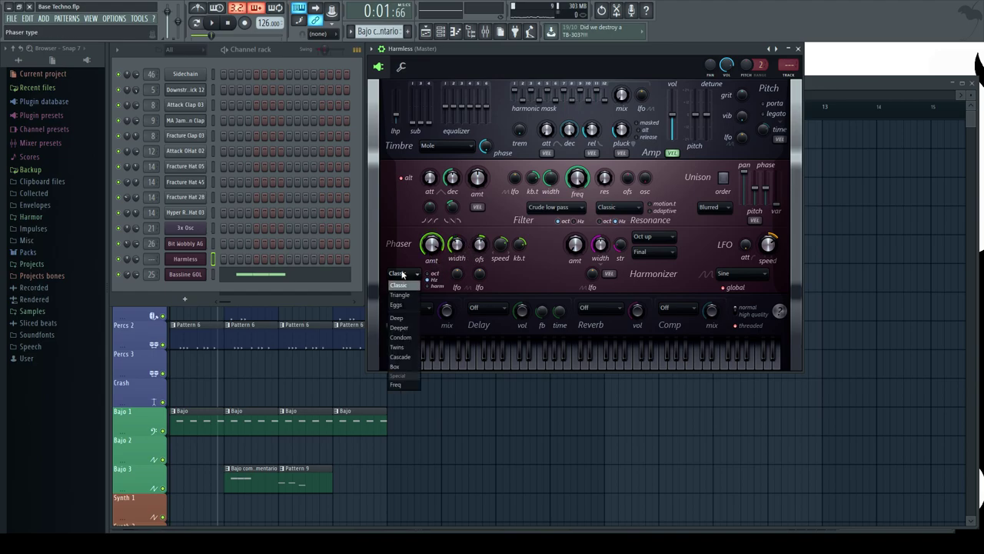
left_click(402, 325)
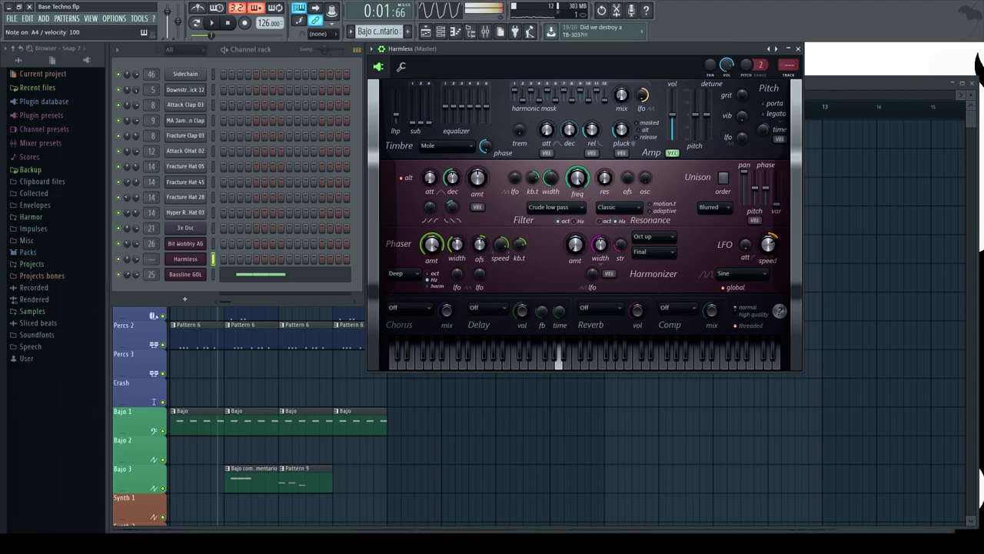
Raise the harmonic mask mix and LFO and switch the phaser scale to oct while auditioning notes.
left_click_drag(628, 102, 628, 46)
key("n")
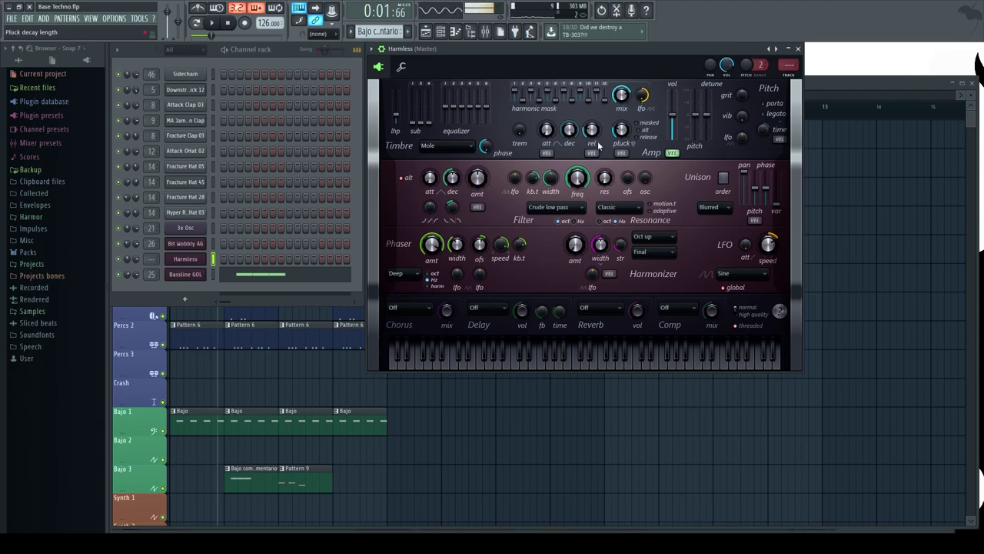
key("n")
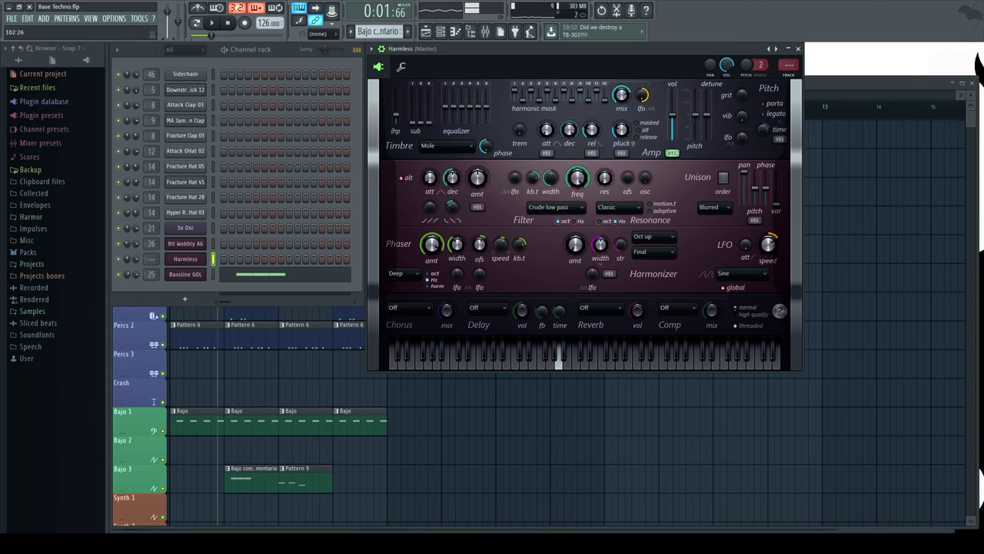
key("n")
key("y")
left_click(431, 274)
key("n")
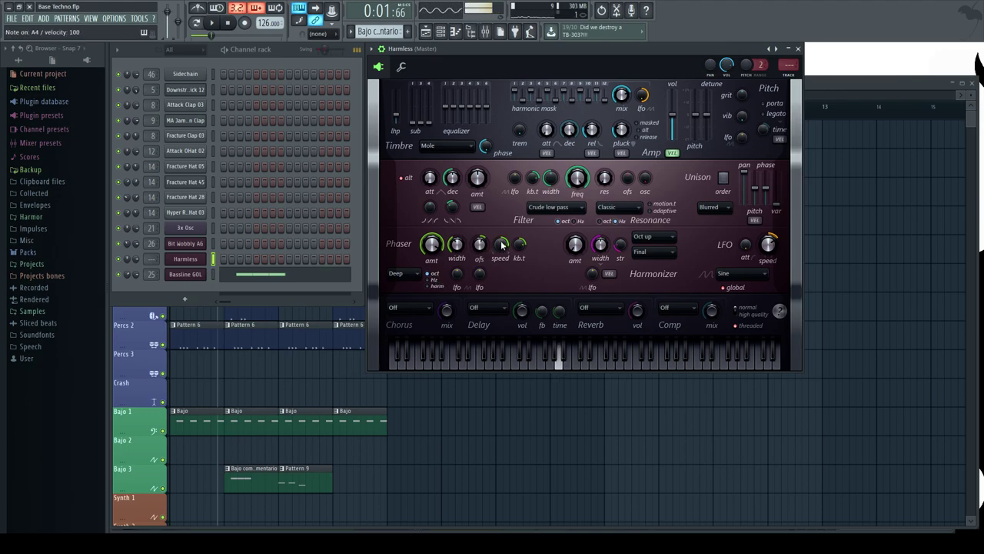
Set the Harmless chorus type to Deep and audition notes with it.
left_click(417, 311)
left_click(407, 344)
key("n")
key("y")
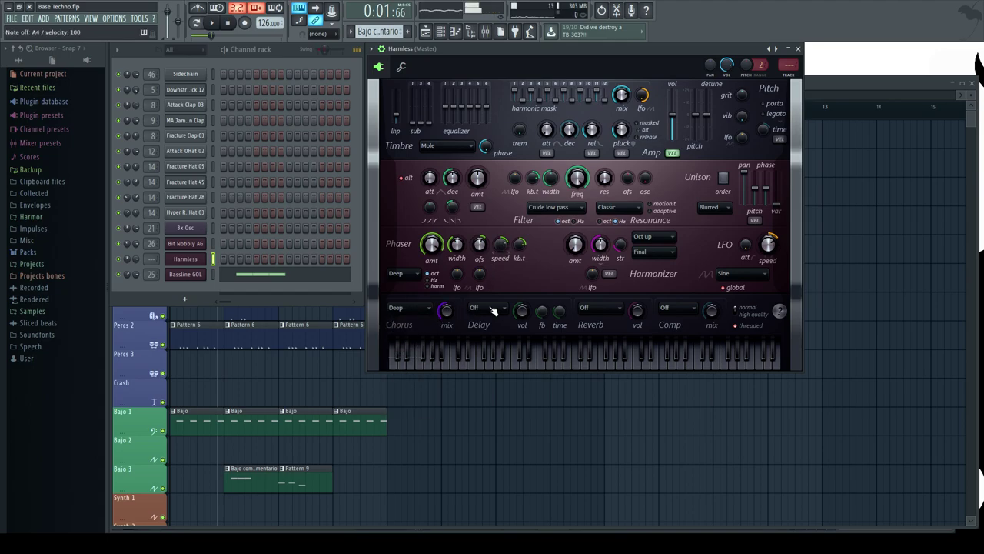
Try The venue reverb on Harmless, settle on Drum room, and set the delay type to Classic.
left_click(609, 311)
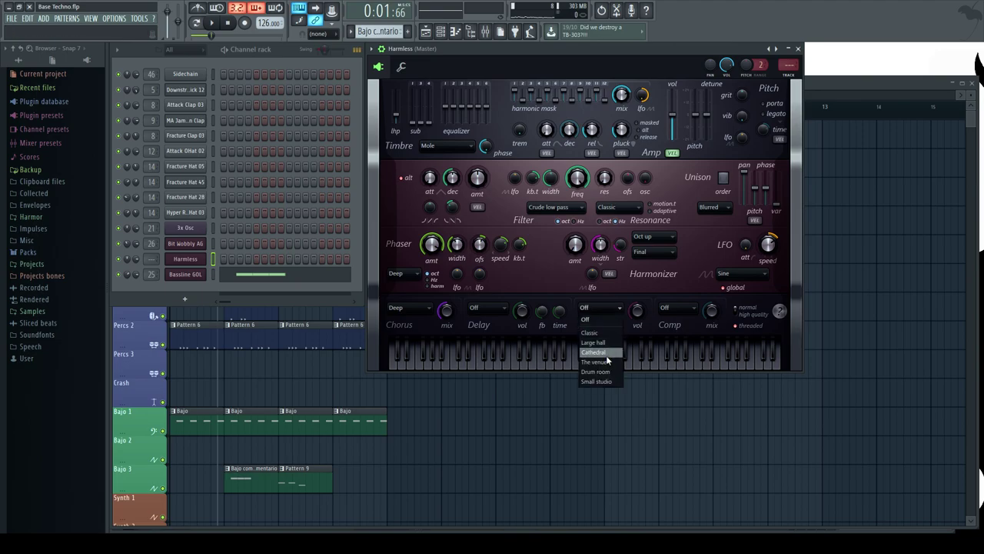
left_click(594, 362)
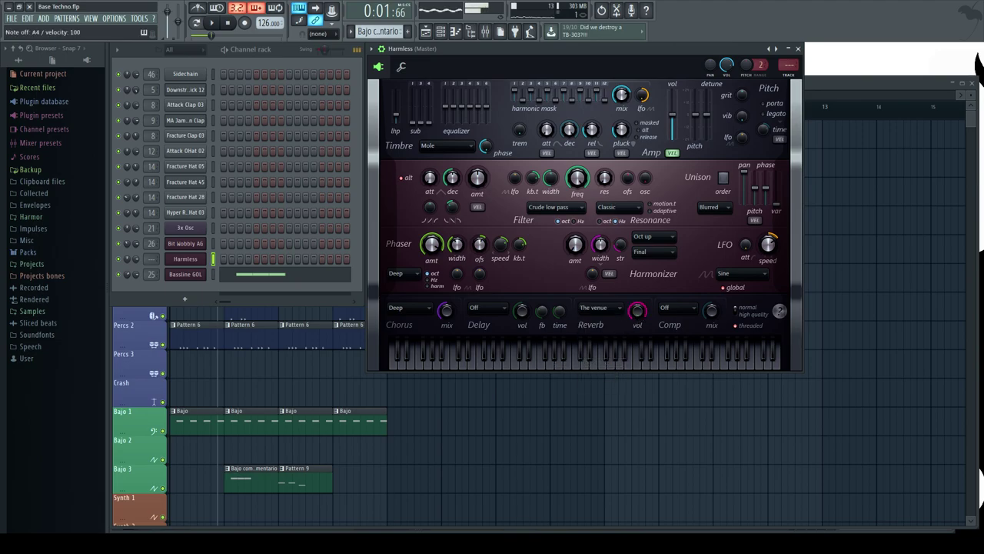
left_click(620, 309)
left_click(596, 375)
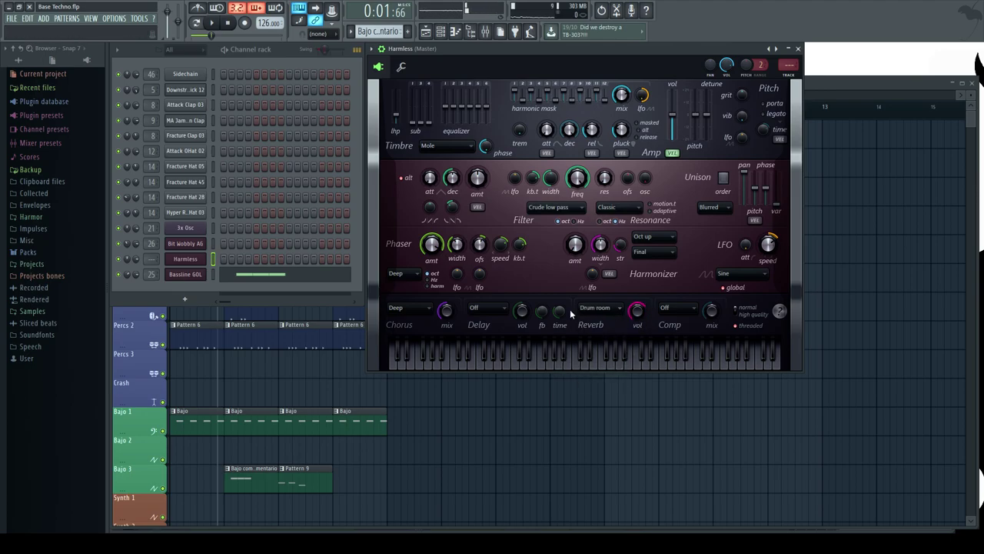
left_click(499, 309)
left_click(496, 334)
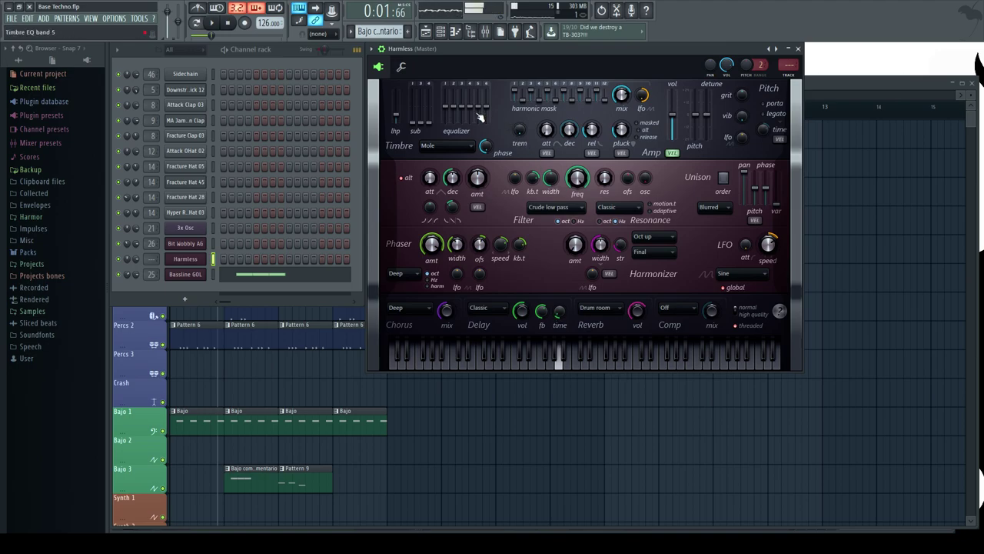
Audition notes while lowering the low timbre equalizer bands, shortening the delay time and raising the pitch grit.
key("n")
key("y")
key("n")
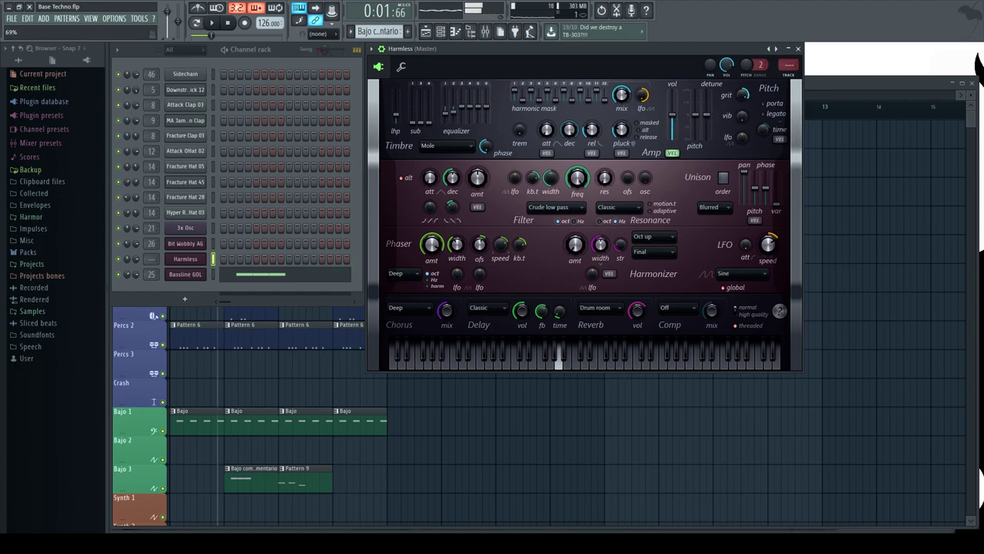
key("n")
key("y")
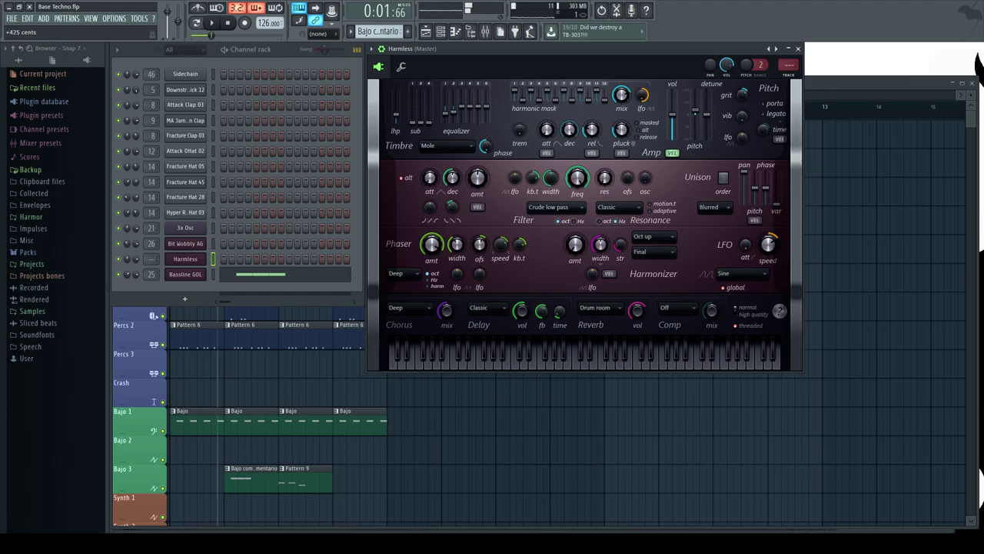
Audition Harmless notes, route the Harmless channel to mixer track 28 (Lead 1) and send that track to reverb track 102.
key("n")
key("comma")
key("semicolon")
key("F9")
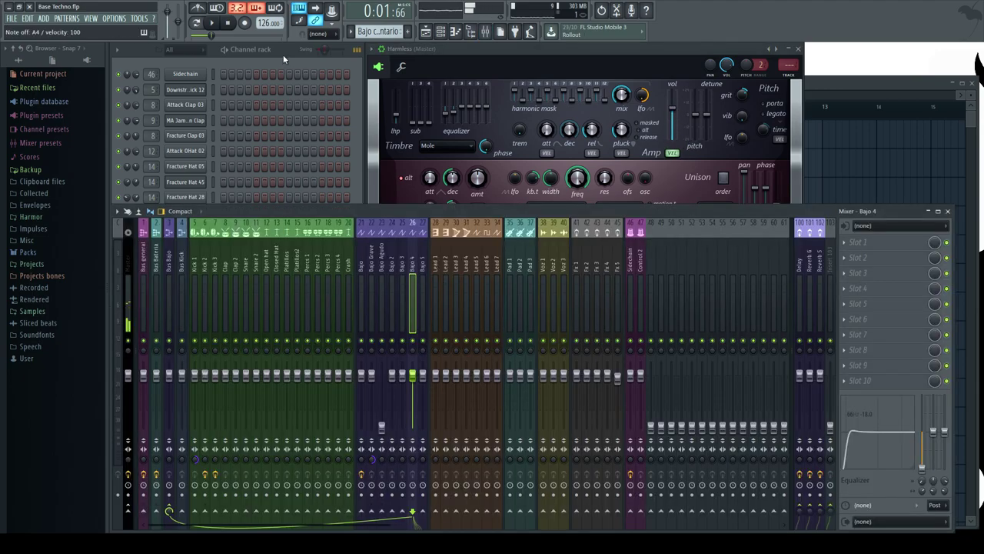
left_click(284, 59)
left_click_drag(152, 258, 151, 253)
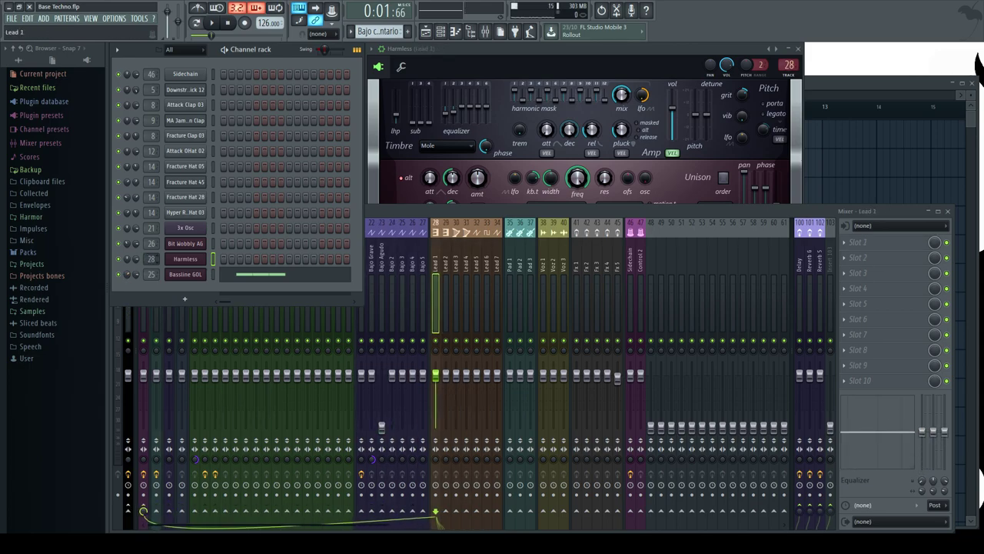
left_click(820, 511)
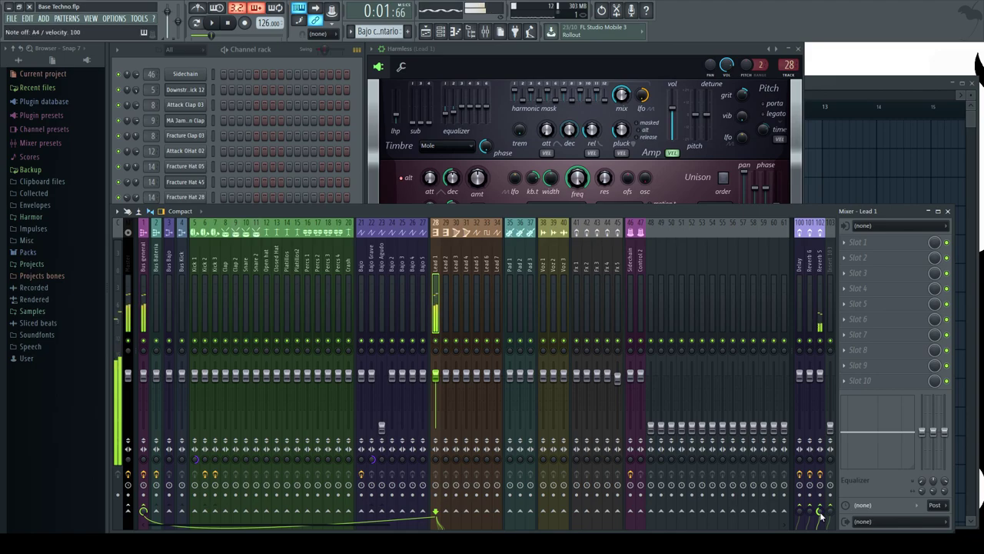
Play the song and audition Harmless notes over the arrangement.
left_click(637, 54)
left_click(315, 209)
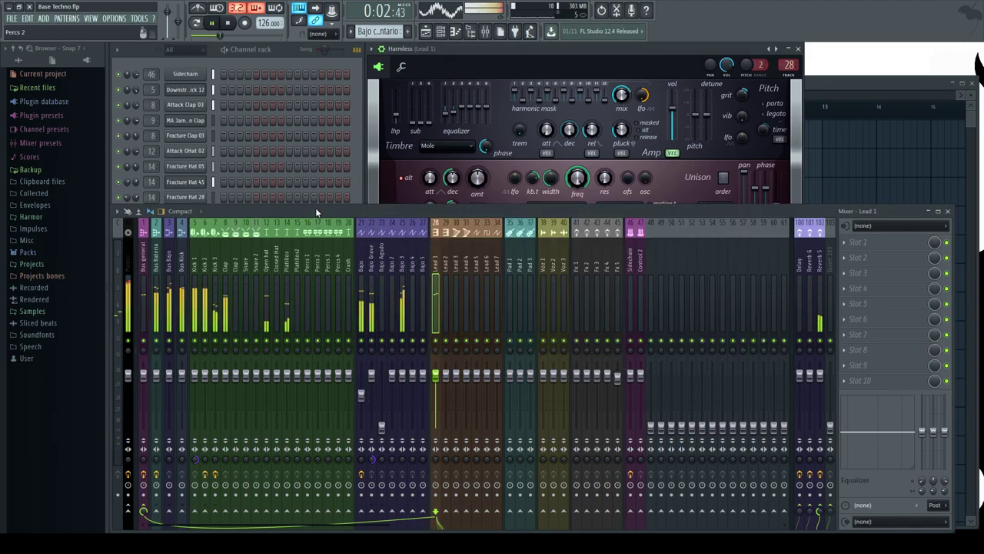
left_click(284, 49)
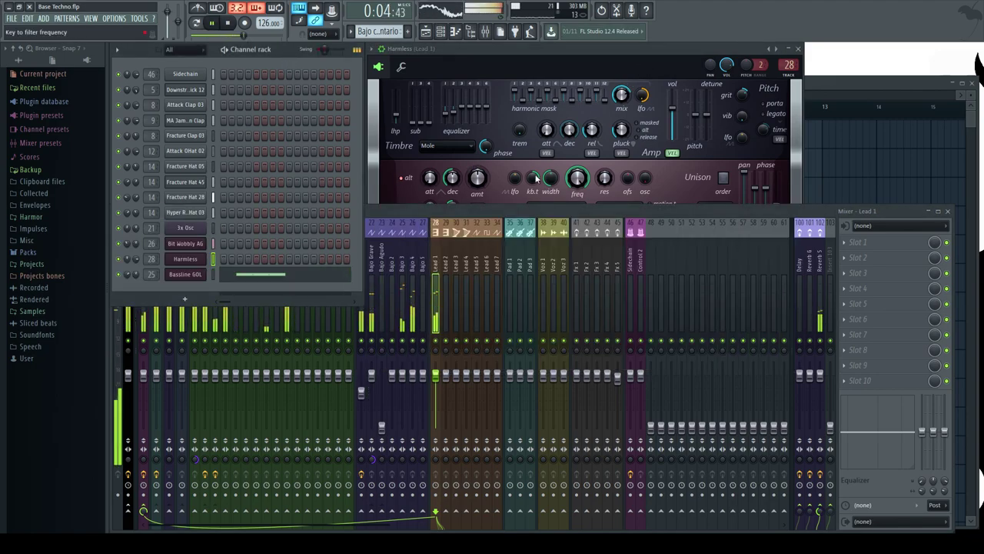
left_click(681, 112)
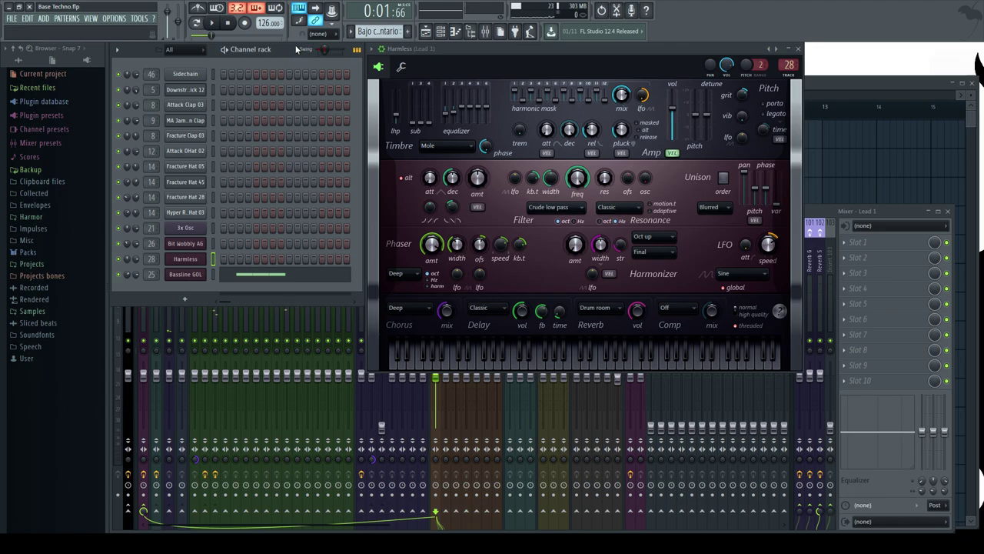
Move to the empty Pattern 10 and rename it "Sonidito loco".
key("KP_Add")
key("KP_Add")
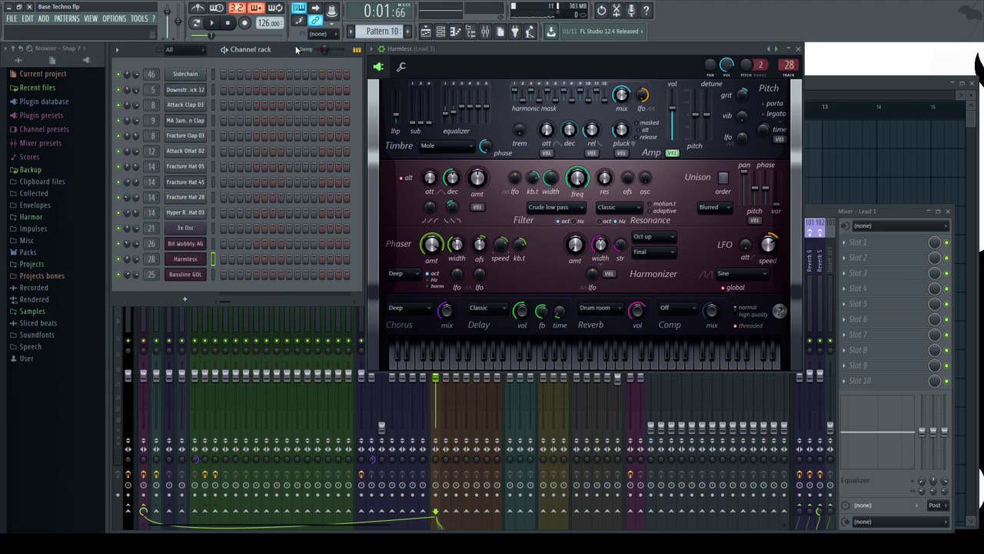
left_click(357, 30)
left_click(449, 48)
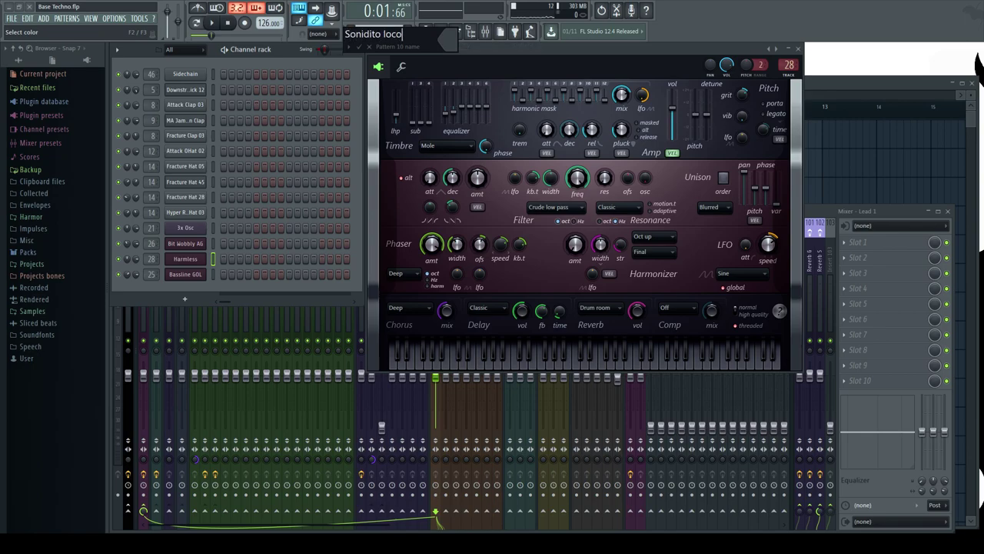
type("Sonidito loco")
key("Return")
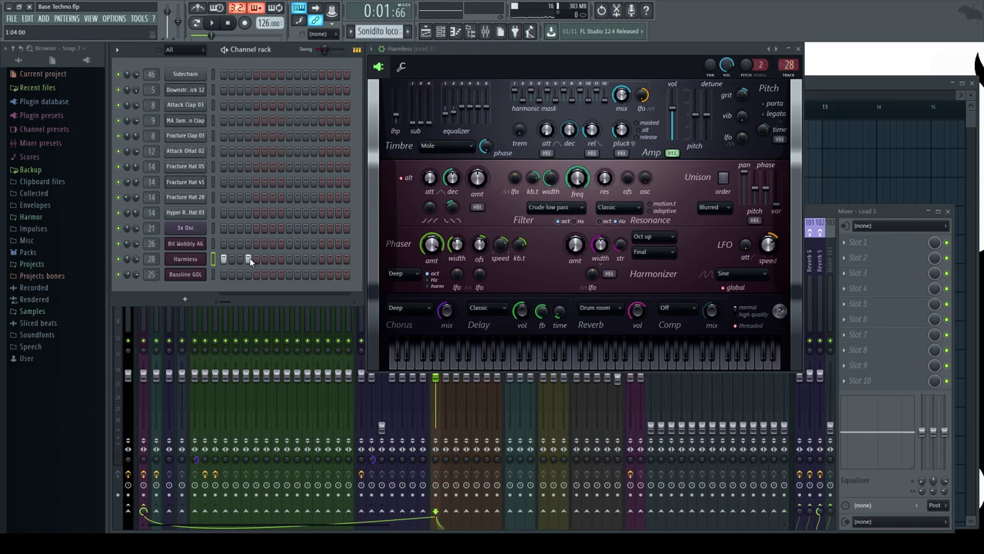
Place Harmless hits on every third step from 1 to 16 and play them in pattern mode.
left_click(346, 259)
key("space")
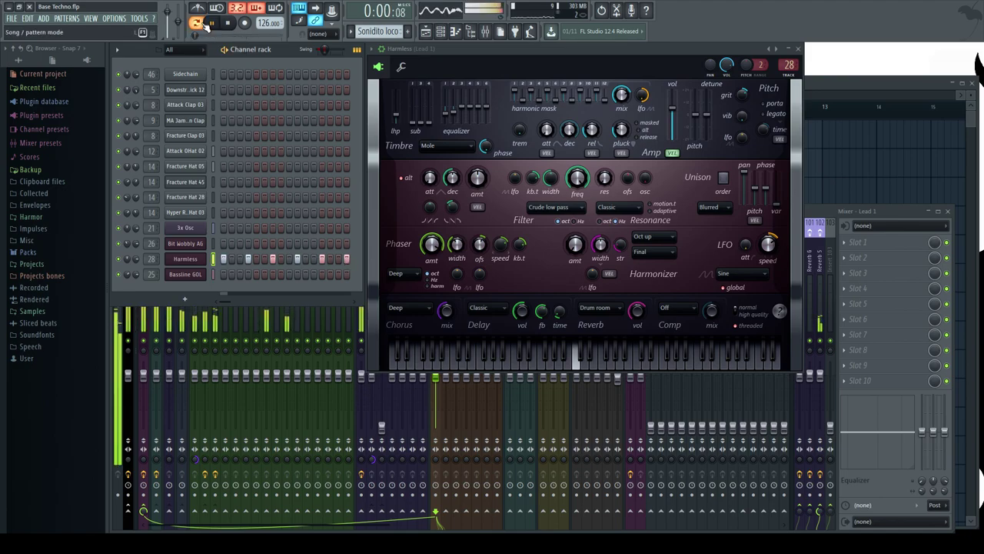
key("space")
Show the Harmless hits in the piano roll and lengthen the C5 notes to two steps each.
right_click(203, 255)
left_click(233, 253)
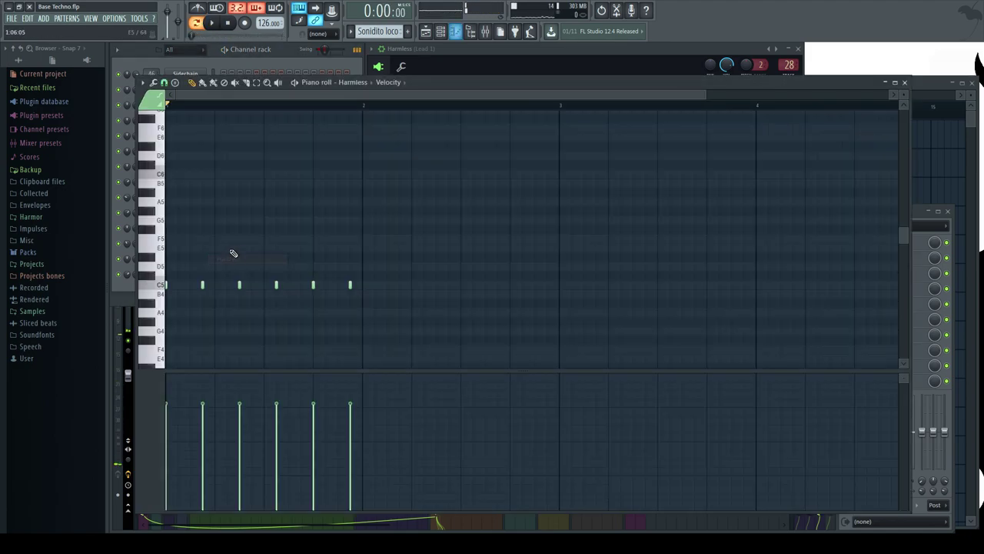
scroll(246, 101, "up", 1)
left_click_drag(246, 100, 232, 100)
left_click_drag(437, 323, 81, 252)
left_click(372, 287)
right_click(374, 287)
left_click_drag(465, 309, 165, 226)
left_click_drag(422, 285, 450, 290)
Continue the C5 notes at three-step spacing to the end of bar 2, checking the rhythm in playback.
left_click(442, 271)
left_click(501, 286)
left_click(570, 285)
key("space")
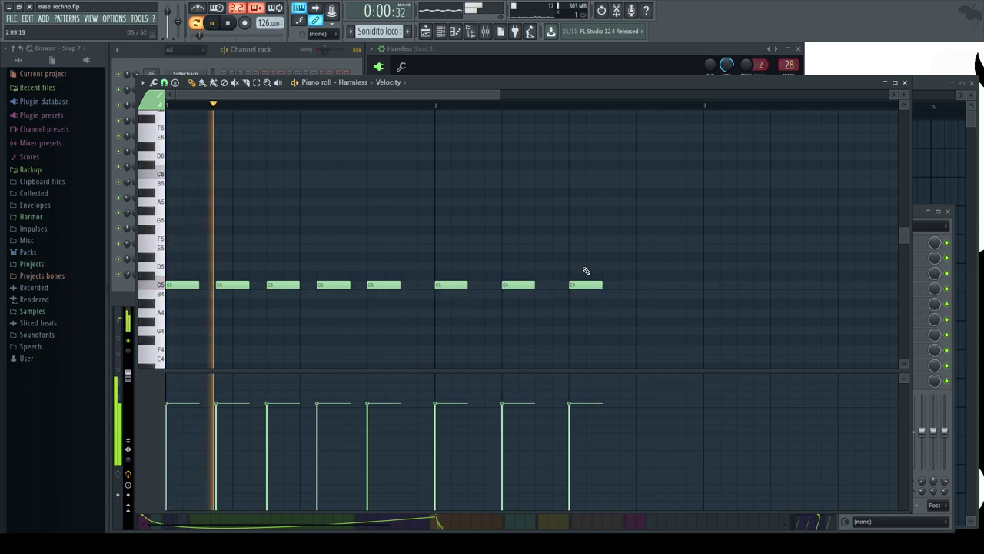
key("space")
left_click_drag(452, 286, 435, 286)
left_click_drag(518, 290, 478, 289)
key("space")
left_click(538, 285)
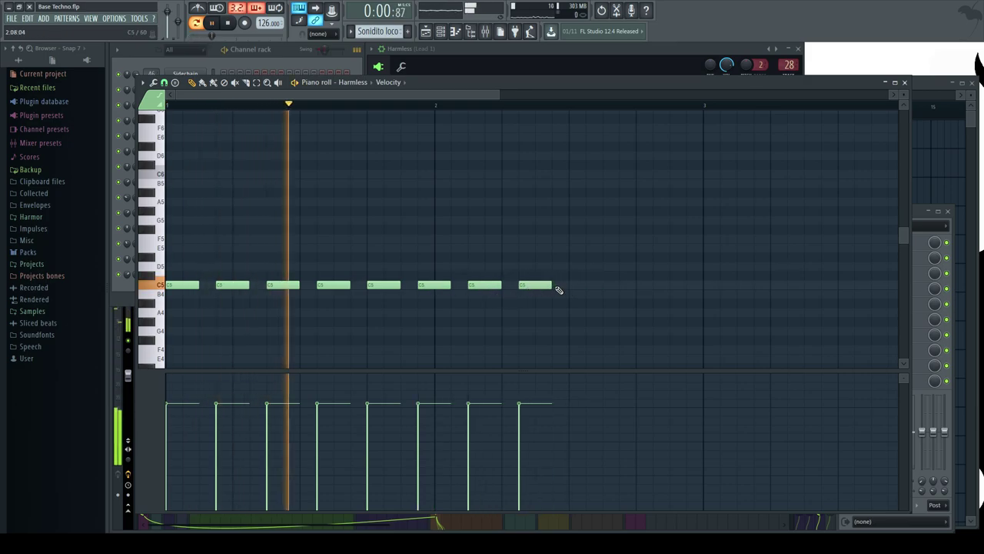
left_click(623, 285)
left_click(673, 286)
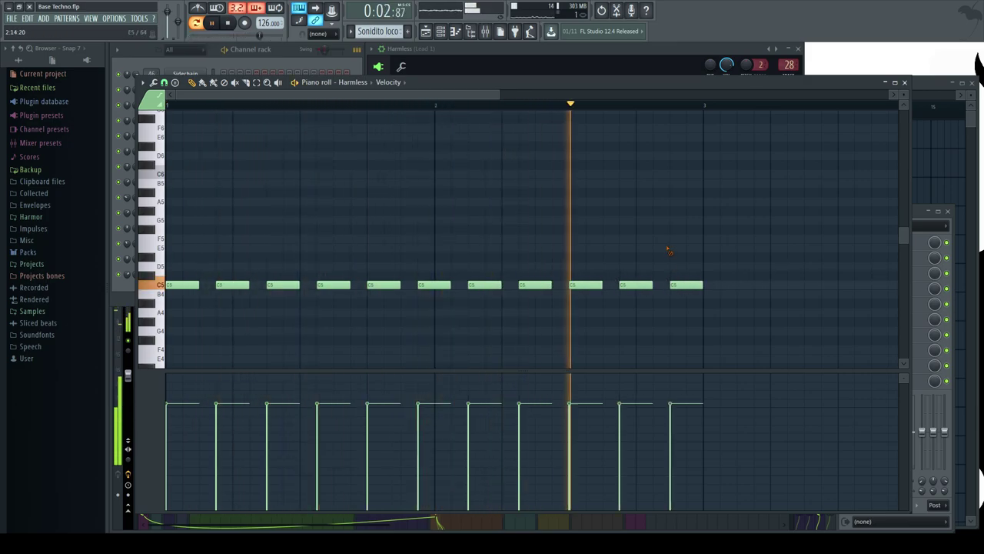
scroll(435, 195, "down", 2)
scroll(423, 310, "down", 1)
scroll(424, 309, "up", 4)
left_click(427, 286)
right_click(446, 285)
scroll(359, 111, "down", 2)
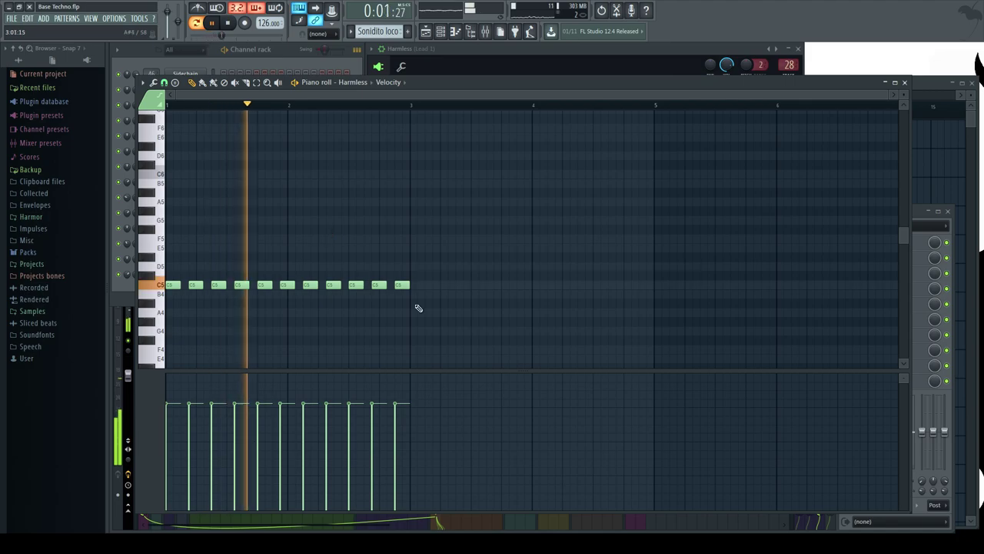
Place two Sonidito loco clips on the playlist's Synth 1 track, starting at bars 1 and 3.
key("F5")
scroll(314, 431, "down", 5)
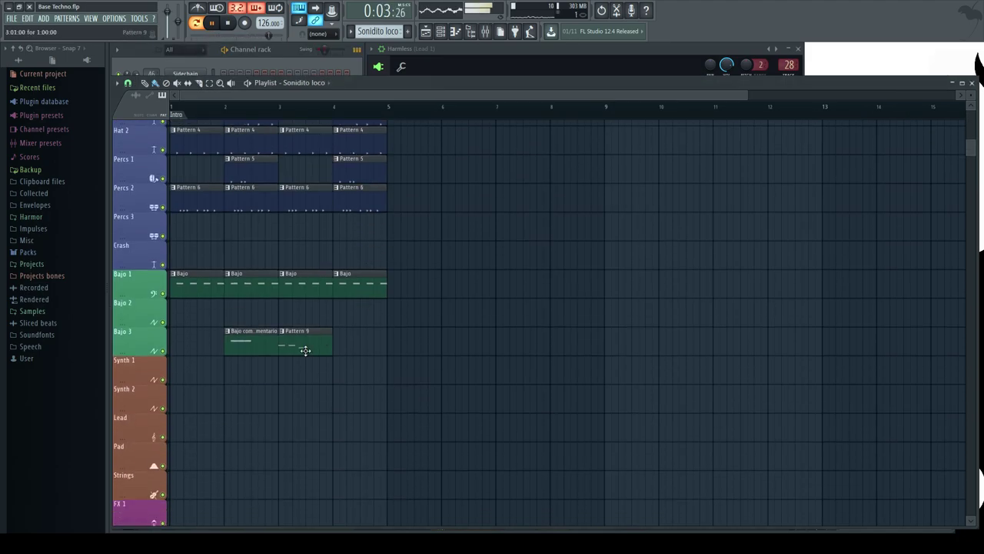
left_click(200, 371)
left_click_drag(371, 370, 365, 369)
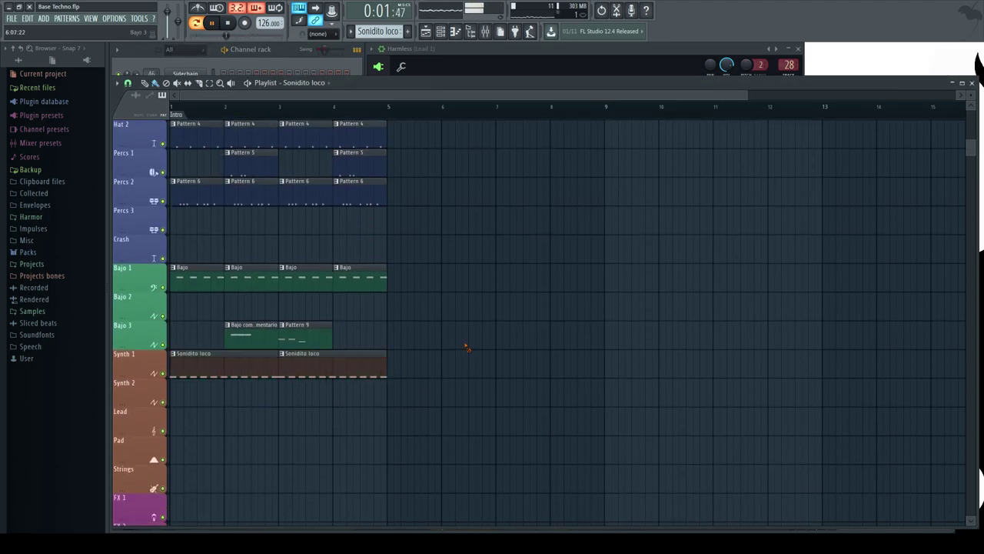
Load Fruity Parametric EQ 2 into slot 3 of the Lead 1 mixer track used by Harmless.
left_click(278, 44)
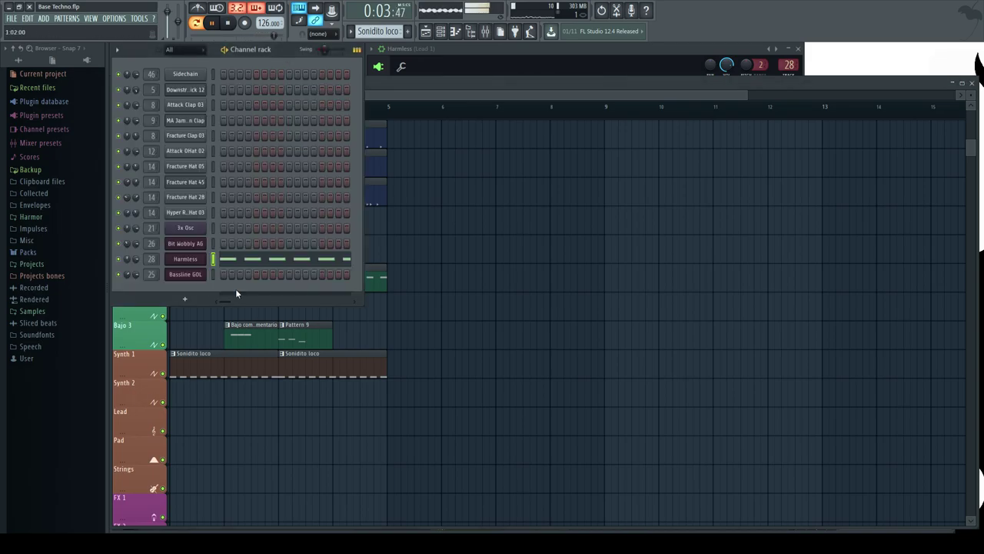
left_click(185, 259)
key("F9")
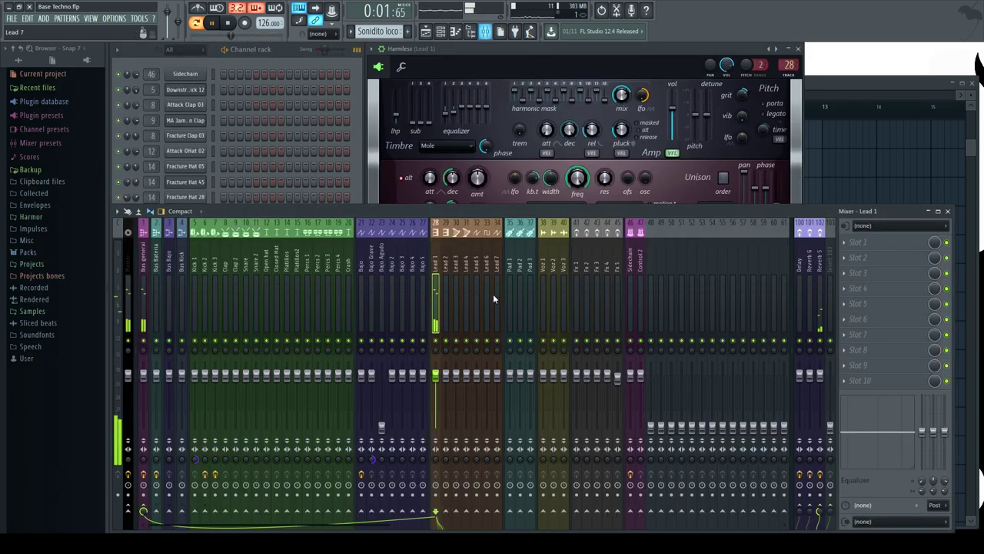
left_click(861, 278)
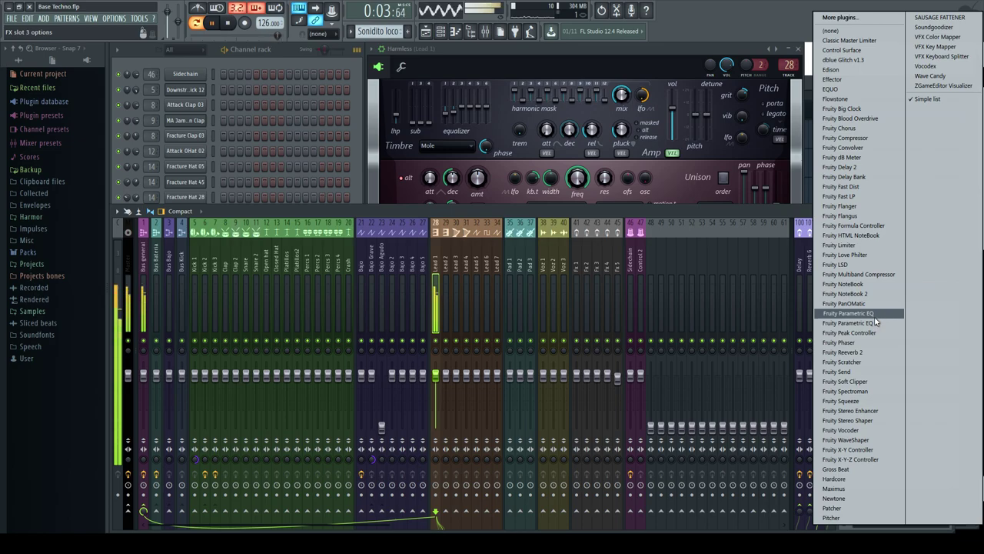
left_click(850, 323)
left_click_drag(344, 160, 378, 142)
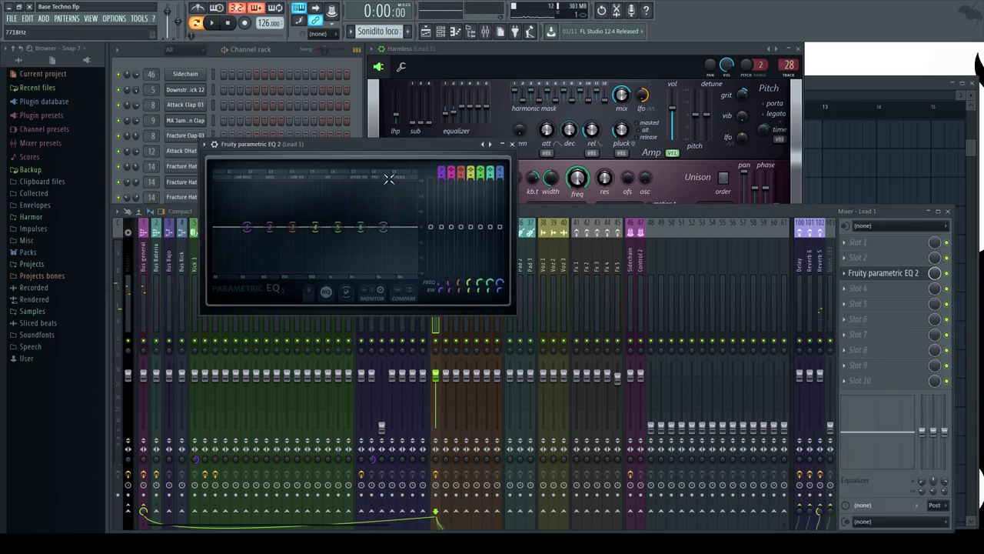
Shape the Lead 1 EQ during playback: cut the lows with band 1 near 67 Hz, dip band 3 and slightly raise band 5.
key("space")
left_click_drag(292, 227, 248, 268)
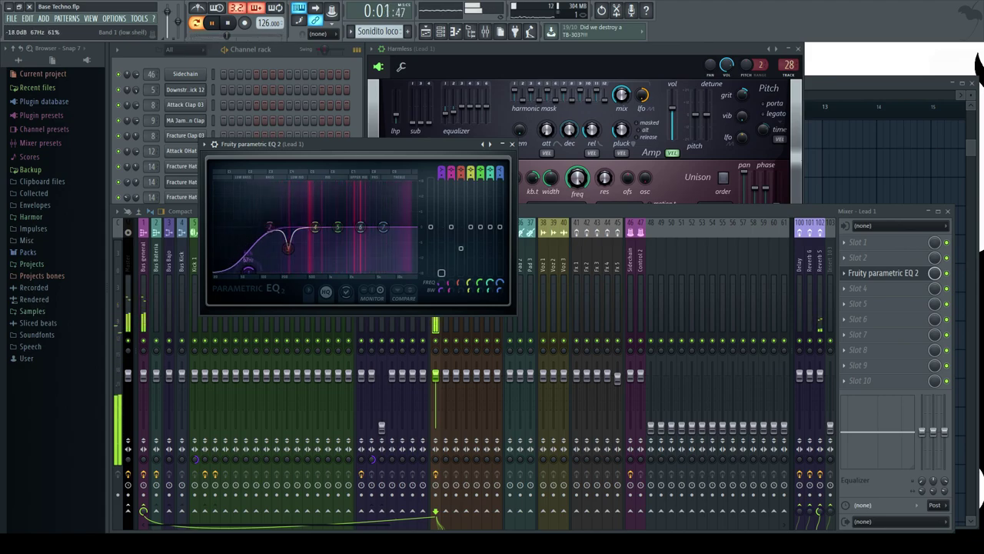
mouse_move(441, 172)
left_mouse_down()
mouse_move(441, 187)
mouse_move(442, 169)
left_mouse_up()
mouse_move(440, 290)
left_mouse_down()
mouse_move(441, 278)
mouse_move(441, 289)
left_mouse_up()
mouse_move(338, 227)
left_mouse_down()
mouse_move(343, 209)
mouse_move(329, 201)
mouse_move(345, 215)
left_mouse_up()
key("space")
left_click(512, 144)
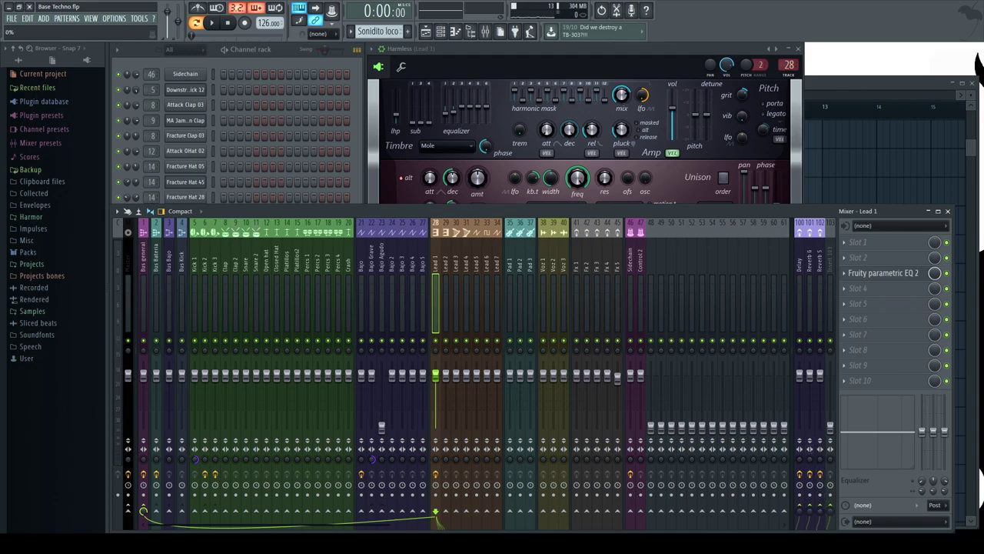
Move the parametric EQ to slot 1 and load Fruity Reeverb 2 in slot 4 with reduced diffusion.
left_click_drag(876, 274, 874, 244)
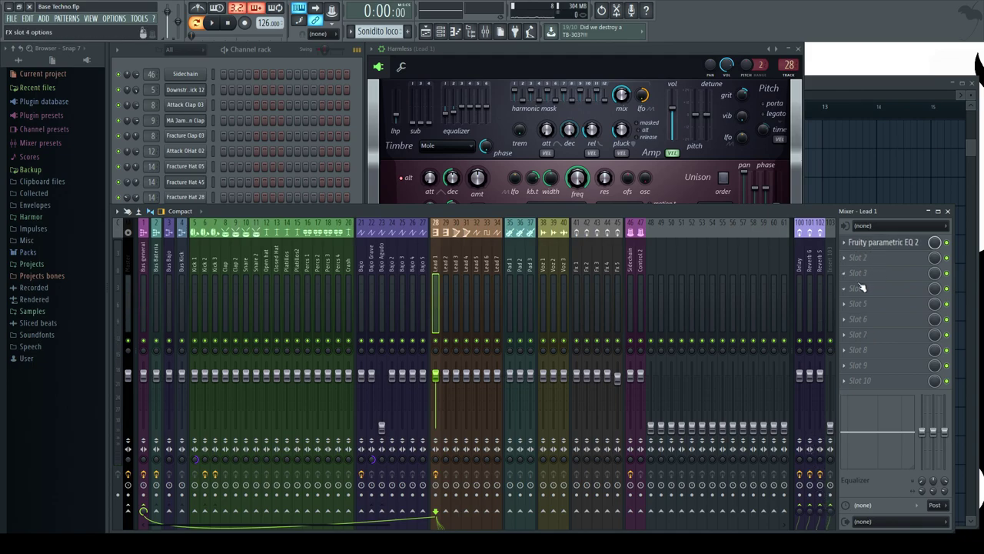
left_click(852, 290)
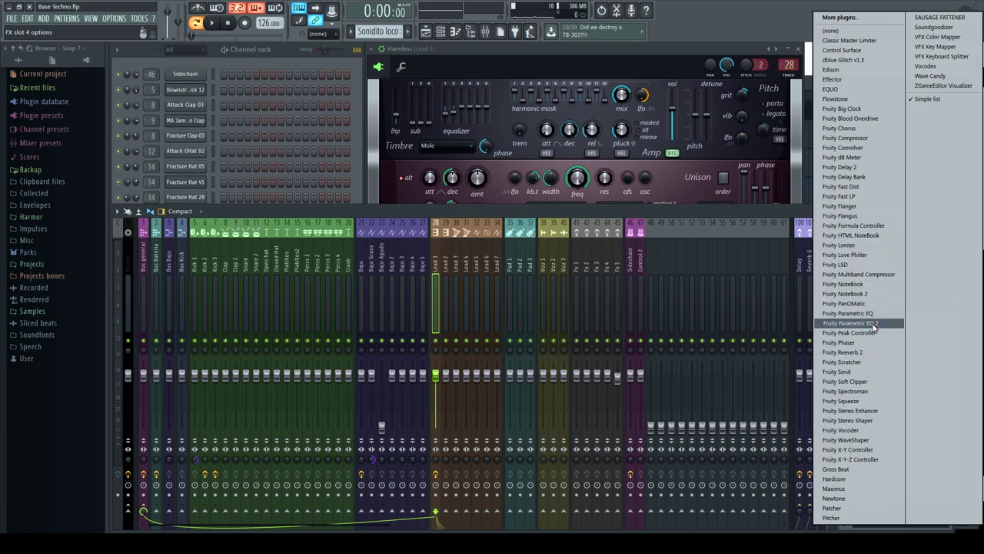
left_click(842, 352)
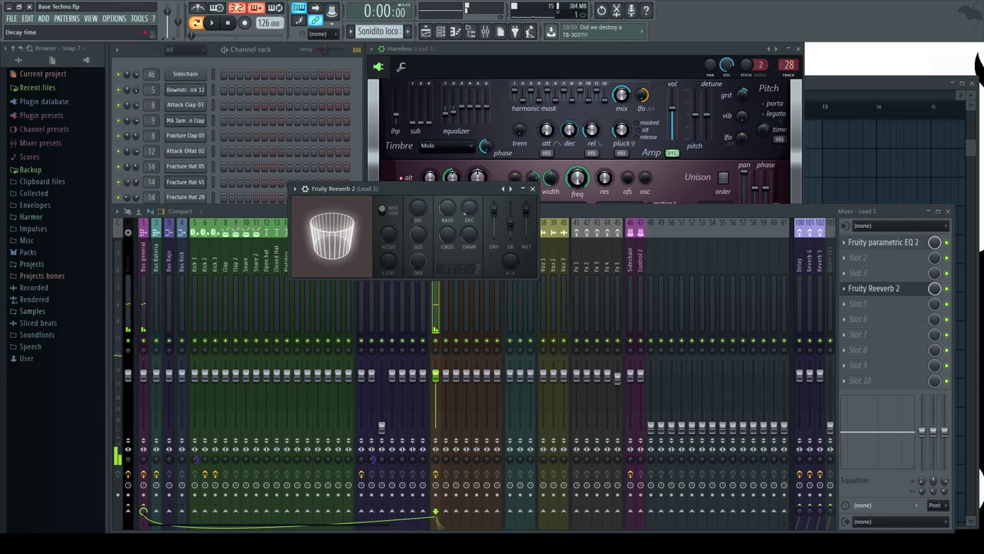
left_click_drag(417, 263, 418, 315)
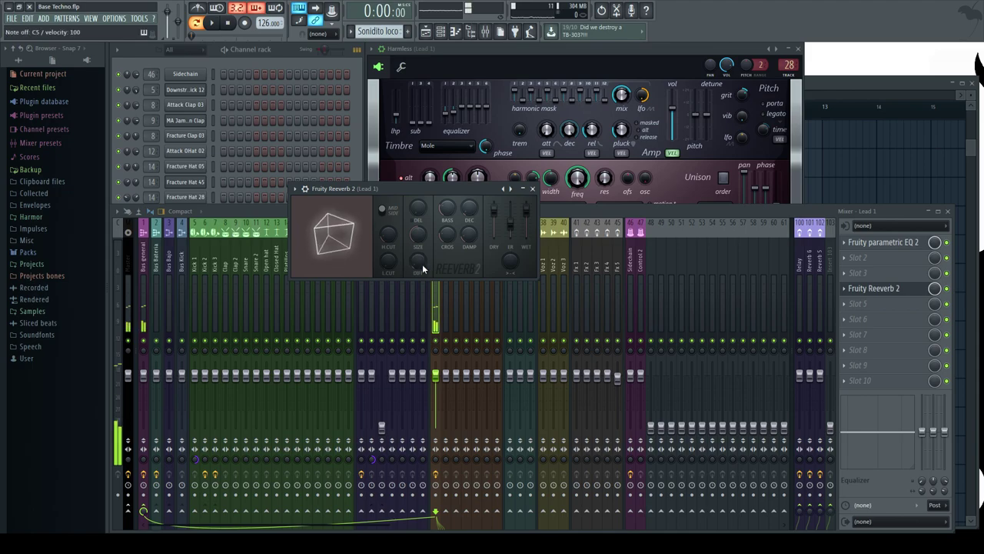
Turn off the built-in reverb and delay in Harmless.
left_click(645, 80)
left_click(599, 308)
left_click(596, 319)
left_click(485, 308)
left_click(486, 321)
Adjust the diffusion and decay of Fruity Reeverb 2 while auditioning Harmless notes and starting pattern playback.
left_click_drag(350, 189, 266, 166)
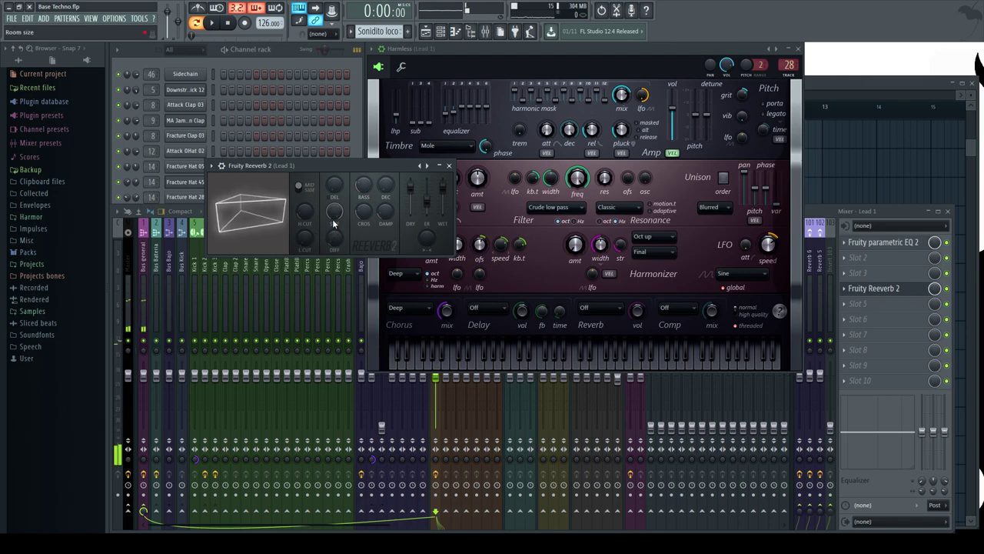
left_click_drag(334, 238, 334, 234)
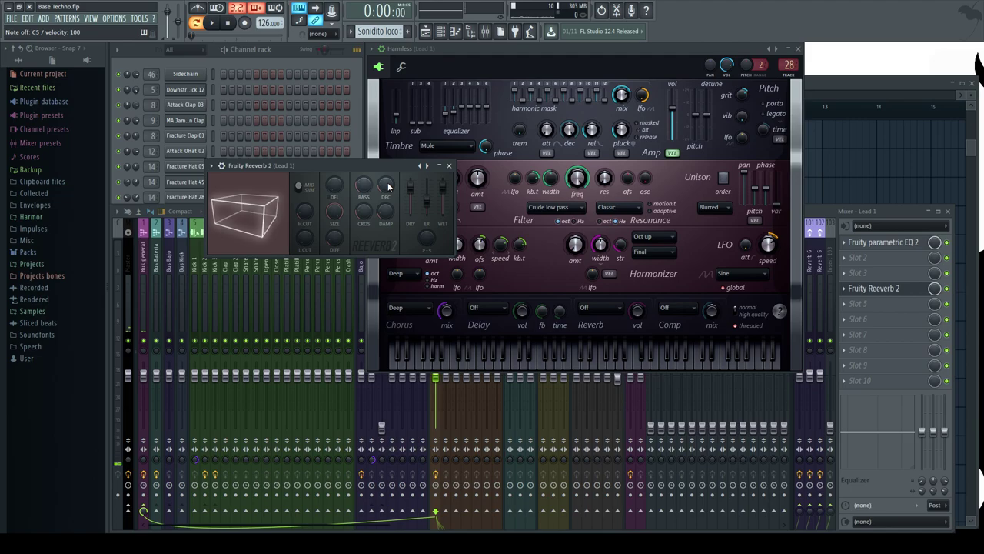
key("z")
key("z")
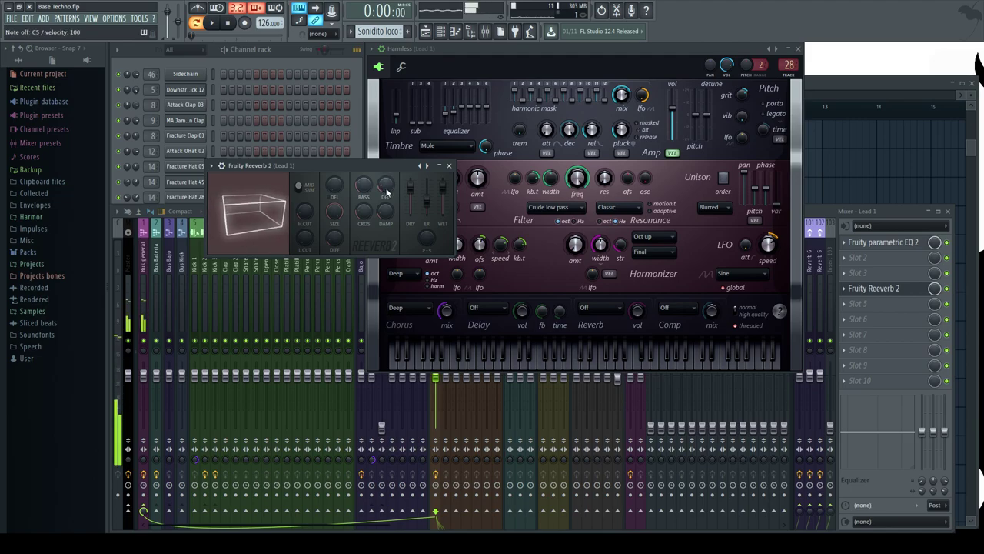
left_click_drag(387, 192, 387, 202)
key("z")
key("space")
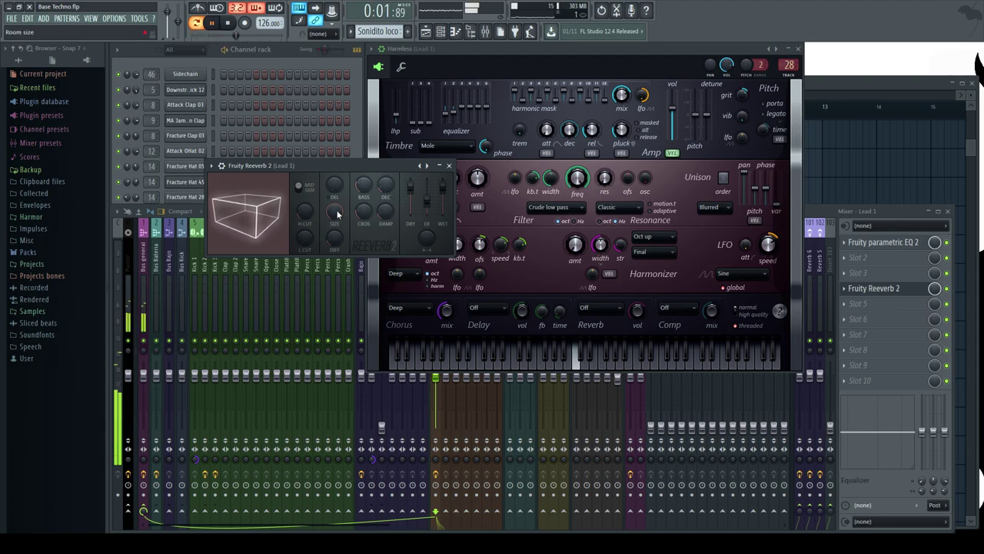
Tune the Lead 1 Fruity Reeverb 2 room size, damping near 3.6 kHz and decay to 1.0 sec, and raise the early reflections.
left_click_drag(339, 209, 339, 192)
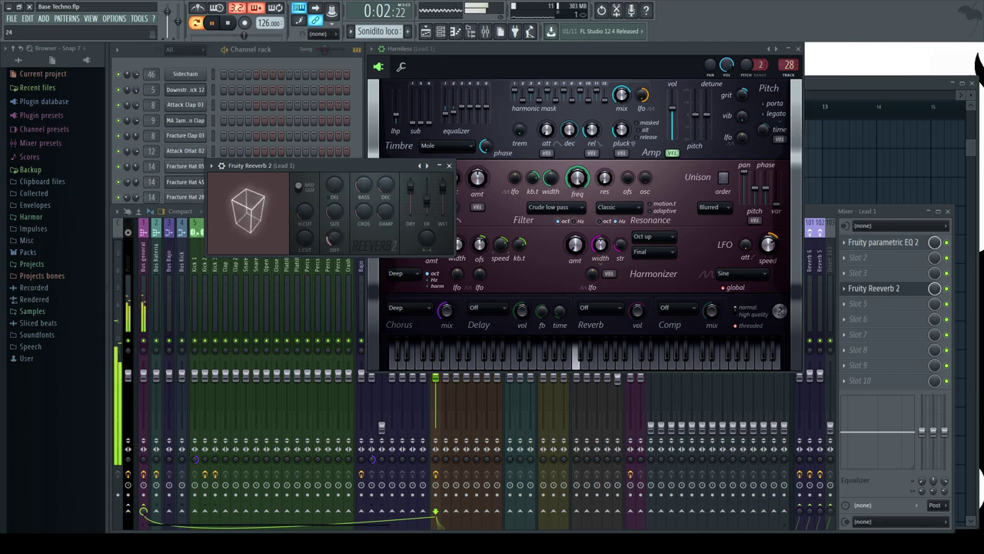
left_click_drag(333, 240, 333, 229)
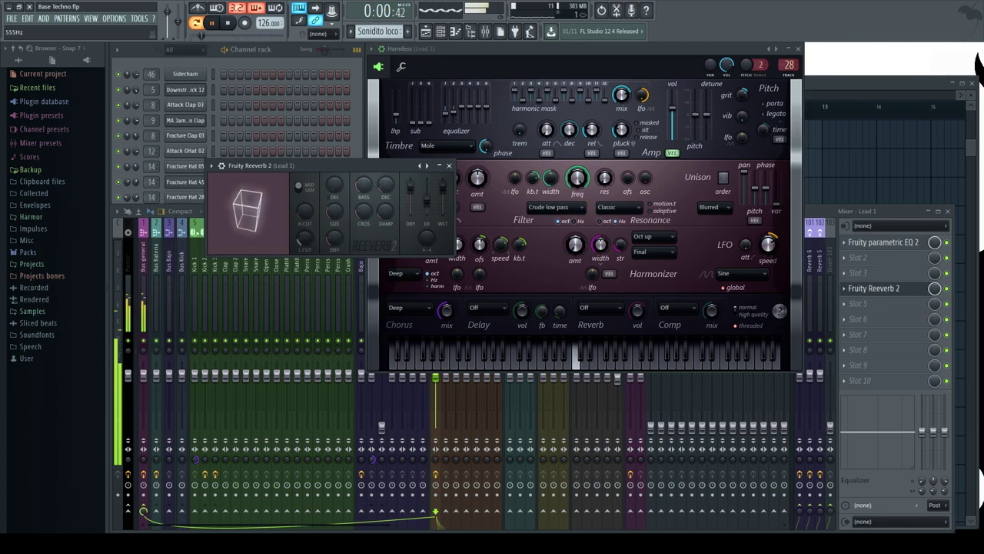
left_click_drag(385, 212, 385, 209)
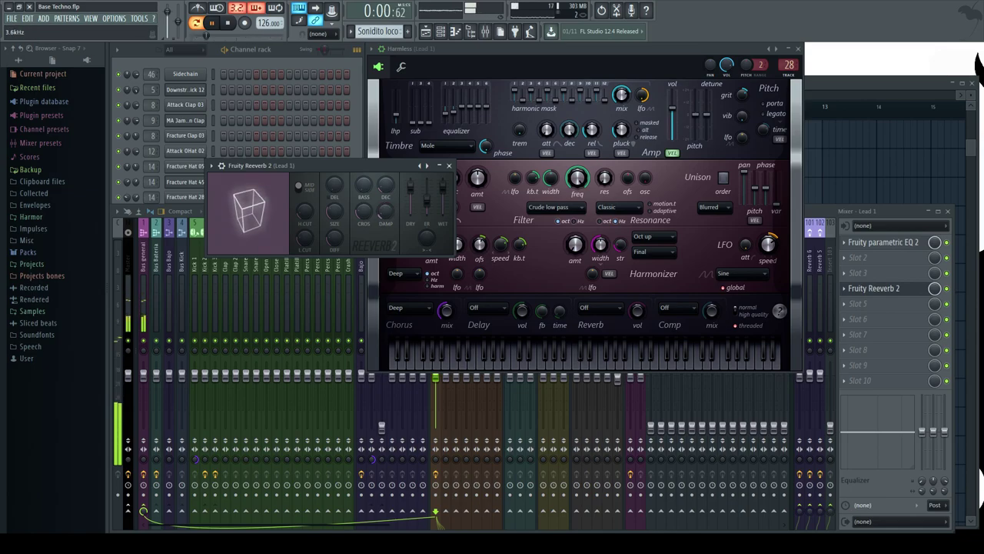
left_click_drag(333, 214, 335, 231)
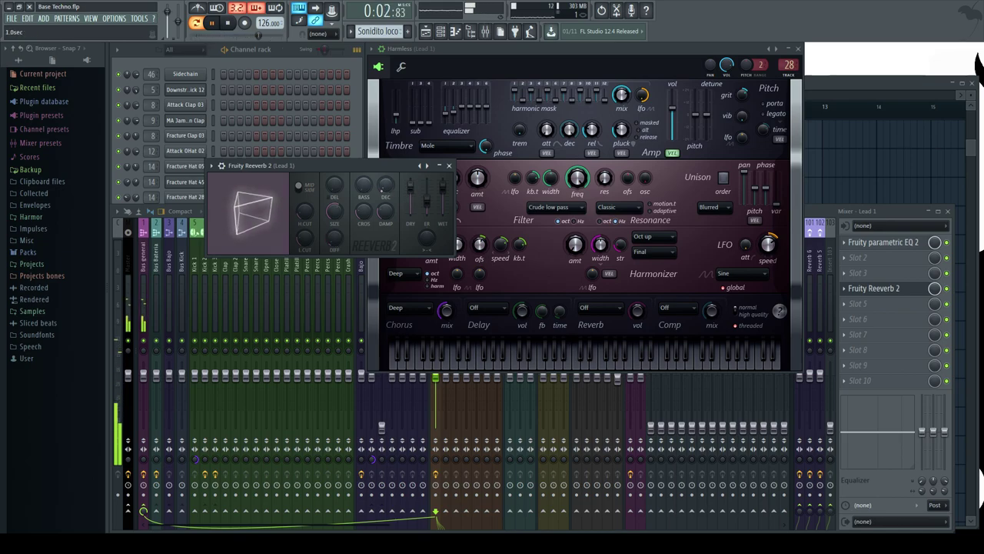
left_click_drag(427, 203, 428, 186)
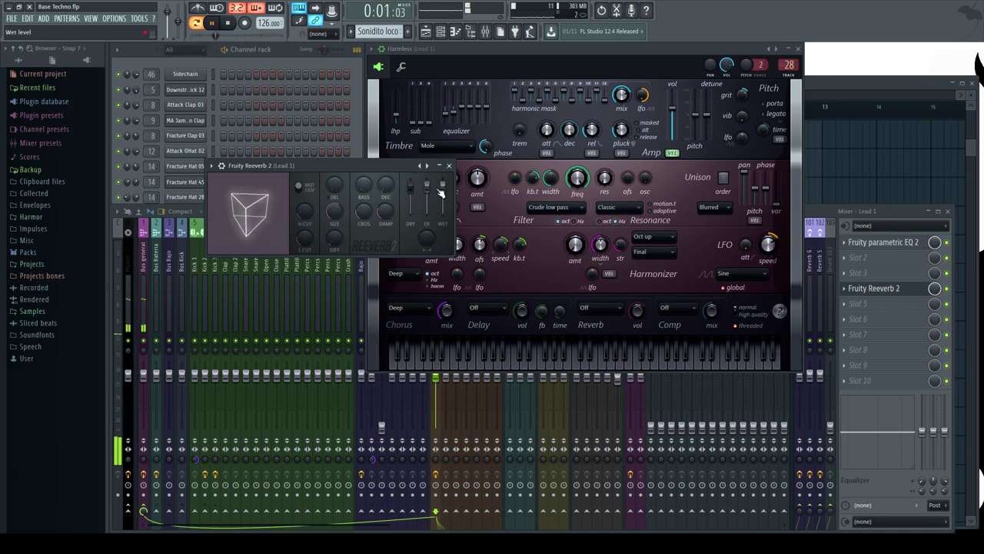
left_click(449, 165)
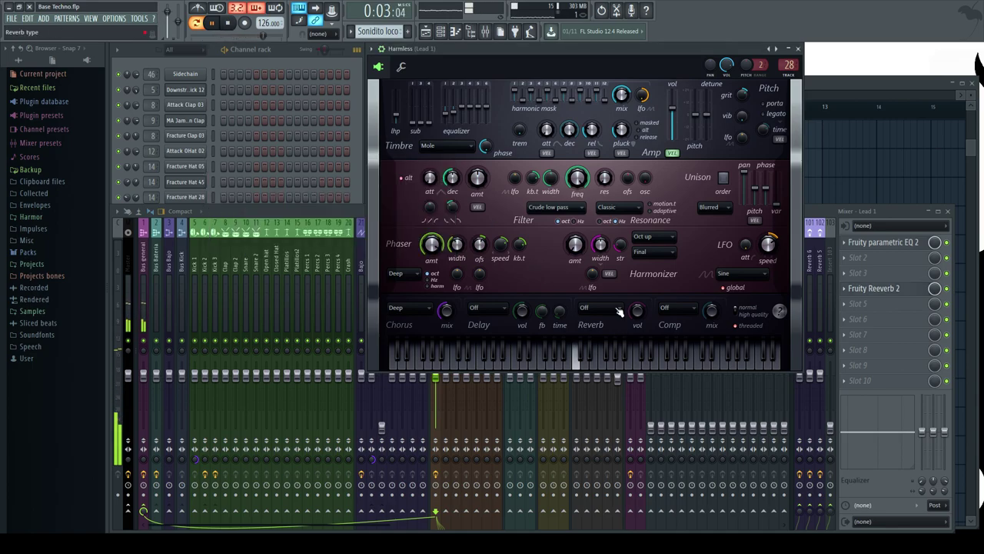
Set the Harmless delay type to Classic and restart playback to audition it.
left_click(488, 308)
left_click(482, 333)
key("space")
key("space")
left_click(798, 49)
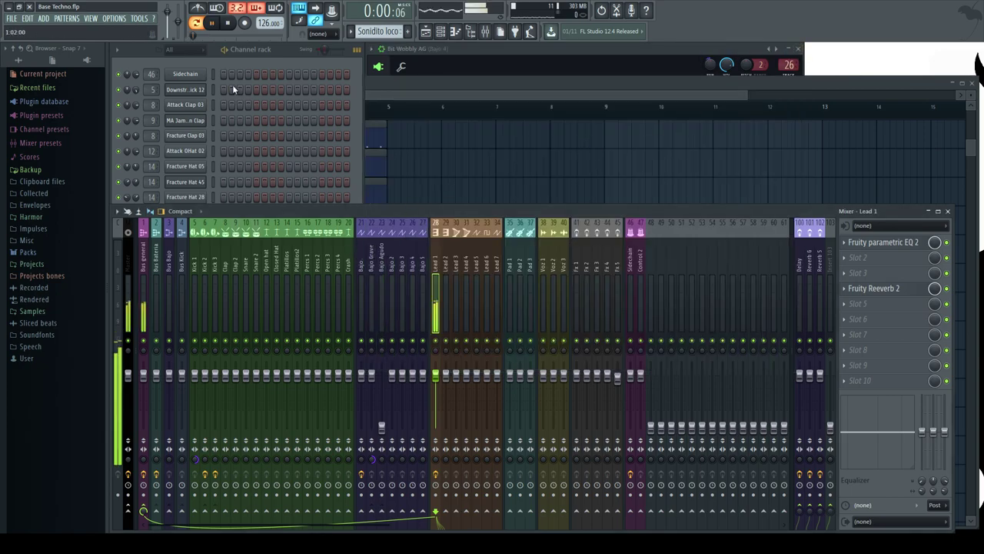
Stop playback and create an automation clip for the Harmless master pitch.
left_click(283, 49)
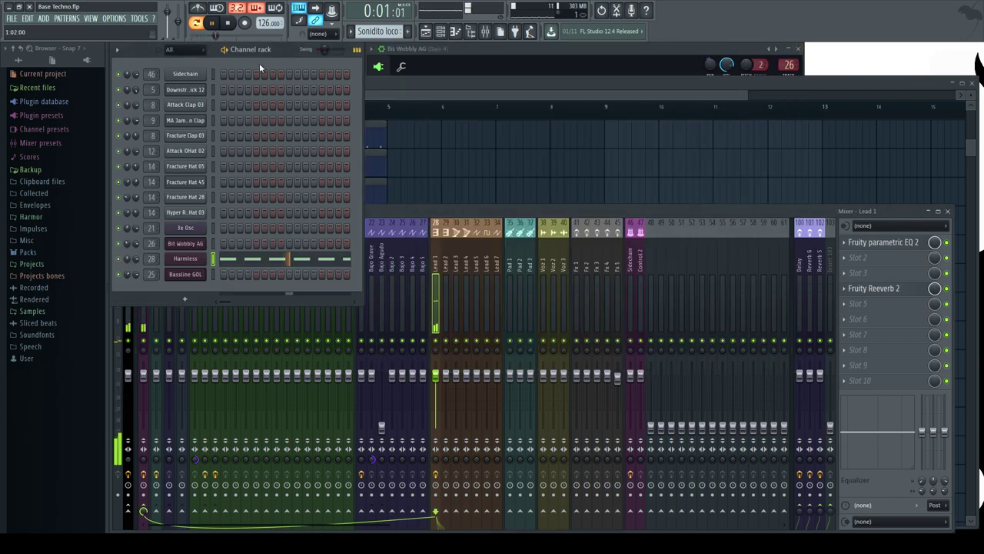
left_click(185, 258)
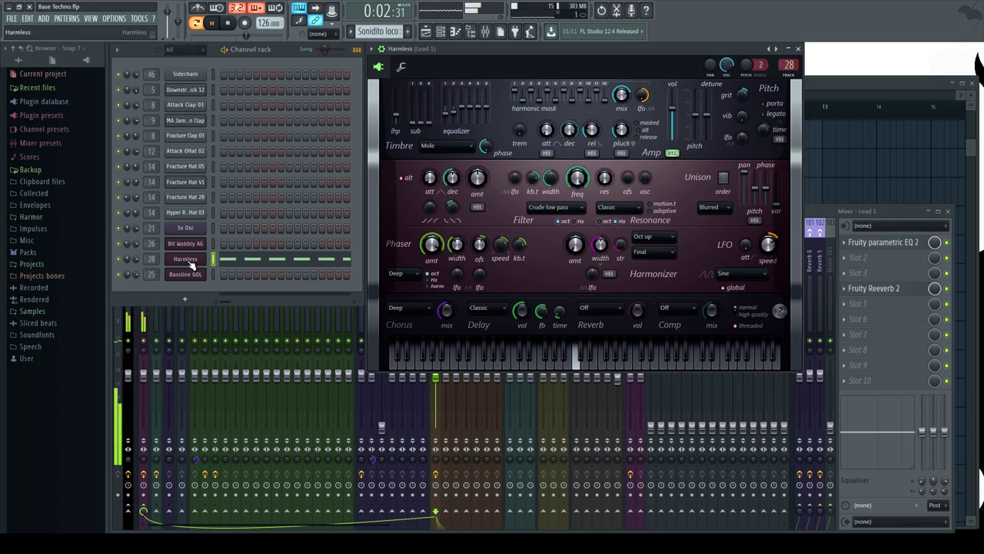
key("space")
right_click(698, 117)
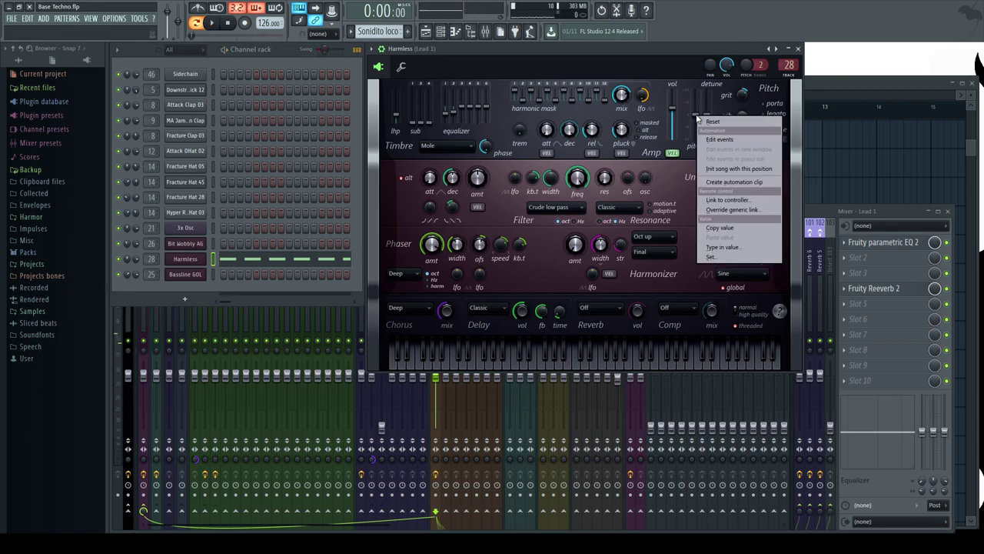
left_click(735, 182)
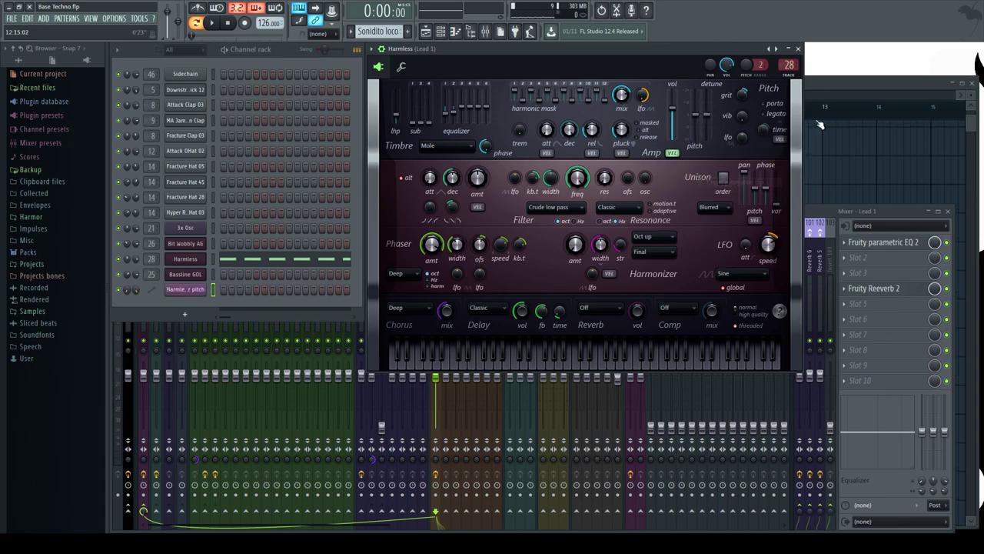
Copy the current value of the Harmless master pitch.
left_click_drag(249, 134, 246, 323)
left_click(290, 53)
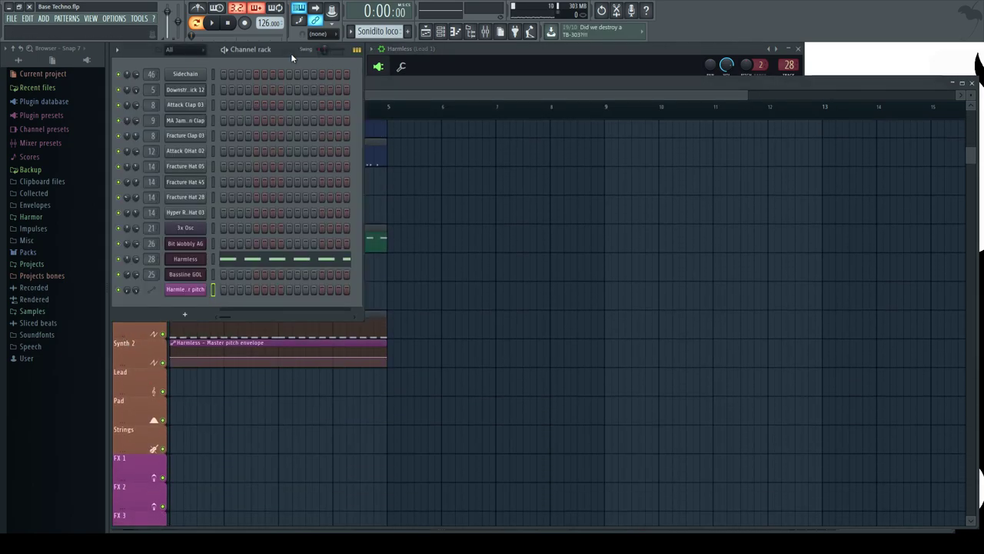
left_click(185, 260)
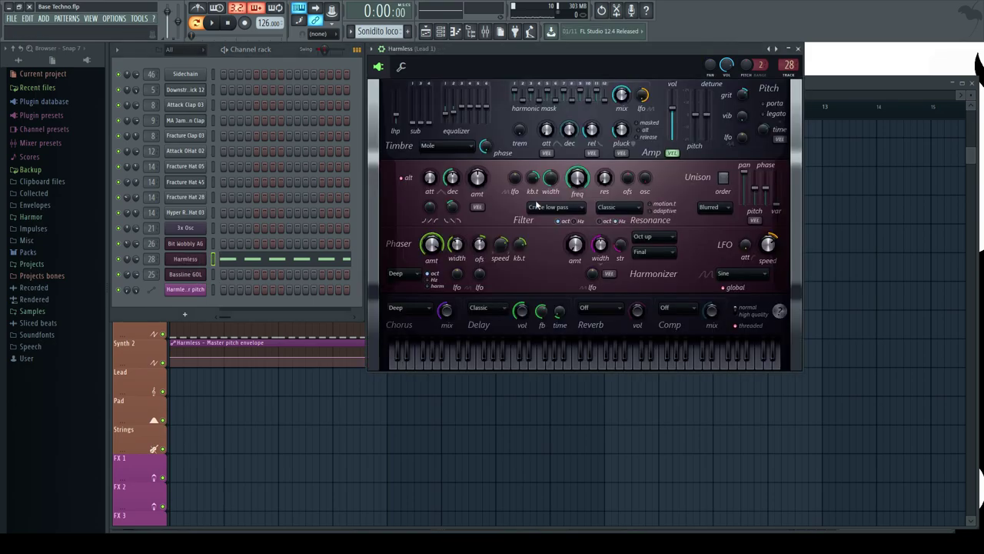
right_click(699, 117)
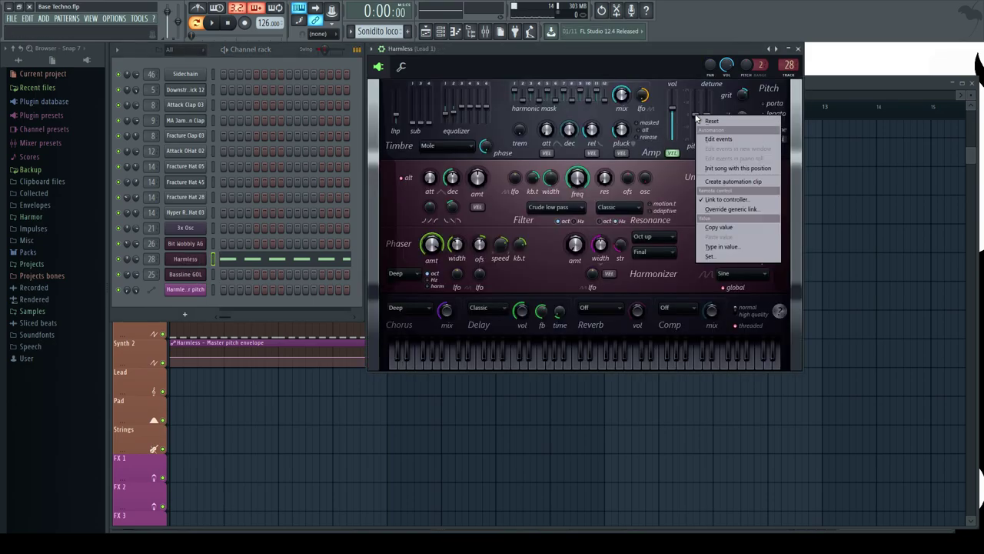
left_click(735, 223)
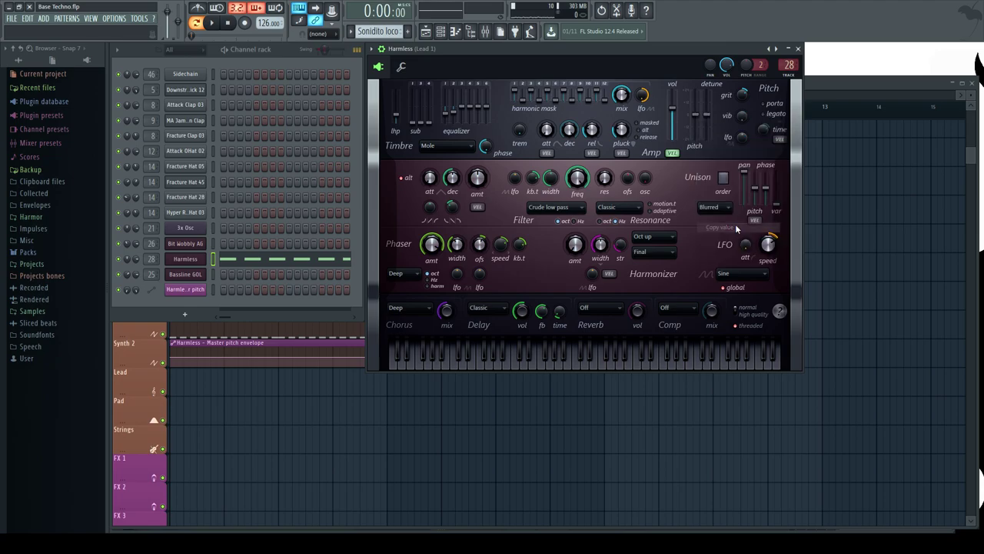
Paste the copied 50% as the Master pitch clip's minimum output level and lower the clip's start and end points to 0%.
double_click(229, 359)
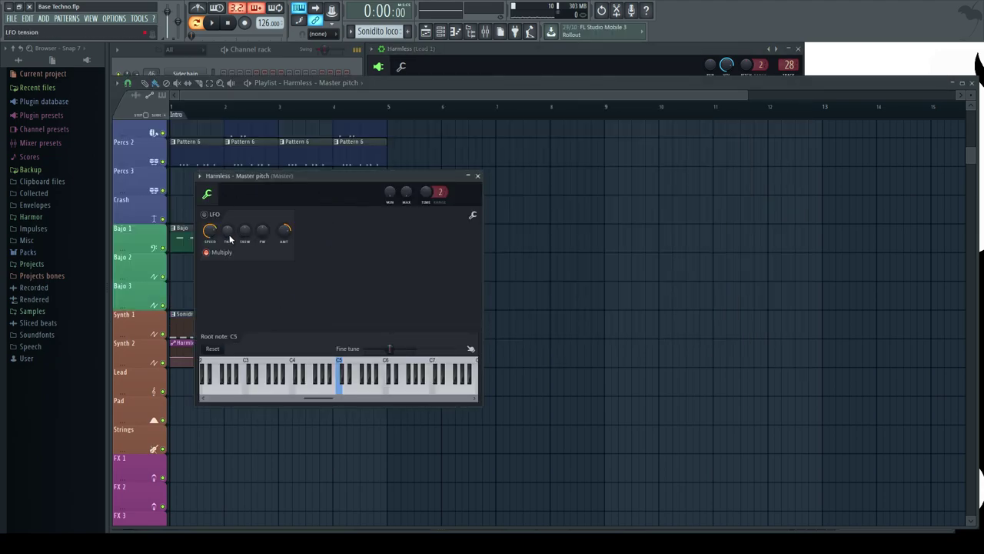
left_click(478, 176)
left_click_drag(265, 344, 218, 345)
double_click(222, 344)
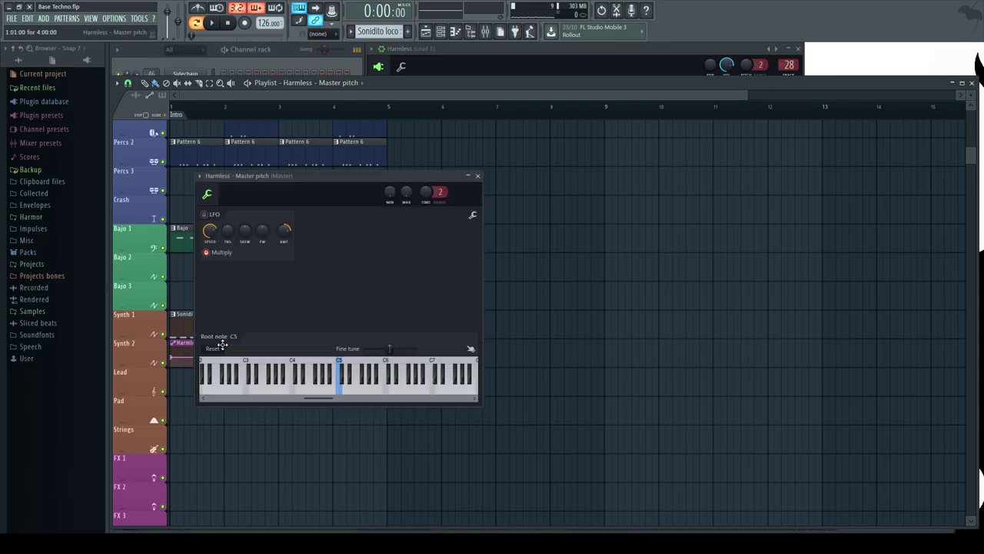
right_click(391, 199)
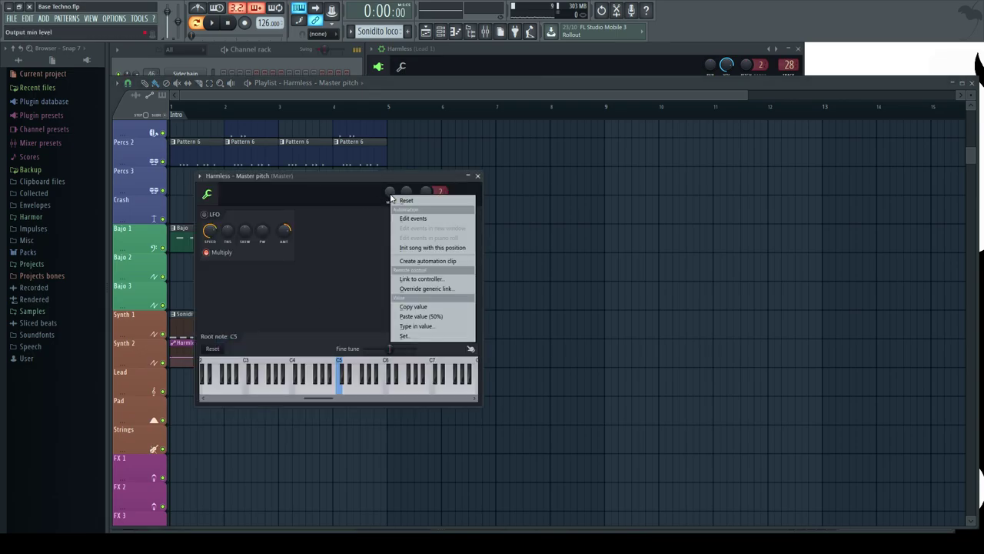
left_click(426, 316)
left_click(478, 176)
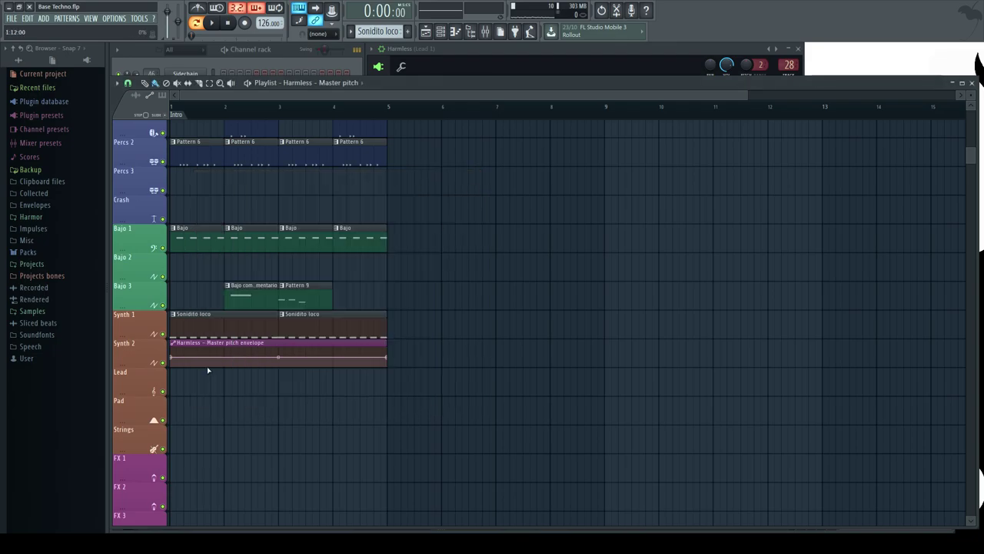
left_click_drag(175, 359, 171, 376)
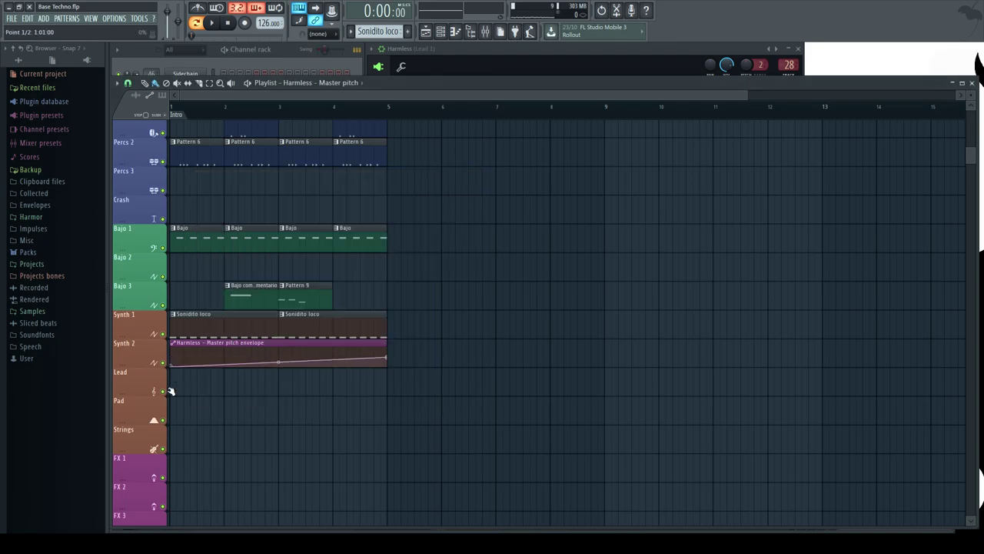
left_click_drag(387, 359, 385, 401)
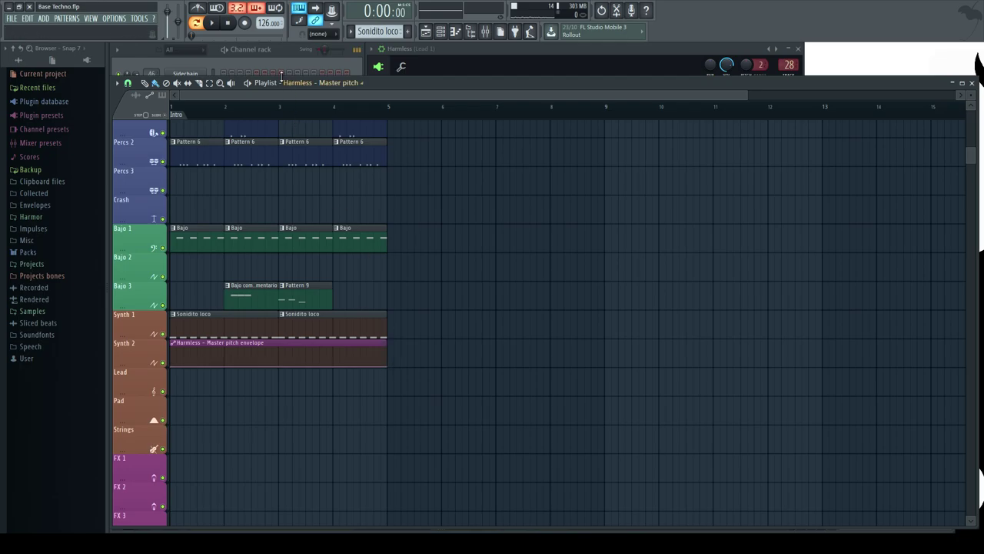
Raise the Harmless master pitch to 75% and copy its value.
key("F6")
left_click(186, 259)
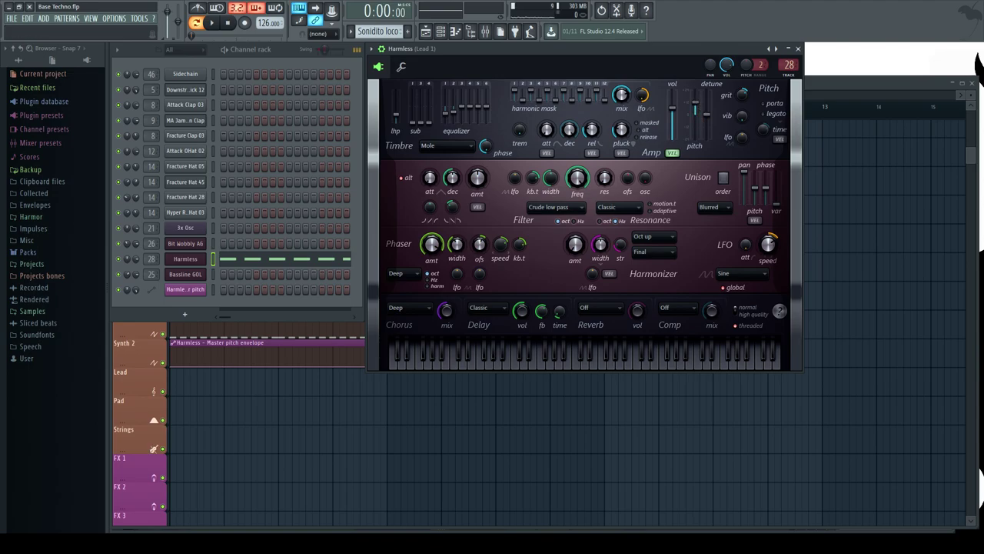
right_click(699, 107)
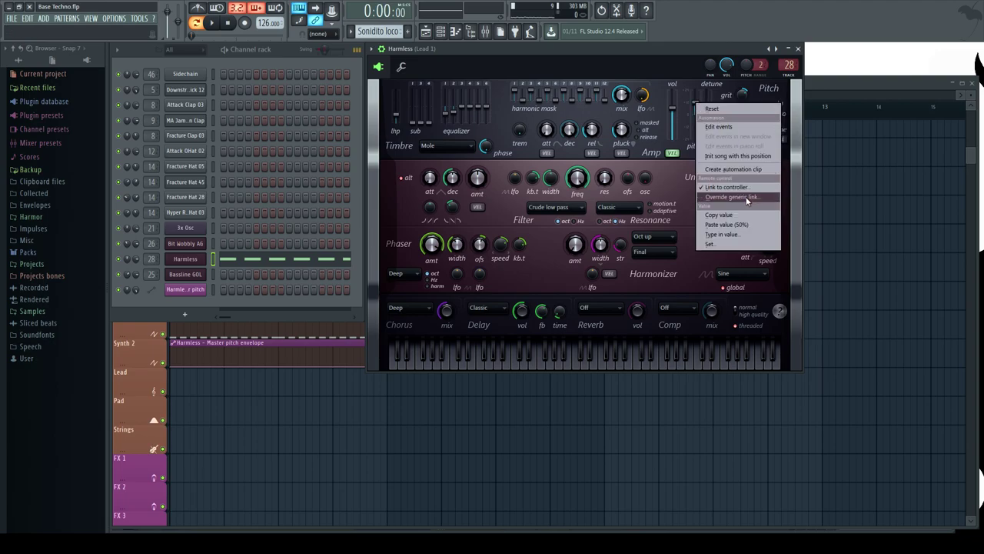
left_click(730, 217)
Paste the copied 75% as the Master pitch clip's maximum output level and raise its end point to form a rising ramp.
left_click(298, 355)
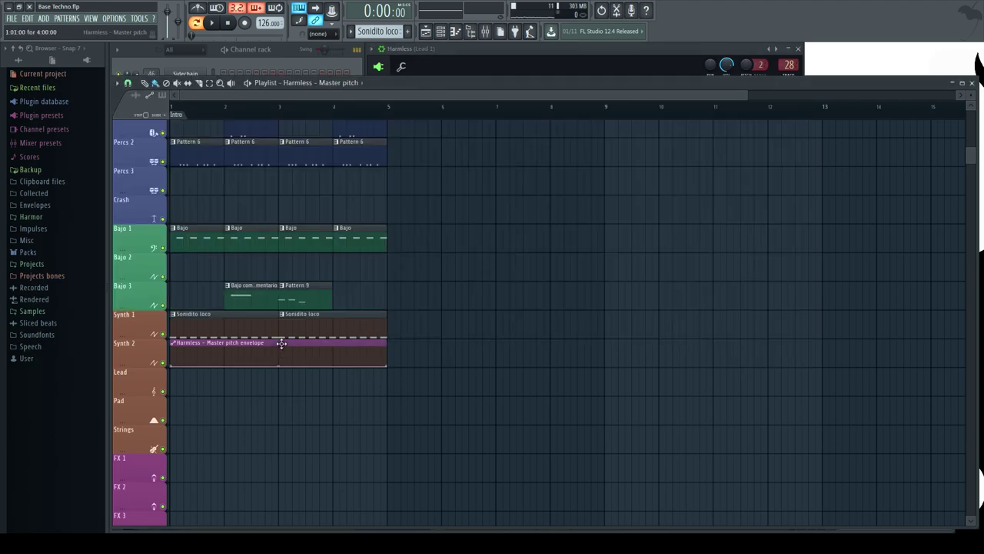
double_click(298, 355)
right_click(406, 194)
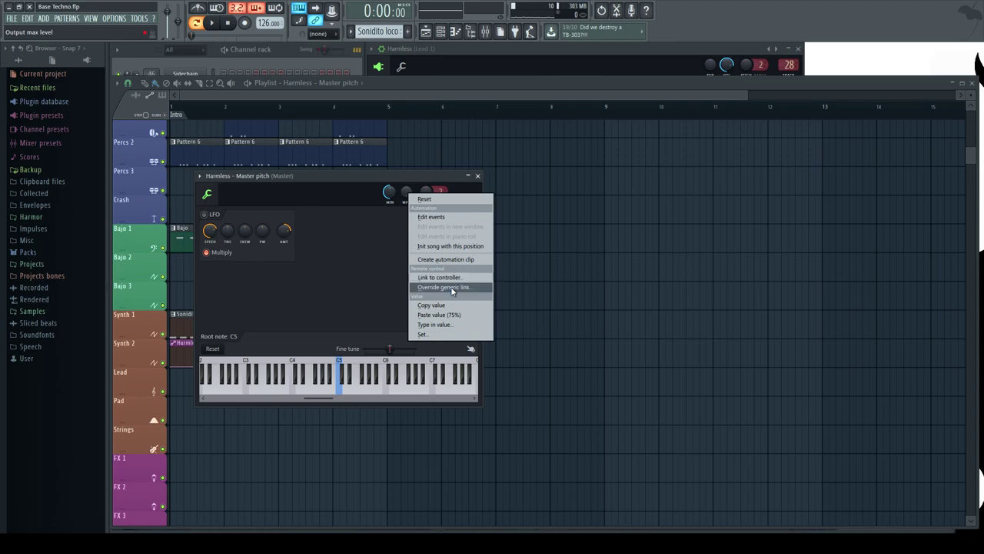
left_click(440, 318)
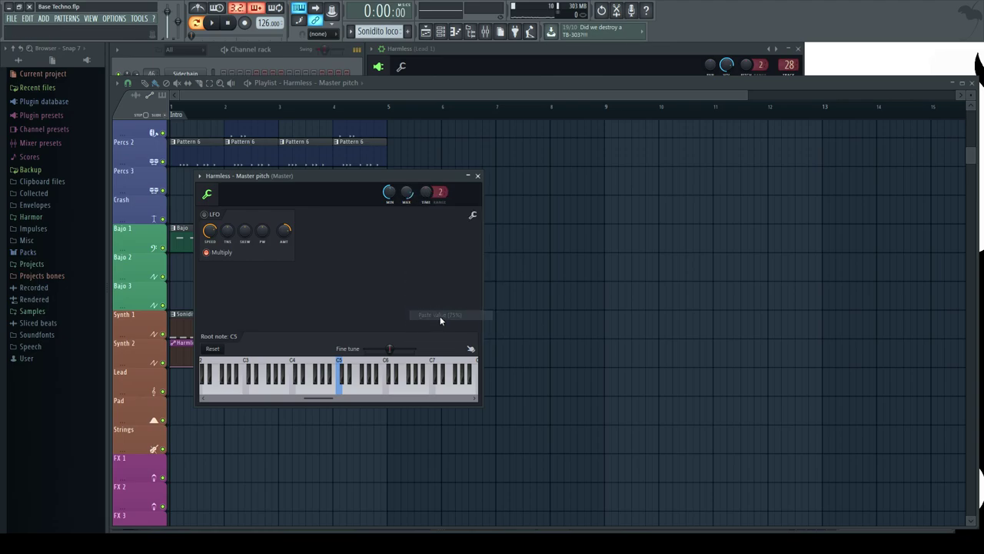
right_click(564, 268)
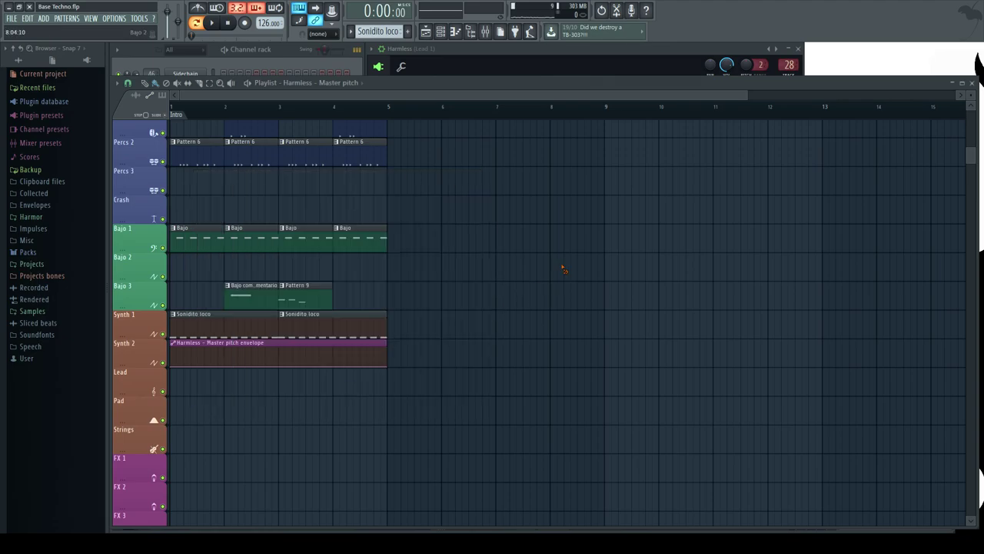
left_click(386, 368)
right_click(392, 372)
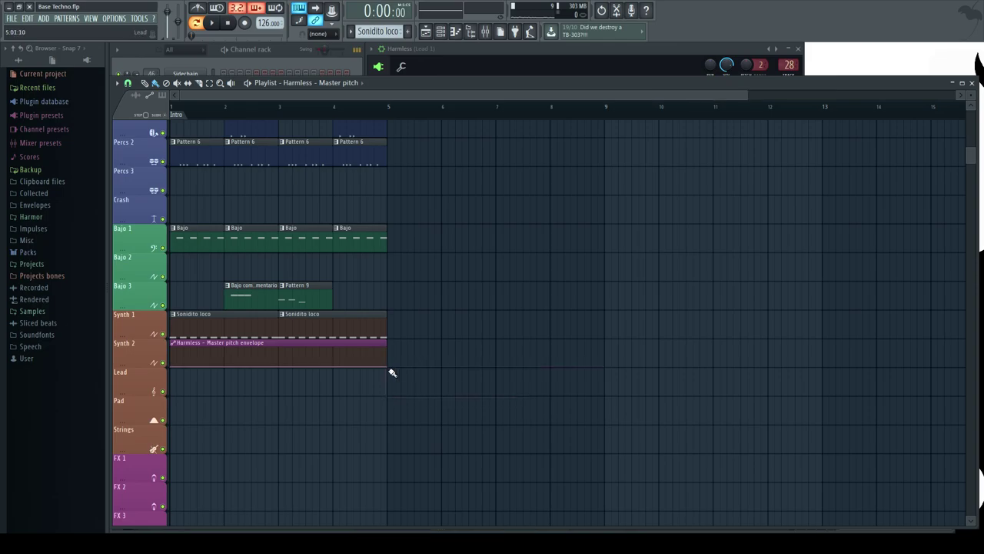
left_click_drag(387, 366, 388, 343)
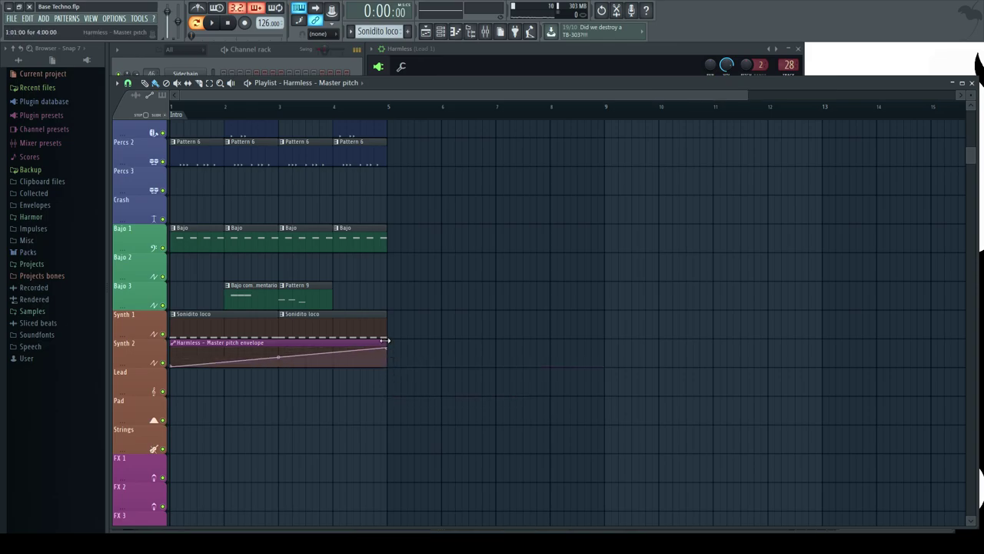
Reopen Harmless and play the arrangement in song mode to hear the pitch automation.
left_click(293, 50)
left_click(191, 260)
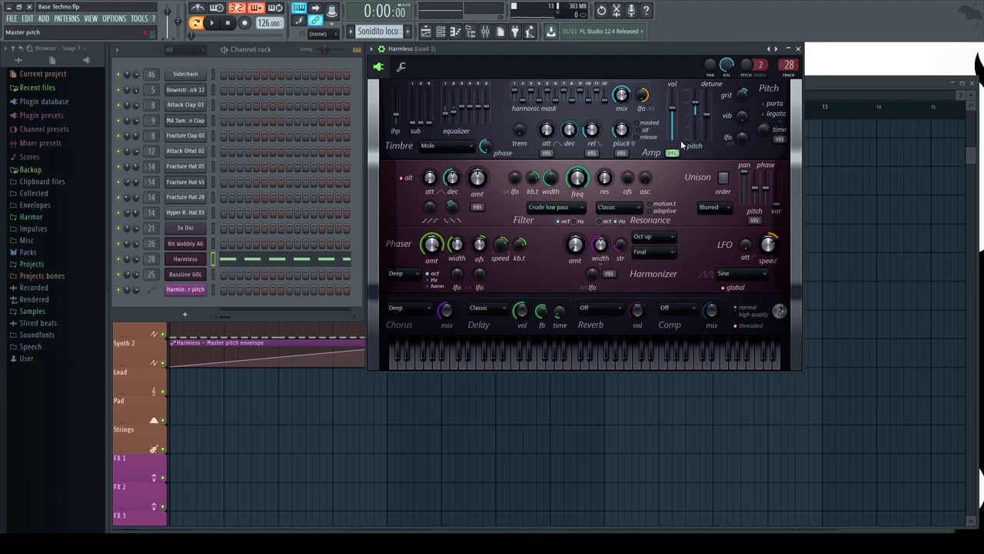
left_click(218, 25)
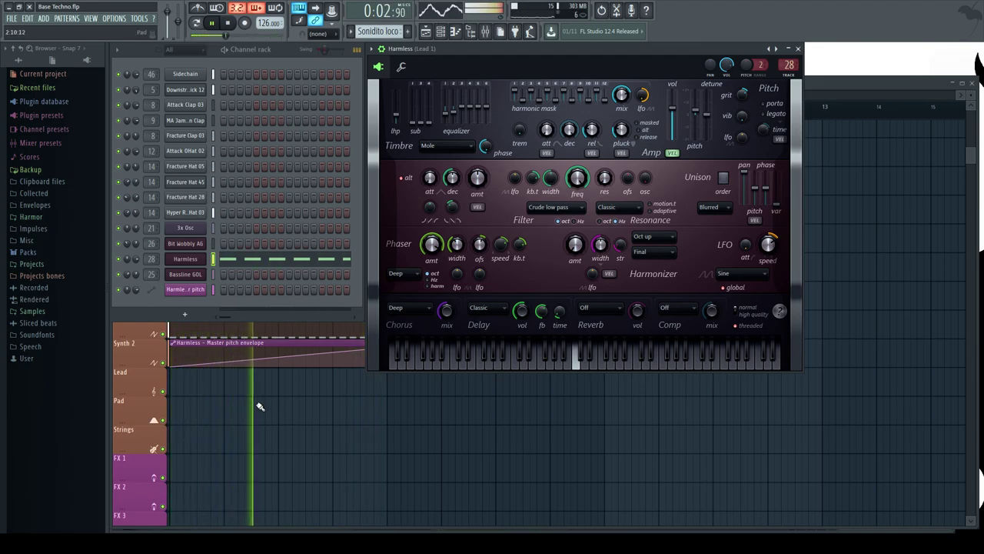
Trim the last Kick clip to 12 steps, extend it back to the full bar and save the project.
left_click(326, 380)
scroll(374, 172, "up", 5)
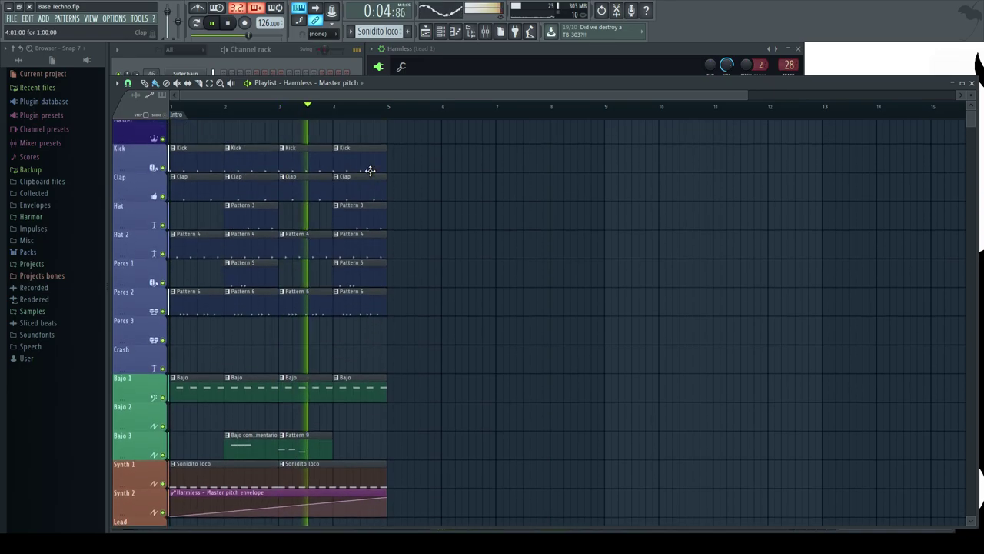
left_click_drag(384, 187, 371, 189)
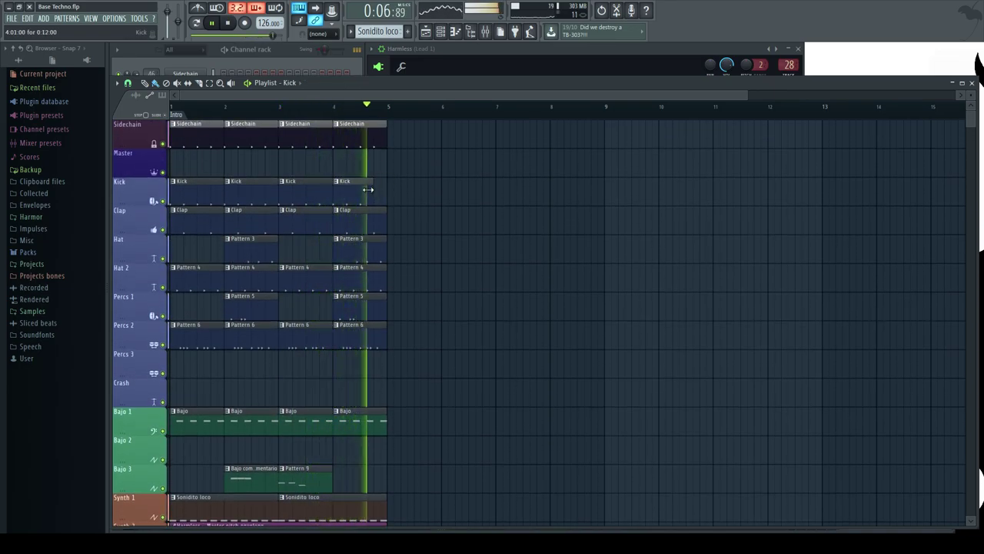
left_click_drag(373, 185, 380, 185)
key("ctrl+s")
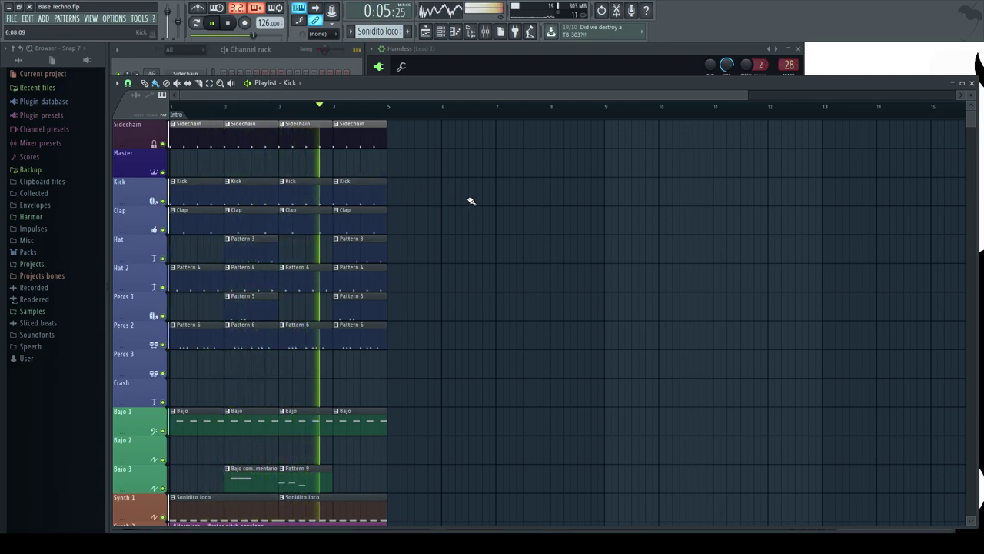
Review the playlist tracks during playback, stop the song and bring the channel rack to the front.
scroll(471, 202, "down", 6)
scroll(468, 307, "up", 5)
key("space")
left_click(281, 50)
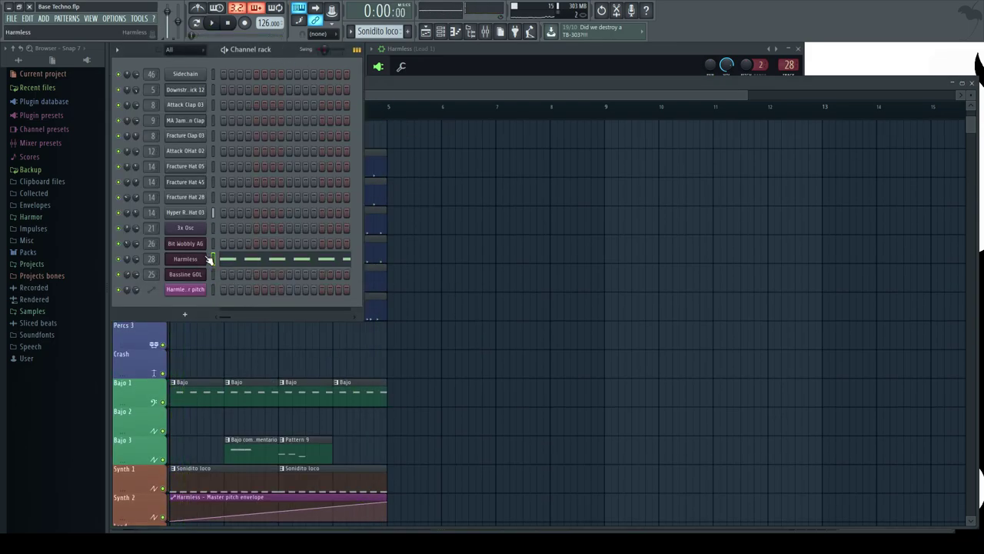
Transpose all Harmless notes in the Sonidito loco pattern down to A4, previewing the change during playback, and close the piano roll.
left_click(198, 259)
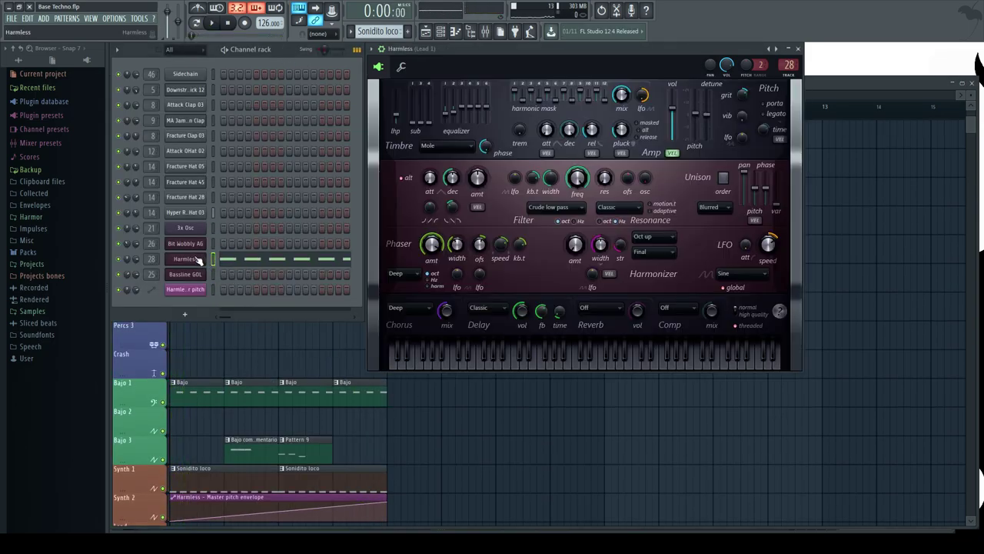
left_click(296, 266)
key("ctrl+a")
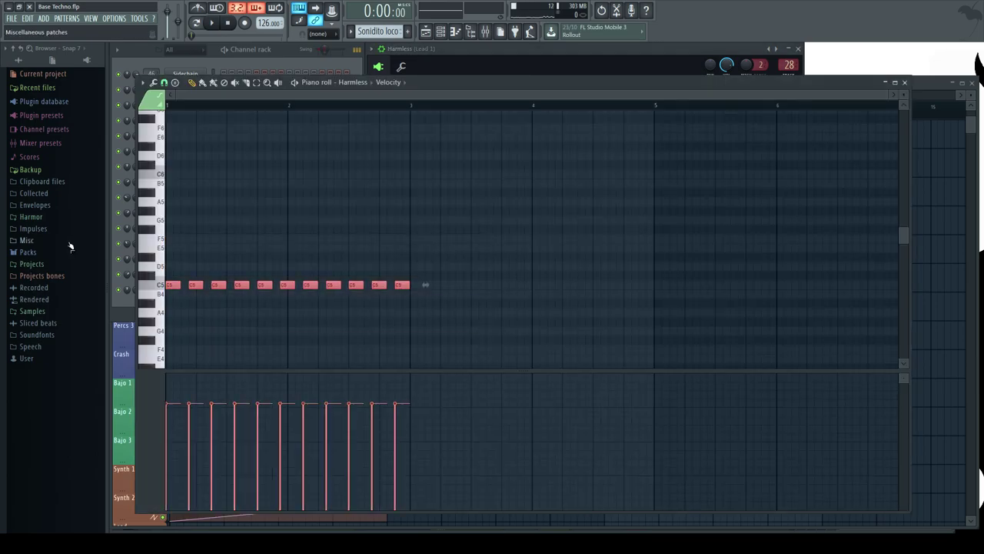
key("Down")
key("Down")
key("space")
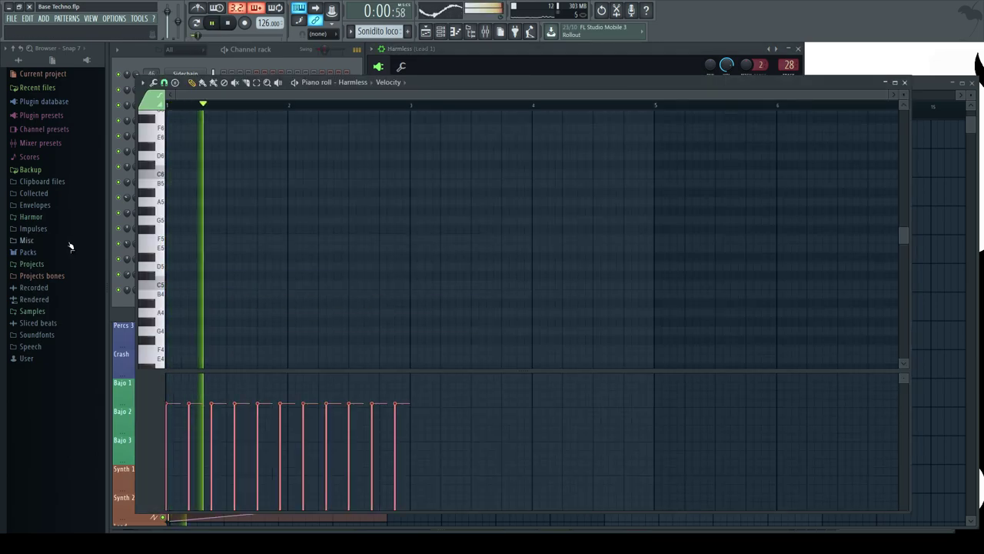
scroll(209, 222, "down", 3)
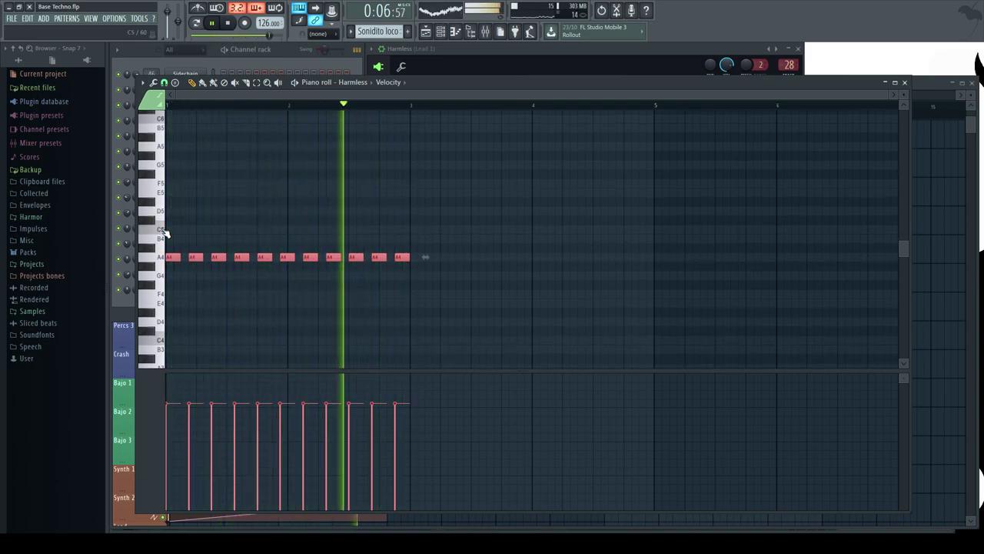
key("ctrl+d")
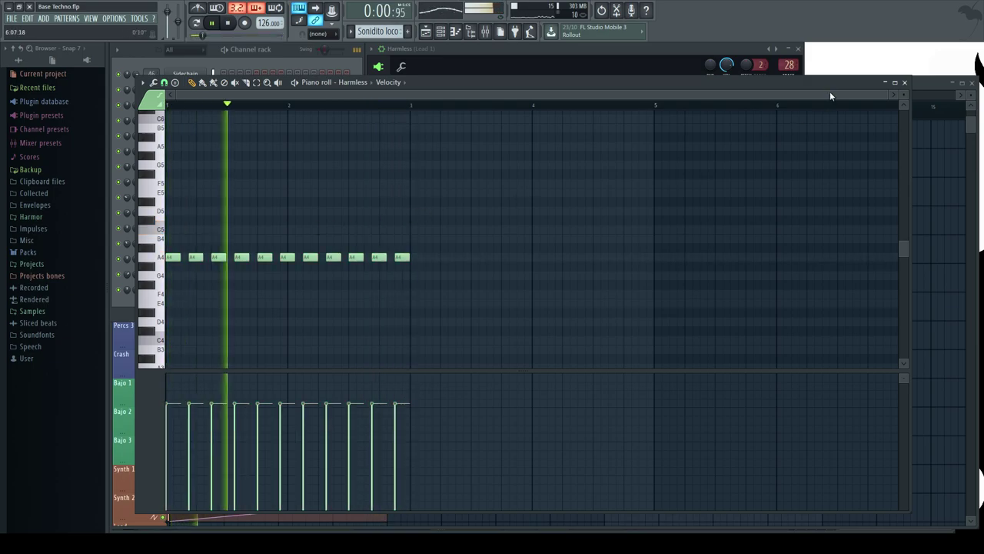
key("space")
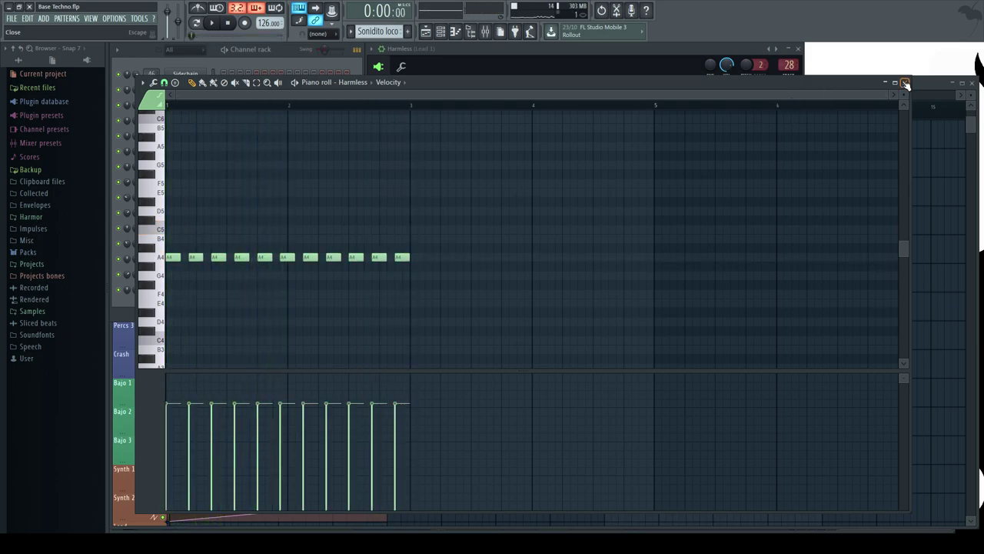
left_click(905, 83)
Reshape the Harmless Master pitch clip into two rising ramps, one over bars 1–2 and another over bars 3–4.
key("space")
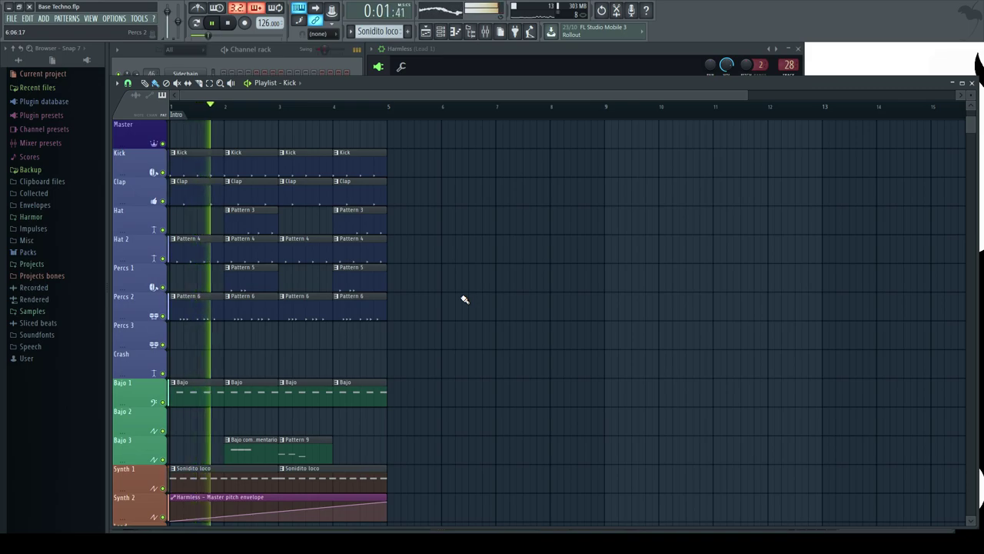
scroll(464, 299, "down", 5)
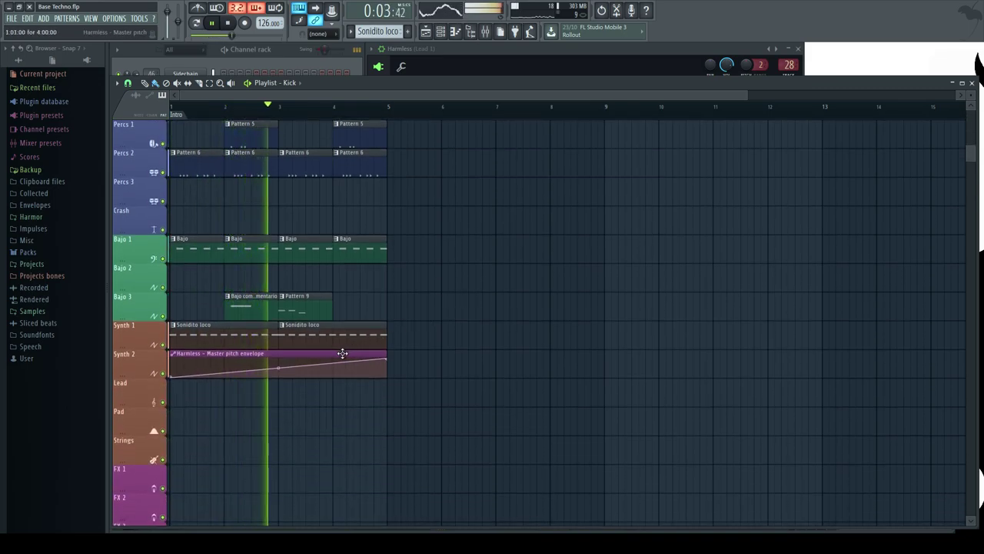
key("space")
left_click_drag(278, 367, 282, 358)
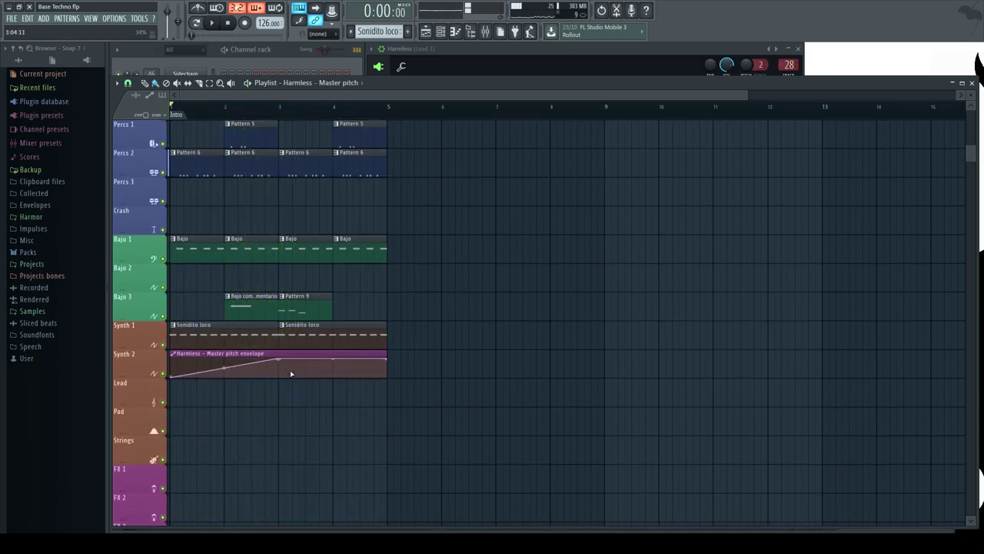
right_click(291, 374)
key("space")
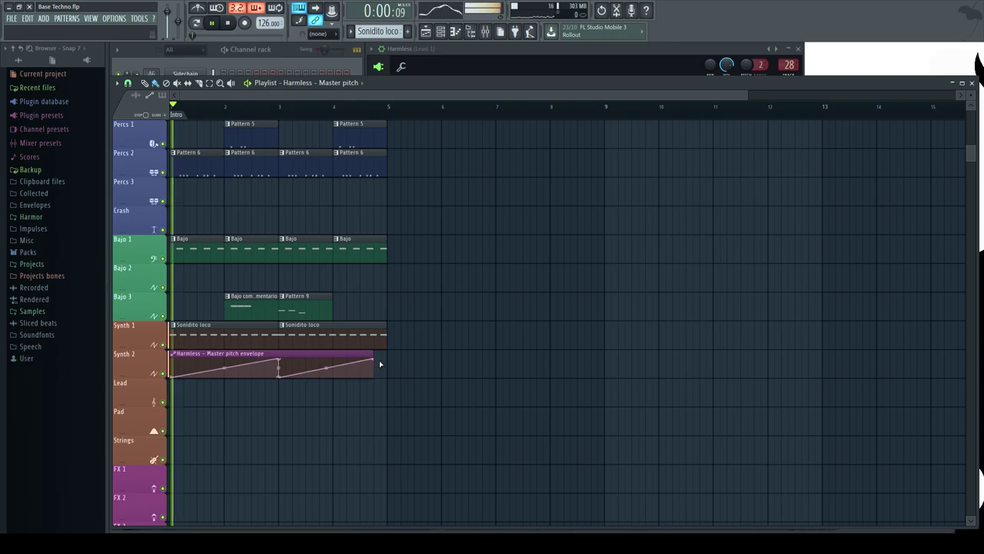
left_click_drag(373, 360, 386, 358)
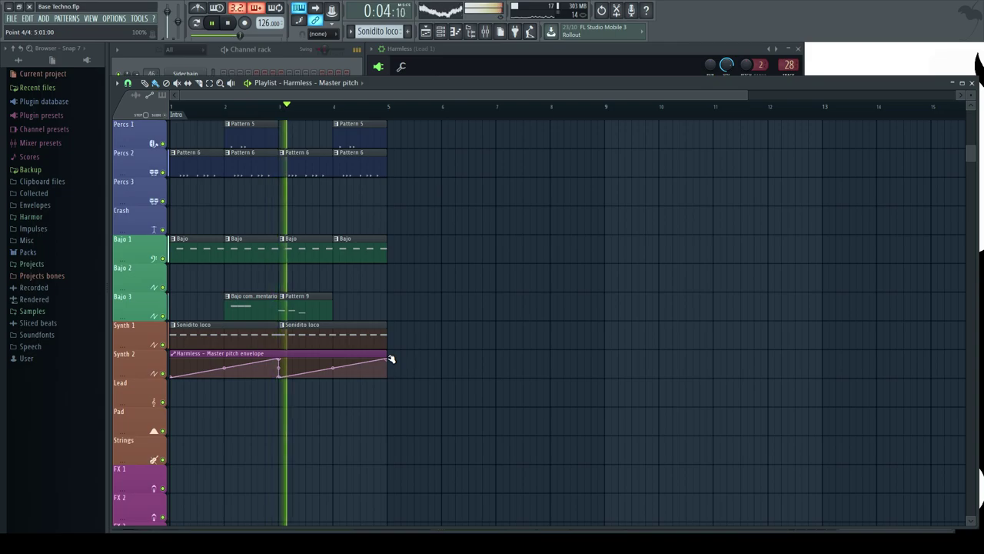
key("space")
Play the arrangement while checking the Lead 1 mixer track and the Harmless synth settings.
key("space")
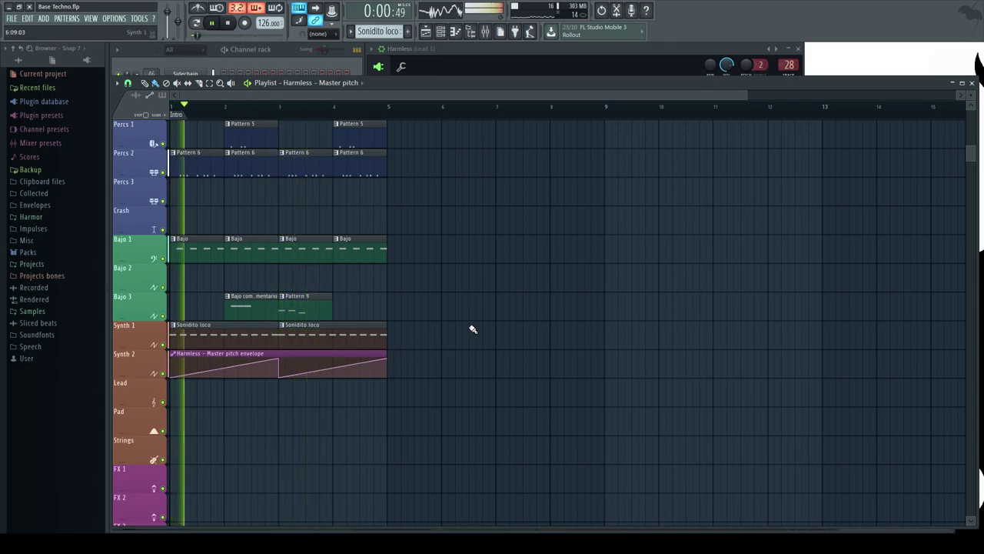
key("F9")
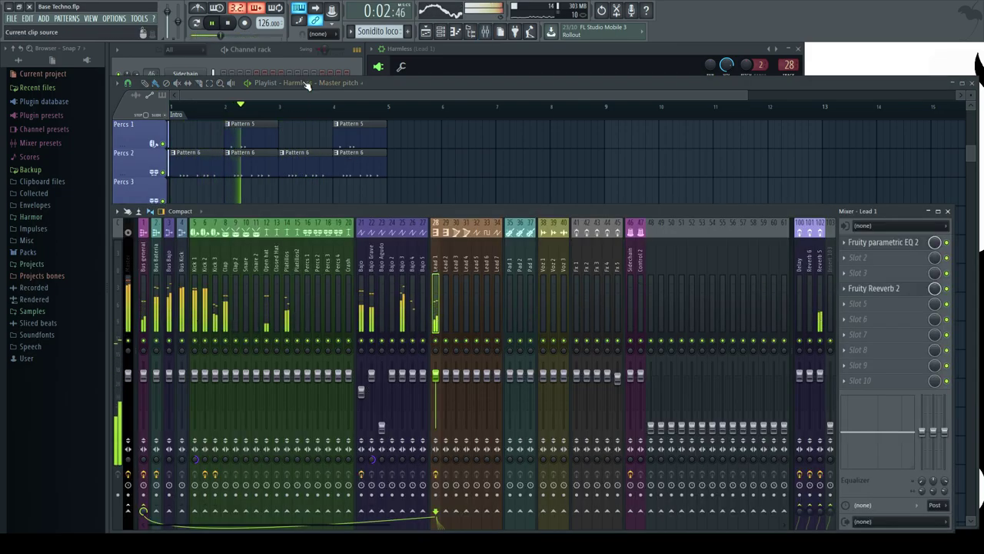
key("F6")
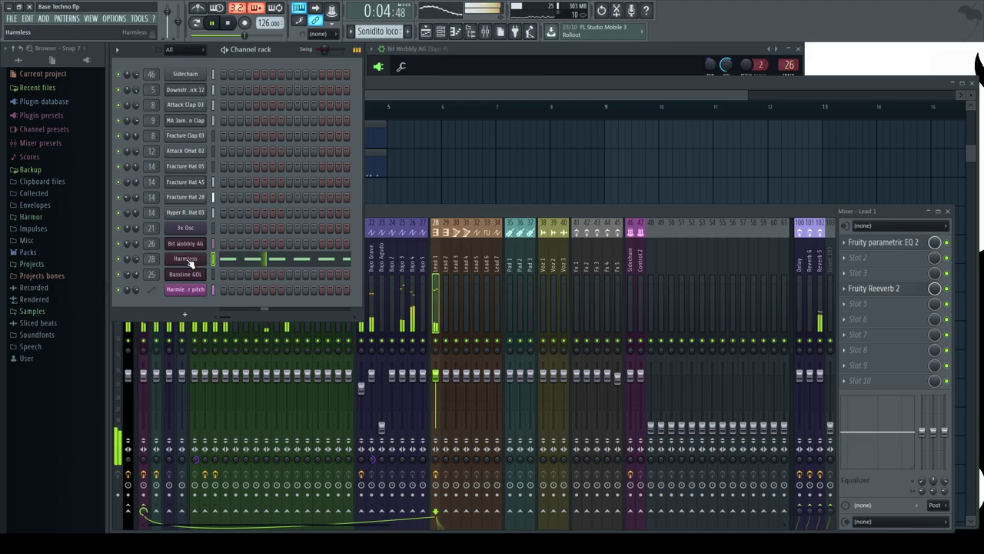
left_click(186, 259)
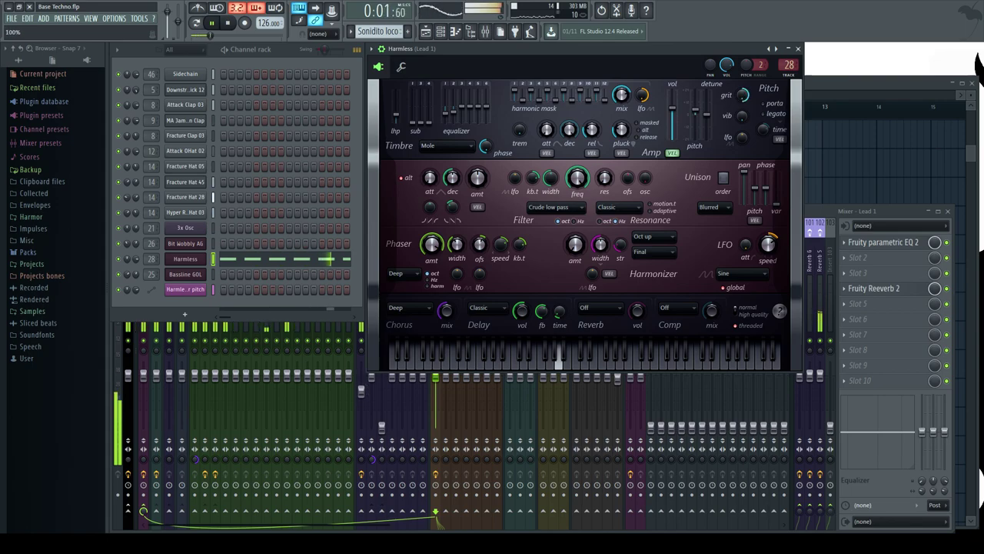
right_click(747, 96)
left_click(776, 154)
Paint Sidechain clips across bars 5 to 12 of the Sidechain track.
scroll(435, 266, "up", 3)
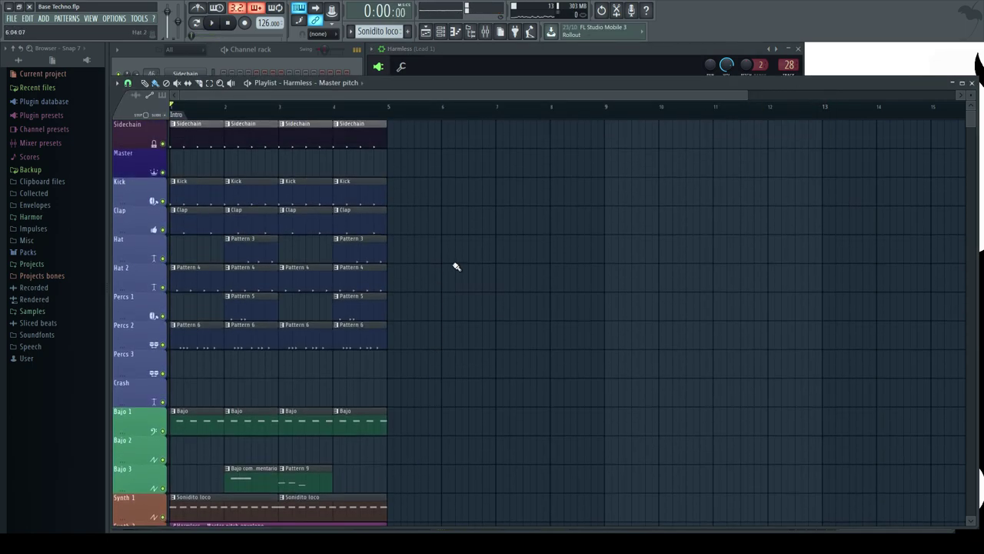
left_click(370, 138)
mouse_move(407, 135)
left_mouse_down()
mouse_move(818, 144)
mouse_move(796, 147)
left_mouse_up()
scroll(469, 280, "down", 3)
scroll(461, 273, "up", 3)
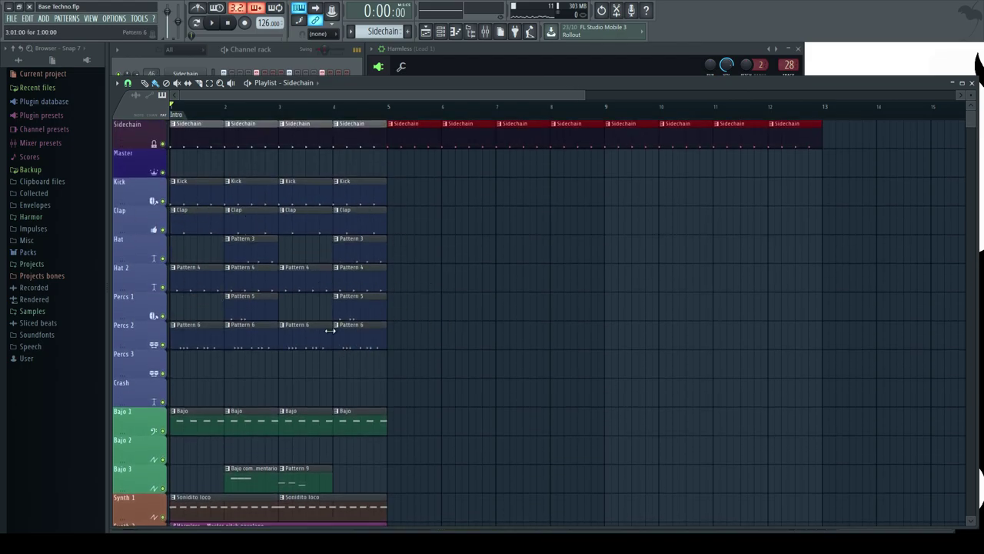
Move all Hat, Hat 2 and Percs 1 clips eight bars later, into the section starting at bar 9, and play the song.
left_click_drag(409, 318, 172, 235)
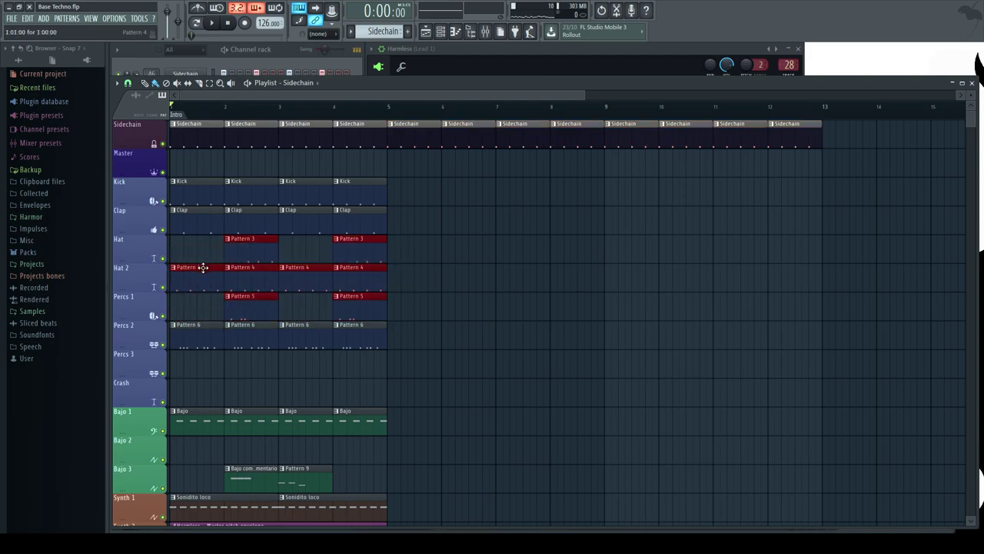
left_click_drag(185, 279, 622, 269)
key("space")
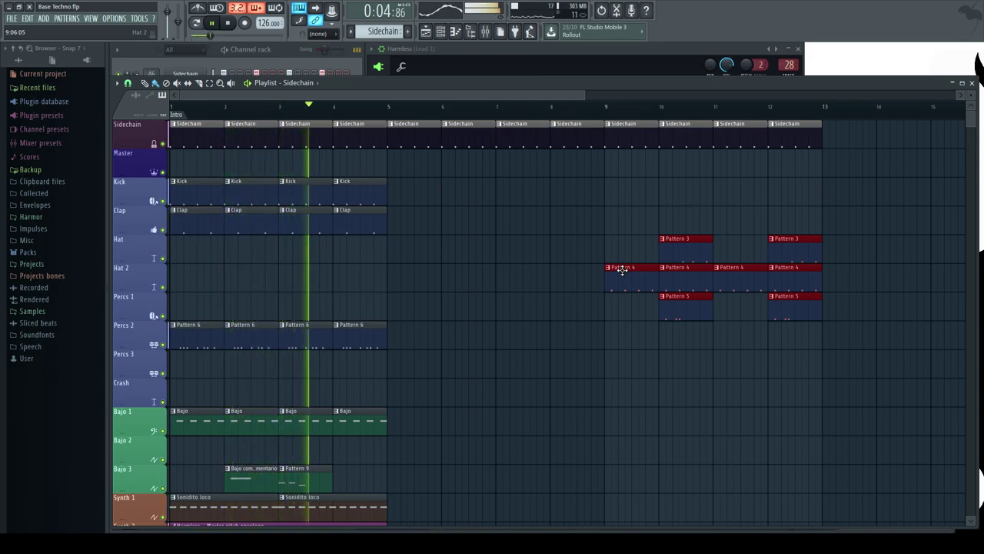
Paint Kick clips across bars 9 to 12 of the Kick track and stop playback.
left_click(346, 188)
left_click_drag(612, 190, 821, 203)
key("space")
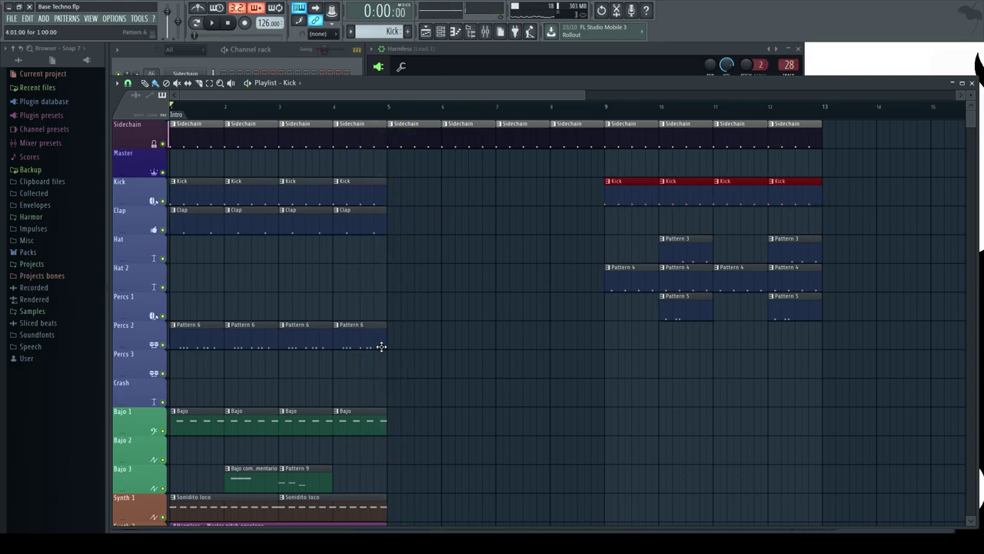
Paint Bajo clips across bars 5 to 12 of the Bajo 1 track.
scroll(366, 315, "down", 4)
mouse_move(399, 312)
left_mouse_down()
mouse_move(791, 308)
mouse_move(769, 300)
left_mouse_up()
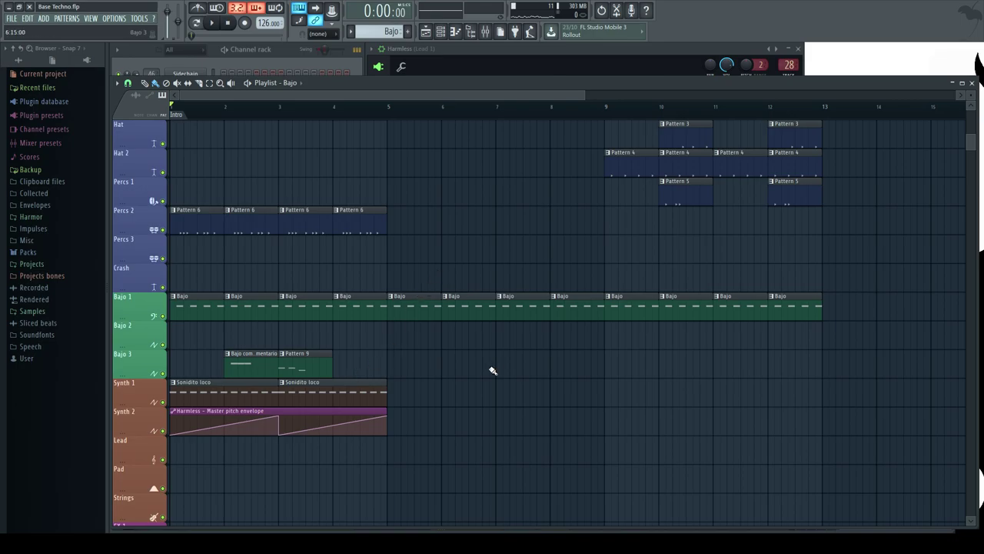
scroll(462, 376, "up", 1)
scroll(308, 367, "down", 4)
Copy the two Bajo 3 clips to bar 10 and paint Sonidito loco clips on Synth 1 through bar 12.
left_click_drag(319, 366, 239, 361)
left_click_drag(224, 353, 559, 359)
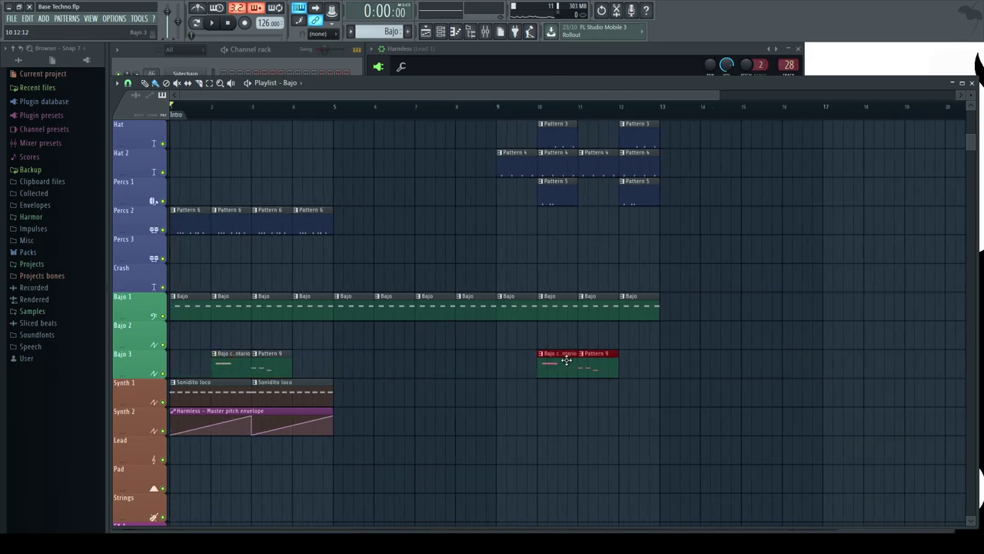
left_click(382, 399)
left_click_drag(356, 385, 619, 396)
Paint Clap clips up to bar 12 and delete the extra one in bar 8 so they start at bar 9.
scroll(444, 287, "up", 4)
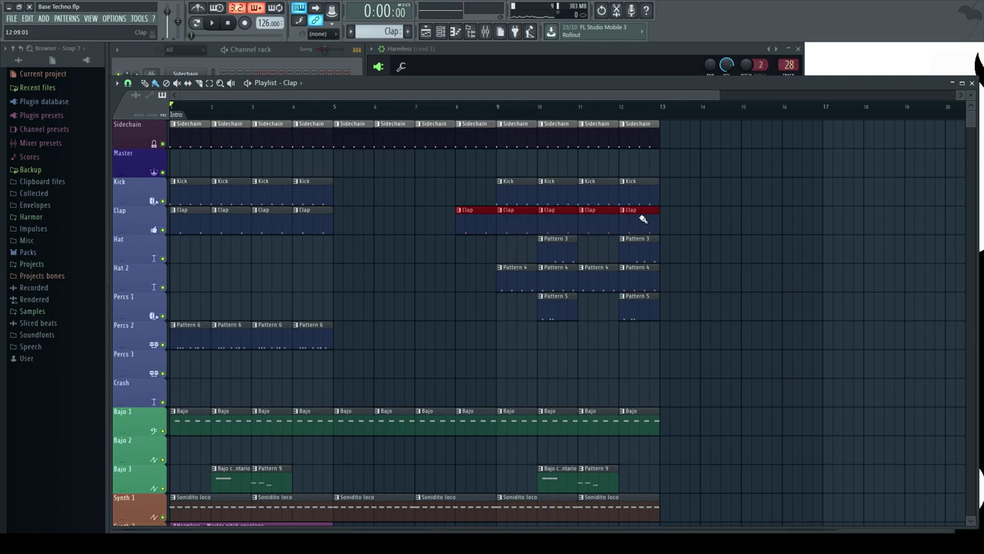
left_click(444, 178, "ctrl")
right_click(465, 220)
Extend the Harmless Master pitch clip through bar 12 and add envelope points at bars 7 and 9 during playback.
key("space")
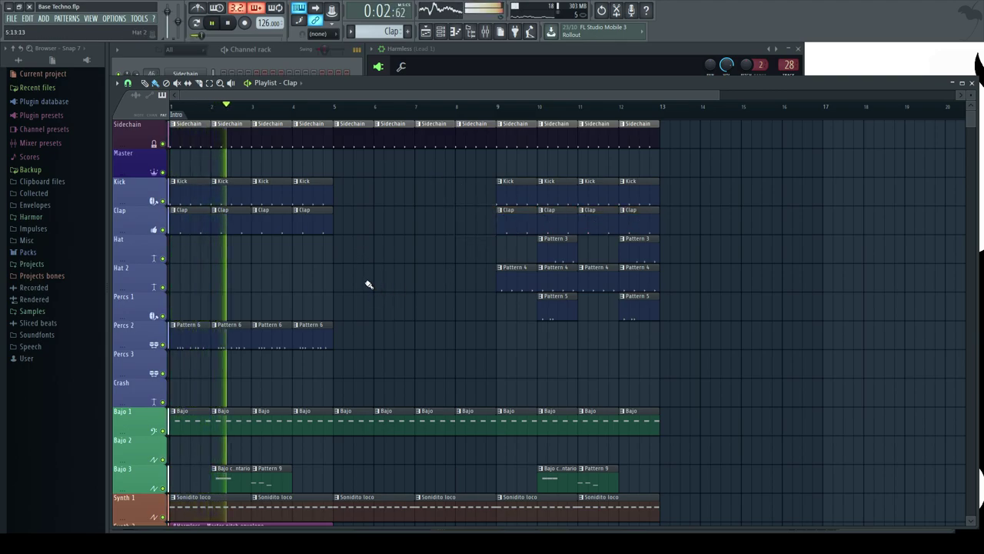
scroll(366, 269, "down", 4)
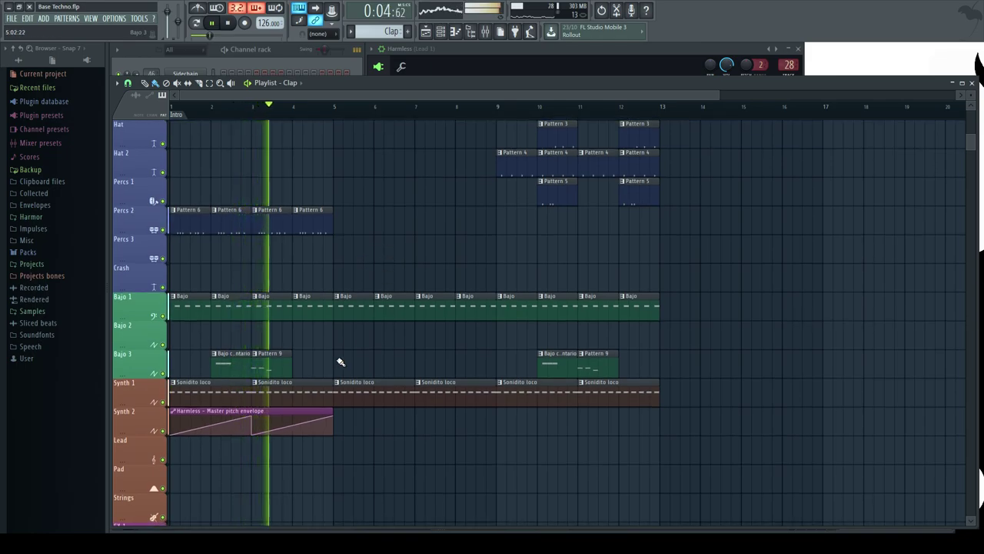
left_click_drag(333, 413, 655, 431)
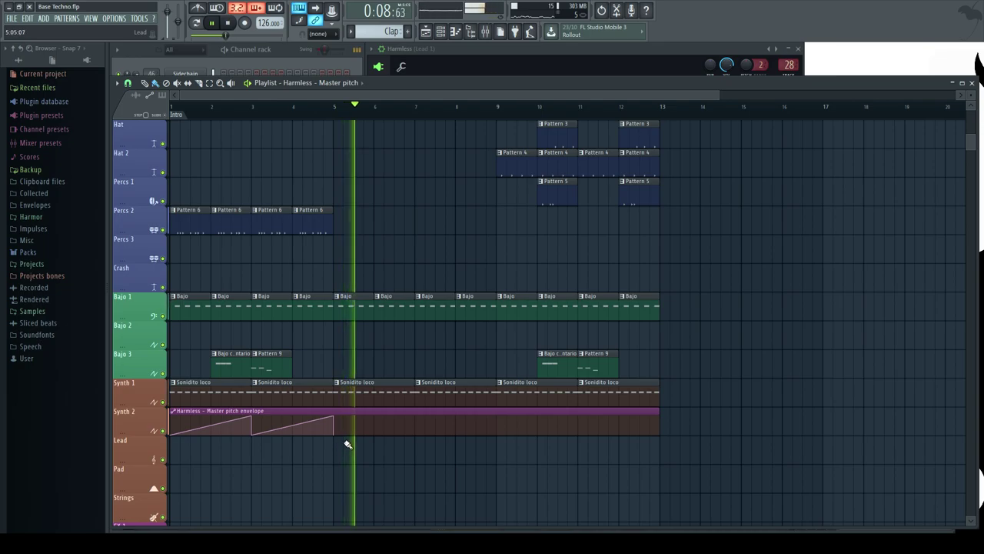
left_click_drag(333, 437, 416, 428)
right_click(487, 423)
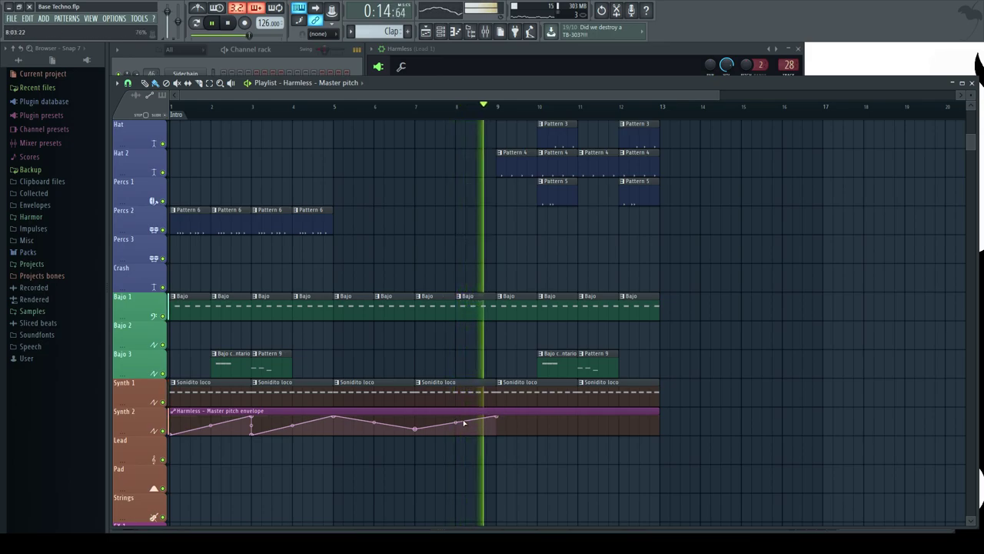
Add a low envelope point at the end of bar 12 in the Master pitch clip, bend the descent into a curve and stop playback.
scroll(446, 244, "up", 4)
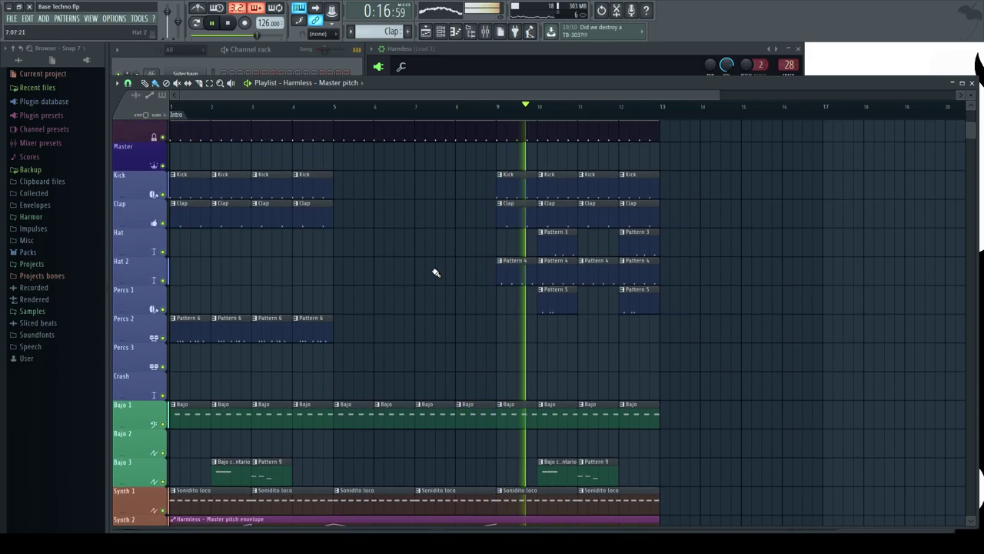
scroll(435, 269, "down", 5)
right_click(657, 401)
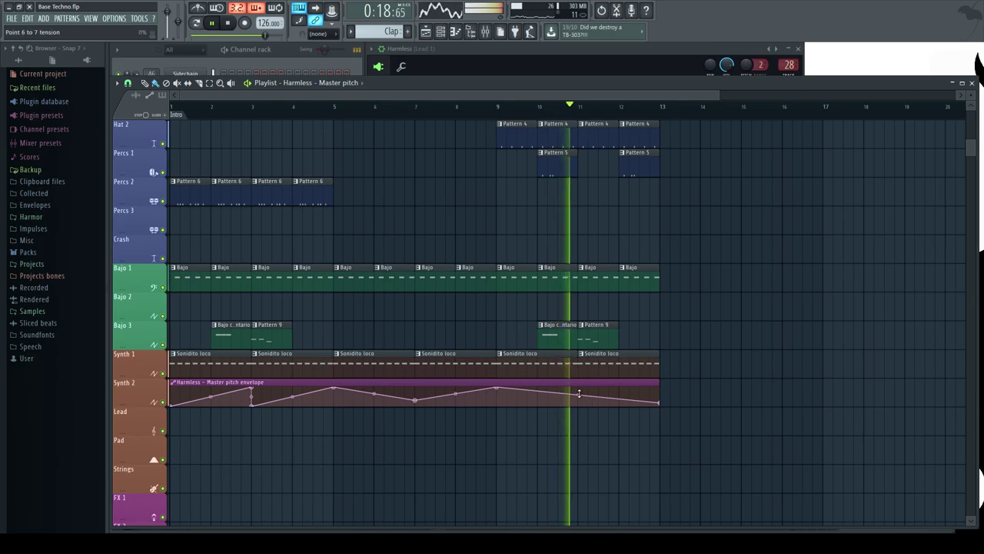
key("space")
Drop the Master pitch envelope to its minimum at bar 5 and delete the bar 7 point, aligning the peak with bar 9.
right_click(338, 405)
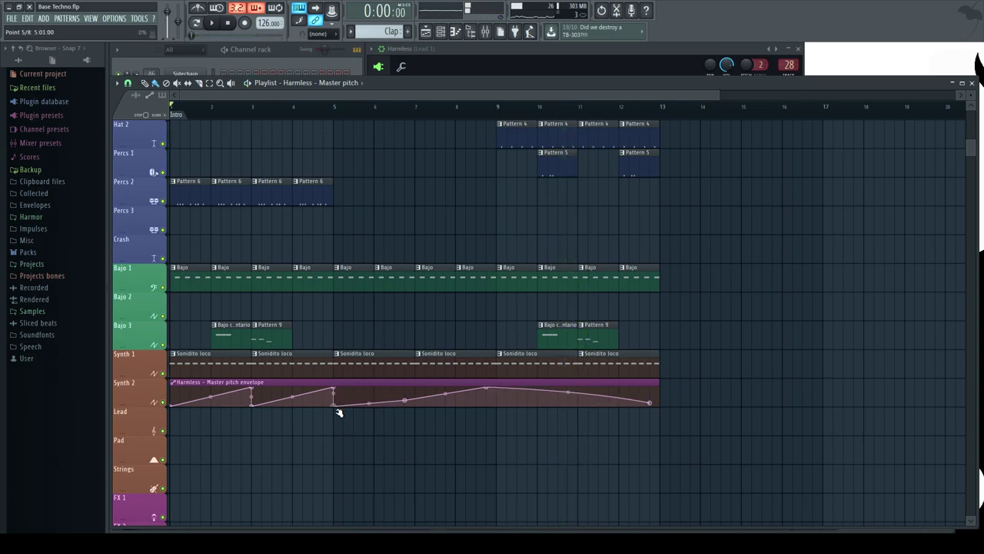
right_click(406, 400)
left_click(428, 360)
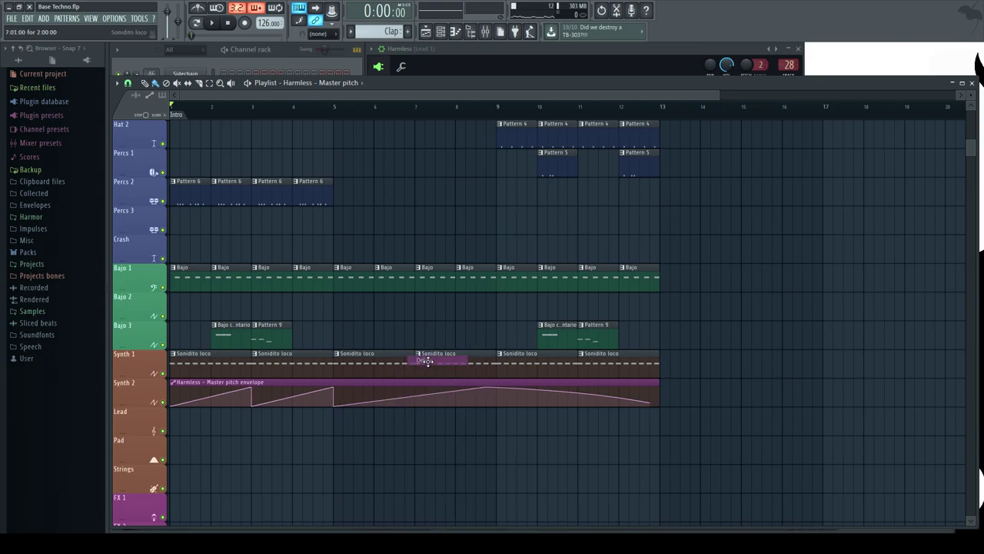
left_click_drag(493, 388, 500, 386)
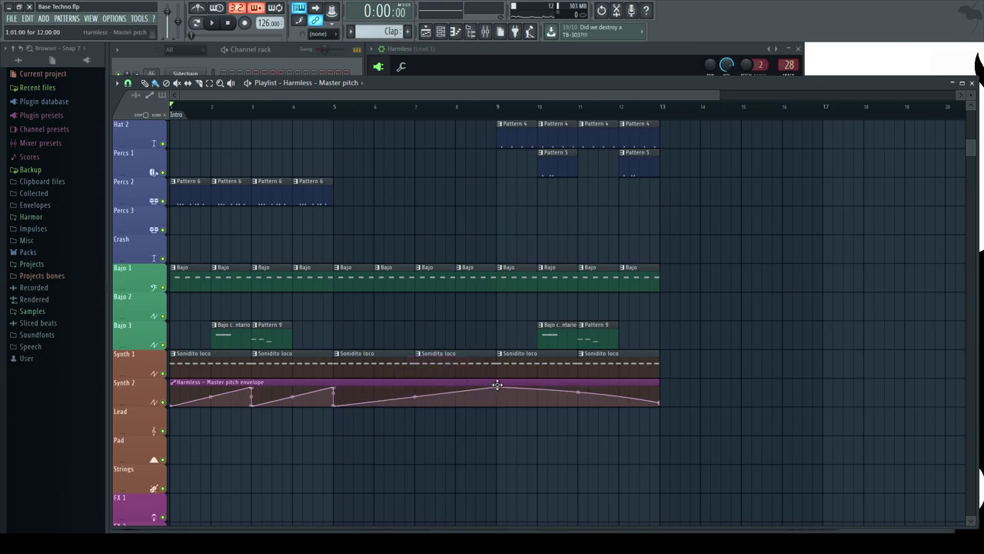
Fill bars 5 to 8 of the Kick track with Kick clips and bring up the mixer.
scroll(411, 231, "up", 5)
left_click(303, 105)
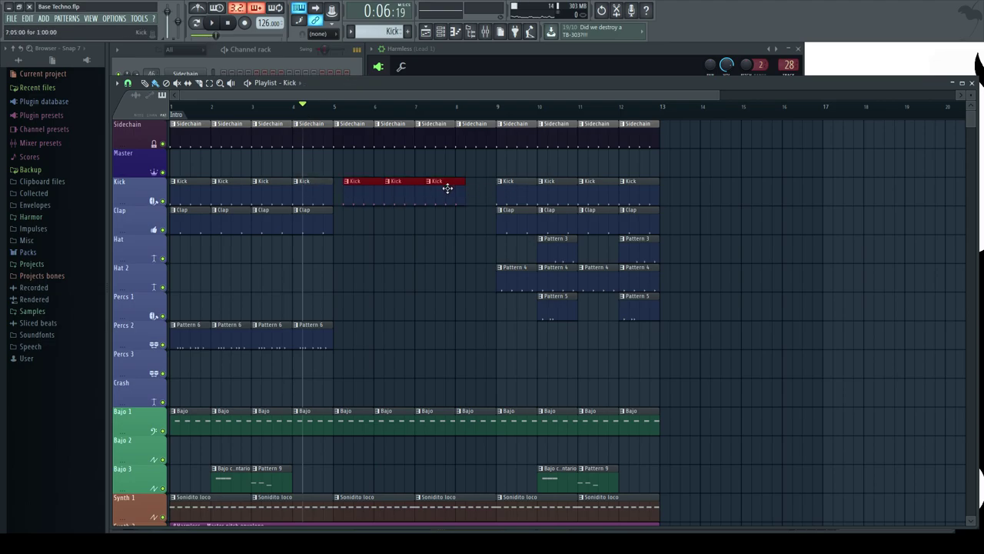
left_click_drag(461, 188, 463, 189)
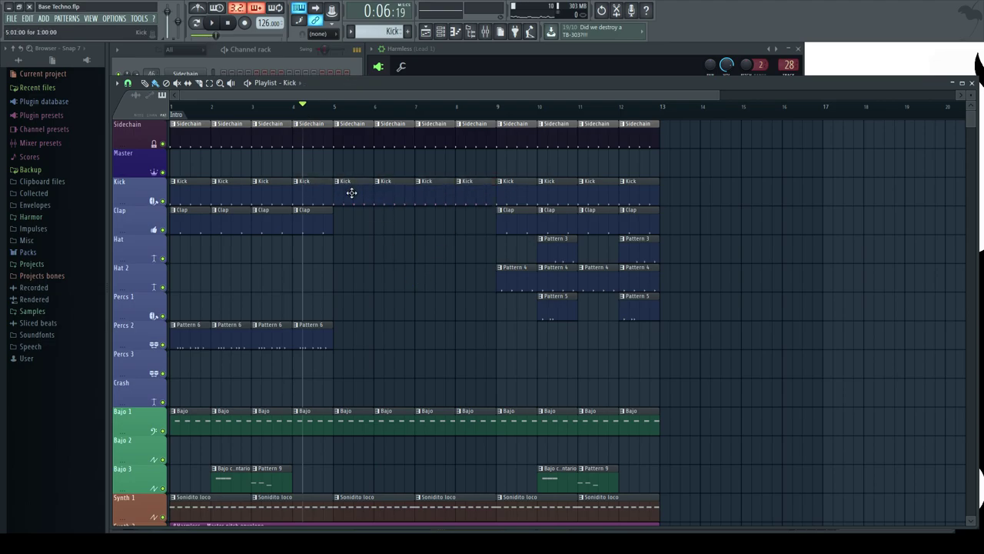
key("F9")
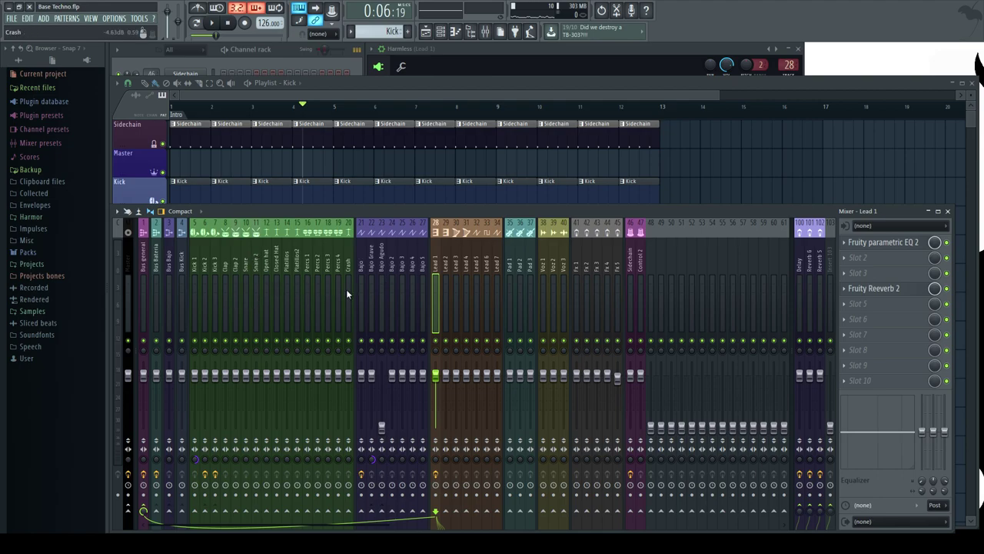
Load Fruity PanOMatic into effect slot 4 of the Kick 2 mixer track.
left_click(215, 255)
left_click(198, 265)
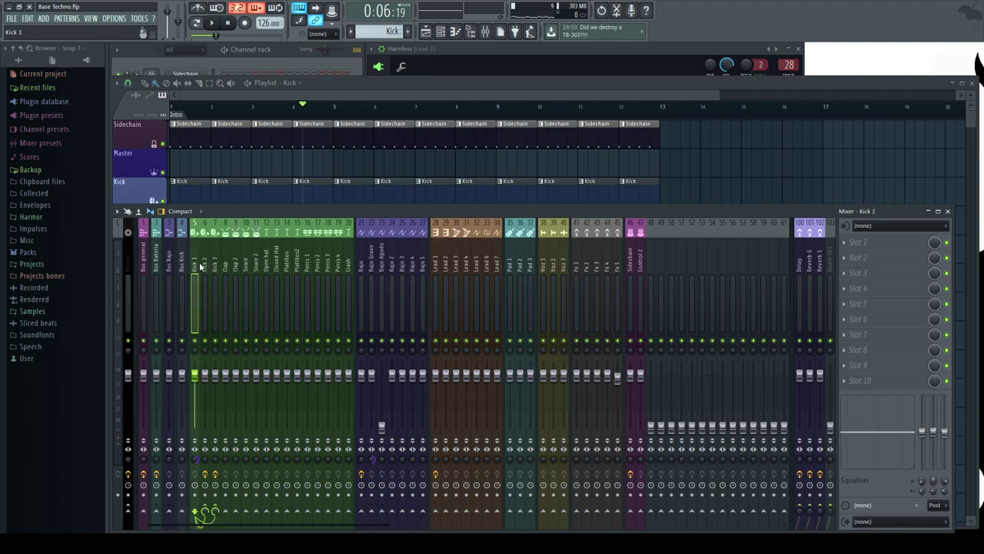
left_click(208, 267)
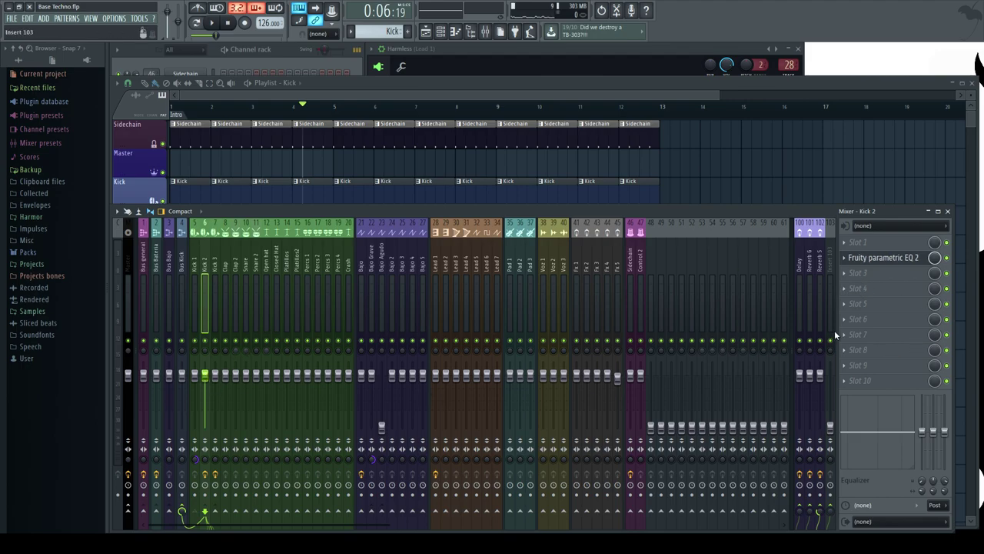
left_click(857, 298)
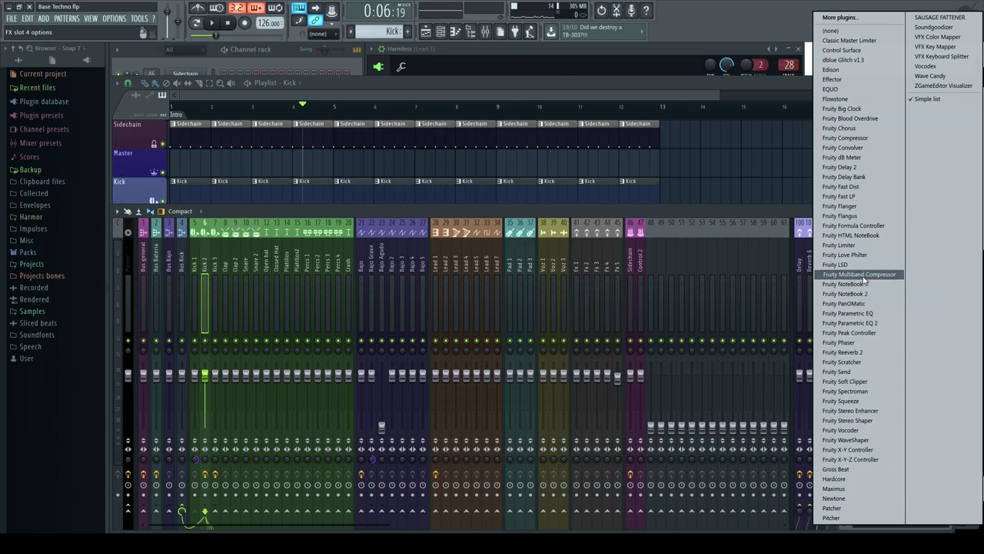
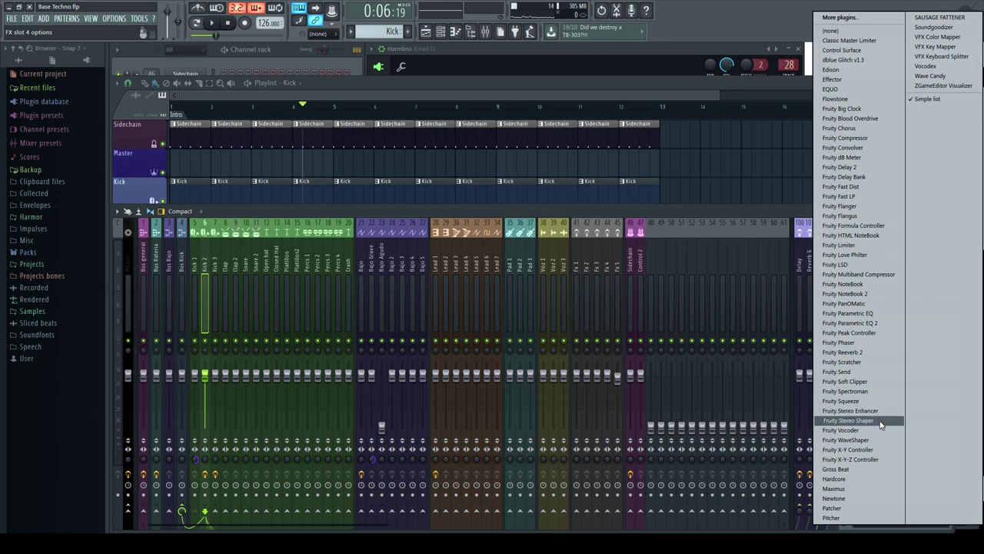
left_click(861, 303)
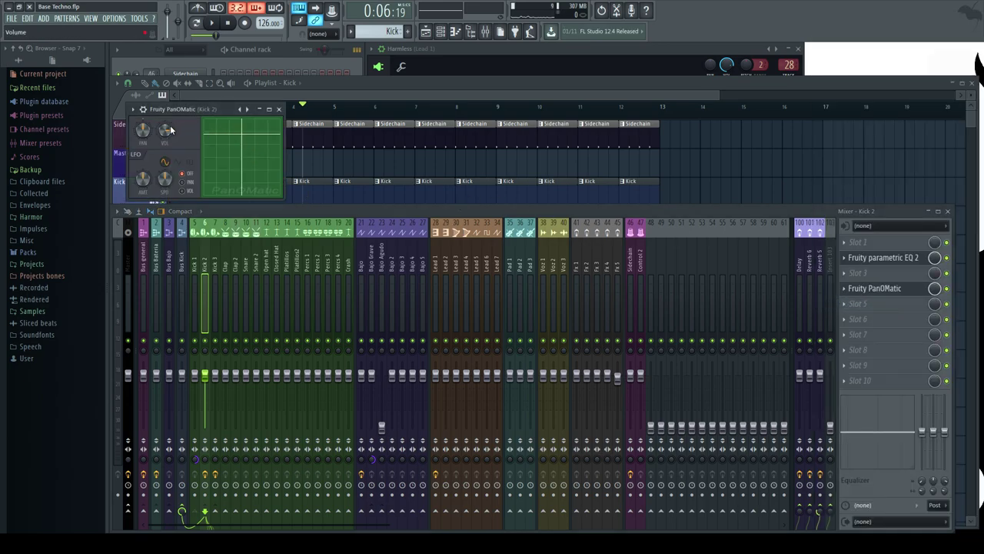
Create an automation clip for the Kick 2 PanOMatic volume and move it onto the playlist's Master track.
key("space")
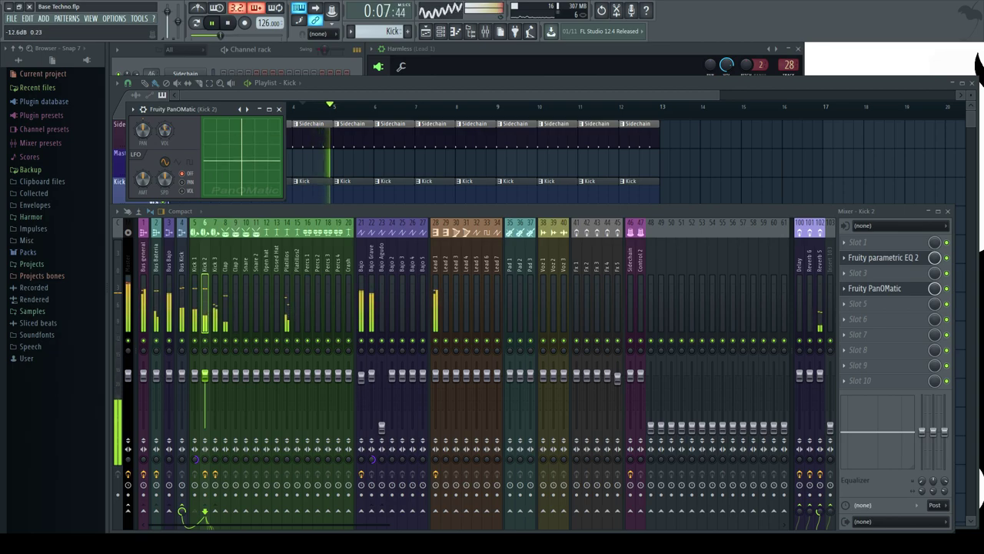
right_click(165, 131)
left_click(178, 143)
key("space")
right_click(165, 132)
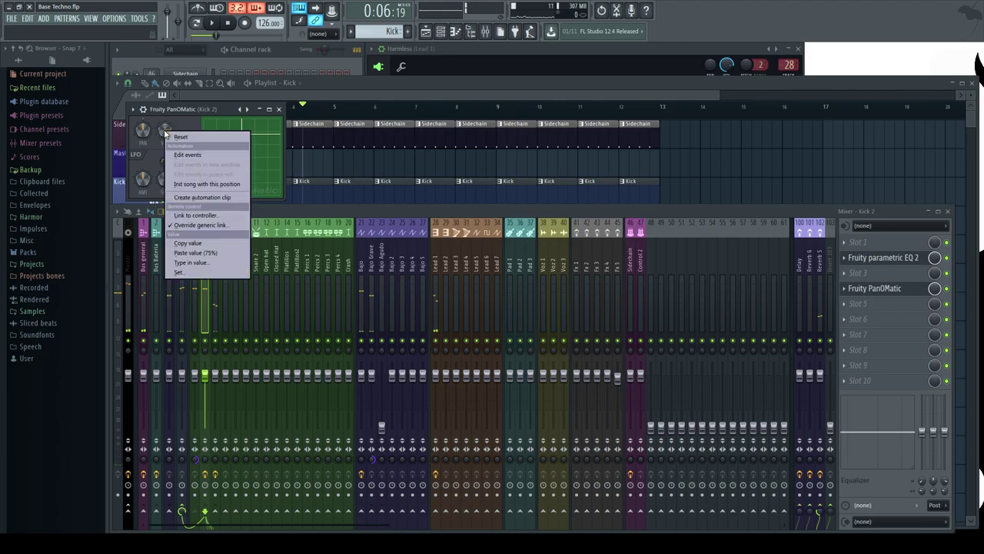
left_click(193, 197)
left_click(722, 185)
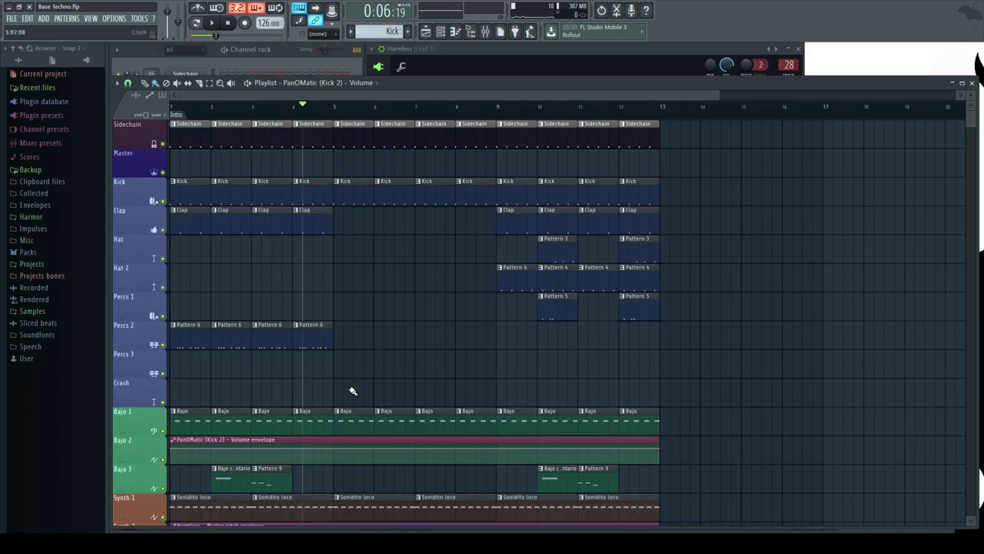
scroll(235, 374, "down", 2)
left_click_drag(238, 384, 100, 163)
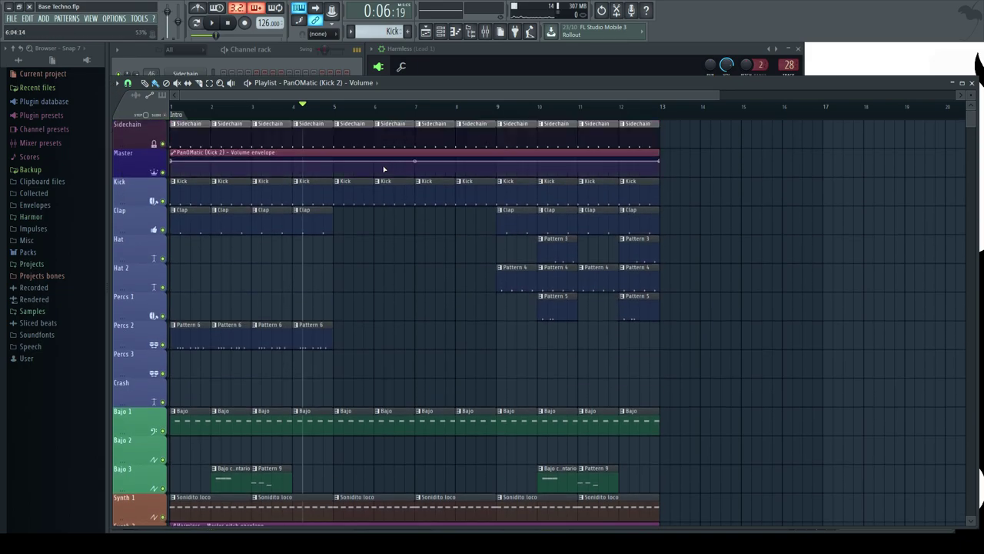
Copy the value of the volume envelope's end point and paste it into a new point at bar 5.
right_click(664, 163)
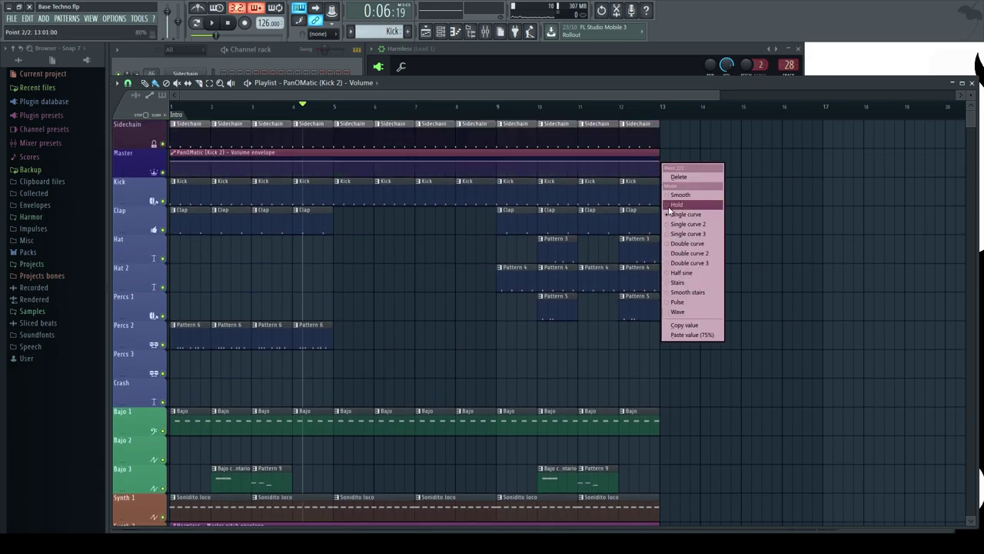
left_click(663, 326)
scroll(294, 165, "up", 2)
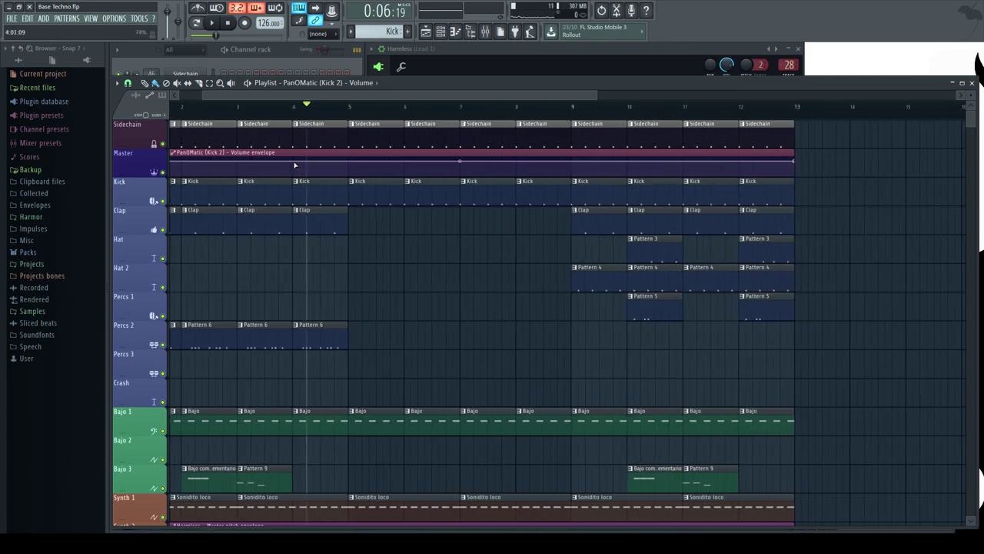
right_click(351, 162)
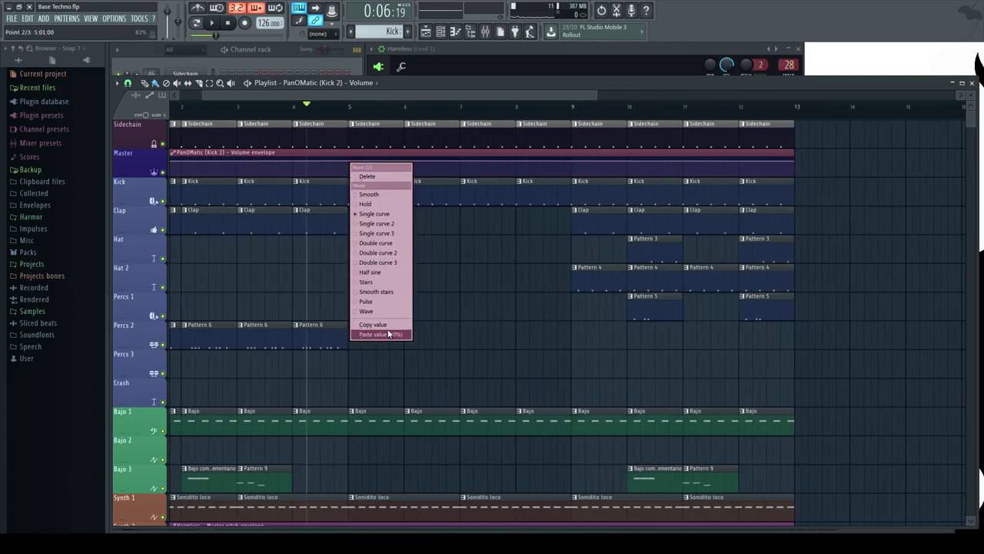
left_click(381, 334)
Curve the volume envelope down to its minimum near the end of bar 8 and restore the copied value at bar 9.
left_click(566, 176)
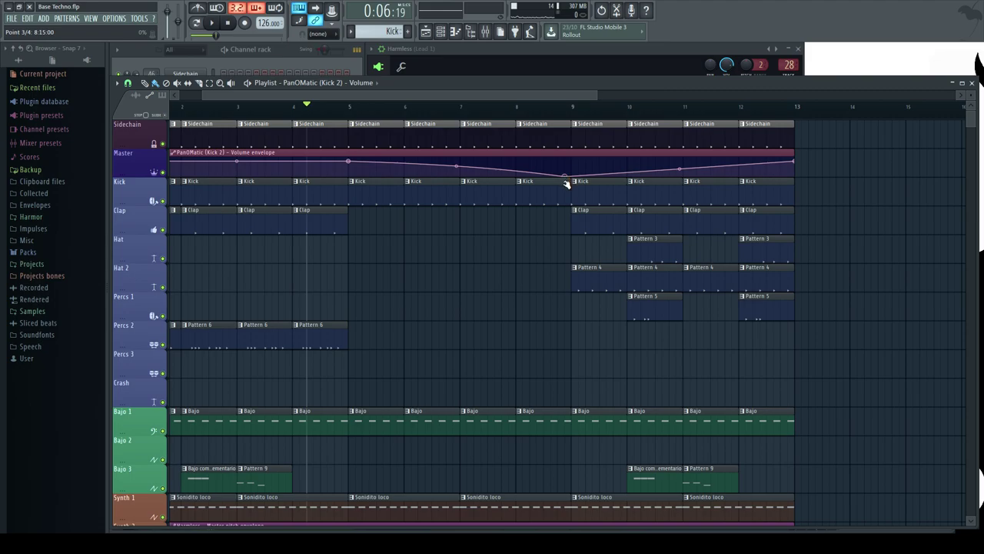
left_click_drag(461, 171, 462, 182)
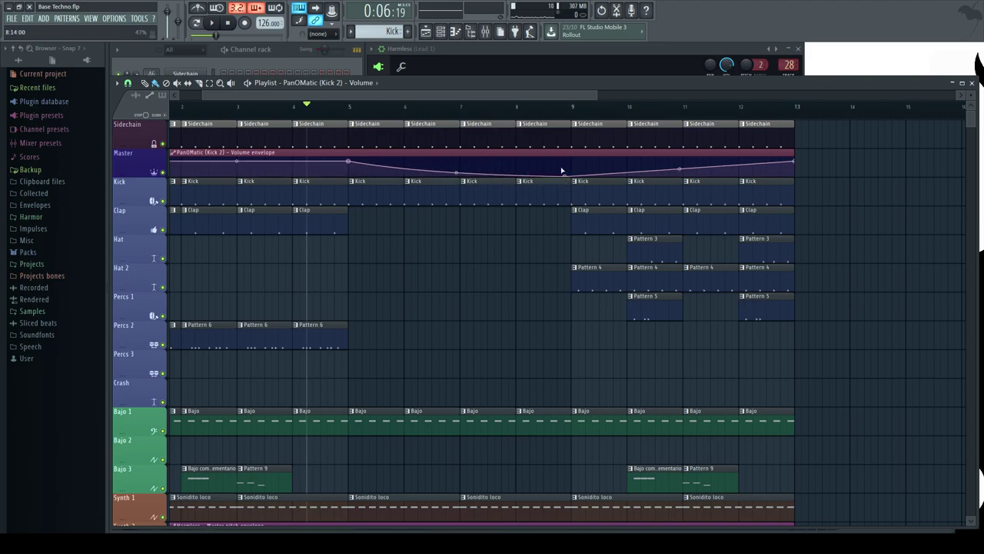
left_click_drag(575, 166, 573, 163)
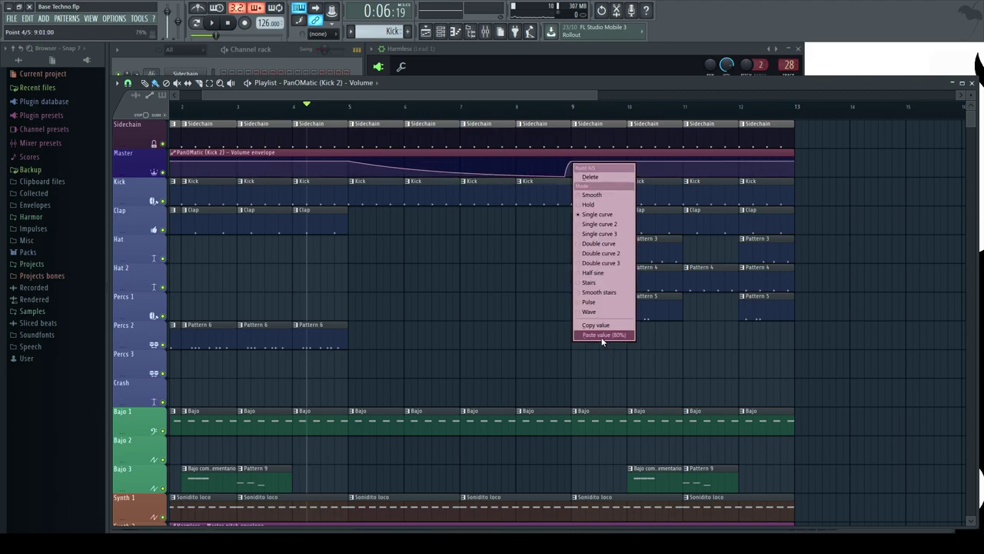
left_click(602, 336)
Shorten the Bajo clip in bar 8 to leave a small gap before bar 9, and play the song from the start.
scroll(395, 308, "down", 4)
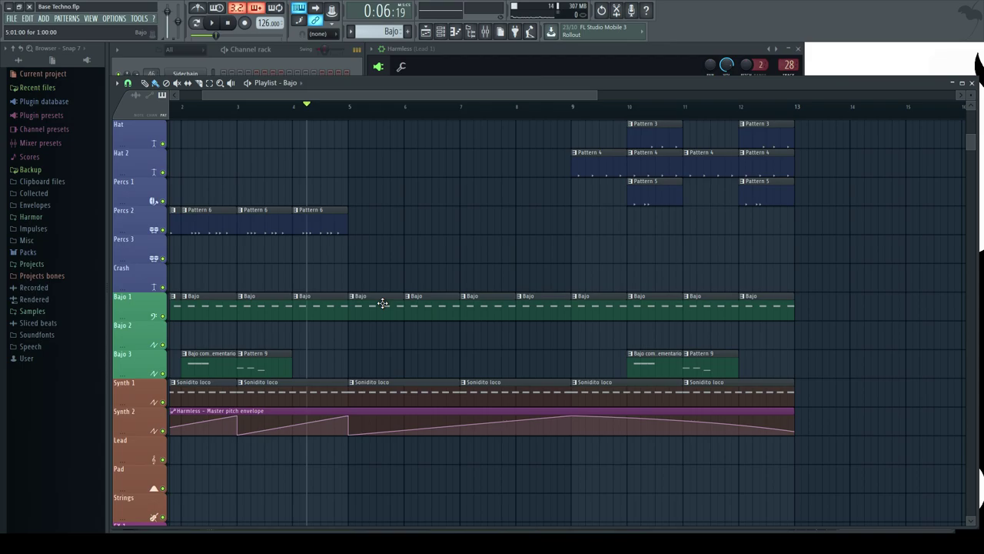
scroll(407, 277, "up", 4)
scroll(421, 325, "down", 2)
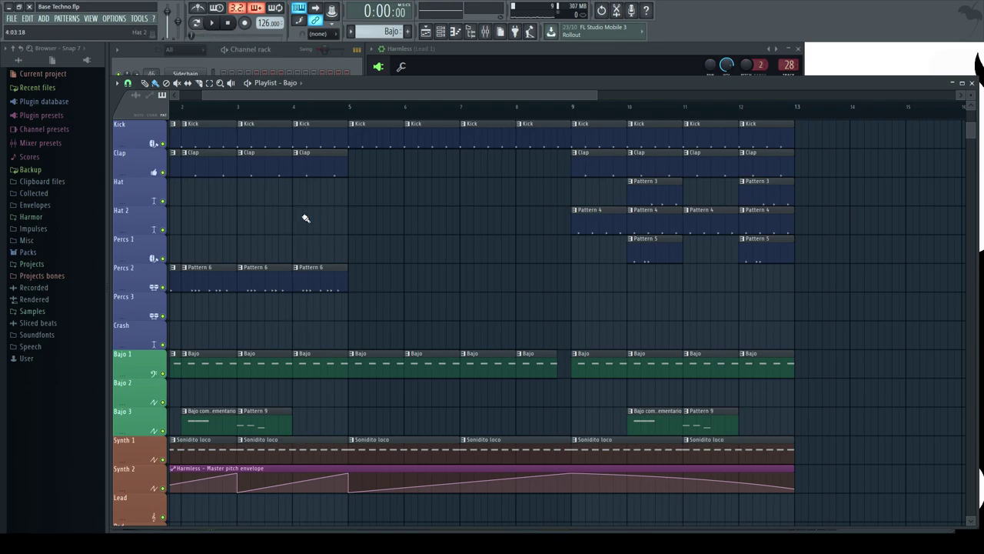
key("space")
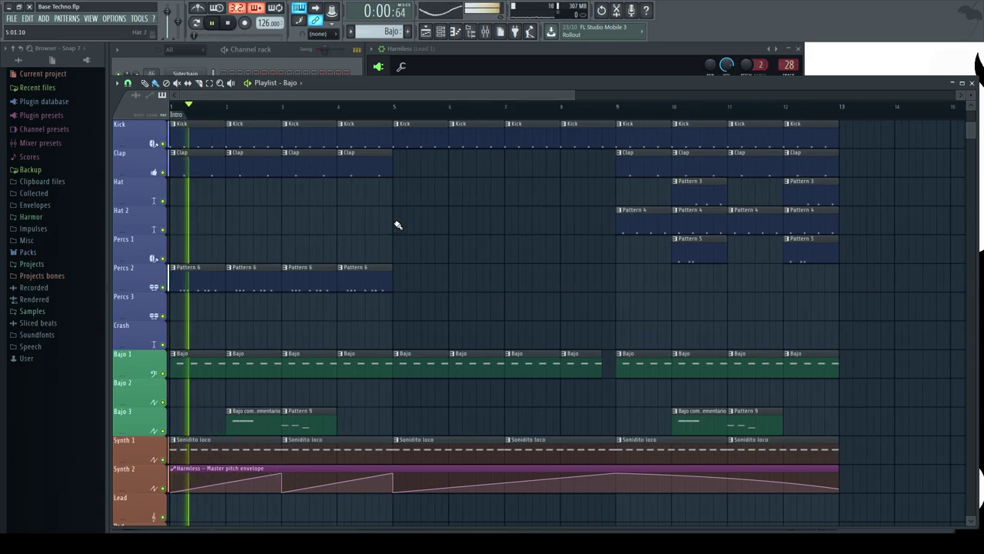
scroll(461, 254, "up", 2)
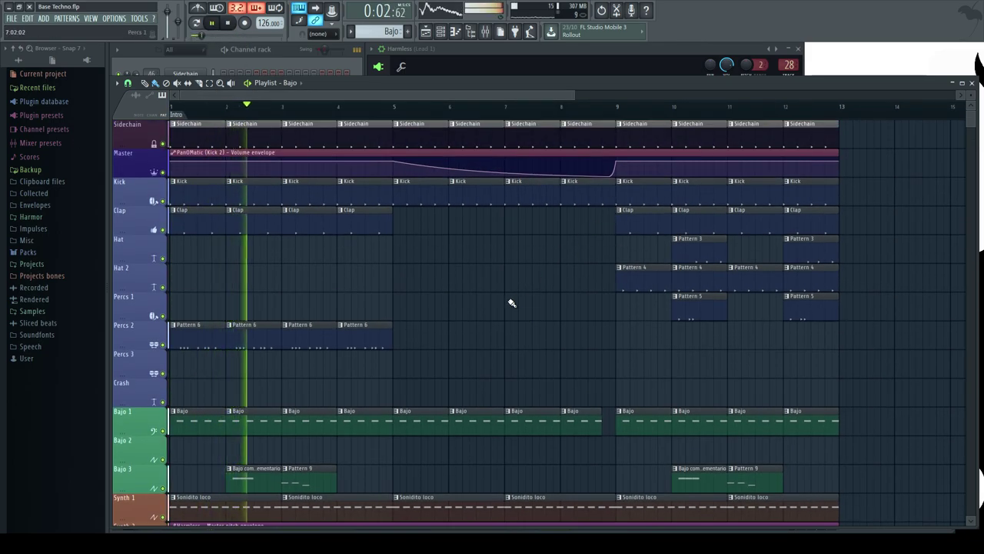
Fill bars 9 to 12 of Percs 2 with Pattern 6, and place Bajo complementario and Pattern 9 at bars 6 and 7 of Bajo 3.
left_click(367, 343)
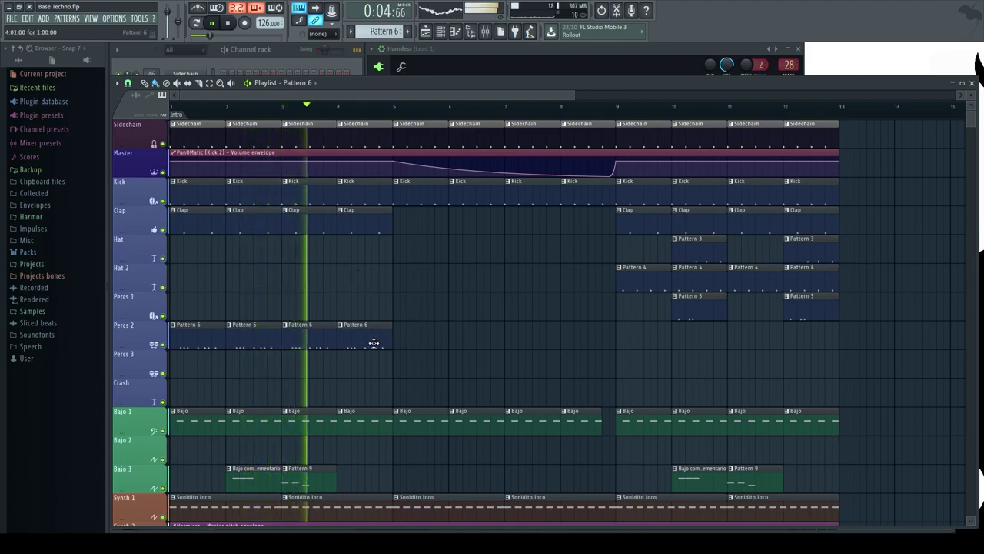
left_click_drag(619, 336, 799, 336)
scroll(438, 338, "down", 5)
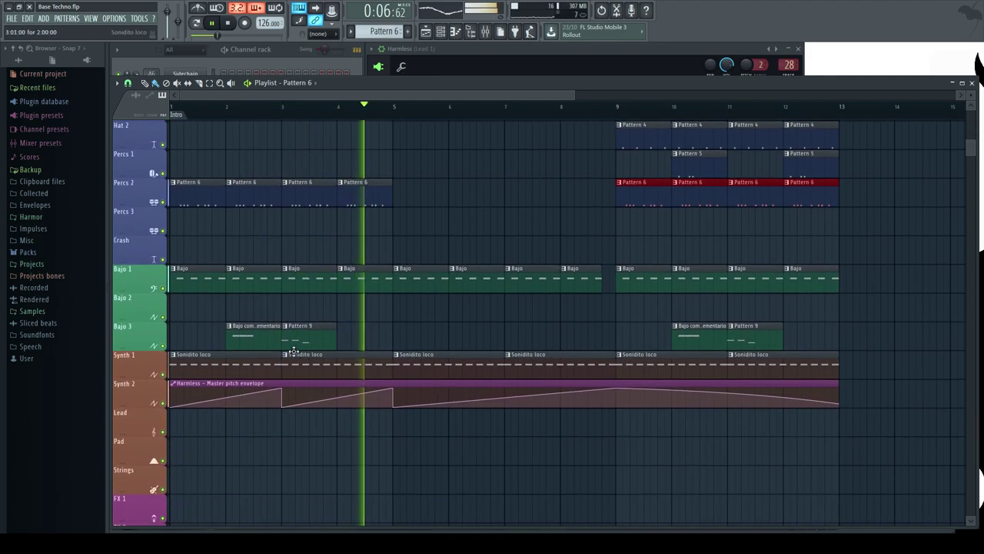
left_click(454, 330)
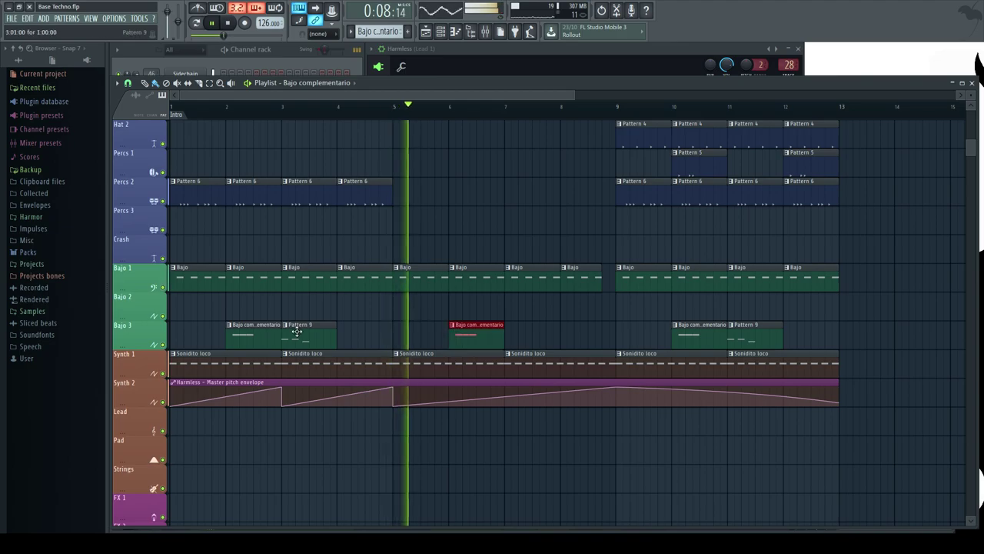
left_click(510, 336)
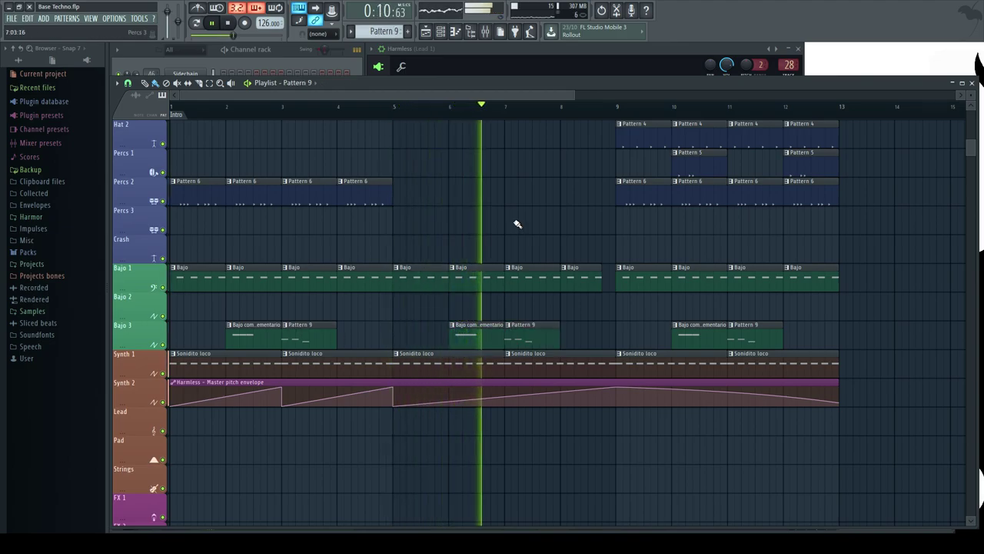
Extend the Harmless Master pitch clip through bar 16, with its minimum at bar 13 and a rise to maximum at the end.
scroll(520, 231, "up", 4)
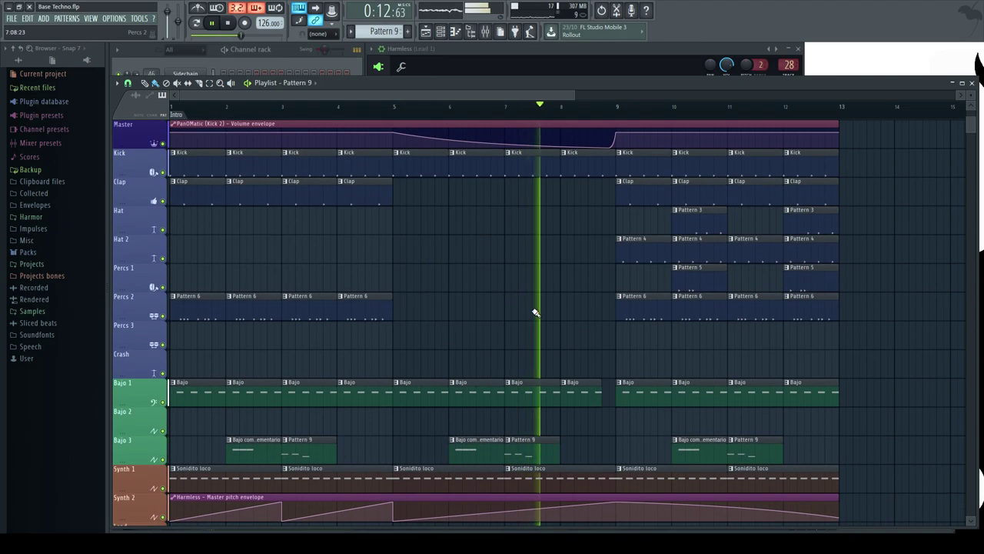
scroll(606, 198, "up", 3)
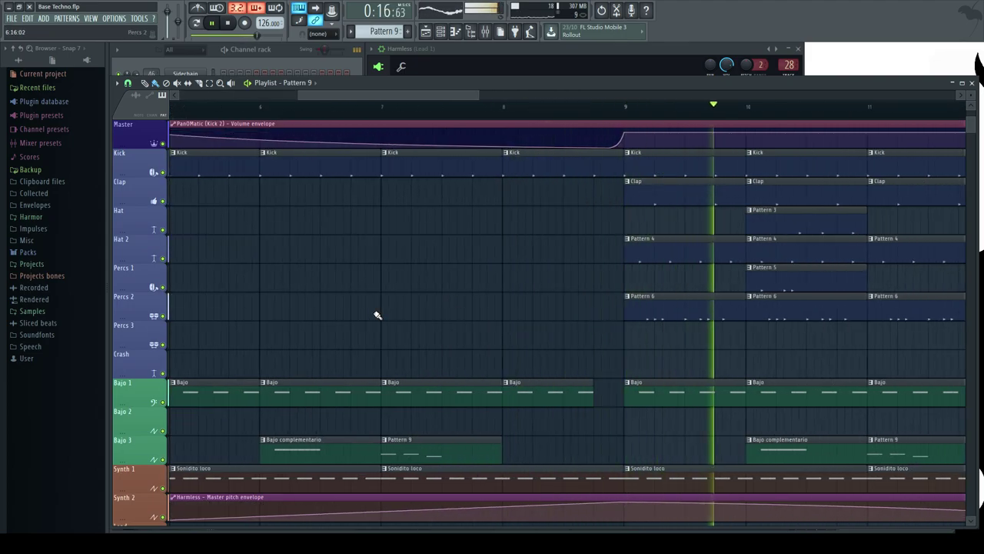
scroll(369, 317, "down", 4)
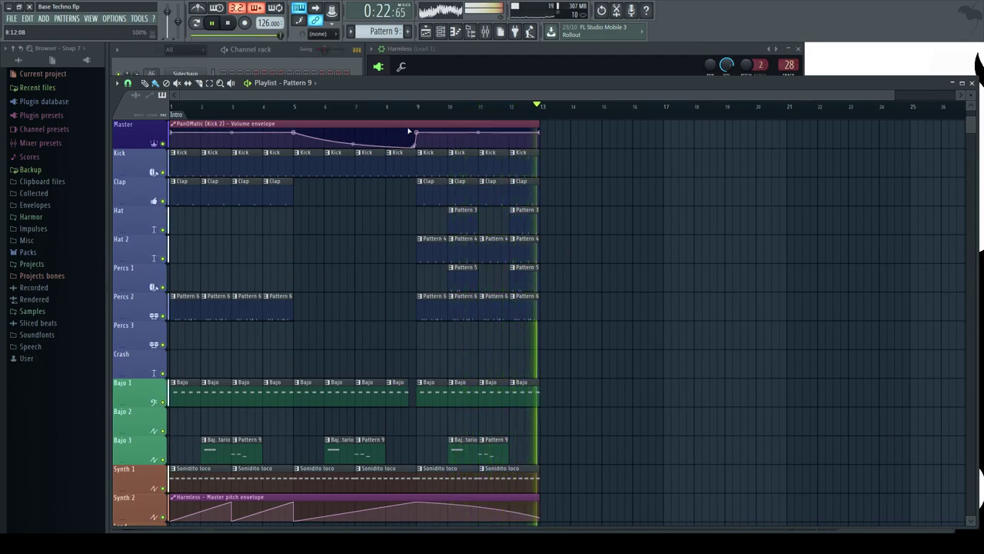
scroll(336, 300, "down", 2)
left_click_drag(539, 453, 658, 453)
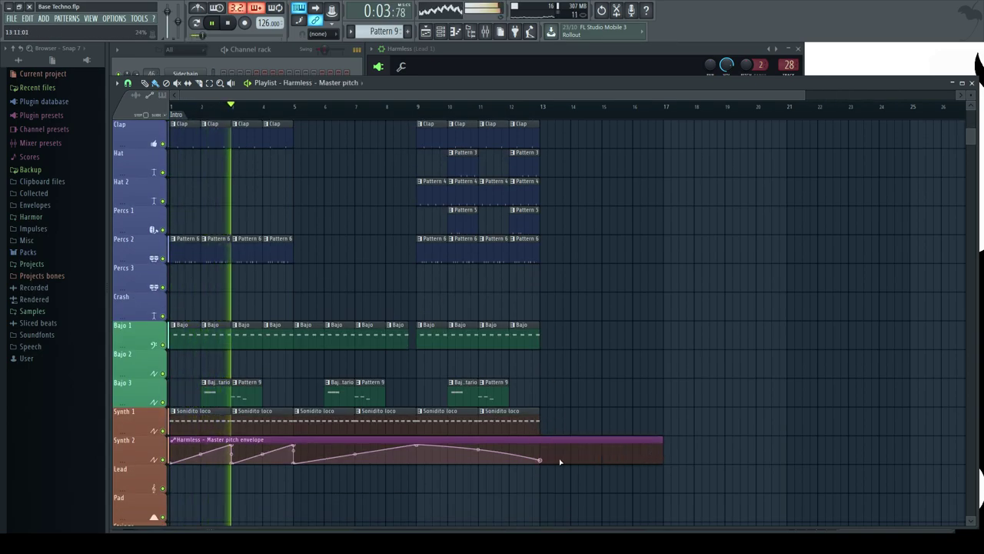
right_click(660, 443)
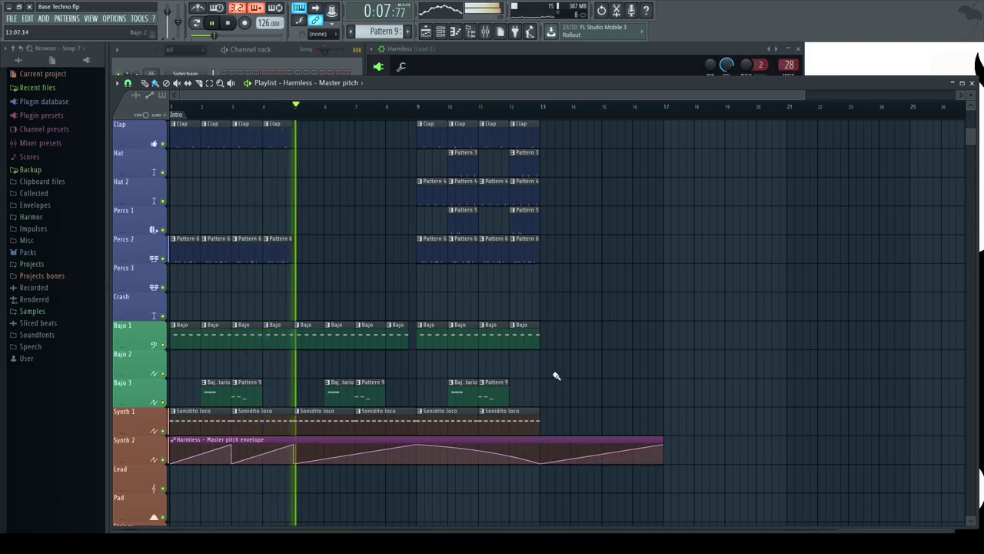
Duplicate the clips of bars 9 to 12 from Kick through Synth 1 into bars 13 to 16, and extend the Sidechain clips likewise.
left_click_drag(552, 422, 418, 183)
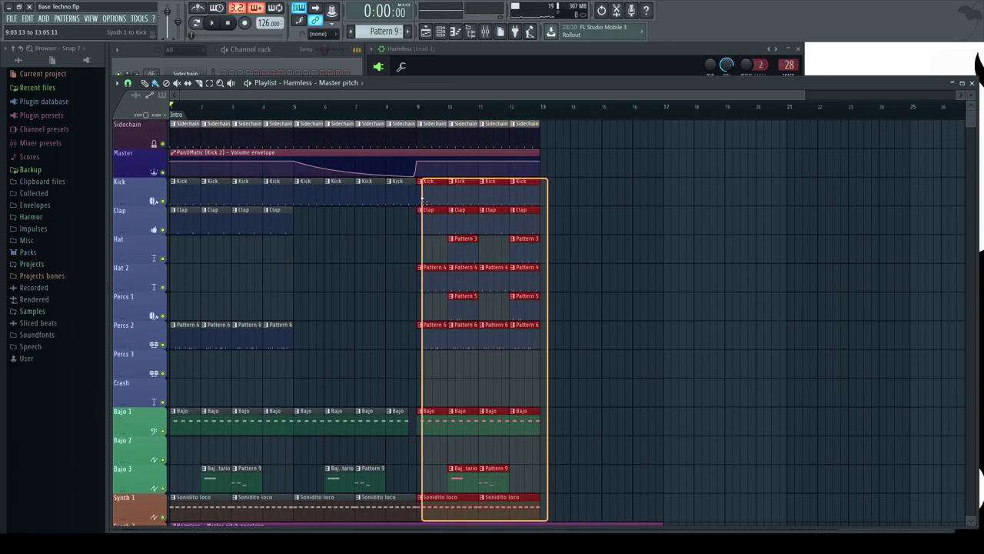
key("ctrl+c")
key("ctrl+v")
left_click_drag(253, 271, 608, 308)
scroll(488, 275, "up", 5)
left_click_drag(438, 134, 706, 160)
scroll(369, 283, "down", 4)
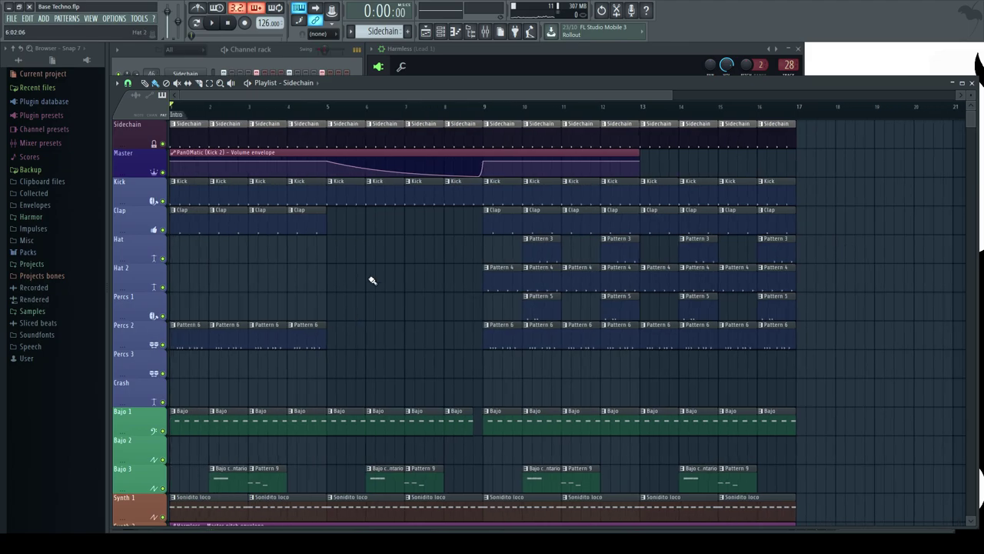
Review the 16-bar arrangement across all playlist tracks and play it from the start.
scroll(369, 284, "down", 8)
scroll(331, 376, "down", 3)
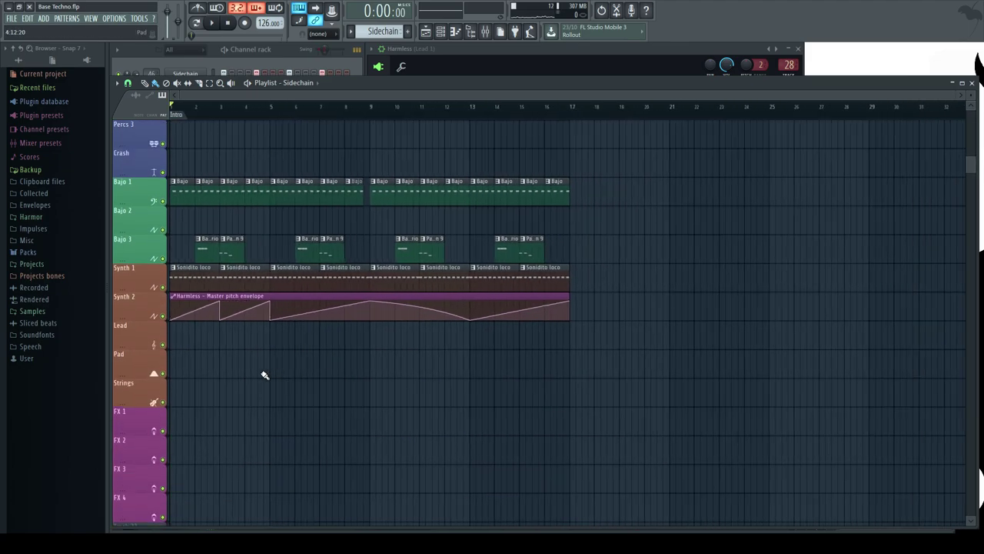
scroll(238, 359, "up", 8)
scroll(290, 139, "up", 1)
scroll(237, 257, "up", 1)
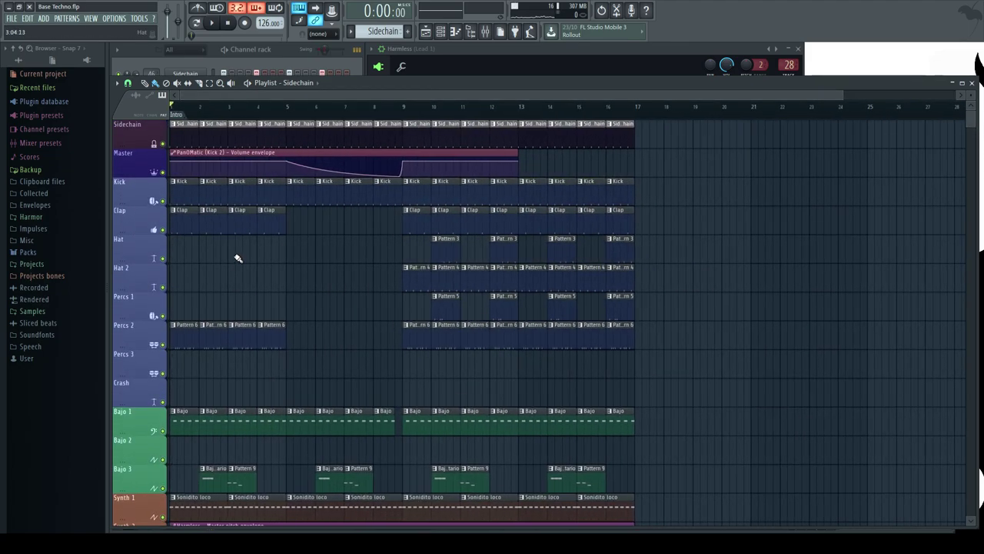
scroll(238, 257, "down", 2)
scroll(244, 263, "up", 2)
scroll(192, 282, "up", 3)
key("space")
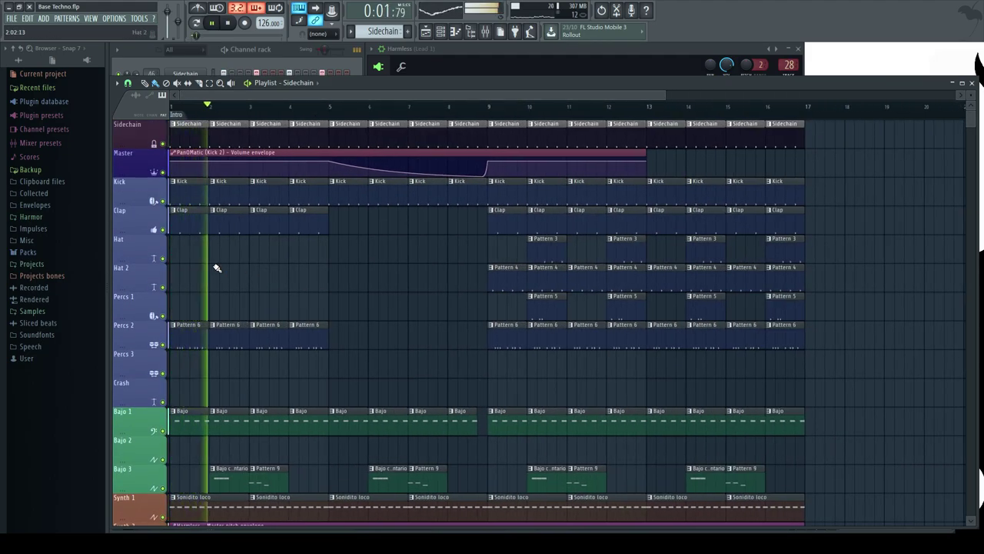
scroll(217, 268, "down", 5)
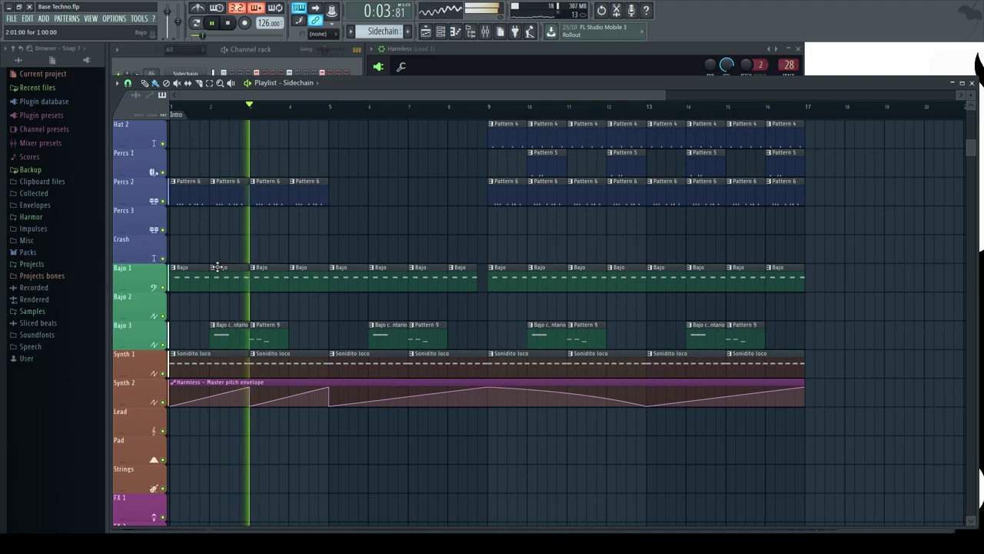
scroll(218, 266, "up", 1)
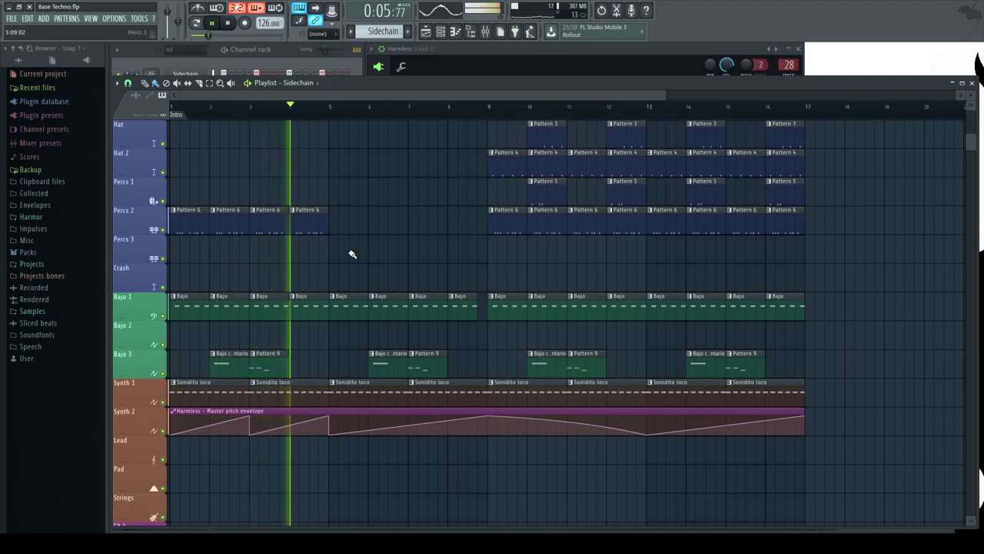
Examine the MA Jam and Fracture Clap channels in the Channel rack while the arrangement plays, and return to the playlist.
scroll(380, 191, "up", 4)
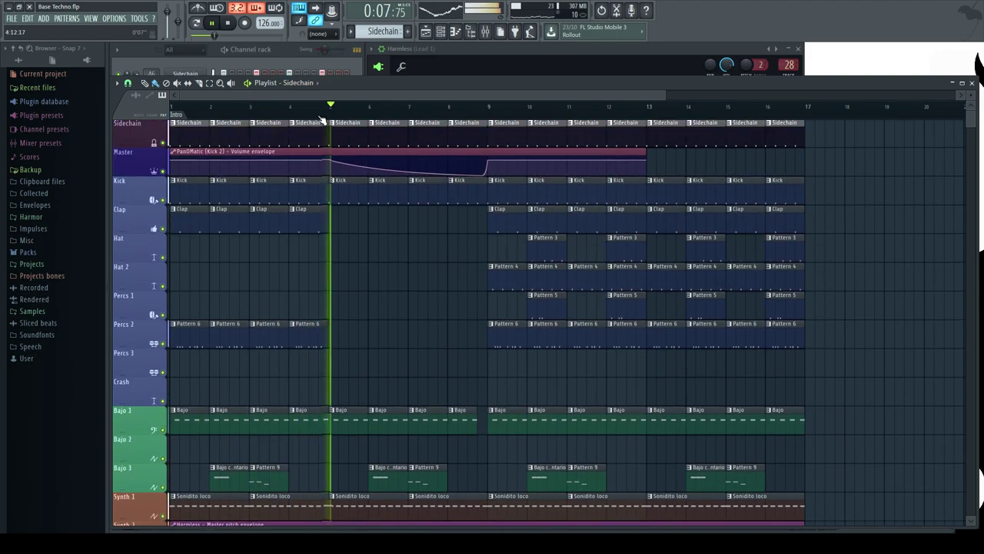
left_click(291, 50)
left_click(213, 120)
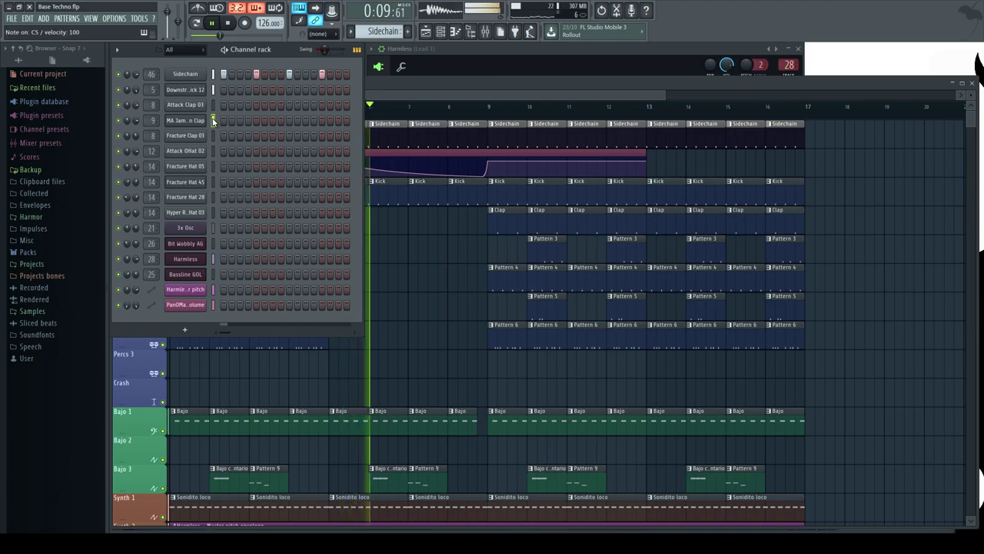
left_click(213, 134)
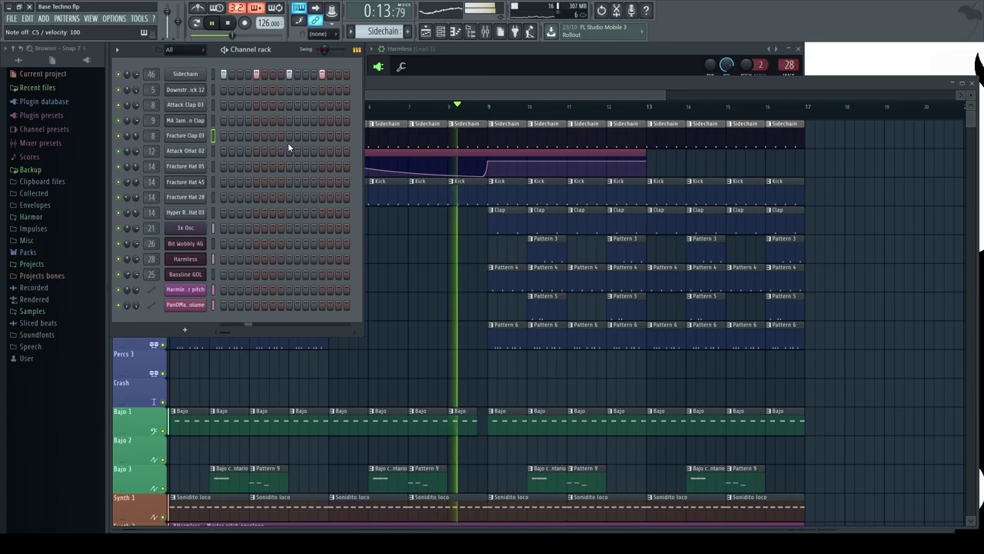
left_click(425, 247)
Try removing the Sonidito loco clip at bars 7 and 8 of Synth 1 during playback, and undo the removal.
left_click(437, 106)
scroll(481, 460, "up", 3)
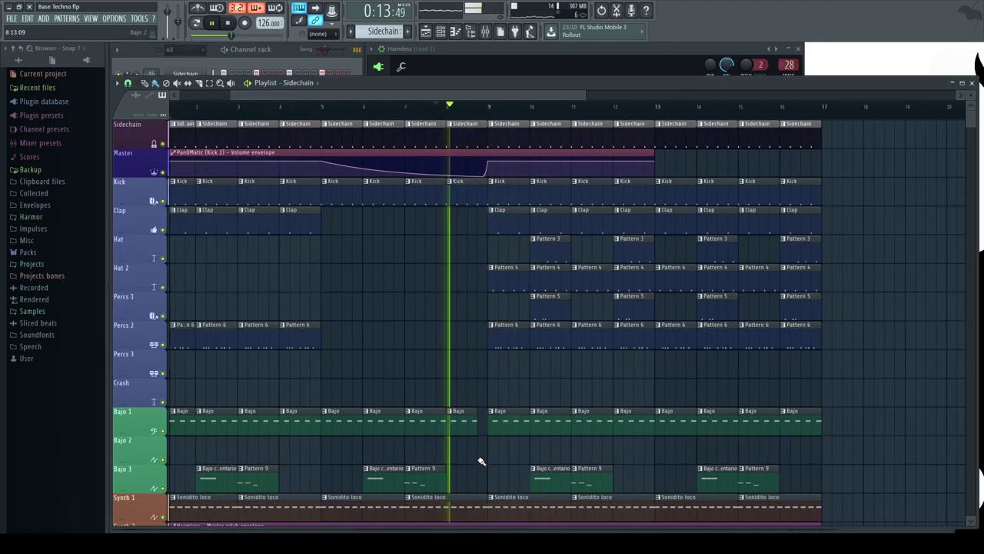
right_click(481, 502)
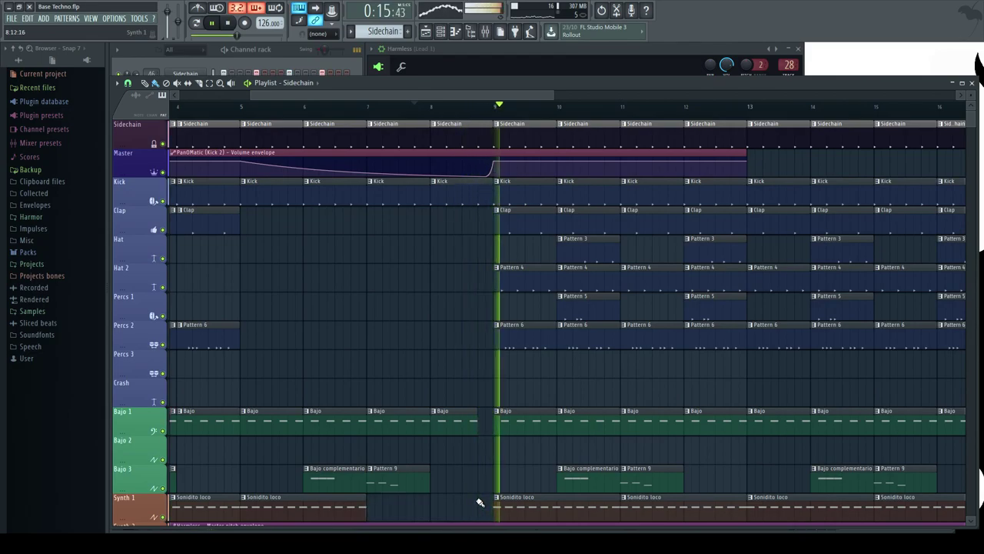
key("ctrl+z")
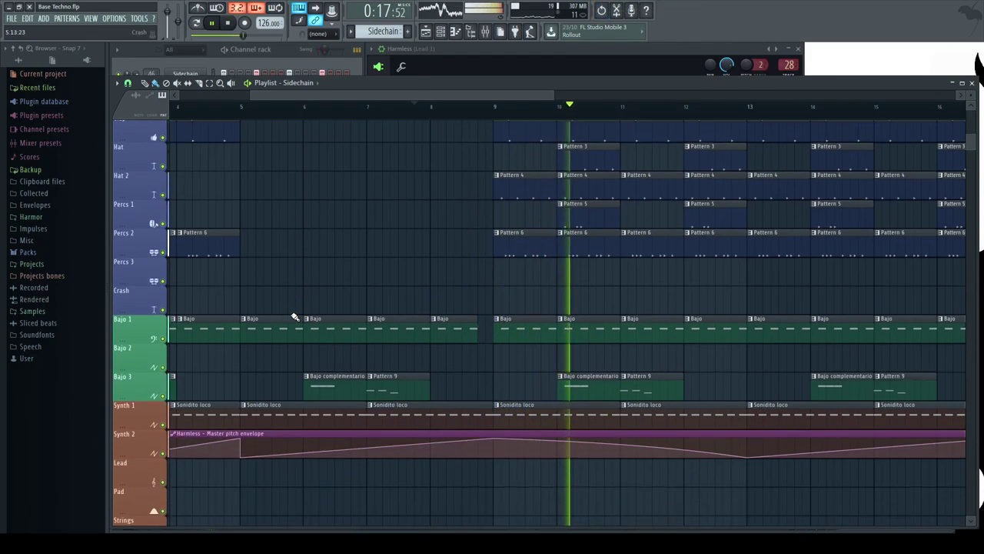
Add a small dip just before bar 15 in the final rise of the Harmless Master pitch envelope.
scroll(292, 318, "down", 4)
scroll(367, 238, "down", 4)
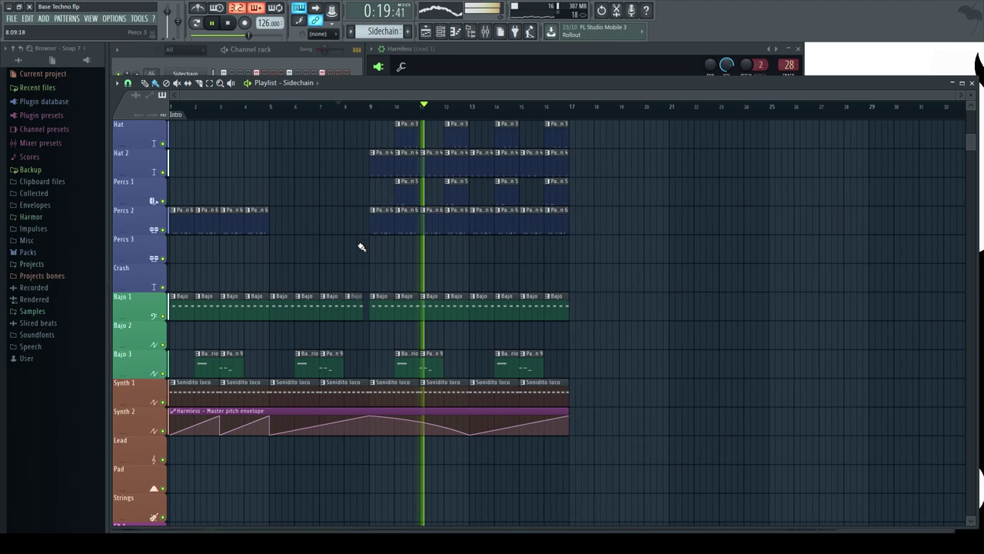
scroll(338, 261, "up", 4)
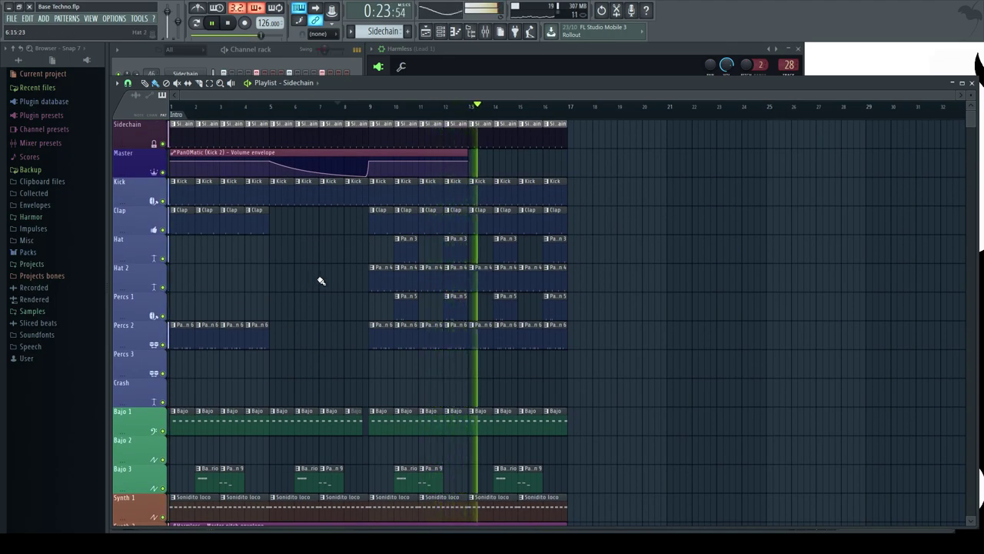
scroll(523, 362, "down", 7)
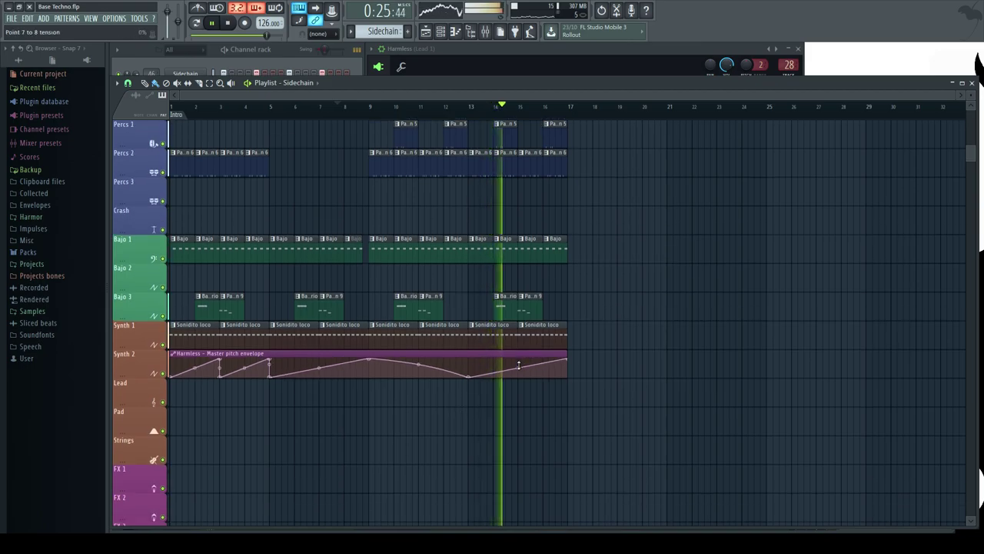
scroll(518, 377, "up", 6)
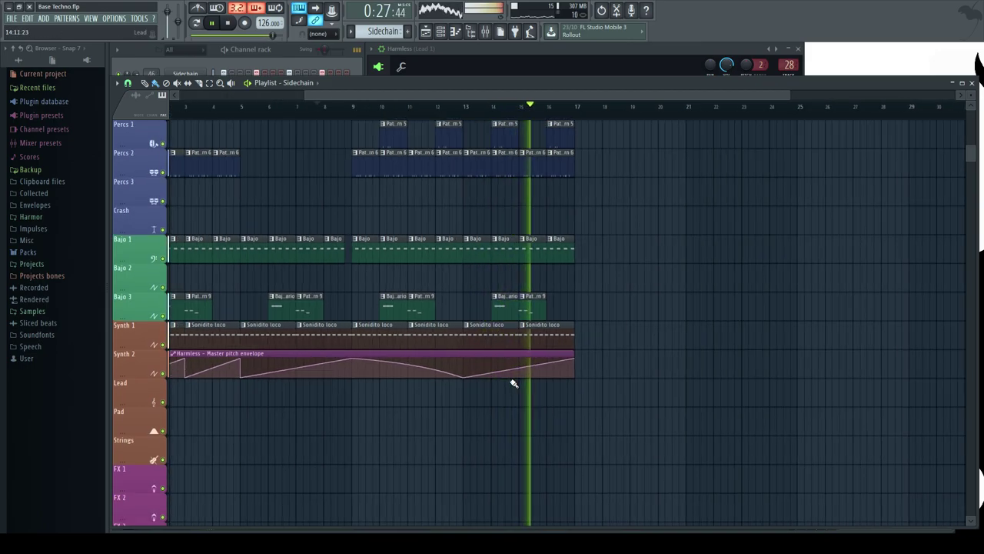
key("space")
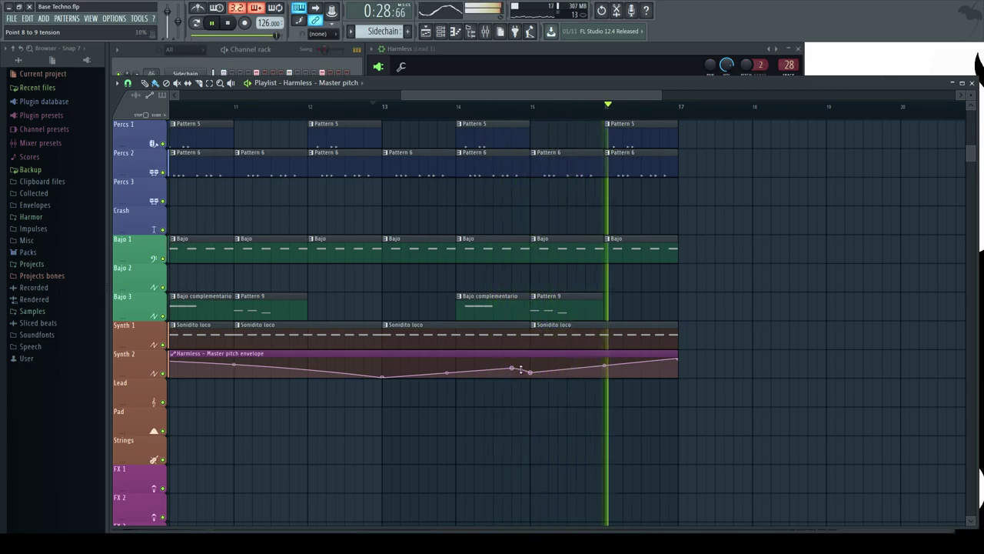
scroll(757, 389, "down", 4)
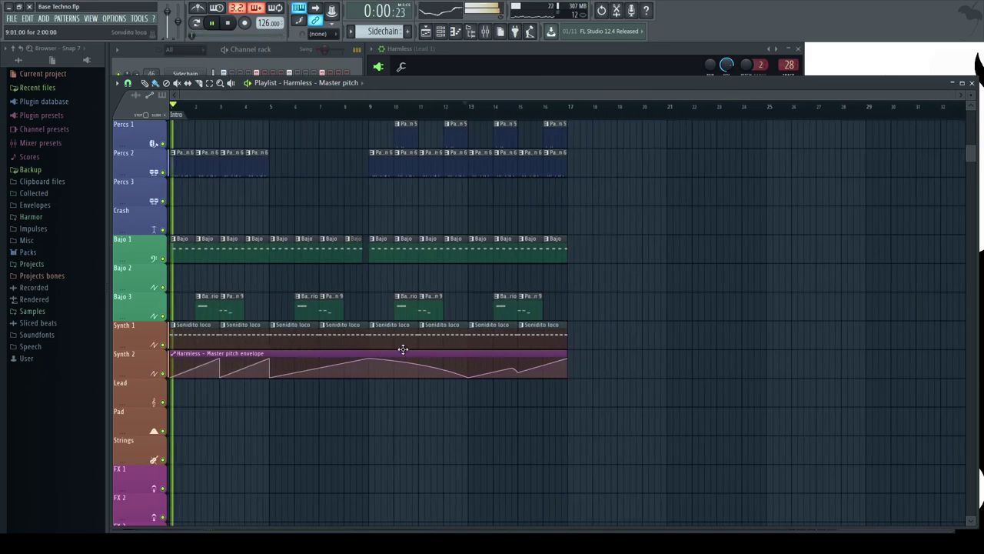
key("space")
left_click(465, 105)
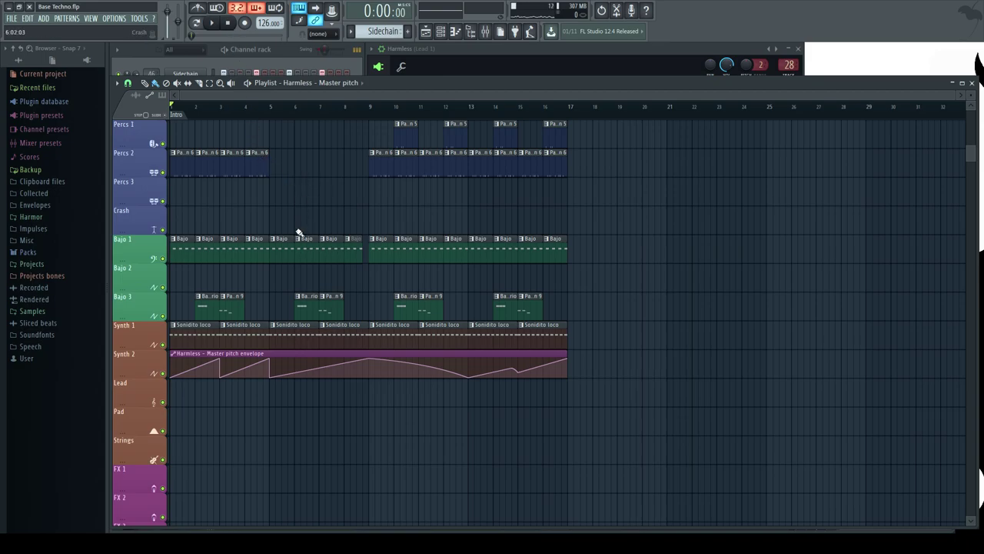
Play the arrangement from the start and shorten the bar 8 Kick clip by its last beat, matching the gap in Bajo 1.
scroll(289, 236, "up", 3)
left_click_drag(275, 95, 189, 96)
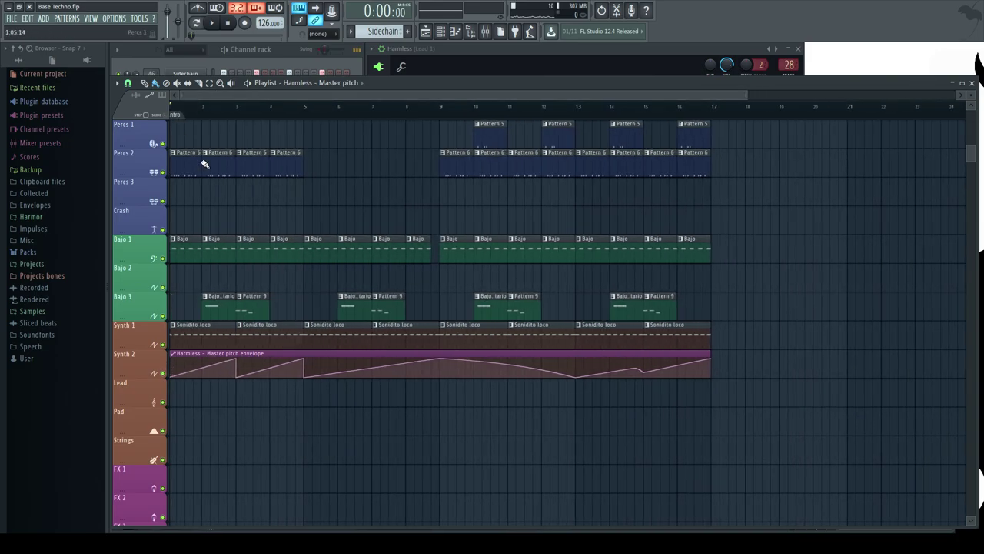
scroll(289, 285, "up", 2)
scroll(289, 286, "up", 5)
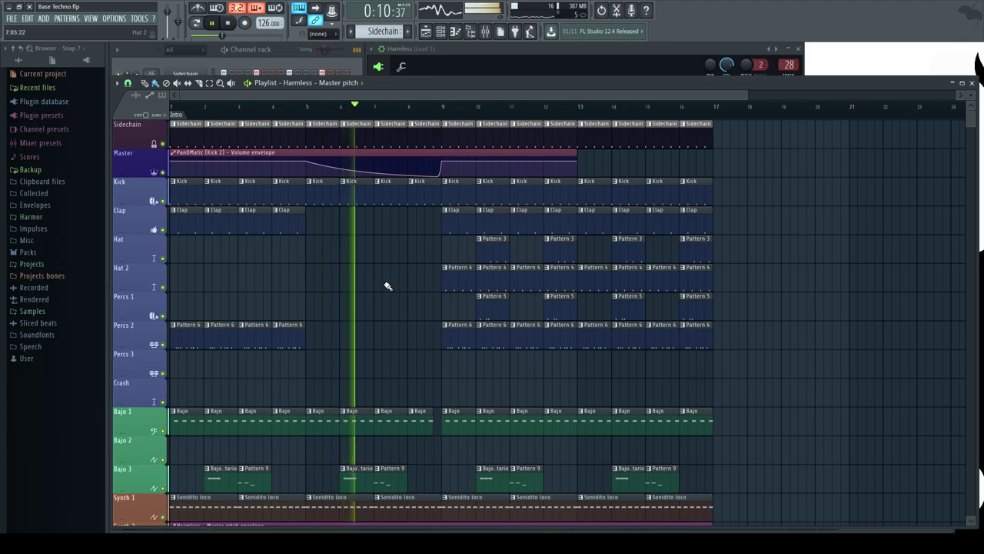
scroll(389, 276, "down", 3)
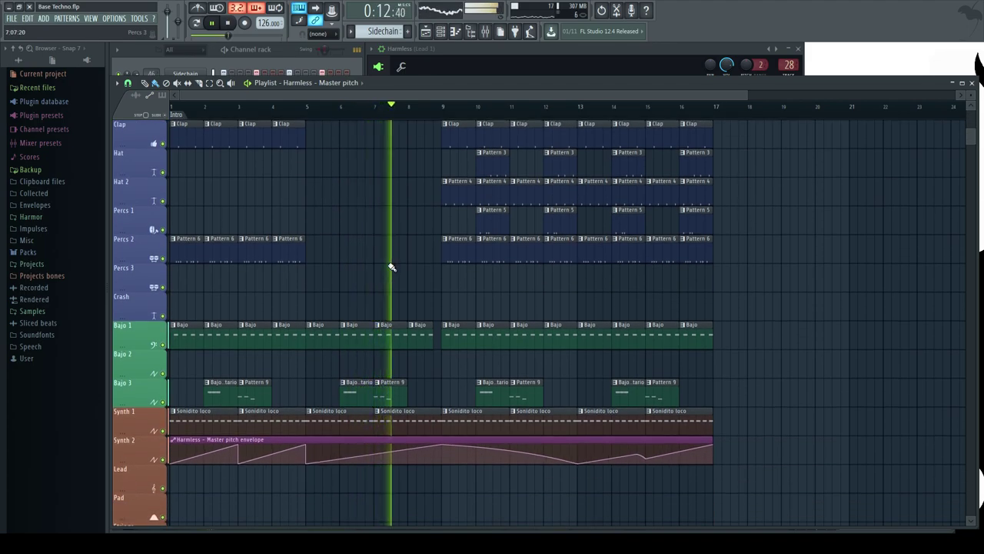
scroll(396, 268, "up", 3)
scroll(422, 334, "down", 2)
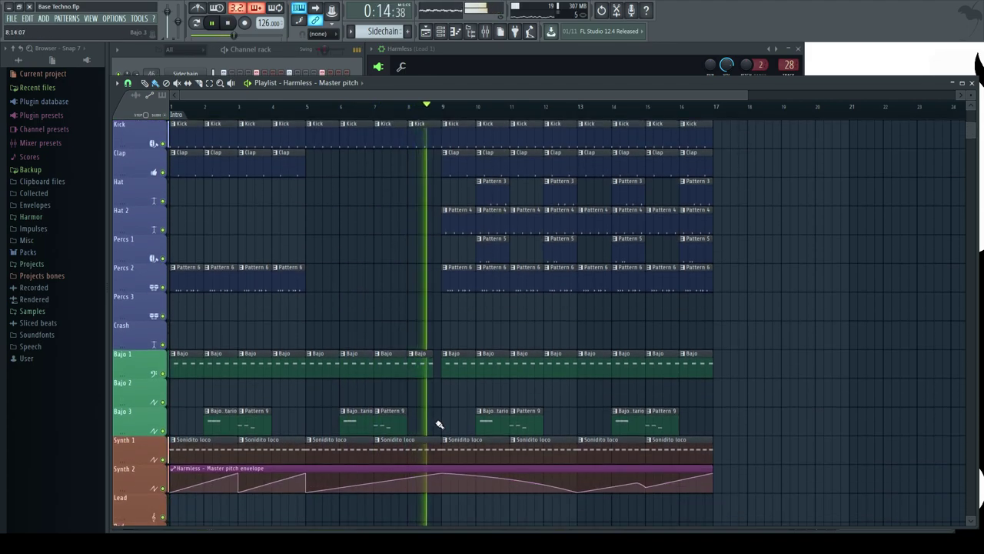
scroll(428, 290, "up", 1, "ctrl")
scroll(428, 289, "up", 2, "ctrl")
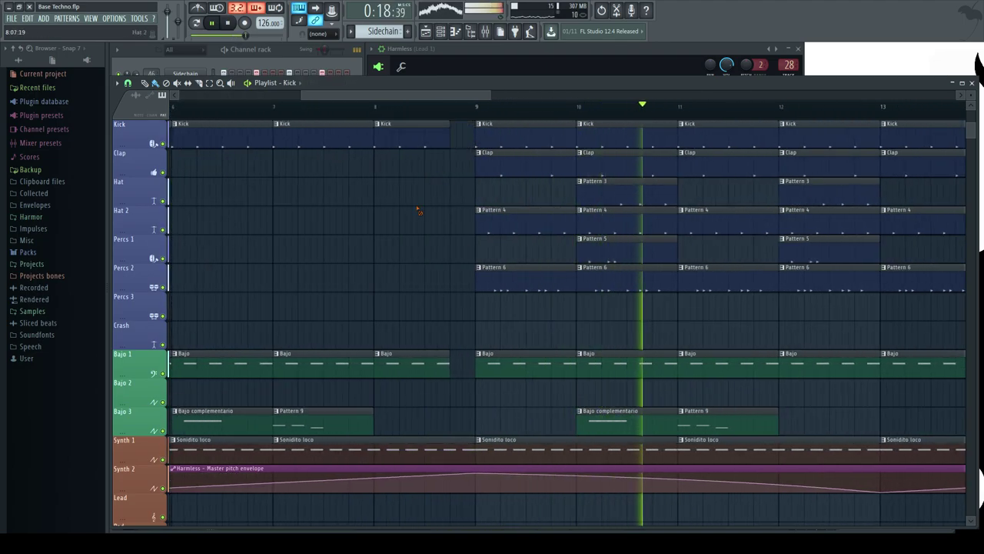
scroll(373, 235, "down", 4, "ctrl")
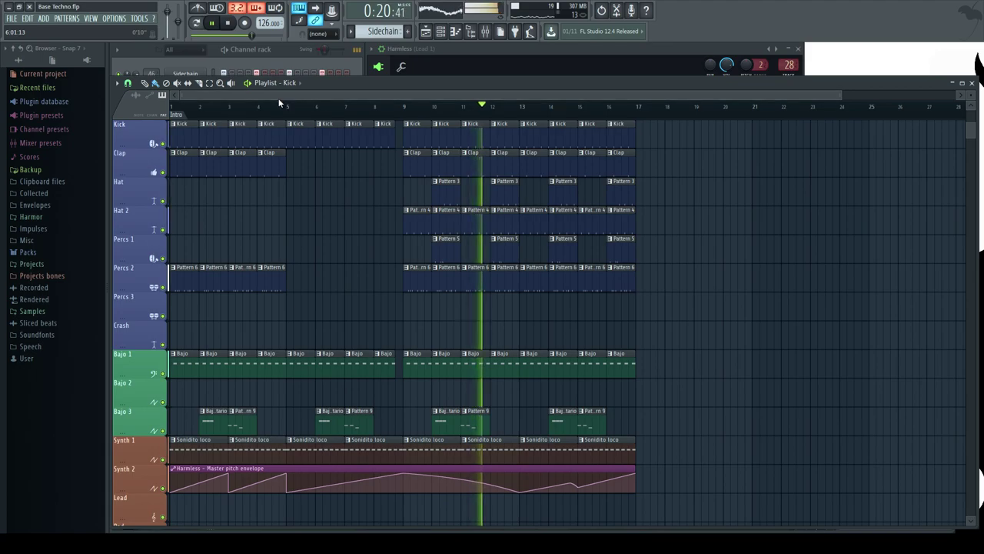
Lower the mixer volume of the Open hat track to about -1.8 dB, and lower the Bajo track as well.
key("F9")
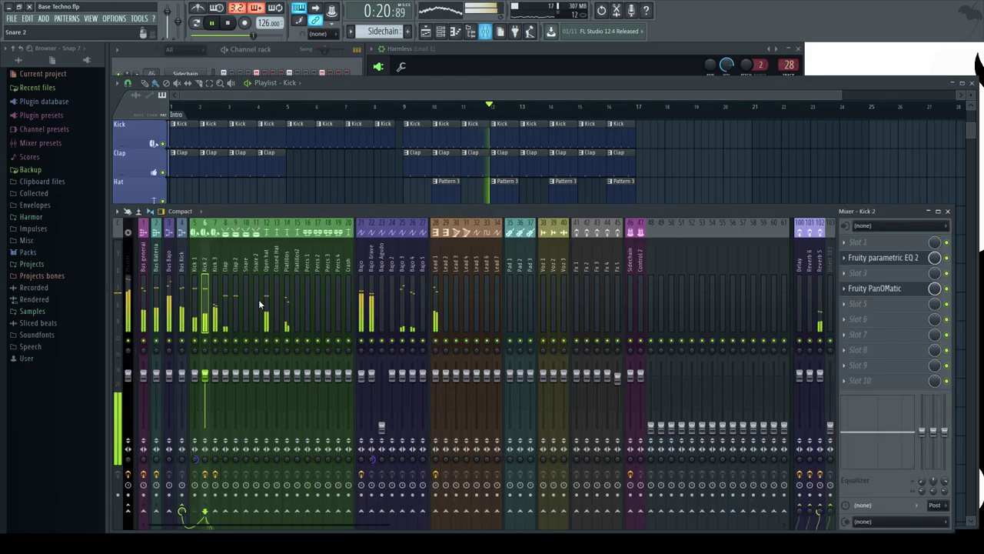
left_click(266, 377)
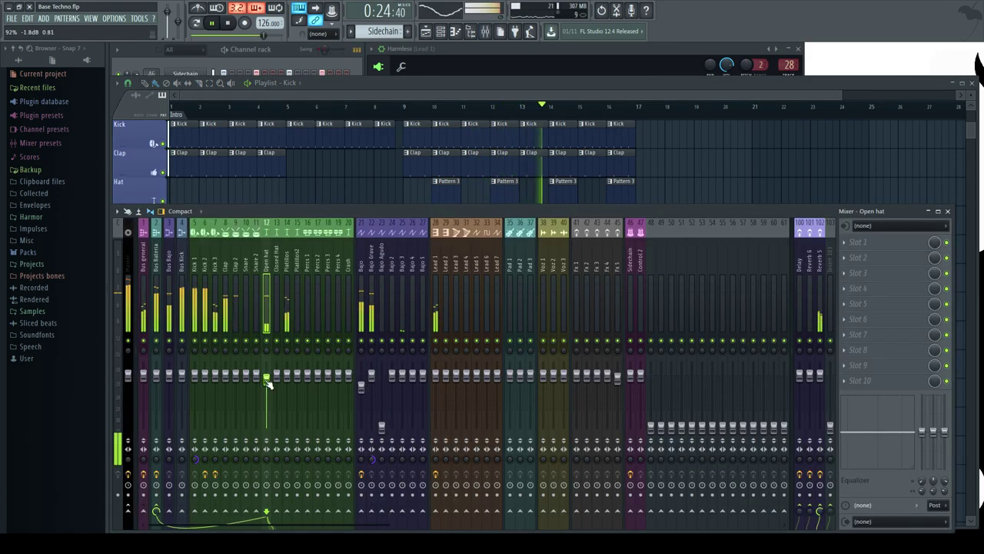
key("F9")
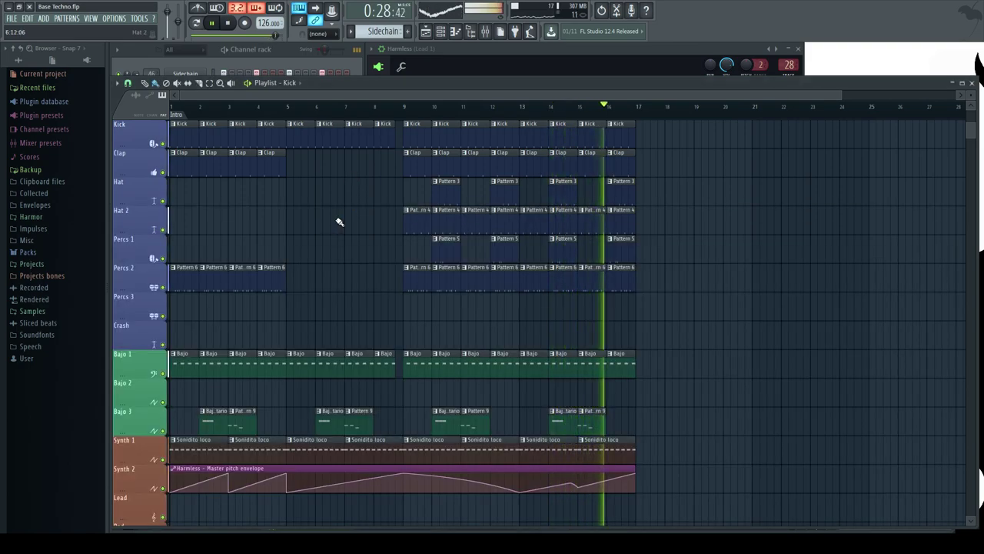
Add a marker at bar 9 of the playlist timeline and stop playback after listening to the transition.
right_click(404, 123)
left_click(424, 134)
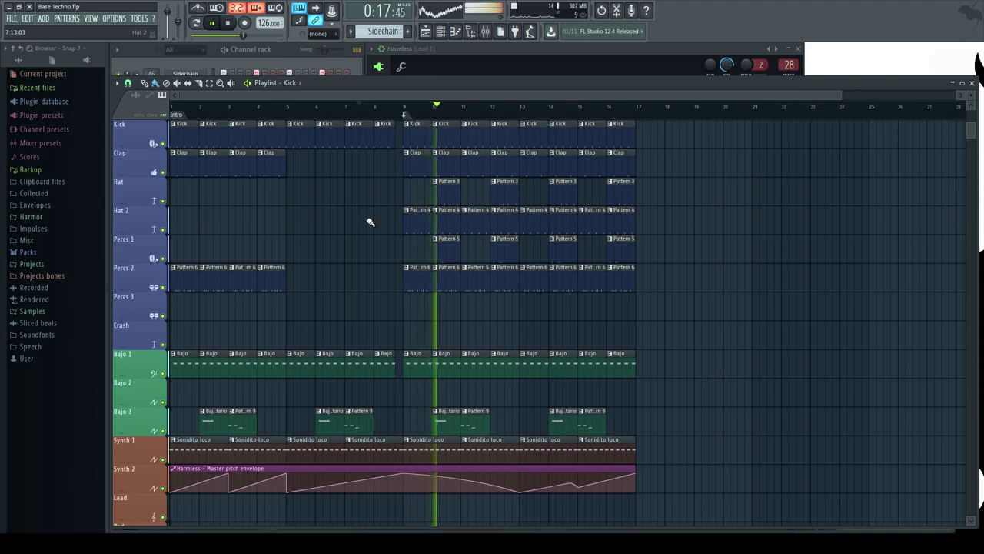
scroll(305, 341, "up", 3)
key("space")
Delete the Bajo clips in bars 6 to 8 of Bajo 1 and make the bar 5 clip unique.
right_click(457, 363)
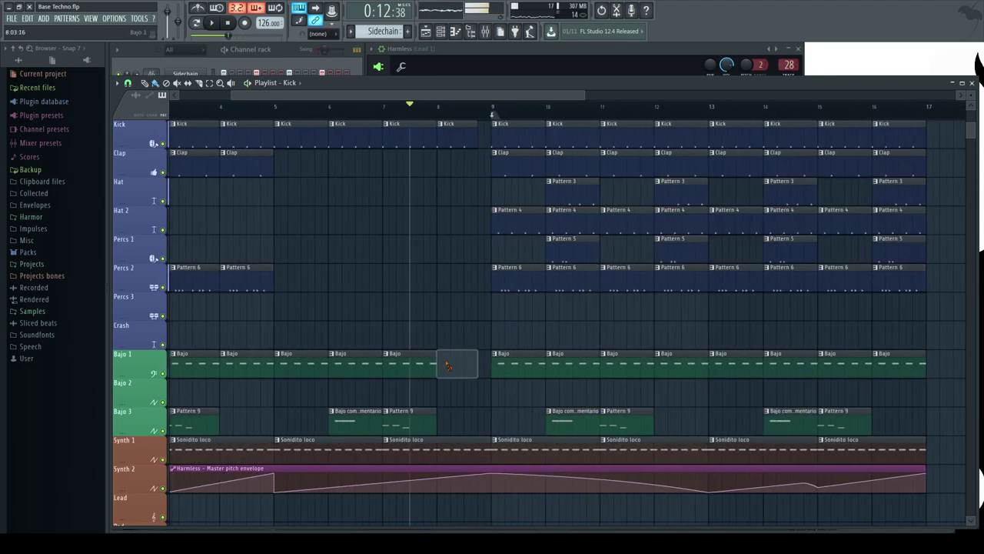
right_click(409, 364)
right_click(351, 368)
left_click(279, 356)
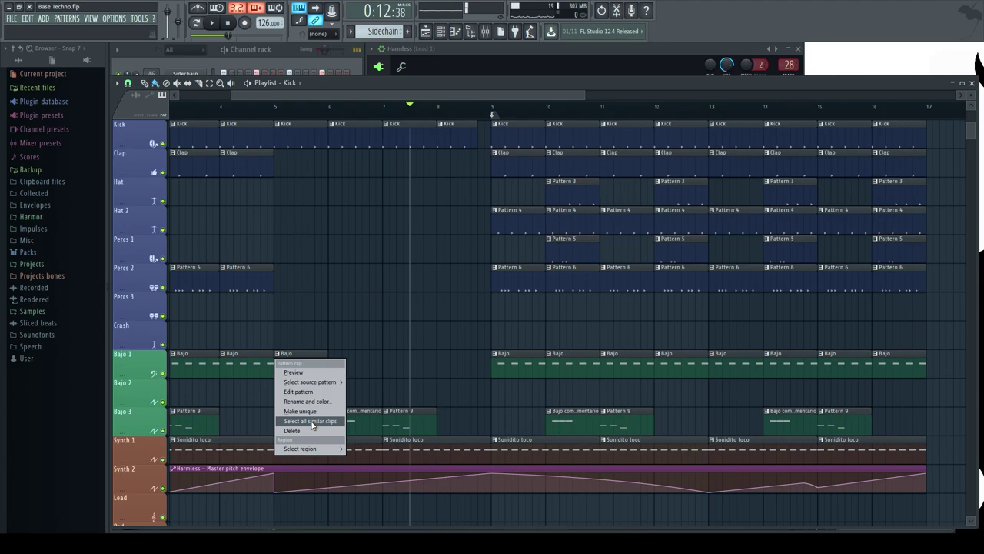
left_click(302, 412)
Duplicate the four A5 notes of Bajo #2 three times in the piano roll to fill four bars.
double_click(304, 371)
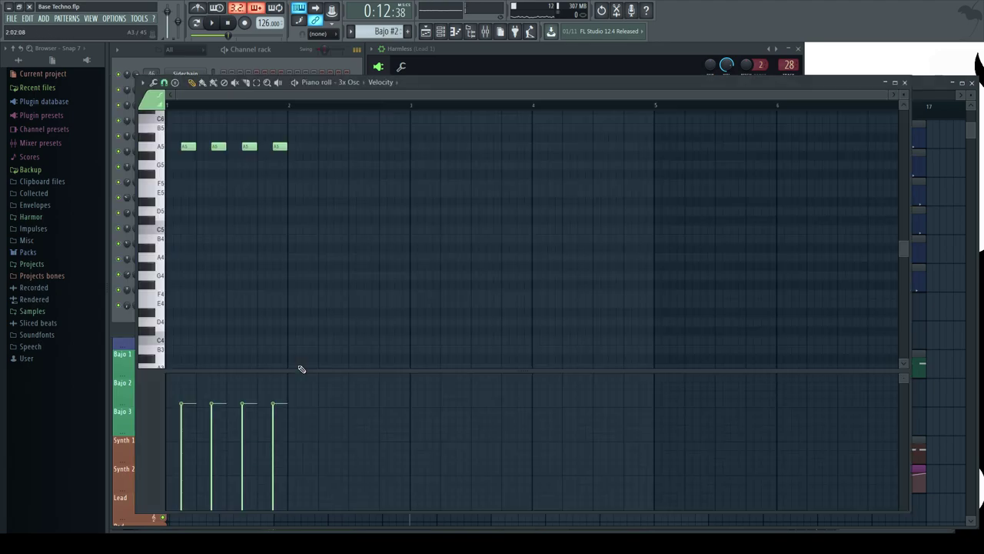
left_click_drag(221, 108, 444, 120)
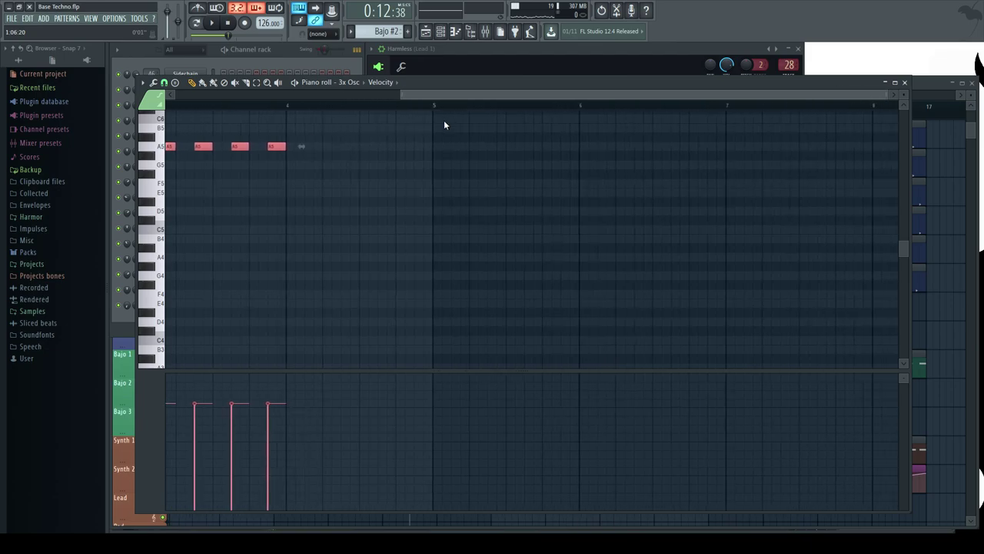
key("ctrl+b")
key("ctrl+b")
key("ctrl+b")
left_click(904, 82)
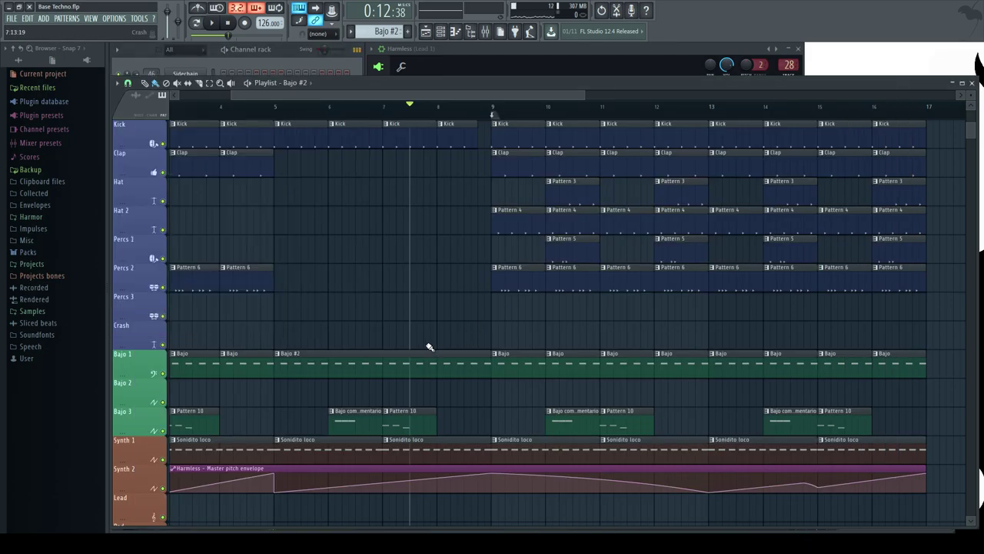
Ramp the Bajo #2 note velocities steadily down across the four bars and delete the last A5 note.
double_click(429, 371)
scroll(374, 112, "down", 3)
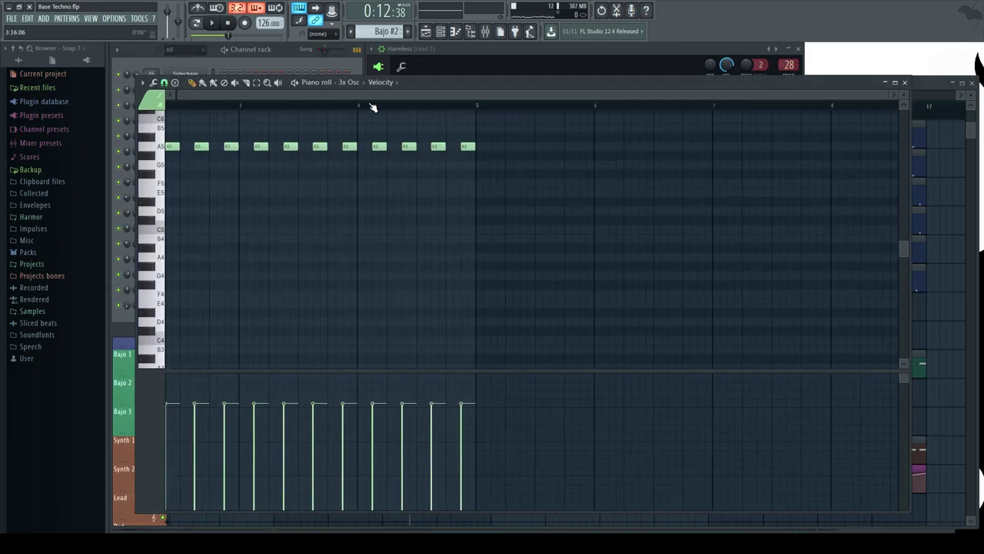
left_click_drag(551, 231, 168, 133)
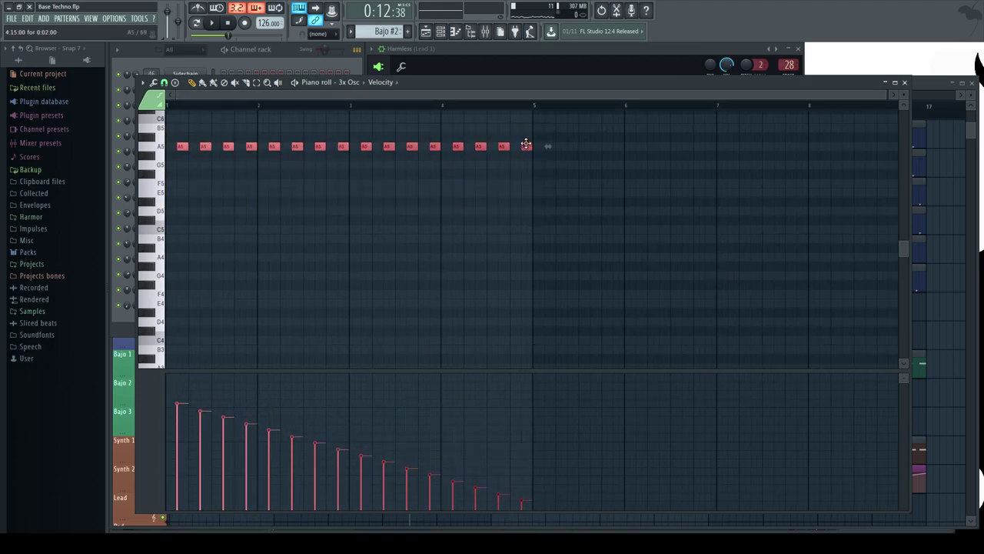
right_click(526, 146)
left_click(924, 95)
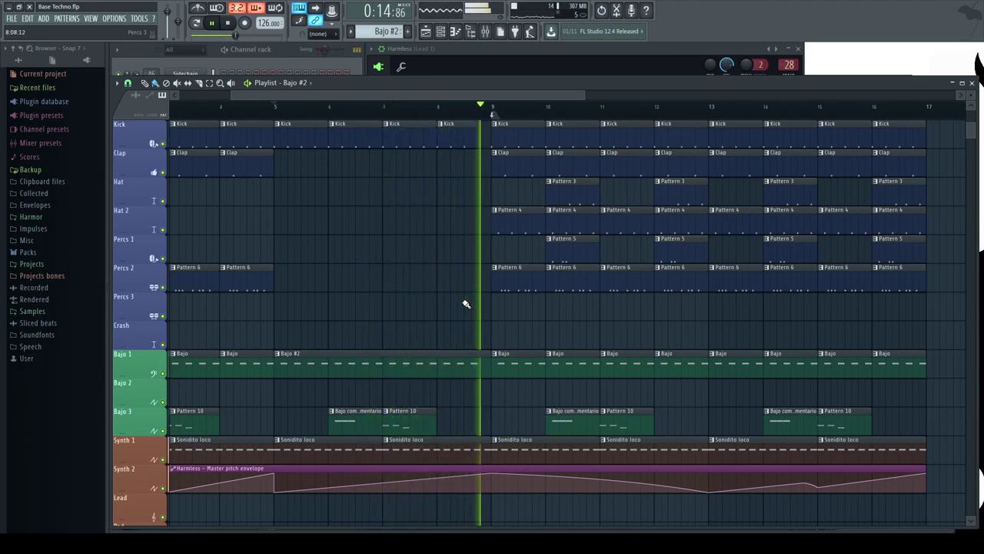
Check the Bajo Grave track and the soloed bass tracks in the mixer while the arrangement plays.
scroll(413, 299, "up", 2)
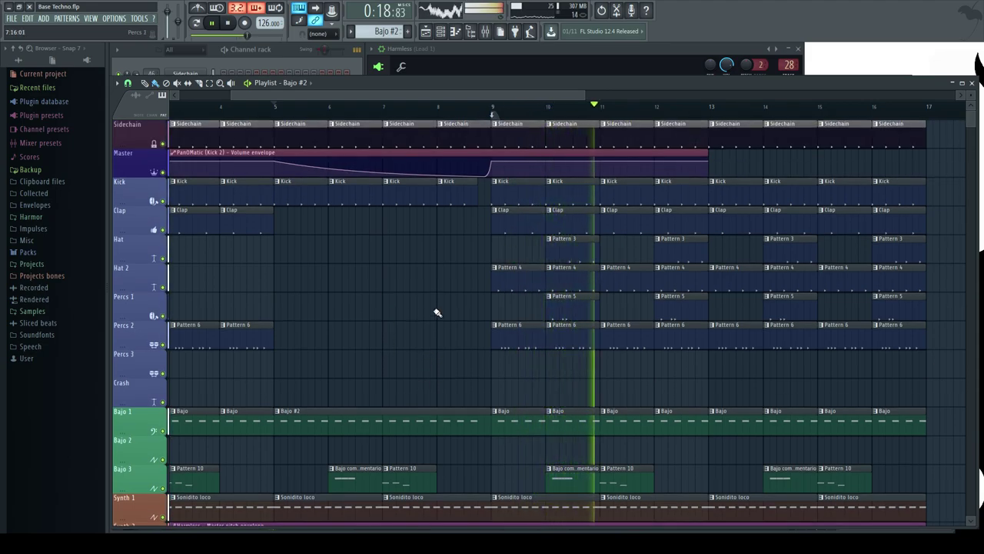
key("F9")
left_click(372, 258)
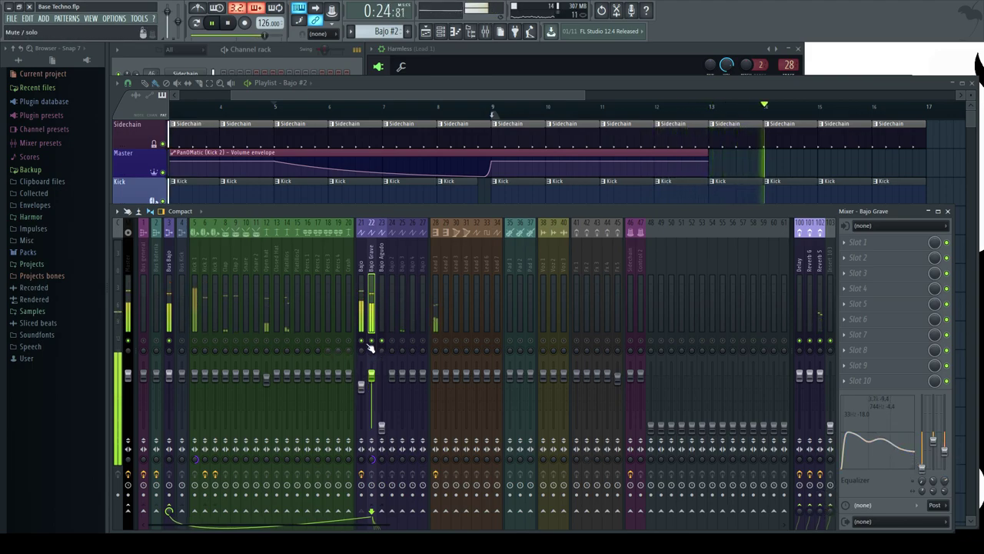
left_click(523, 92)
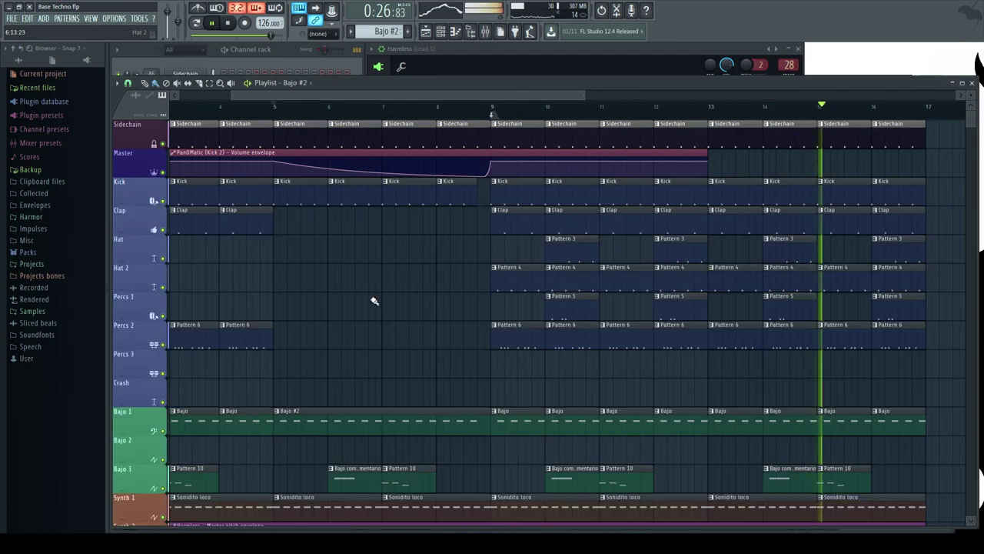
Stop playback, show the full 16-bar arrangement and save the project.
scroll(379, 319, "down", 3)
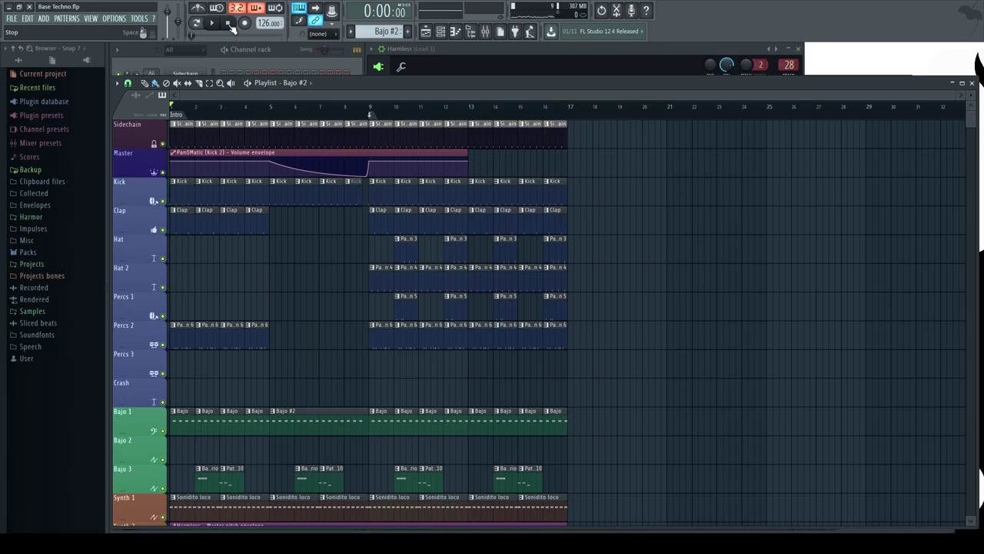
key("ctrl+s")
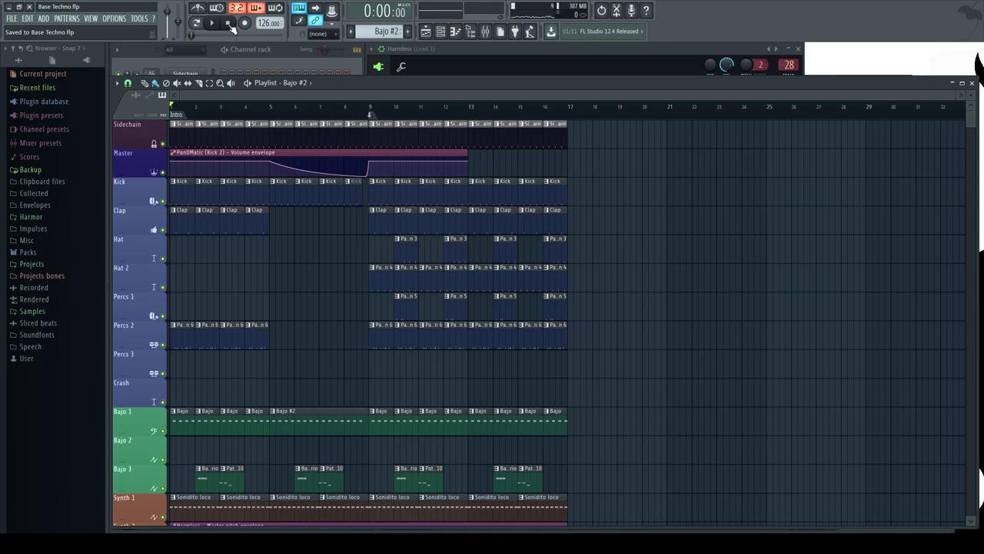